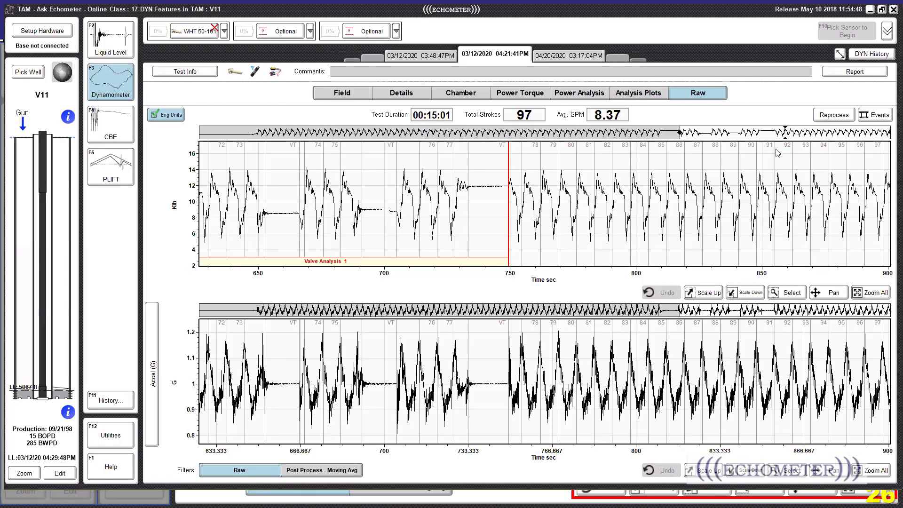
Step: Plot the motor current beneath the load trace and narrow the time range to the valve test, about 627 to 785 s
left_click_drag(721, 132, 207, 223)
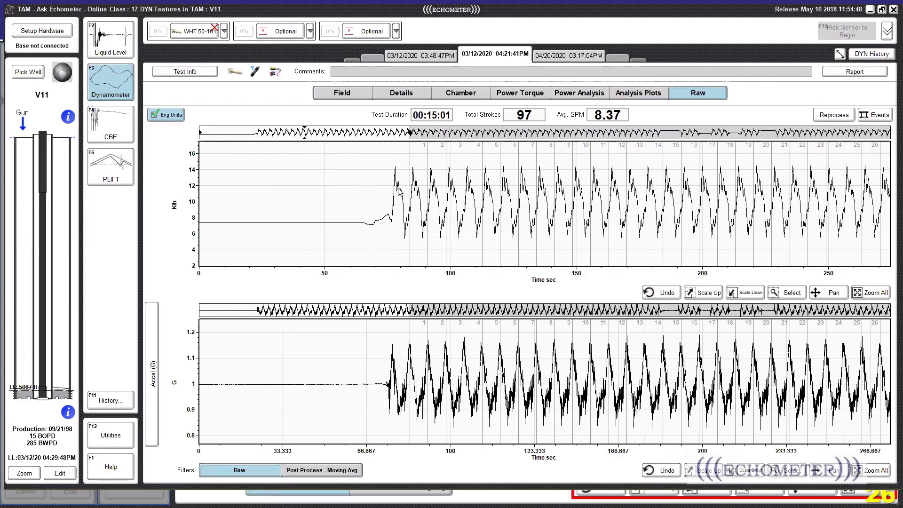
left_click(154, 419)
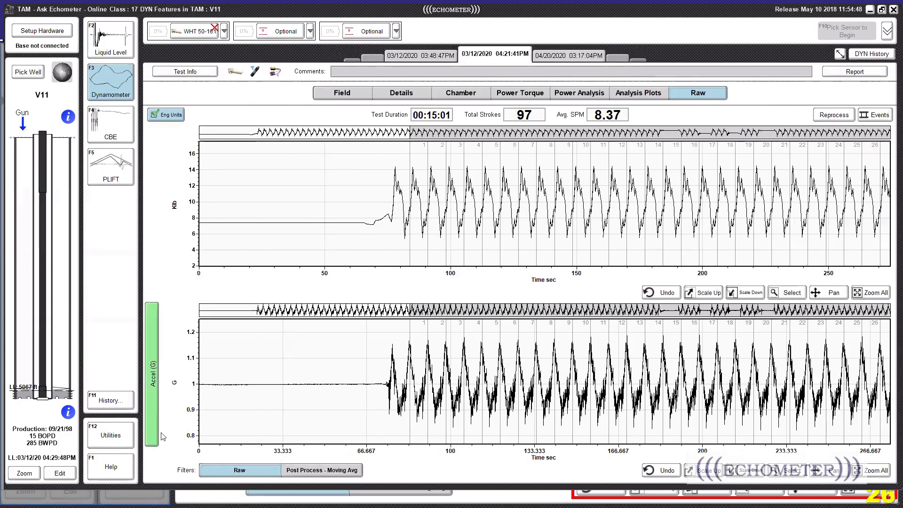
left_click(169, 465)
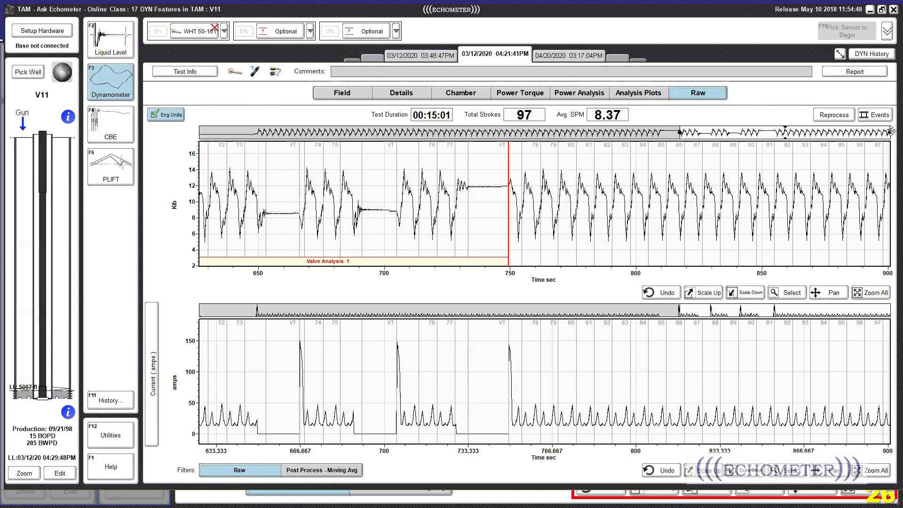
left_click_drag(888, 132, 802, 133)
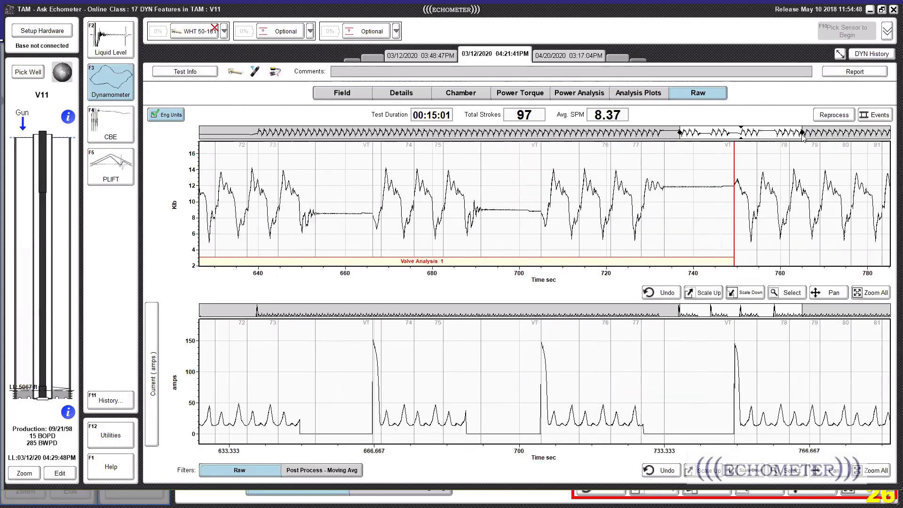
Step: Replace the current plot with motor power, view the voltage plot for comparison, and return to motor power
left_click(155, 409)
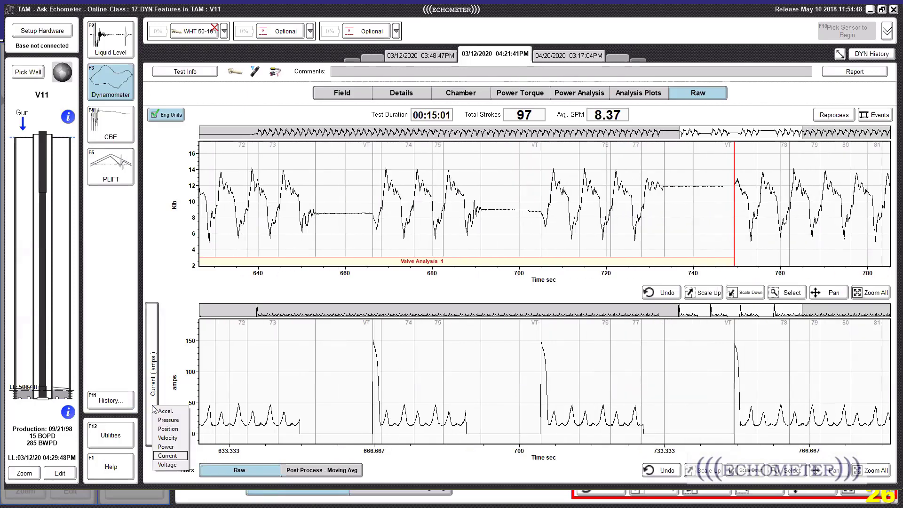
left_click(176, 450)
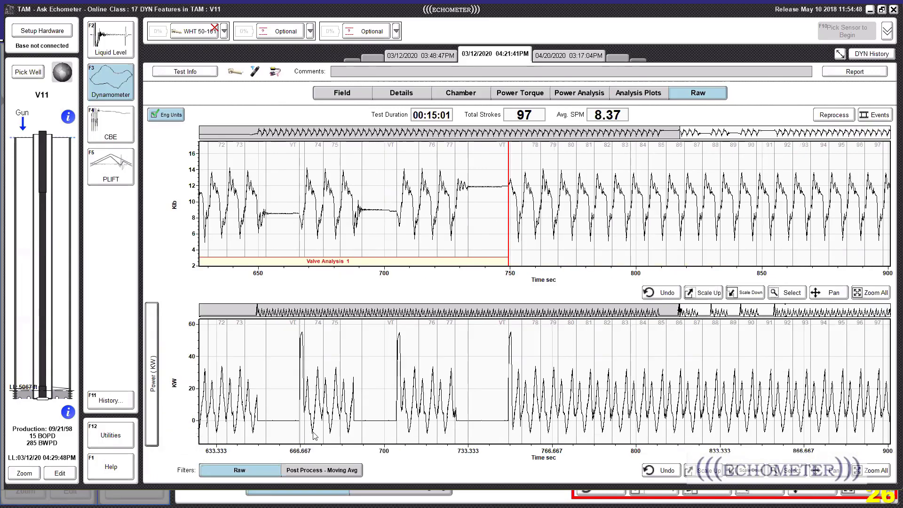
left_click(152, 423)
left_click(178, 420)
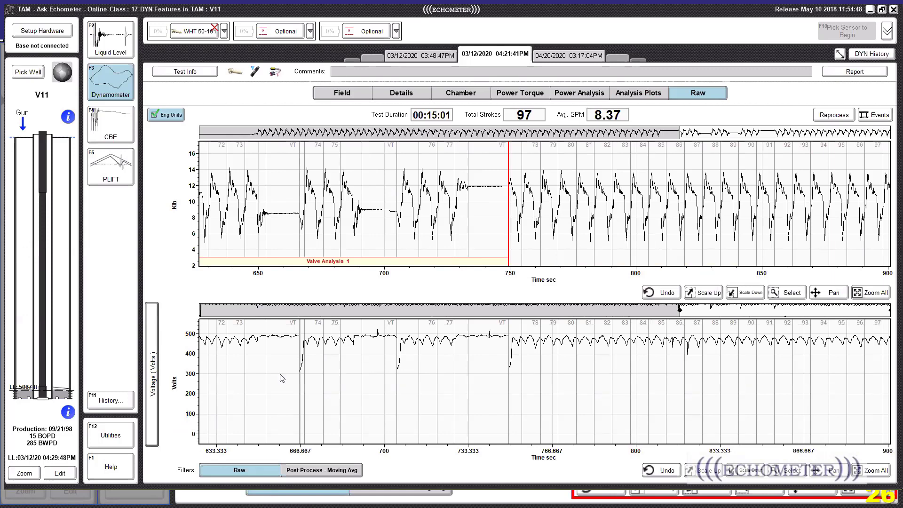
left_click(153, 374)
left_click(166, 412)
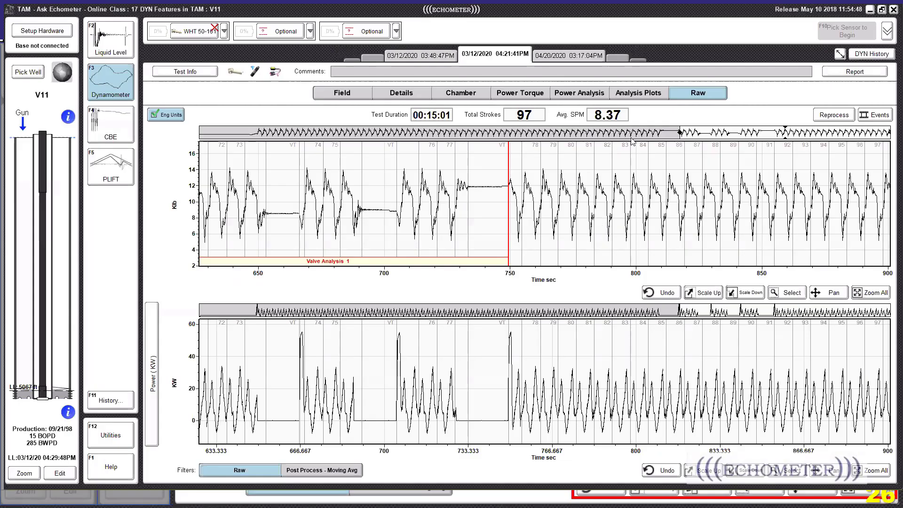
Step: Show the whole raw recording, narrow it to about 530 to 900 s, and open Valve Analysis 1
left_click_drag(679, 133, 198, 133)
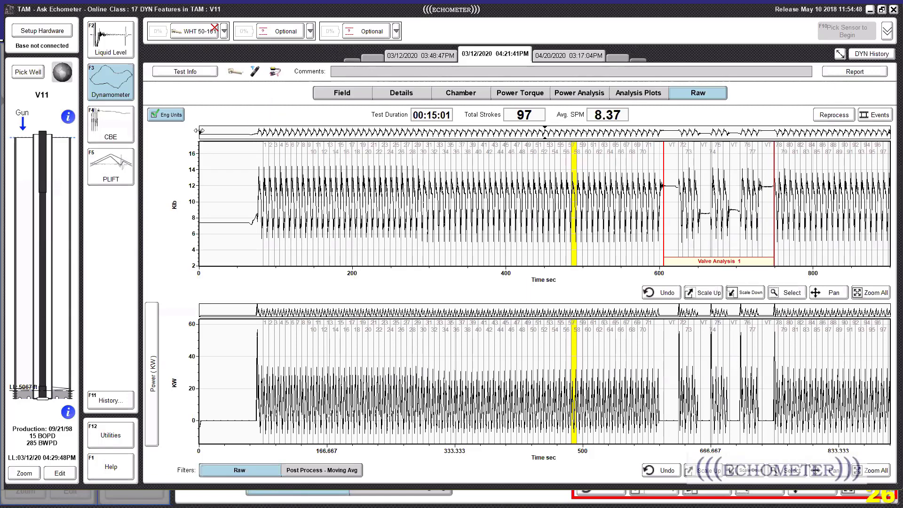
left_click_drag(199, 132, 605, 141)
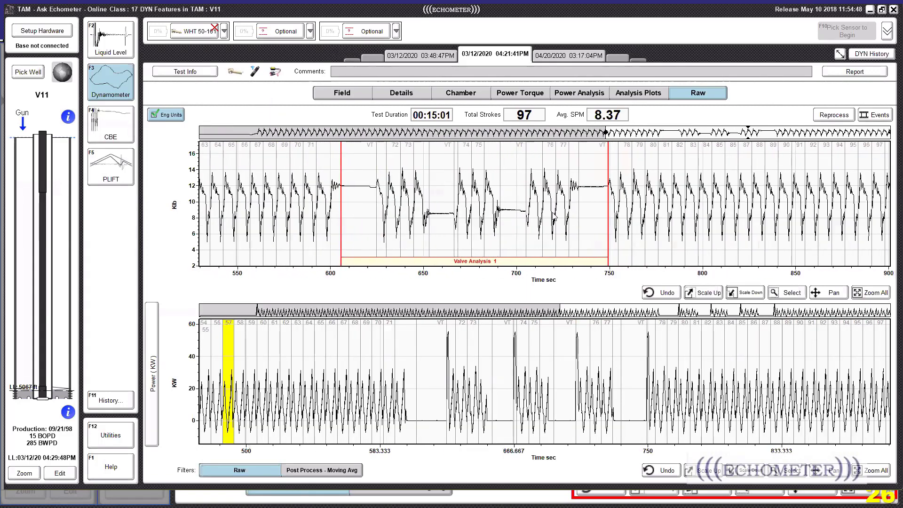
double_click(516, 263)
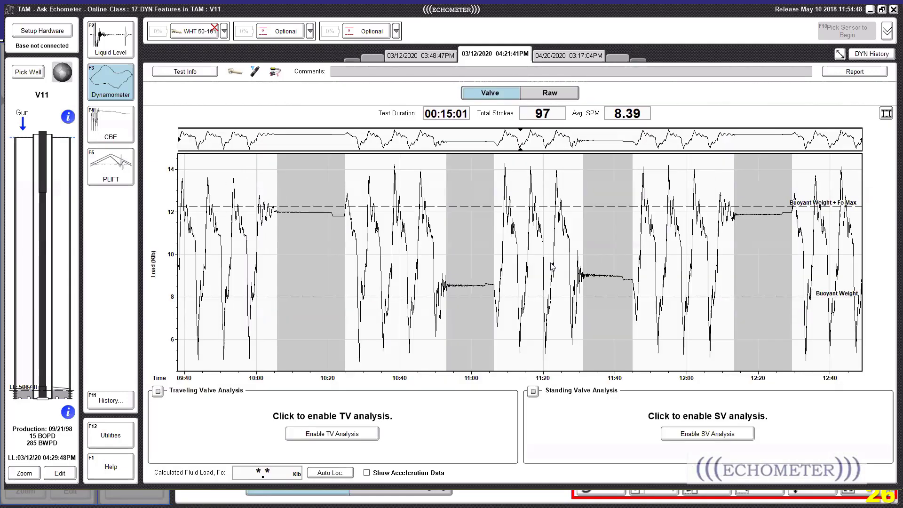
key("alt")
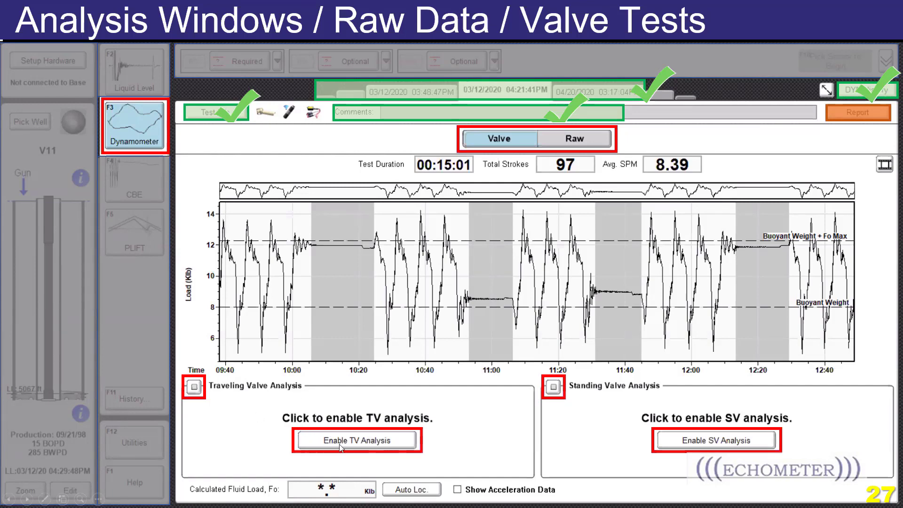
key("Right")
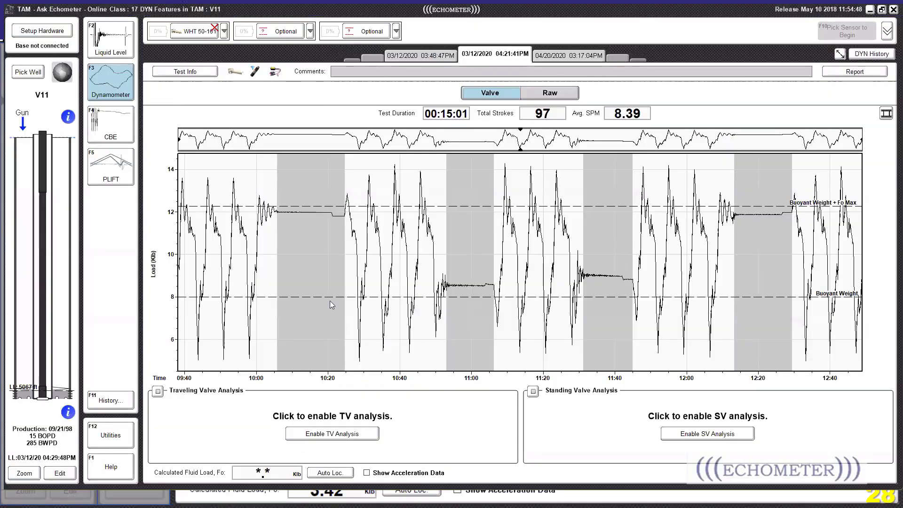
Step: Enable both the traveling valve and standing valve analyses for the valve test
left_click(158, 391)
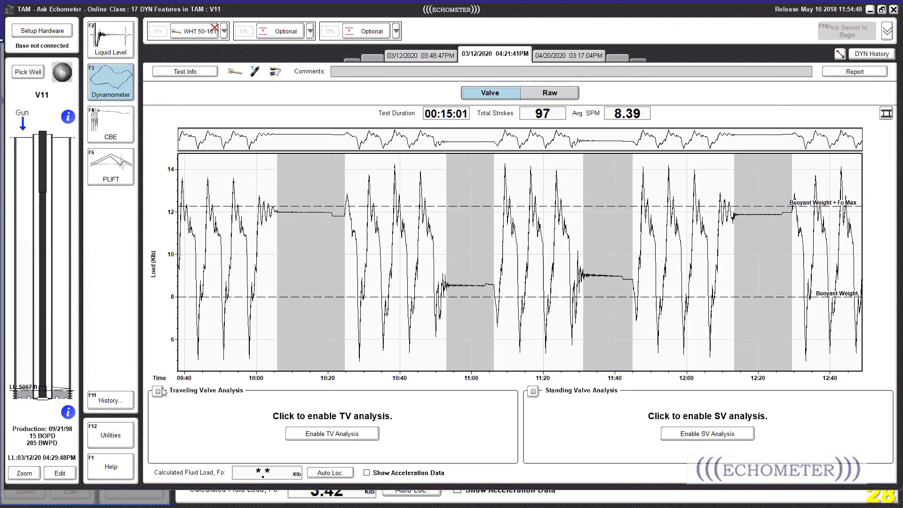
left_click(700, 433)
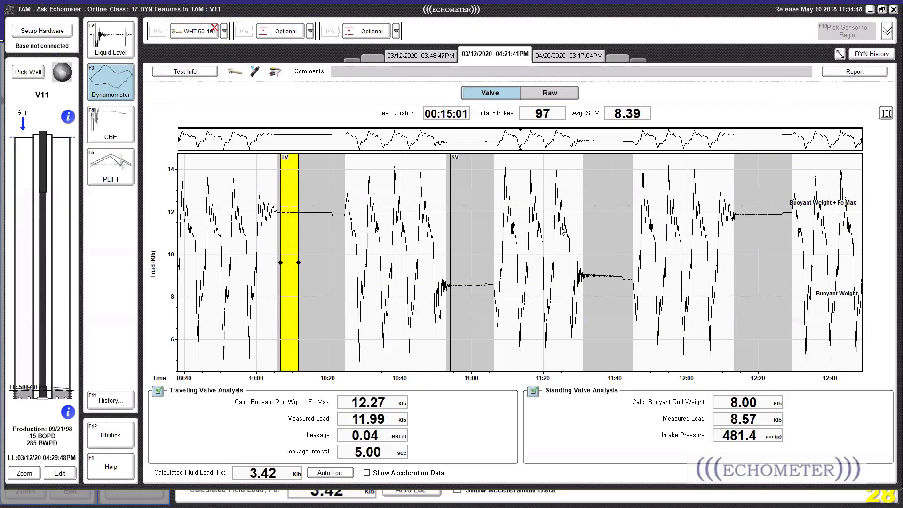
Step: Move the TV window and SV marker onto pumping strokes, and restore their positions with automatic location
left_click_drag(290, 322, 370, 312)
left_click_drag(450, 317, 540, 316)
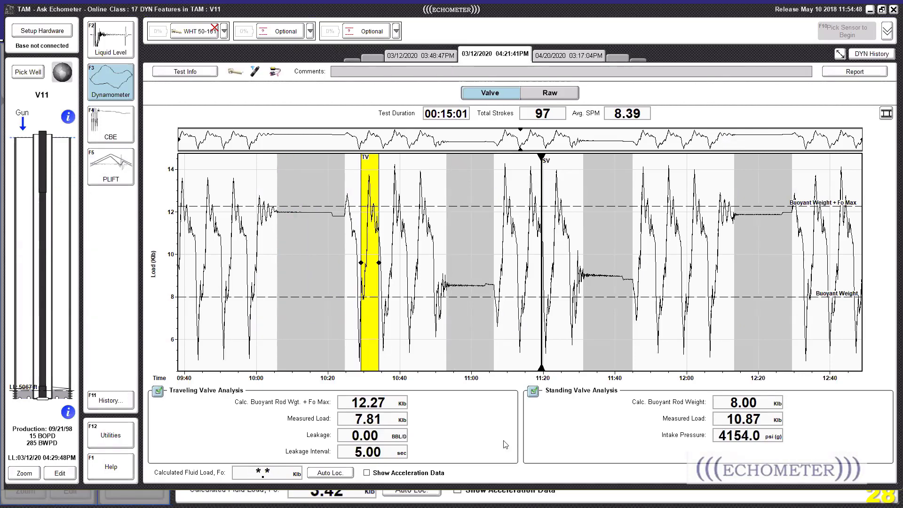
left_click(330, 472)
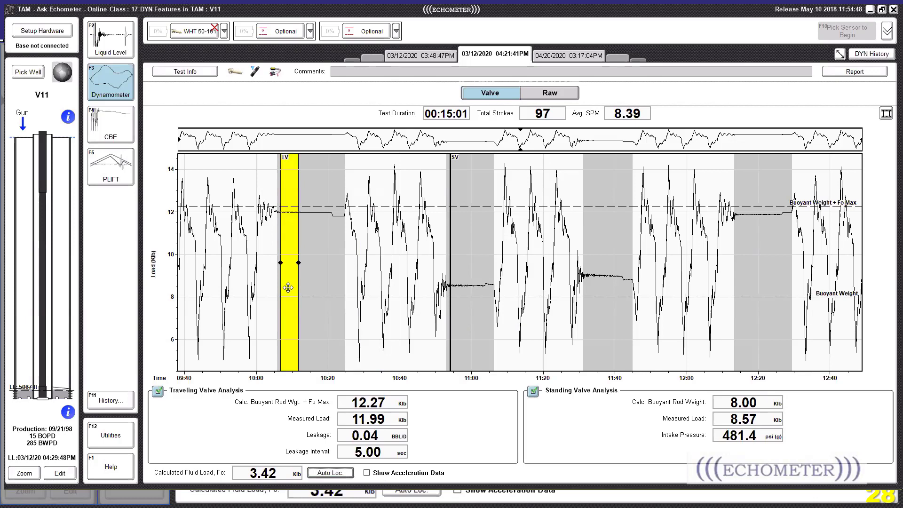
Step: Narrow the traveling valve leakage window to about 3.7 s and shift it slightly earlier within the first valve check
mouse_move(292, 287)
left_mouse_down()
mouse_move(322, 264)
mouse_move(298, 275)
left_mouse_up()
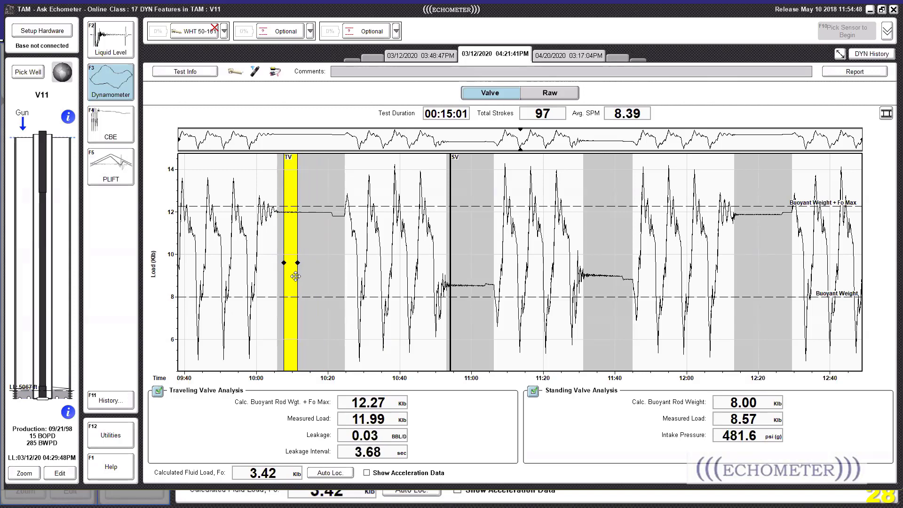
left_click_drag(290, 276, 290, 277)
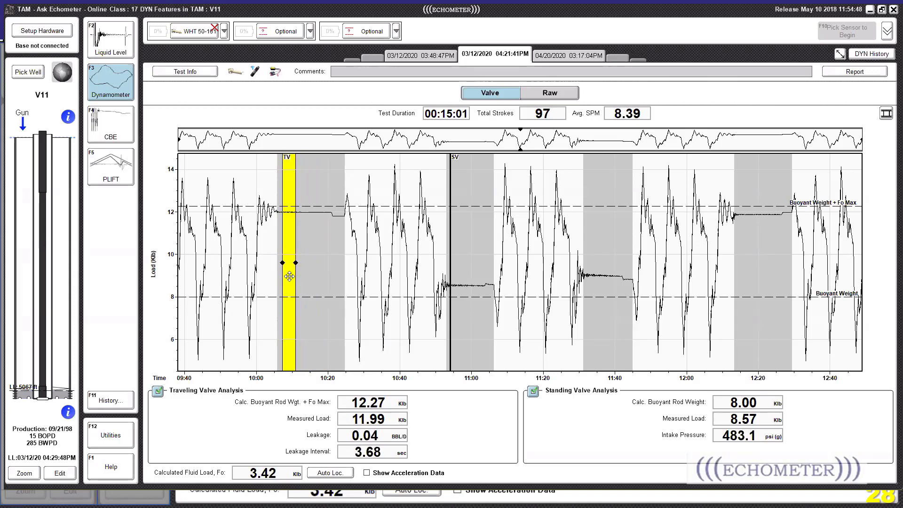
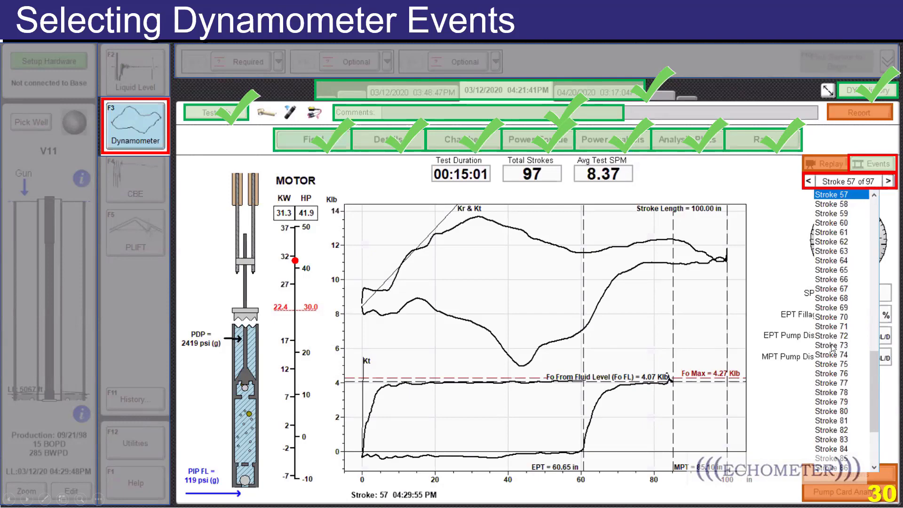
left_click(872, 163)
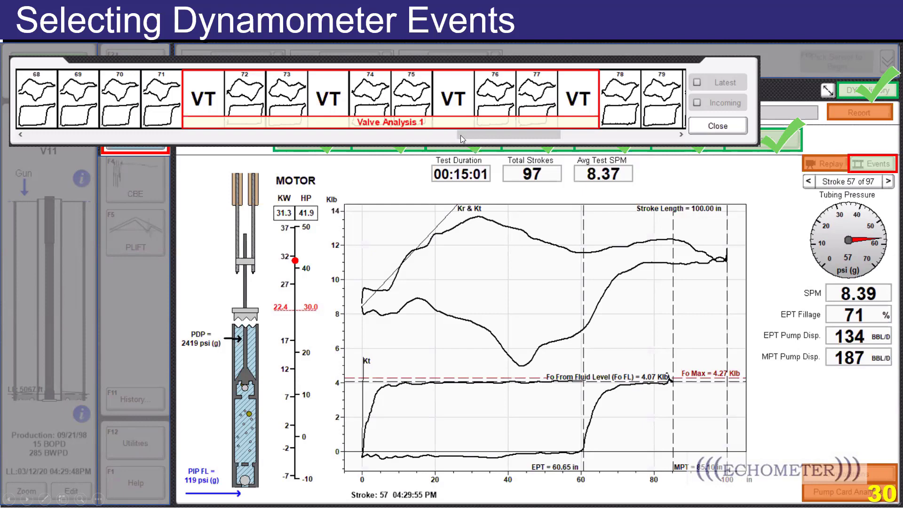
left_click(413, 135)
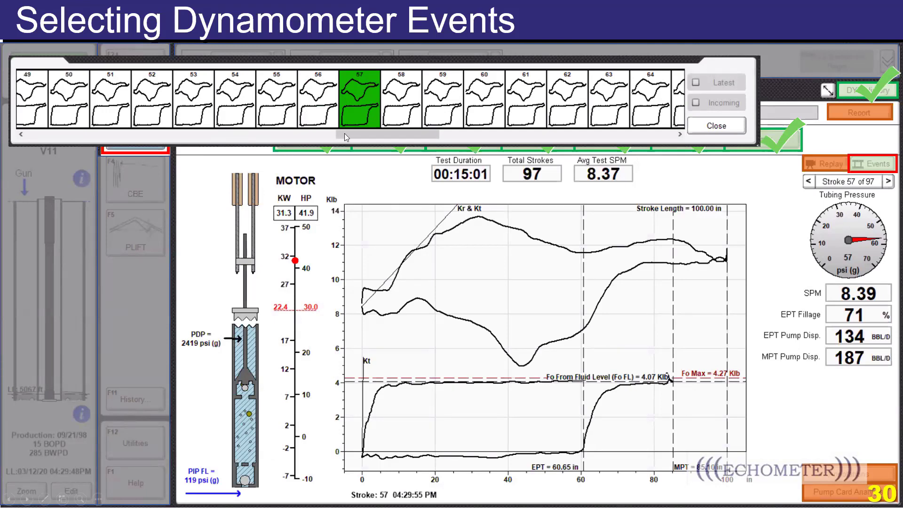
left_click(182, 134)
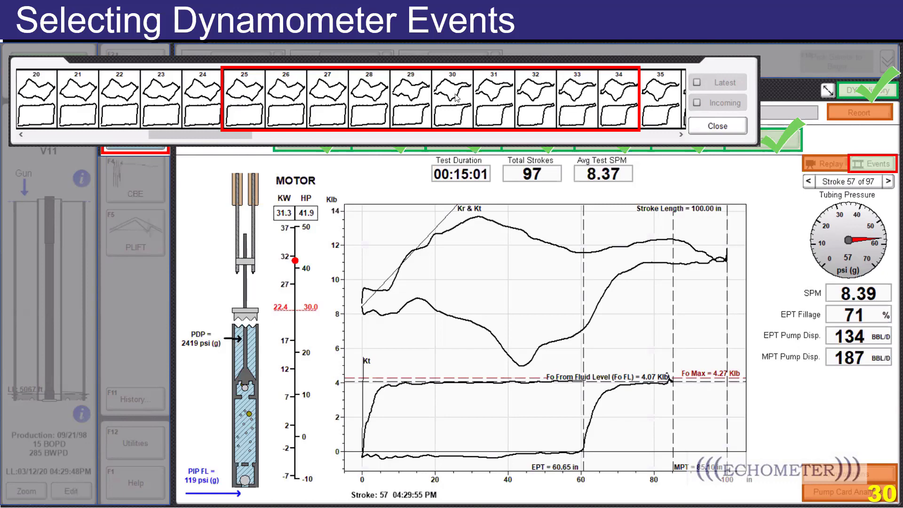
left_click(617, 95)
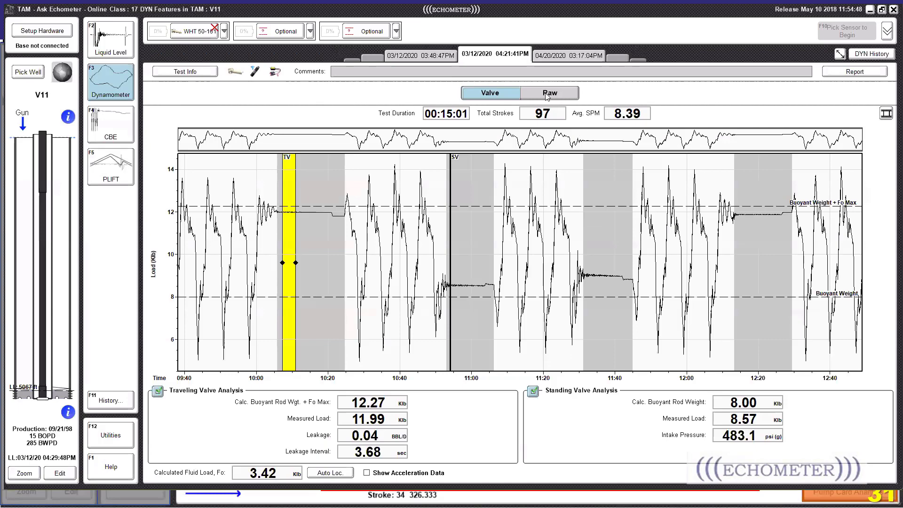
Step: Leave the valve analysis, look at the Details view of stroke 78, and return to its Field dynamometer cards
left_click(547, 93)
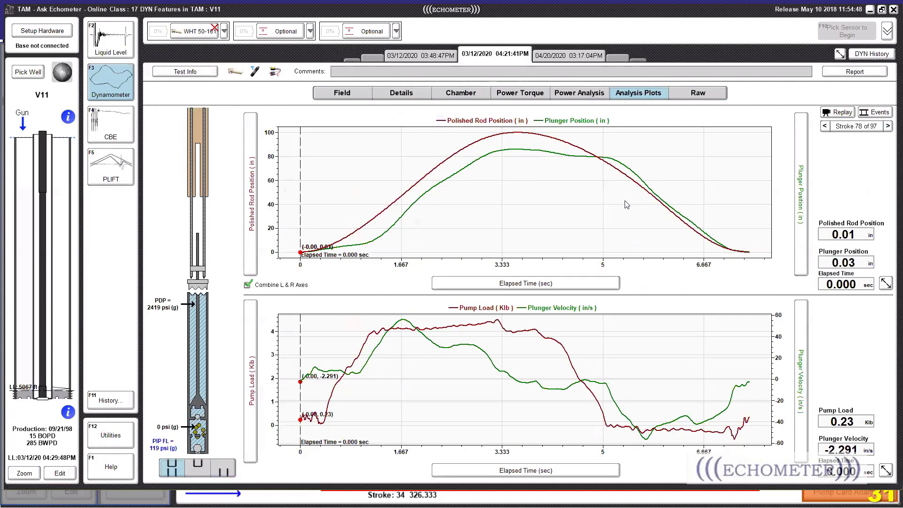
left_click(357, 92)
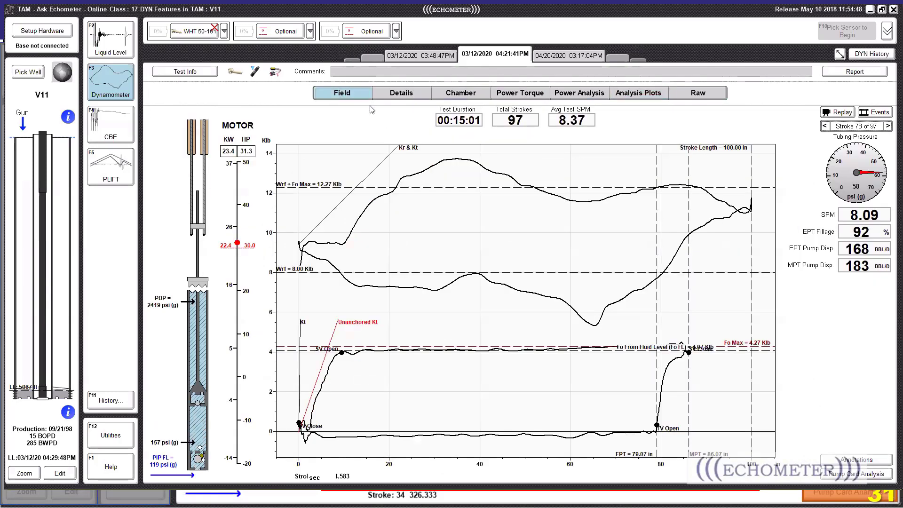
left_click(346, 94)
left_click(409, 96)
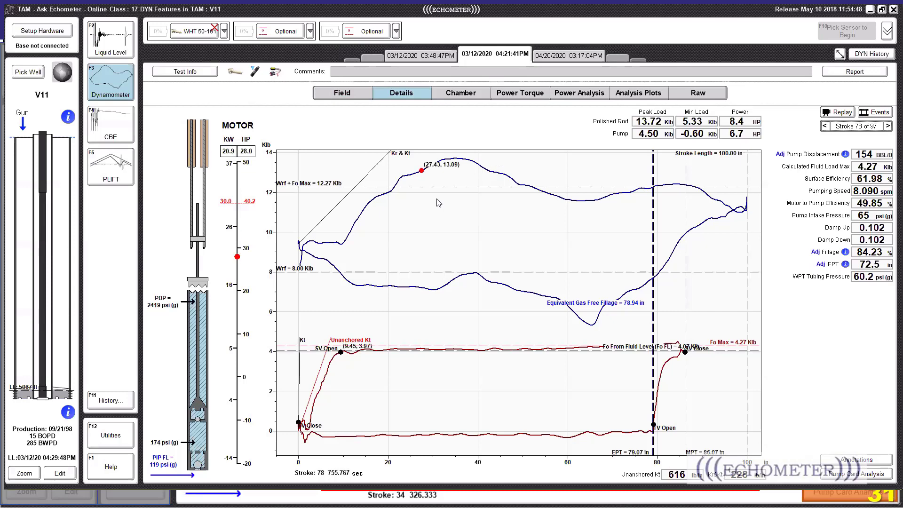
left_click(342, 94)
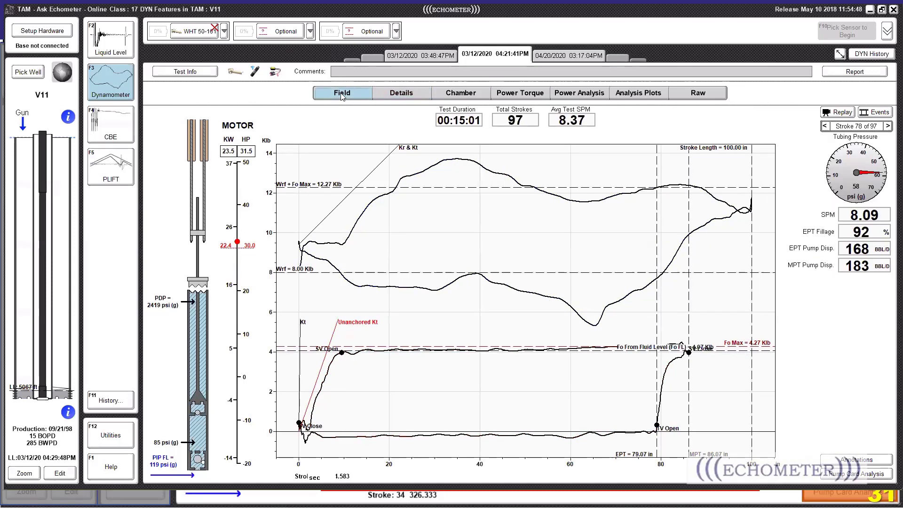
Step: Open the dynamometer events strip, place it above the cards, and select stroke 25
left_click(867, 115)
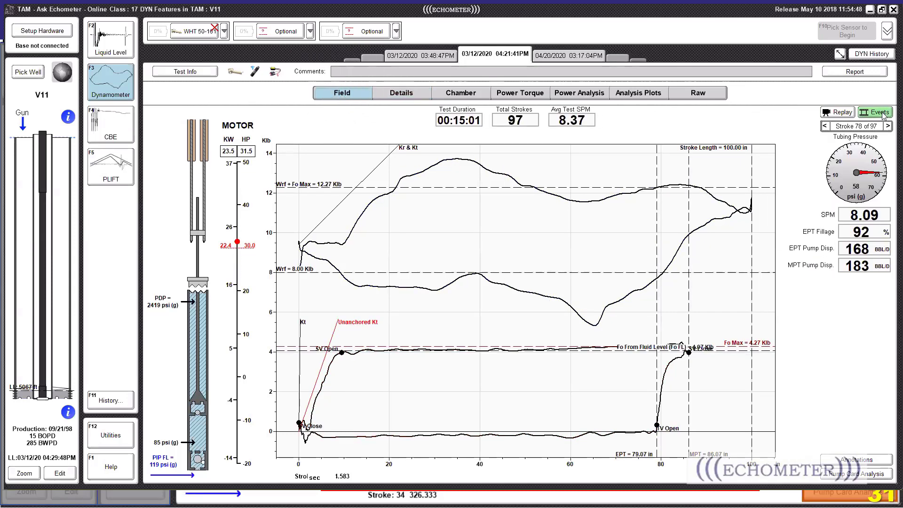
mouse_move(526, 214)
left_mouse_down()
mouse_move(288, 188)
mouse_move(226, 143)
mouse_move(360, 92)
left_mouse_up()
left_click_drag(354, 163, 294, 161)
left_click(213, 140)
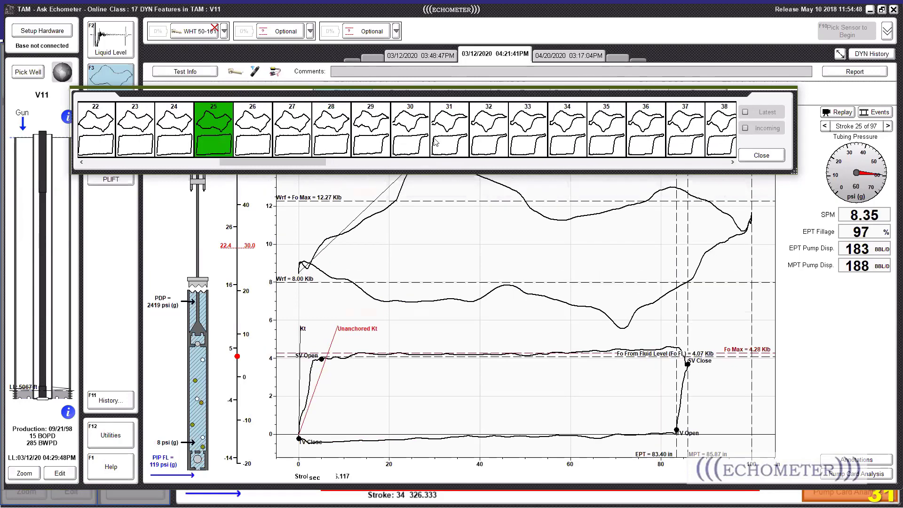
Step: Overlay stroke 32 on stroke 25, and extend the overlay to every stroke from 25 through 32
left_click(493, 132, "ctrl")
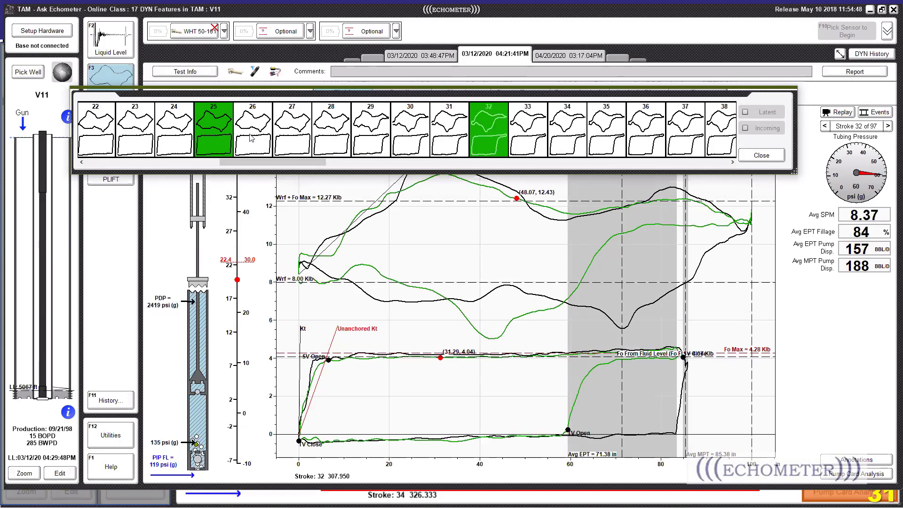
left_click(479, 131, "ctrl")
left_click(479, 131, "shift")
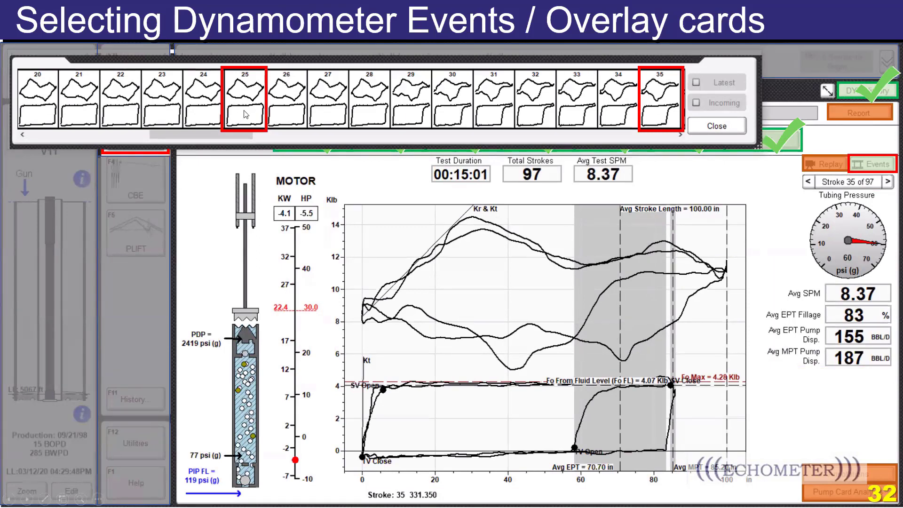
left_click(660, 115)
left_click(660, 116)
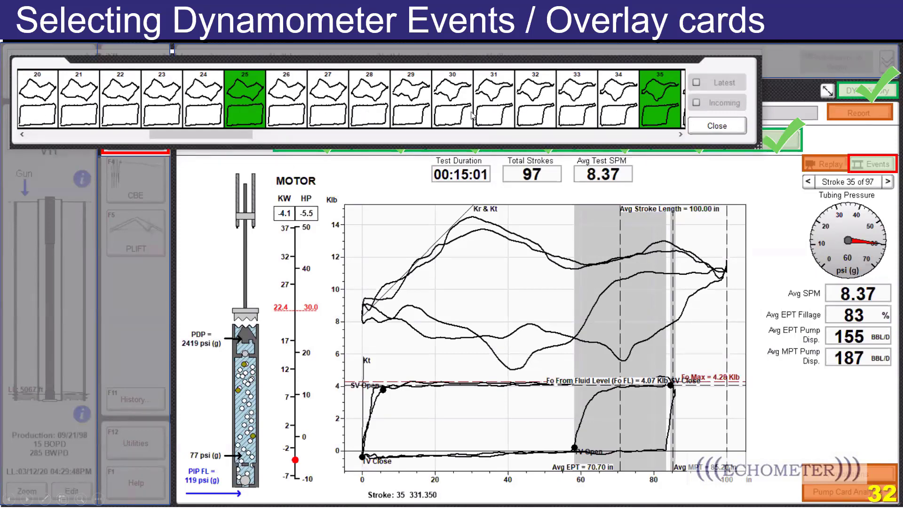
right_click(249, 116)
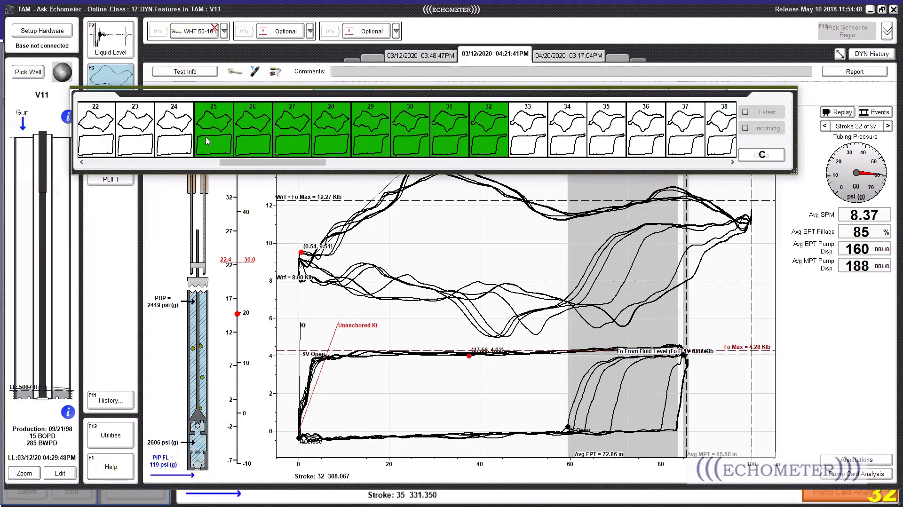
Step: Select only stroke 25 in the events strip and lock it in the selection
left_click(205, 137)
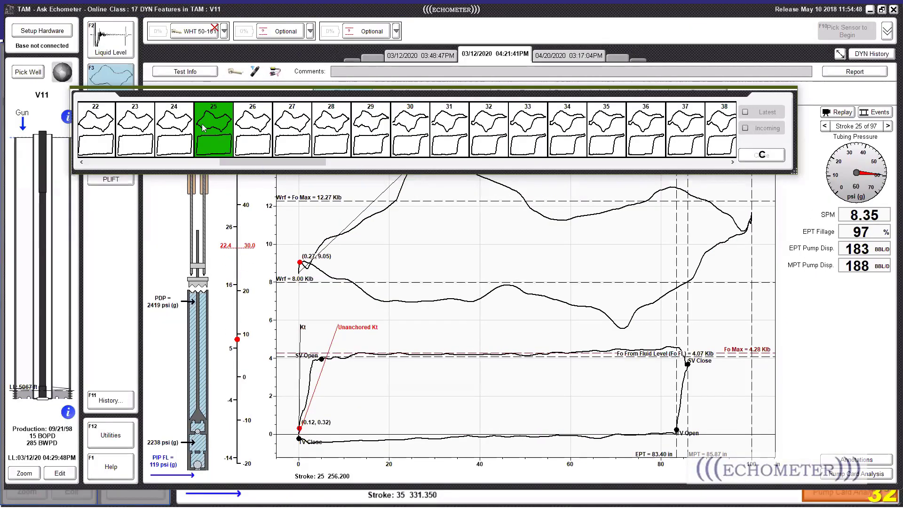
right_click(213, 126)
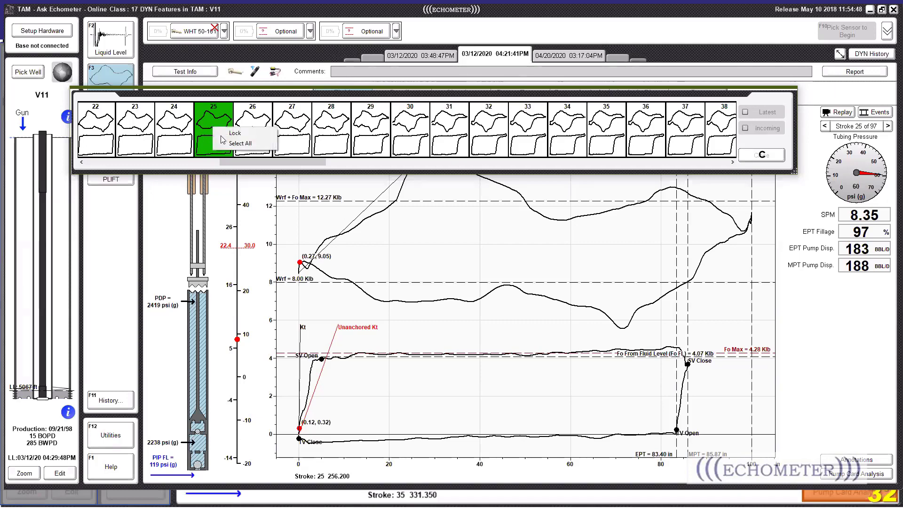
left_click(221, 135)
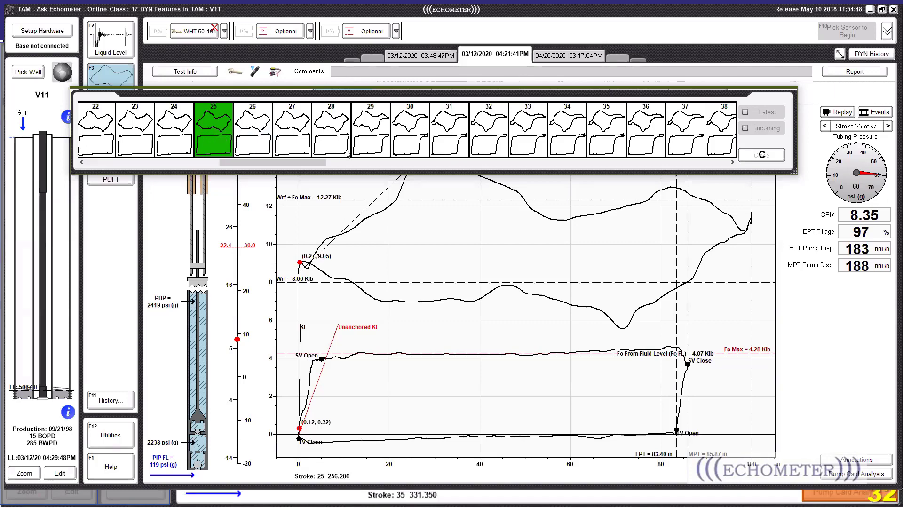
Step: Compare strokes 26 through 33 and stroke 36, one at a time, against the locked stroke 25
left_click(269, 145)
left_click(294, 143)
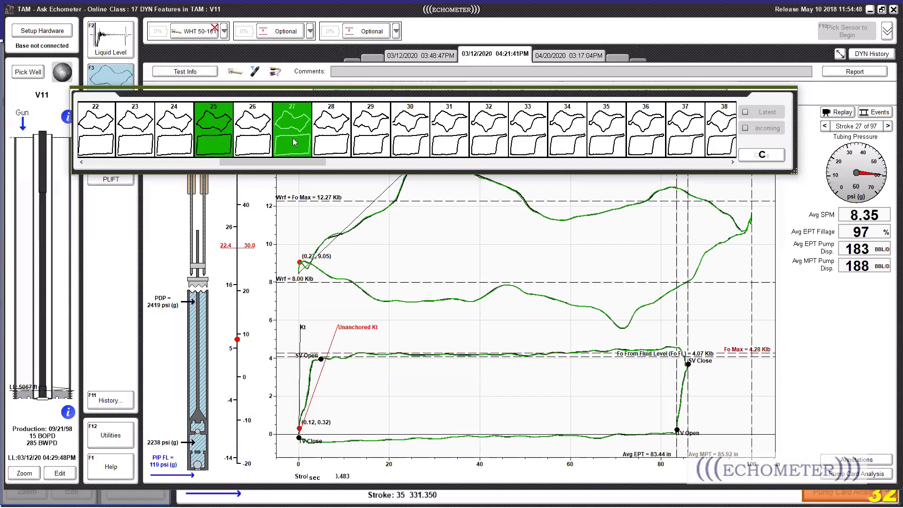
left_click(339, 140)
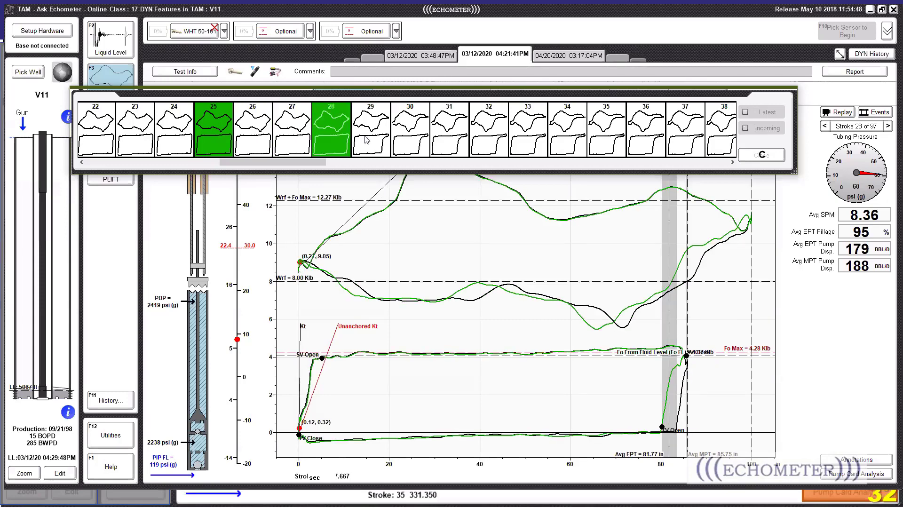
left_click(367, 139)
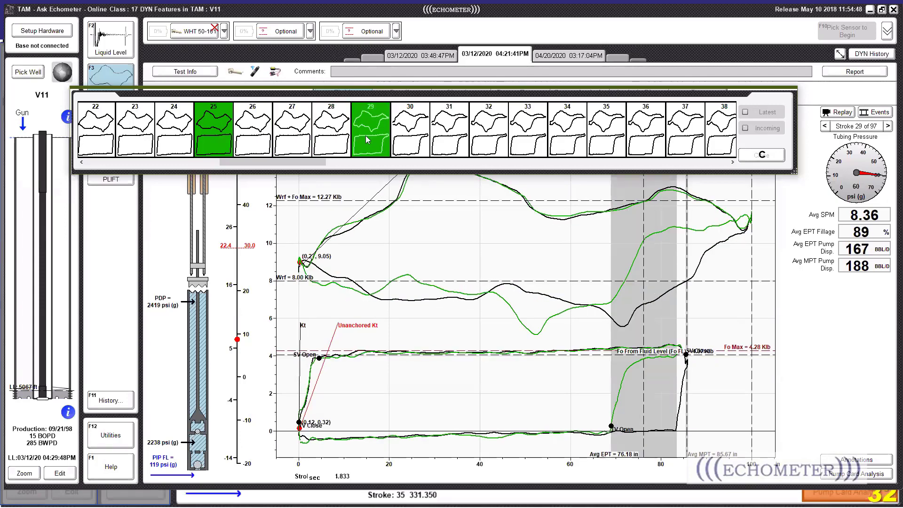
left_click(402, 144)
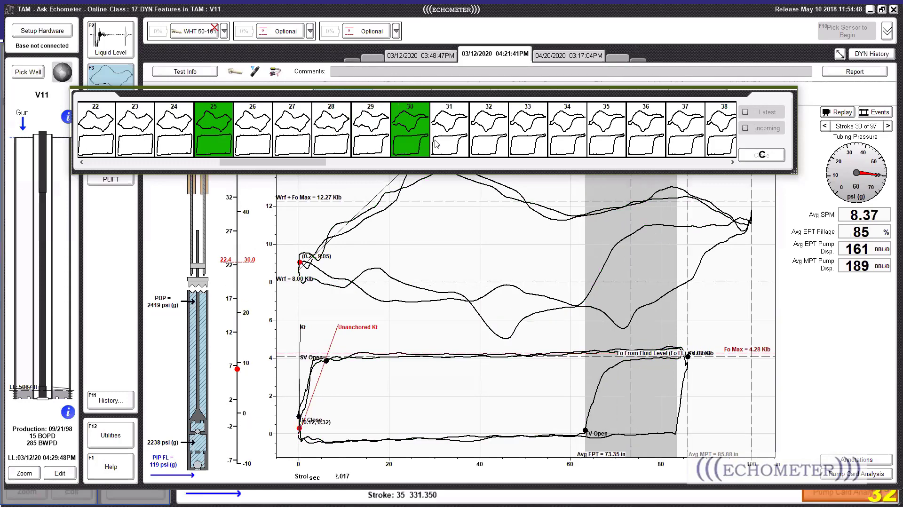
left_click(447, 142)
left_click(489, 144)
left_click(530, 147)
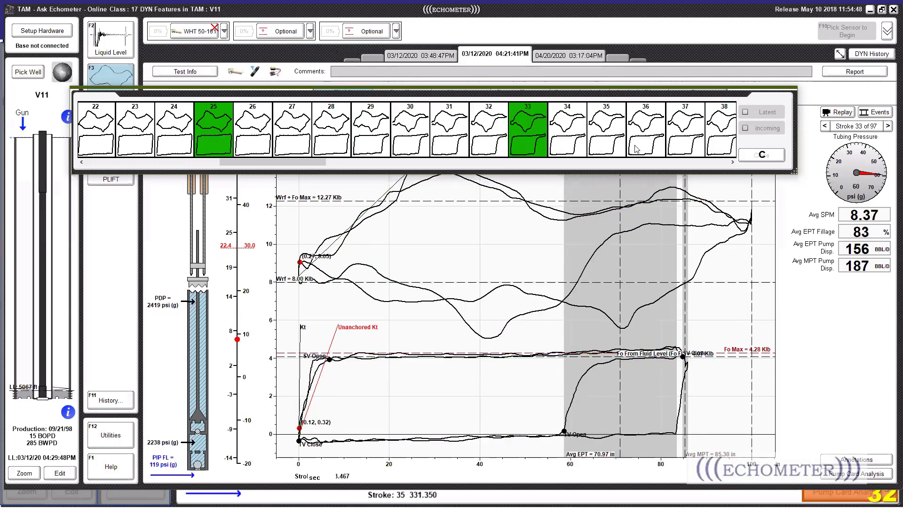
left_click(646, 141)
Step: Unlock stroke 25 and overlay every stroke from 24 through 37
right_click(215, 123)
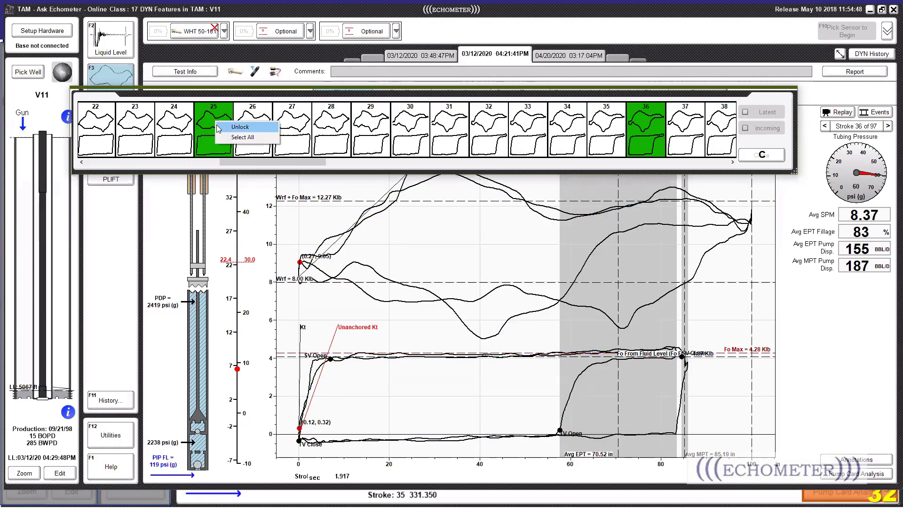
left_click(240, 126)
left_click(181, 134)
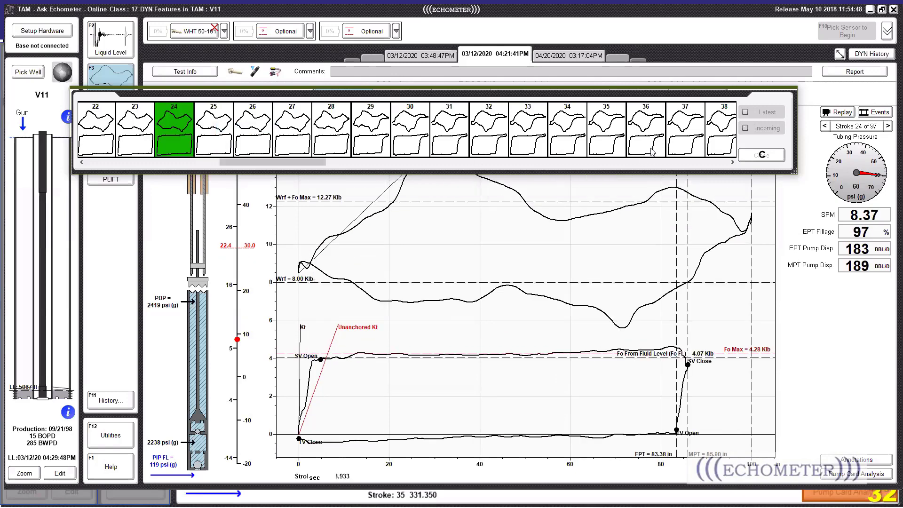
left_click(680, 134, "shift")
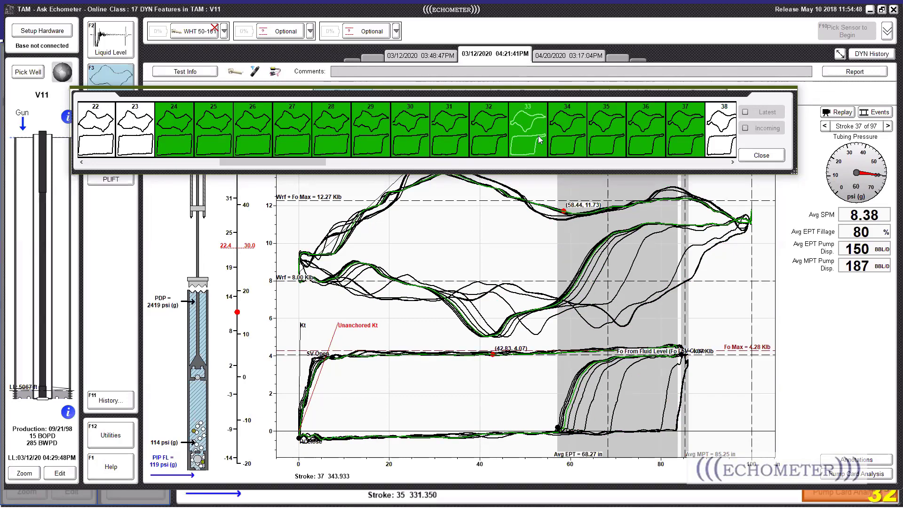
Step: View strokes 33 and 34 individually, look at stroke 1, and return to stroke 33
left_click(525, 133)
left_click(568, 133)
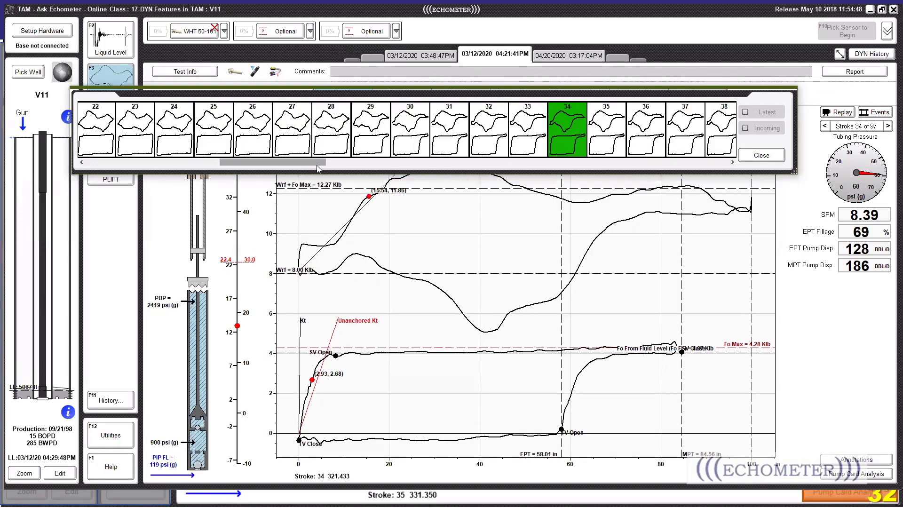
mouse_move(314, 162)
left_mouse_down()
mouse_move(185, 165)
mouse_move(318, 165)
left_mouse_up()
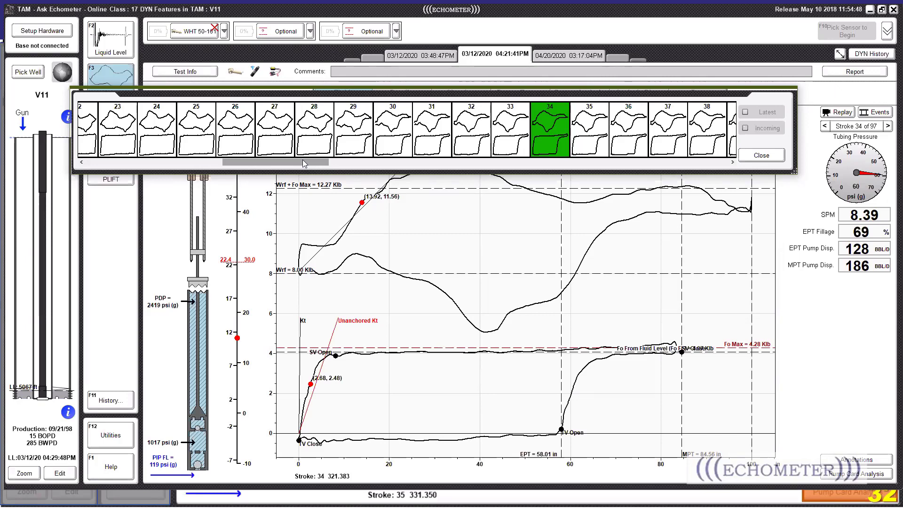
left_click_drag(303, 159, 157, 163)
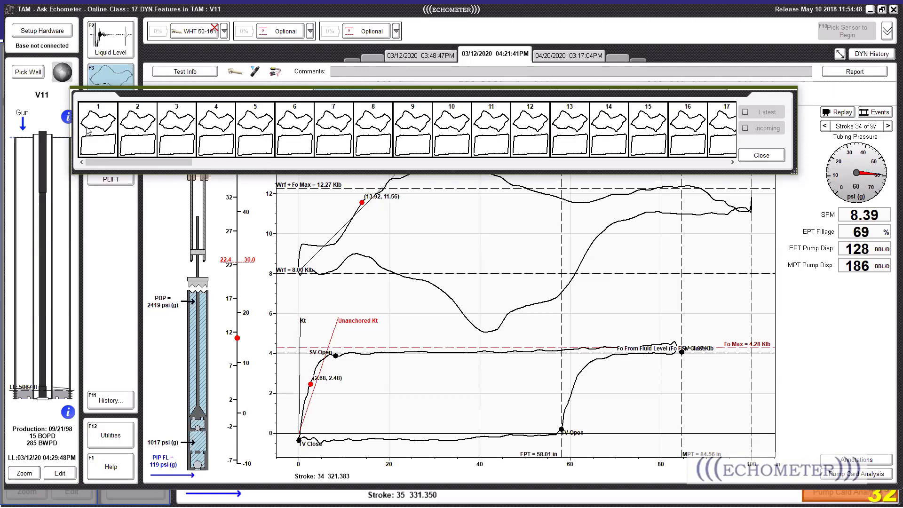
left_click(115, 139)
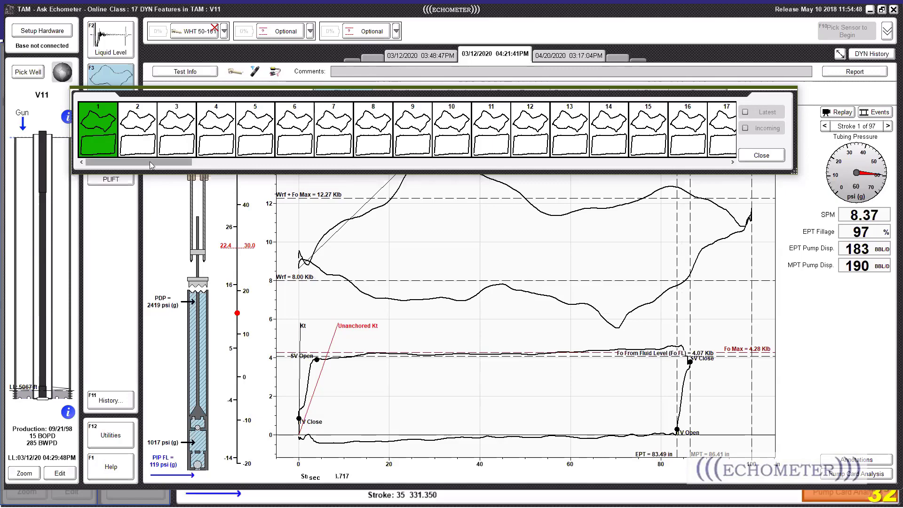
left_click_drag(150, 162, 342, 161)
left_click(333, 149)
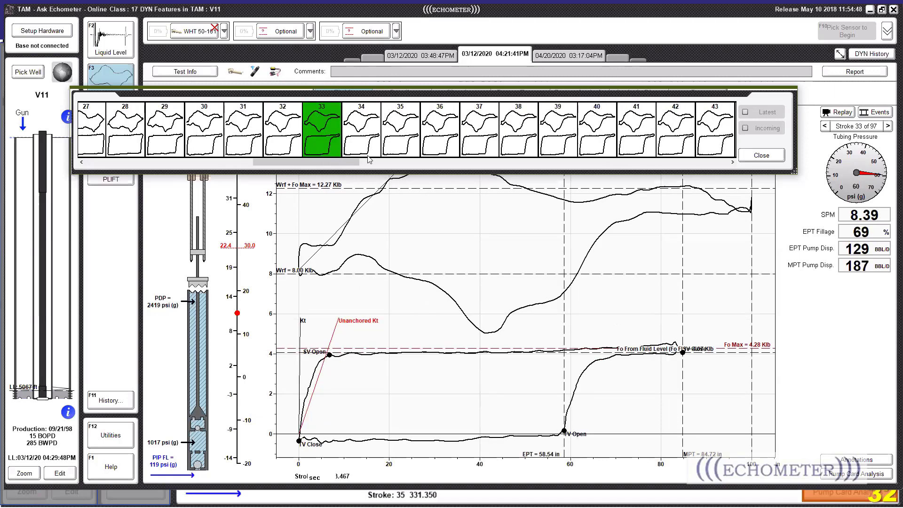
Step: View the cards of stroke 72, between the two valve tests, and those of stroke 78
left_click_drag(321, 160, 528, 162)
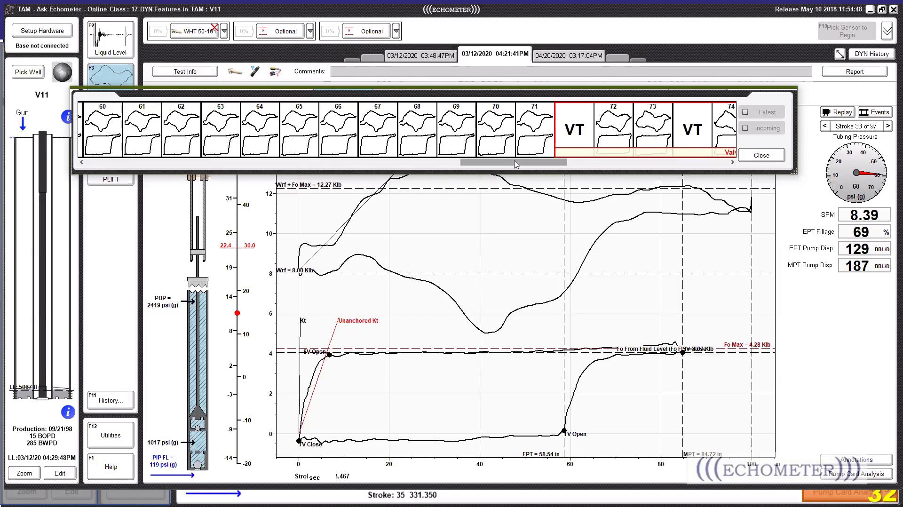
left_click(616, 133)
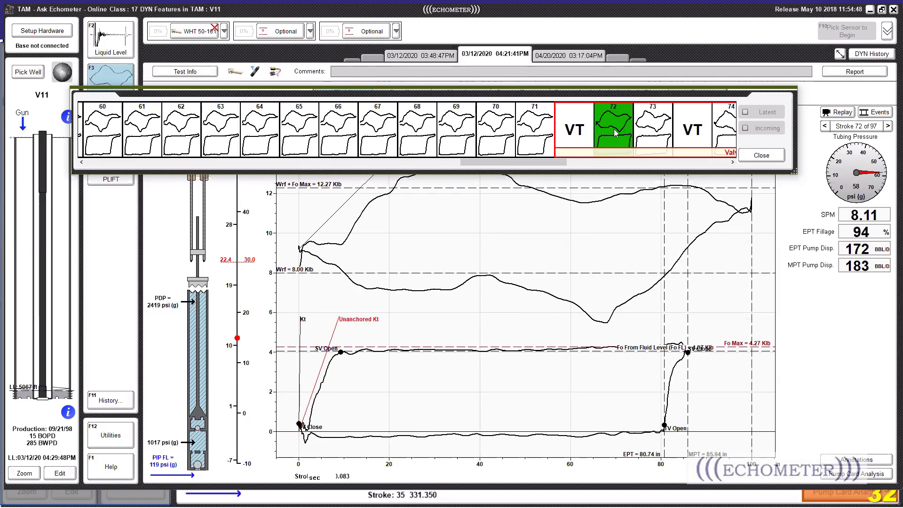
mouse_move(550, 161)
left_mouse_down()
mouse_move(614, 158)
mouse_move(520, 160)
left_mouse_up()
left_click(577, 138)
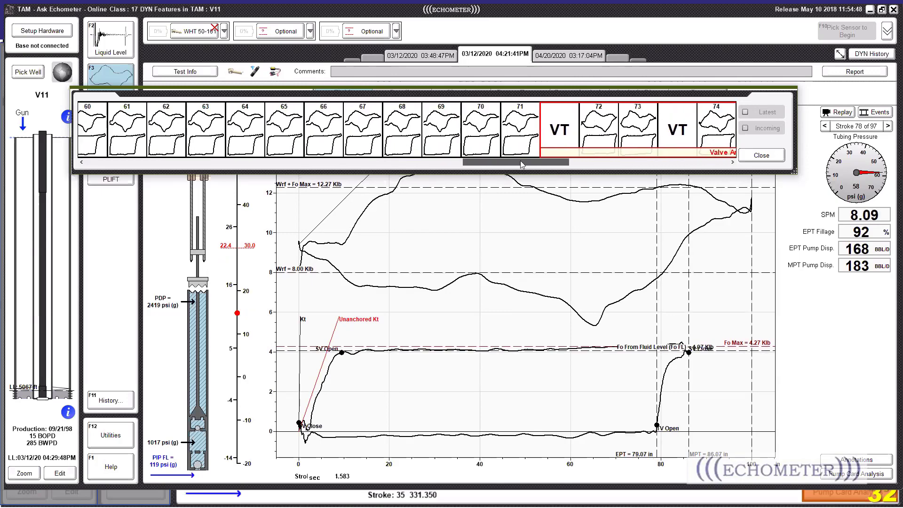
Step: Overlay every stroke from 32 through 71 and review the selected range in the events strip
left_click(529, 135)
left_click_drag(520, 160, 301, 176)
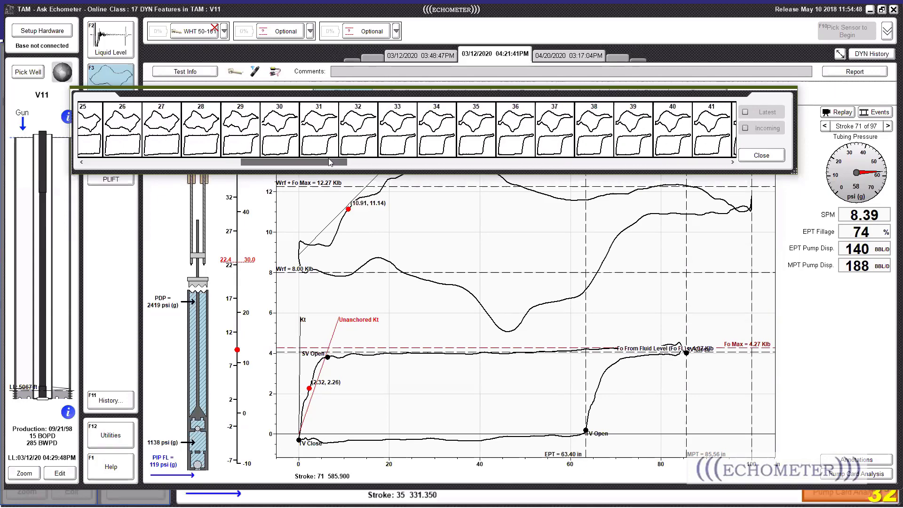
left_click(358, 132, "shift")
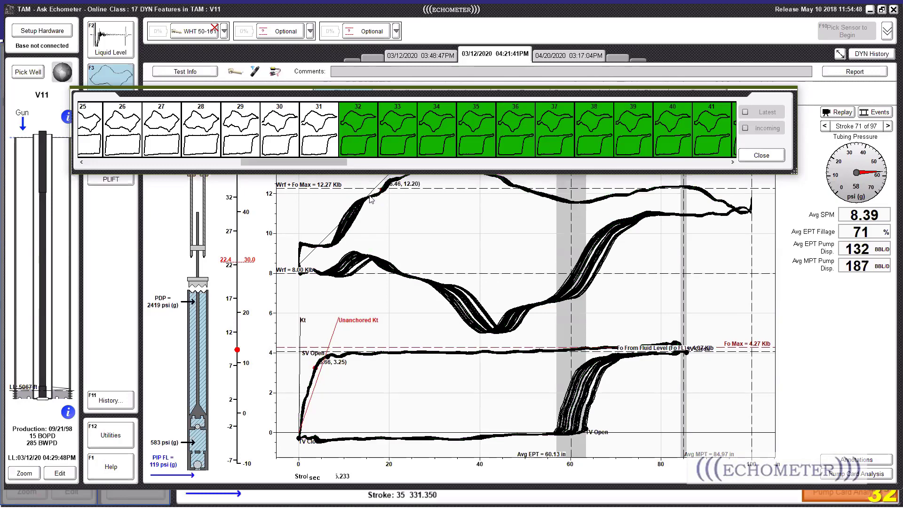
left_click_drag(313, 163, 535, 154)
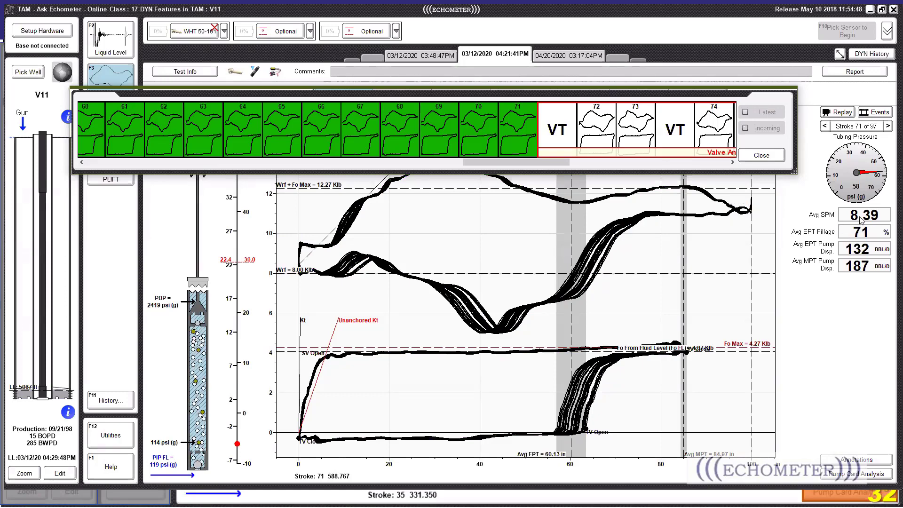
left_click_drag(538, 161, 480, 161)
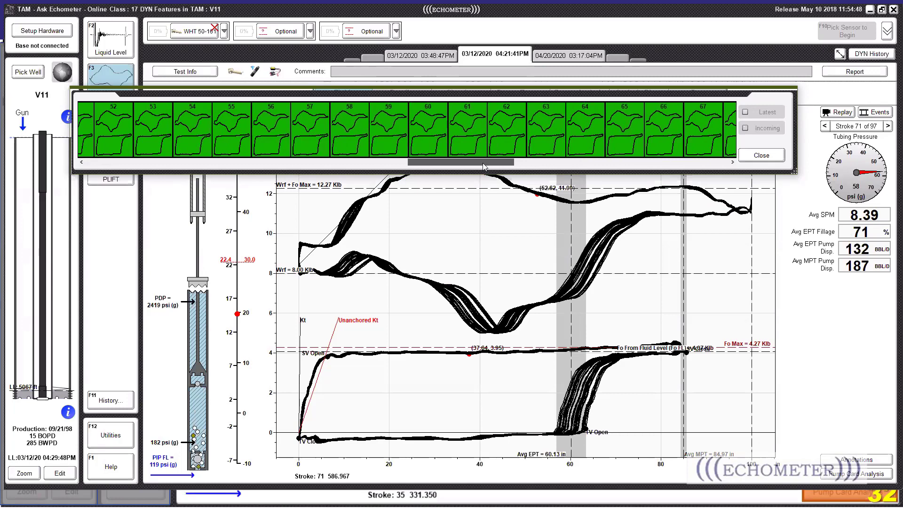
Step: Select stroke 57 alone, look at stroke 52 for comparison, and return to stroke 57
left_click(309, 143)
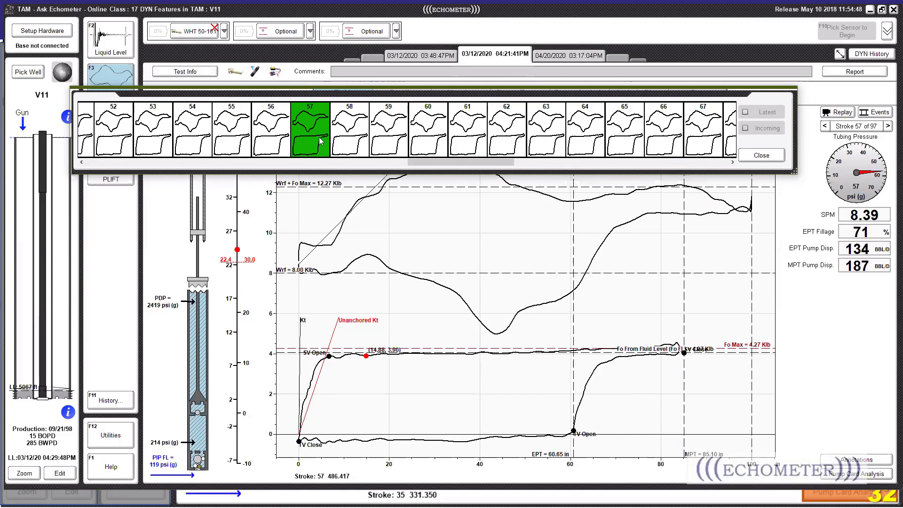
left_click_drag(418, 163, 401, 162)
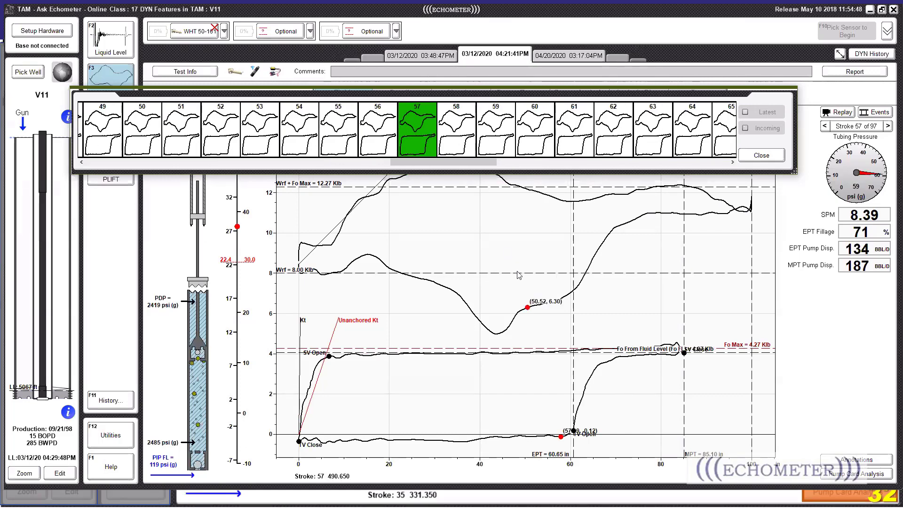
left_click(226, 144)
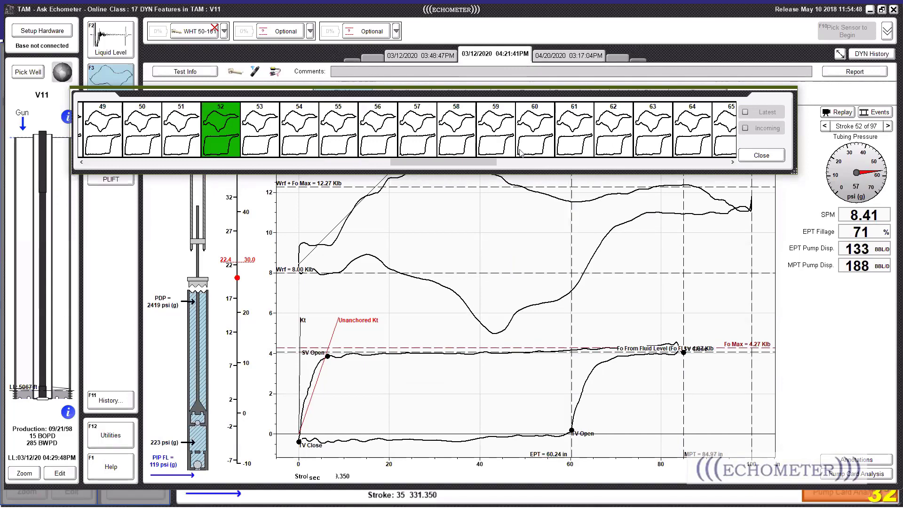
left_click(422, 141)
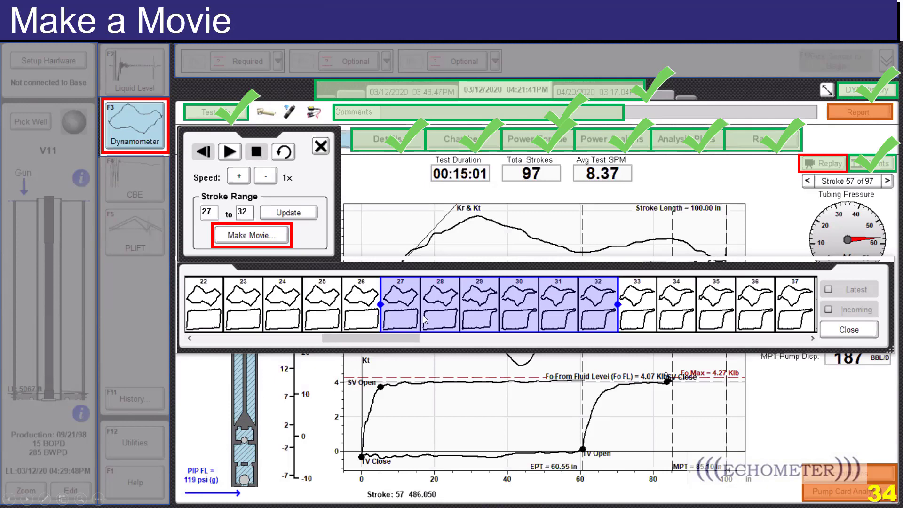
left_click(229, 236)
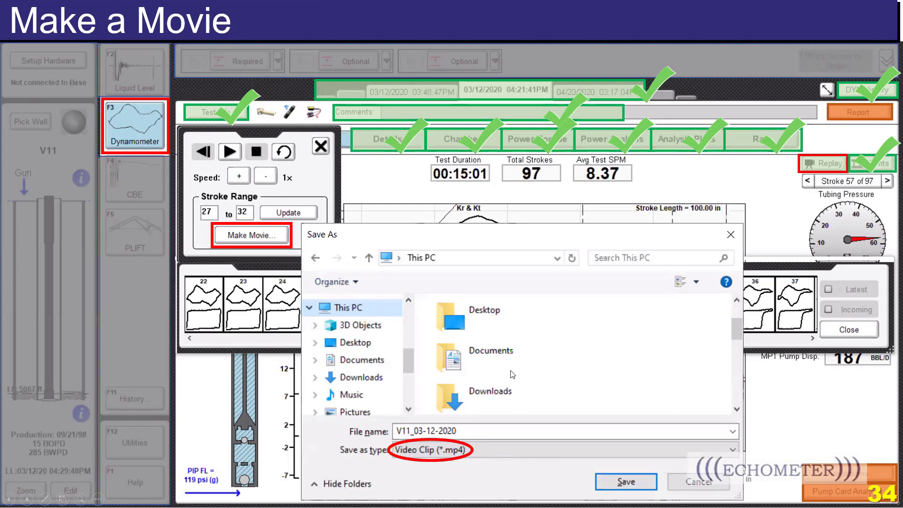
key("Return")
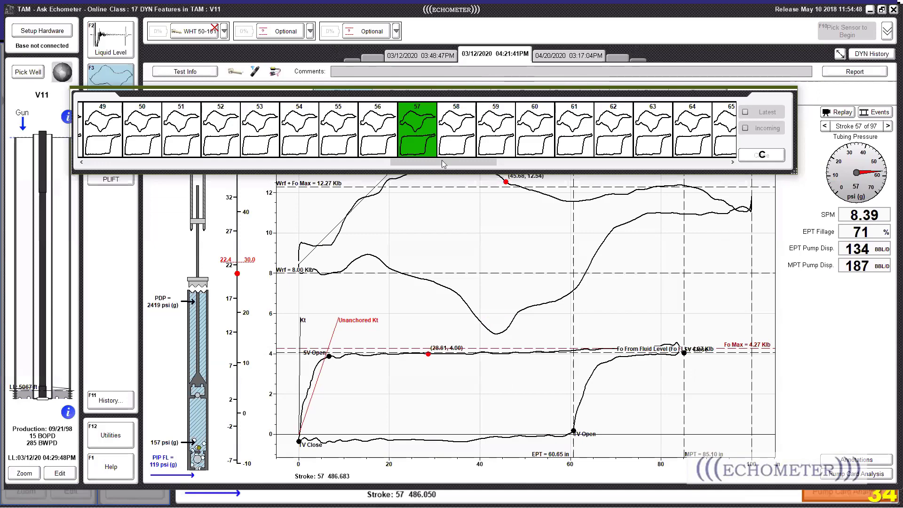
Step: Select stroke 27 and move the events strip higher so it no longer covers the surface dynamometer card
scroll(289, 141, "up", 10)
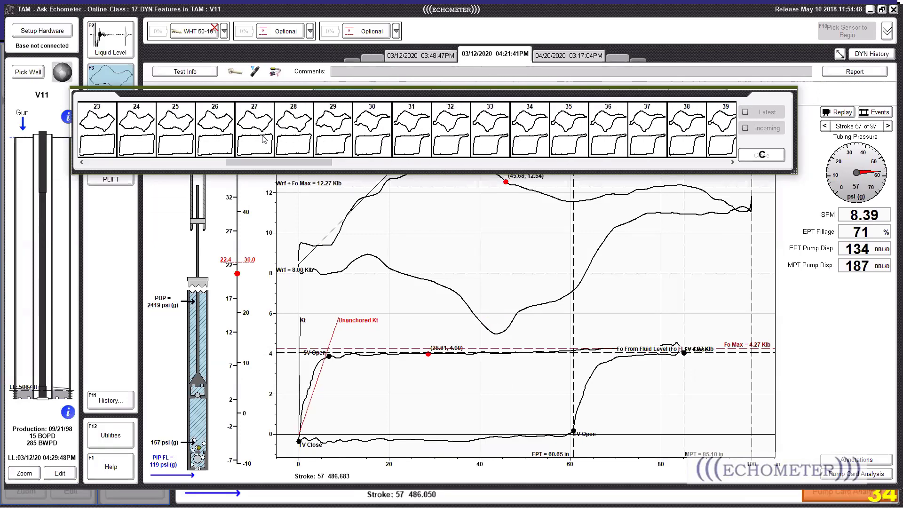
left_click(254, 140)
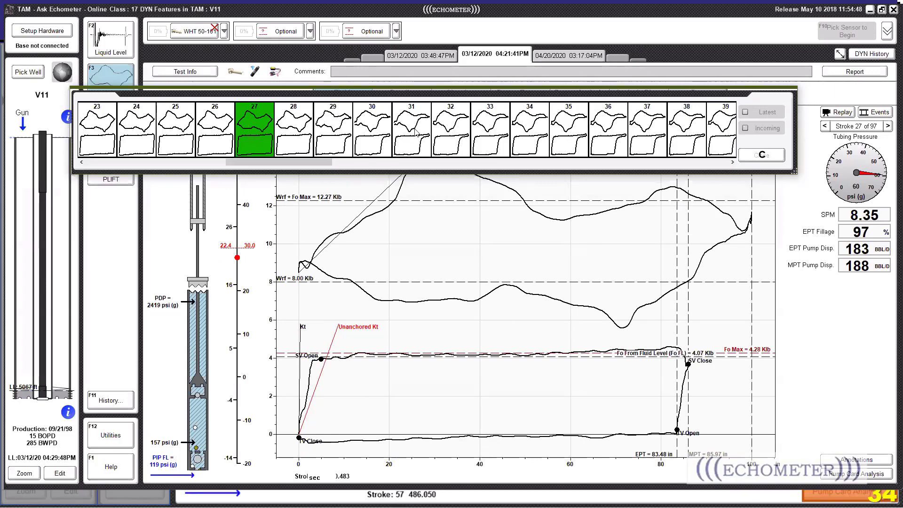
left_click(415, 133)
left_click(254, 144)
left_click_drag(665, 96, 660, 42)
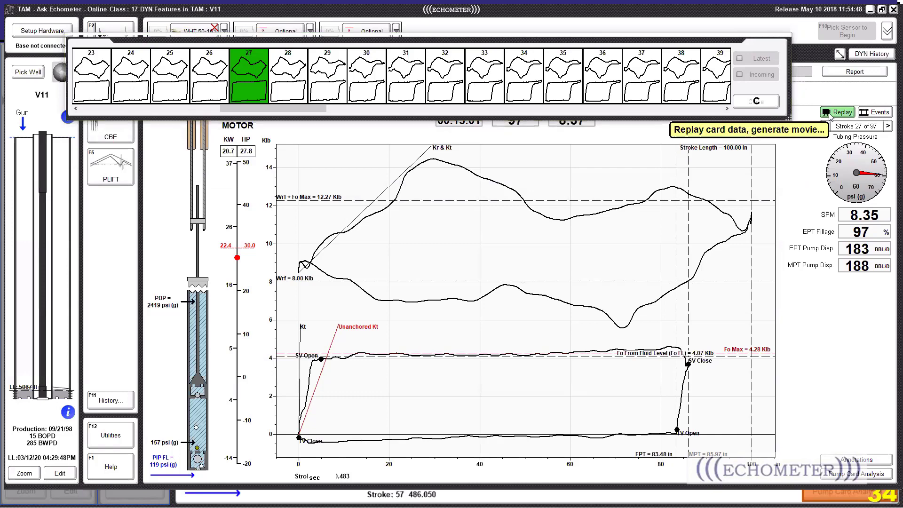
Step: Open the card replay, limiting its stroke range to 27 through 31, and play it
left_click(829, 115)
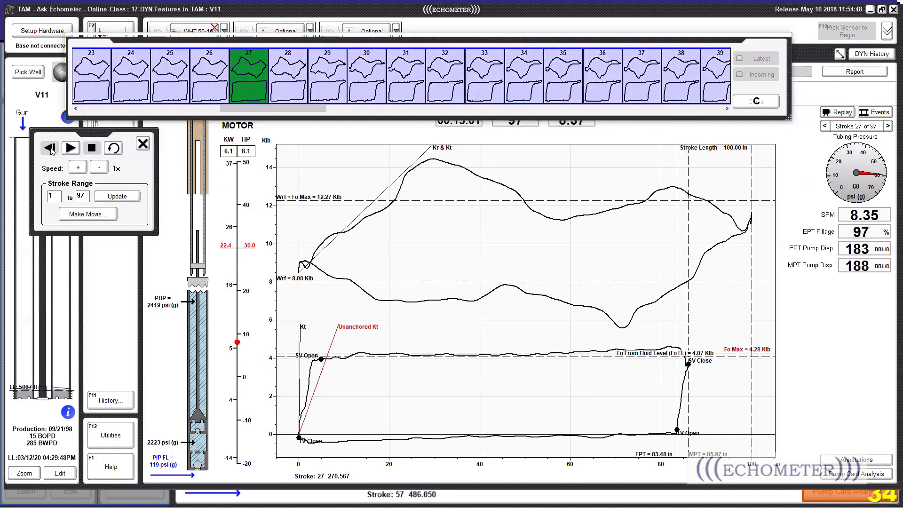
left_click(71, 148)
double_click(56, 194)
type("27")
key("Tab")
left_click(117, 196)
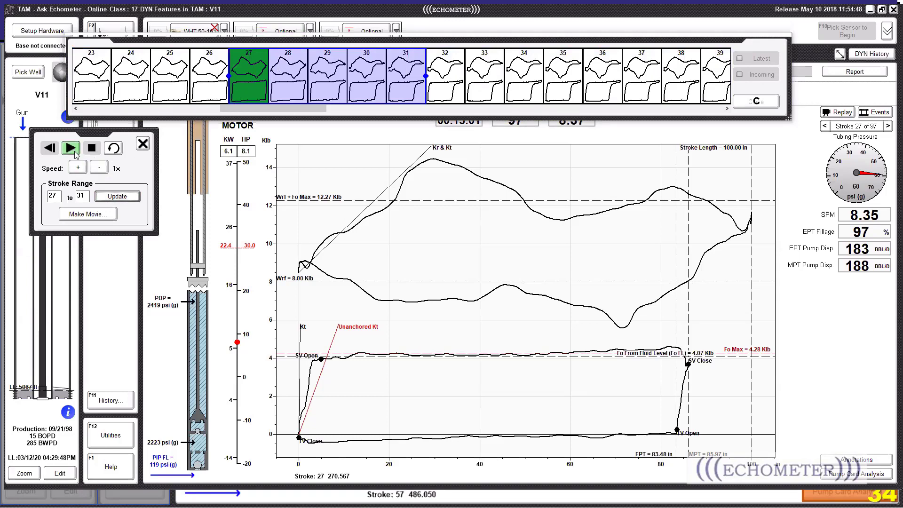
left_click(71, 149)
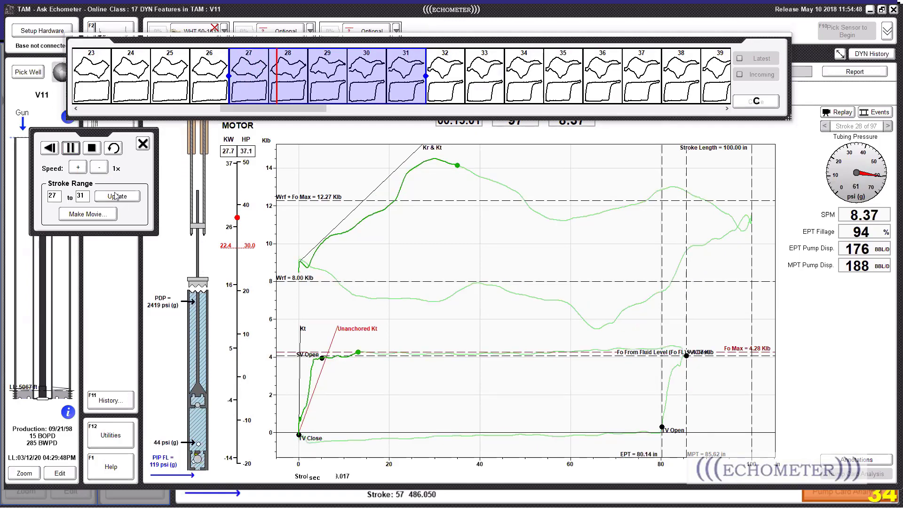
Step: Try slower and faster replay speeds between 0.25x and 1x, finishing with the card replay at 0.25x
left_click(104, 169)
left_click(105, 170)
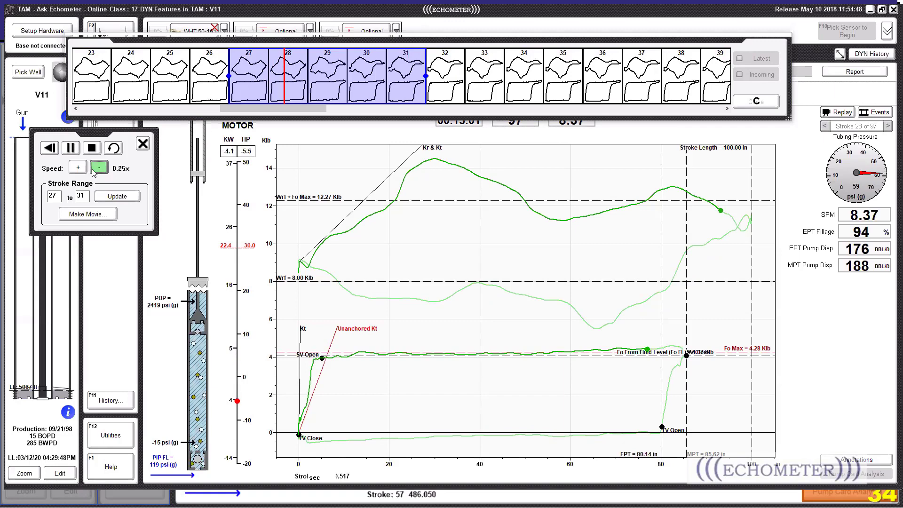
left_click(78, 168)
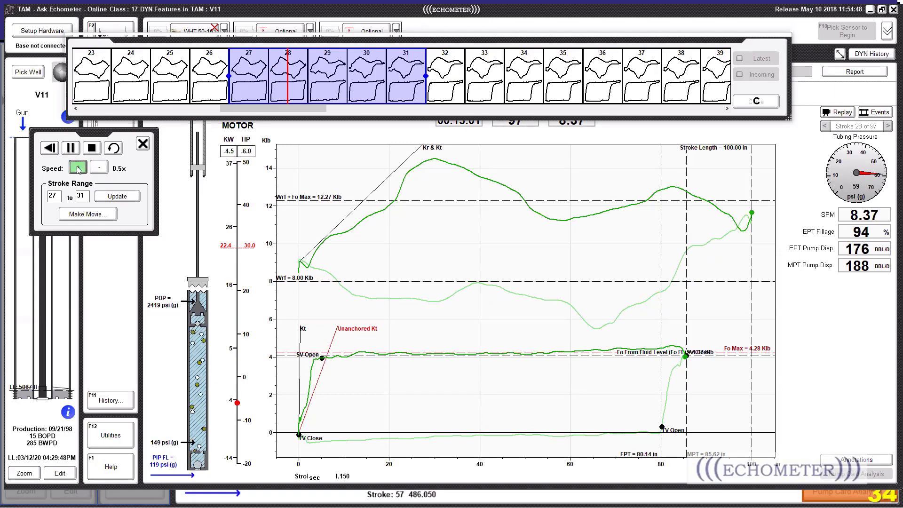
left_click(79, 168)
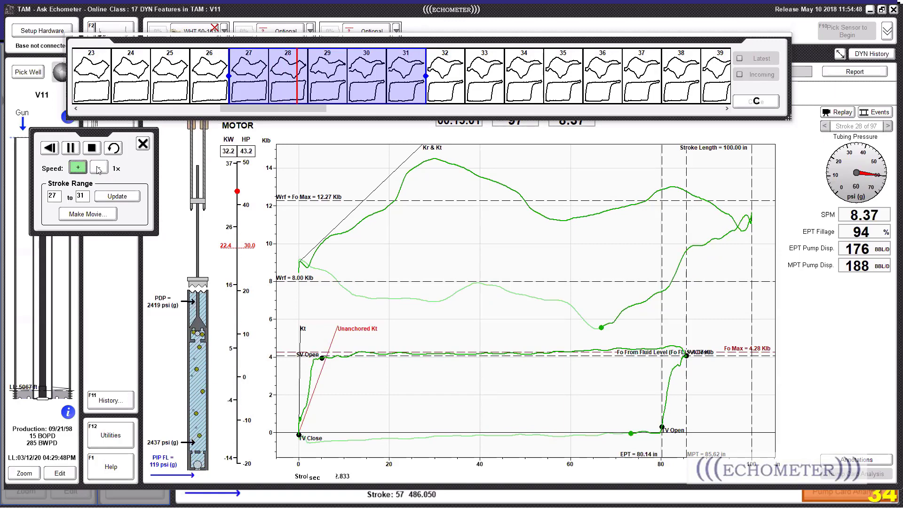
left_click(99, 168)
left_click(99, 168)
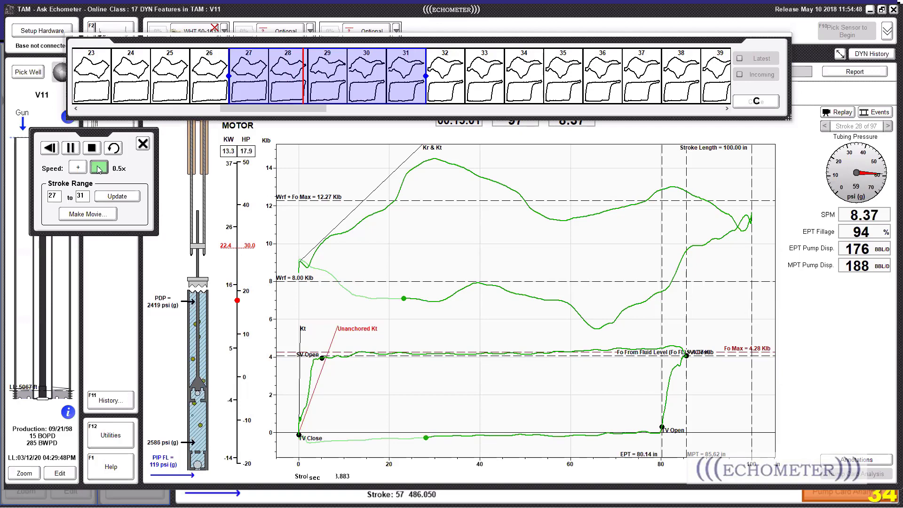
Step: Make a movie of the replayed strokes and save it as the MP4 video clip V11_03-12-2020
left_click(96, 212)
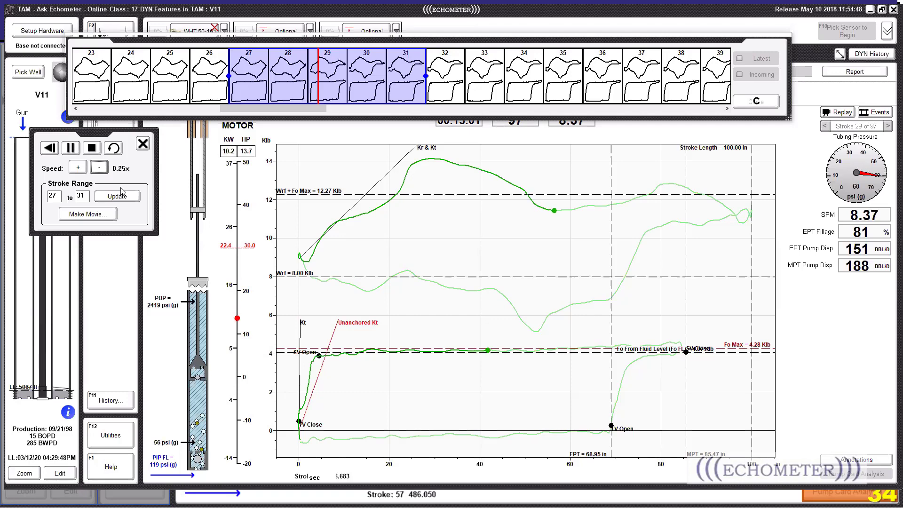
left_click(85, 221)
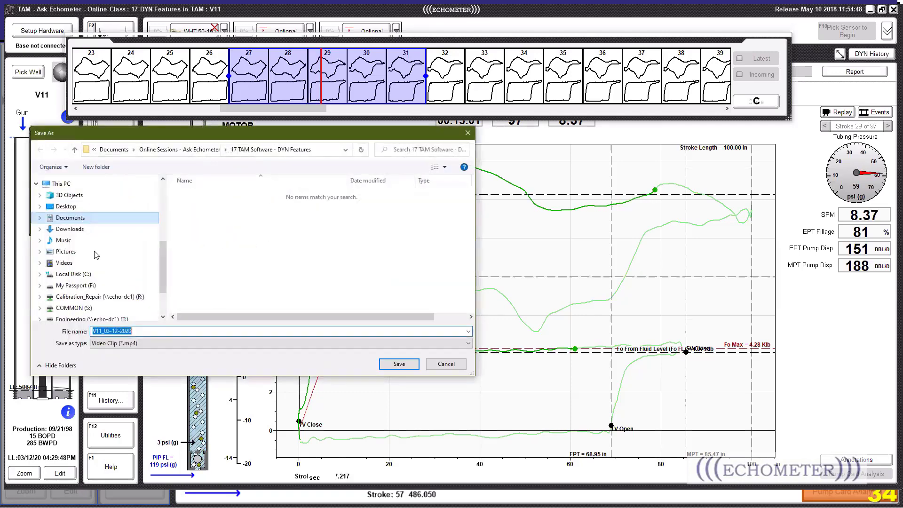
left_click(406, 367)
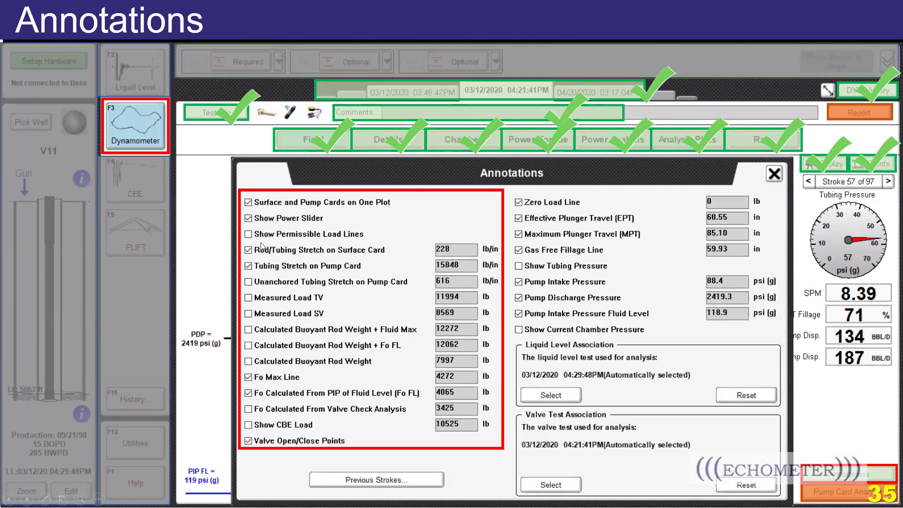
key("ctrl")
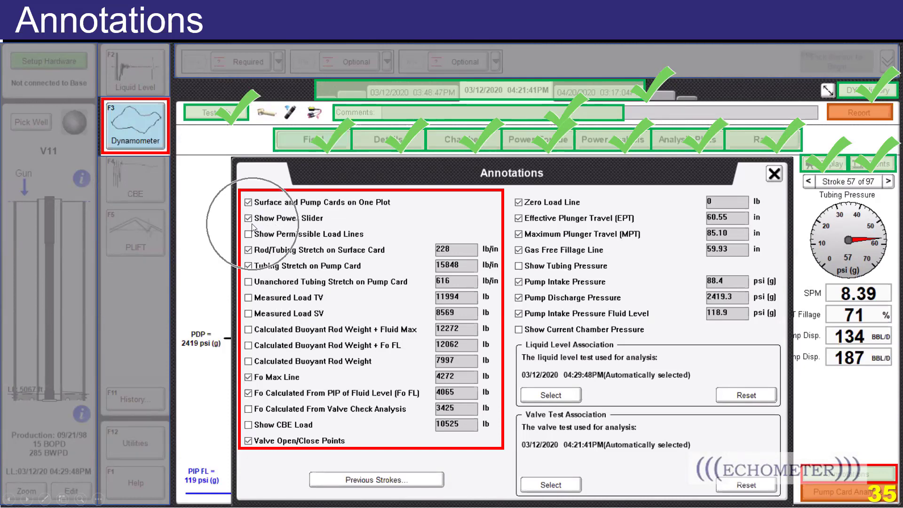
key("ctrl")
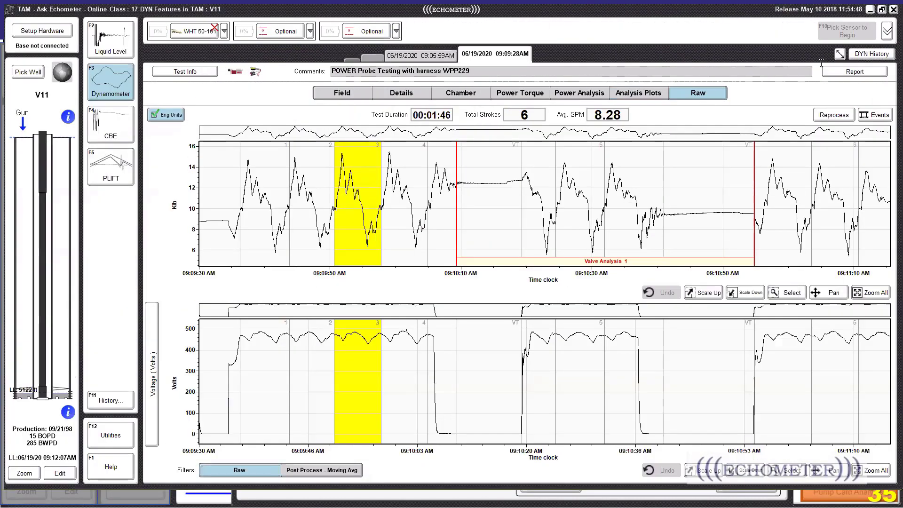
Step: Load the 03/12/2020 04:21:41PM dynamometer test from the DYN test history
left_click(871, 54)
double_click(316, 368)
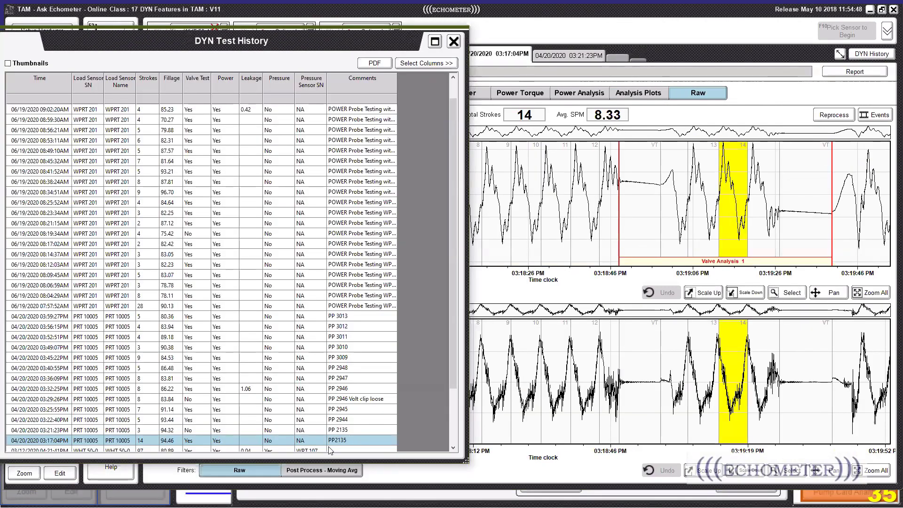
double_click(329, 449)
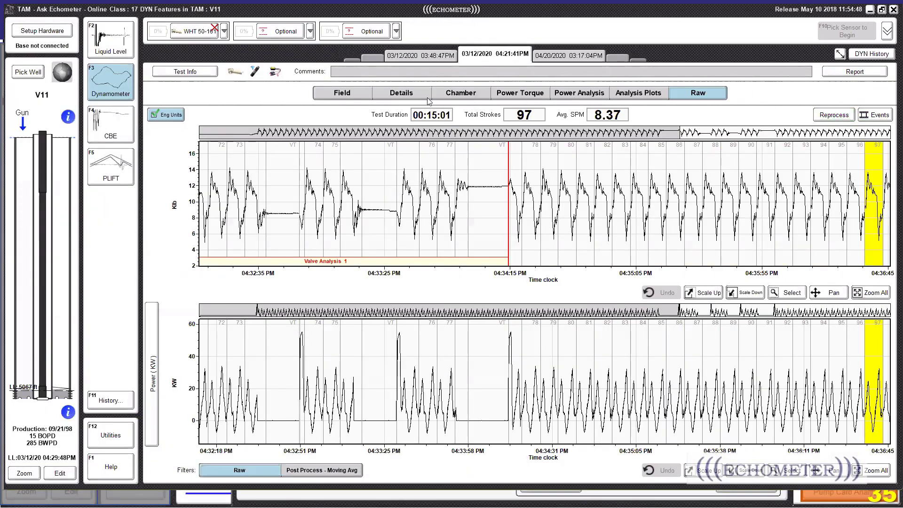
Step: Show the card details of the loaded test and select stroke 57
left_click(380, 96)
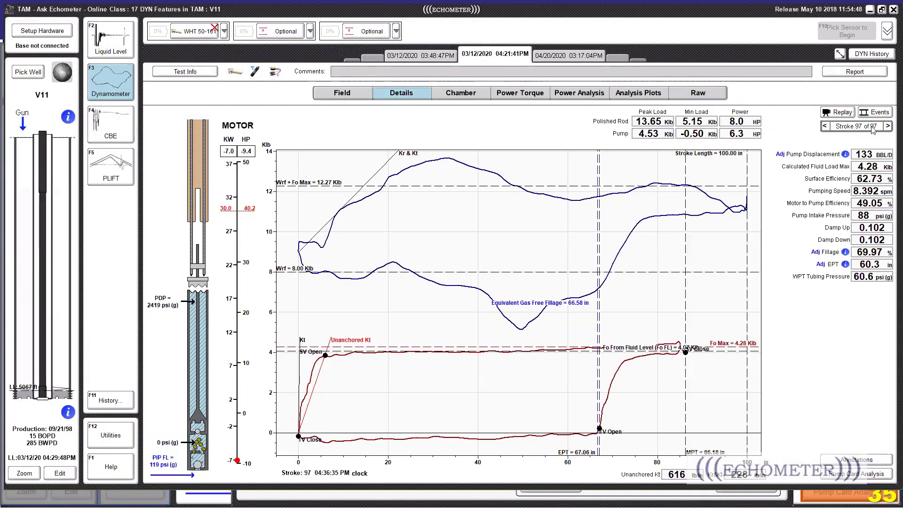
left_click(873, 127)
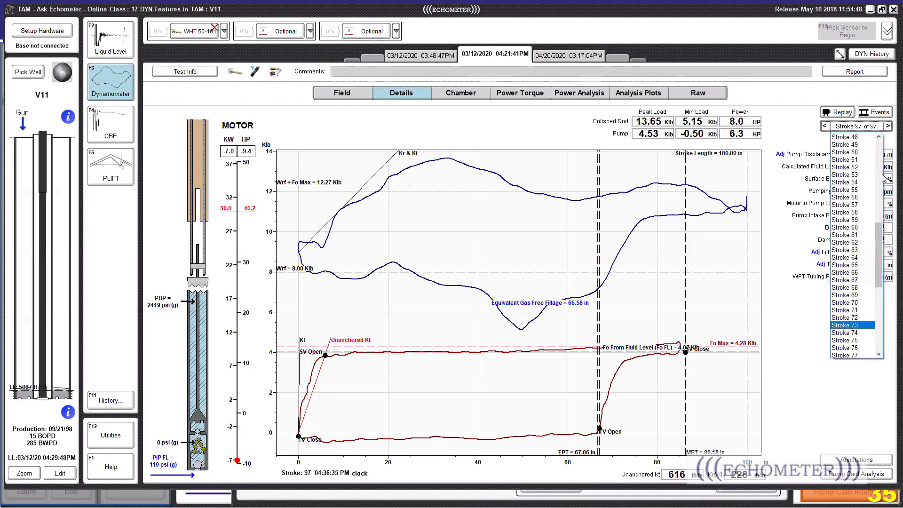
scroll(853, 282, "up", 10)
left_click(861, 272)
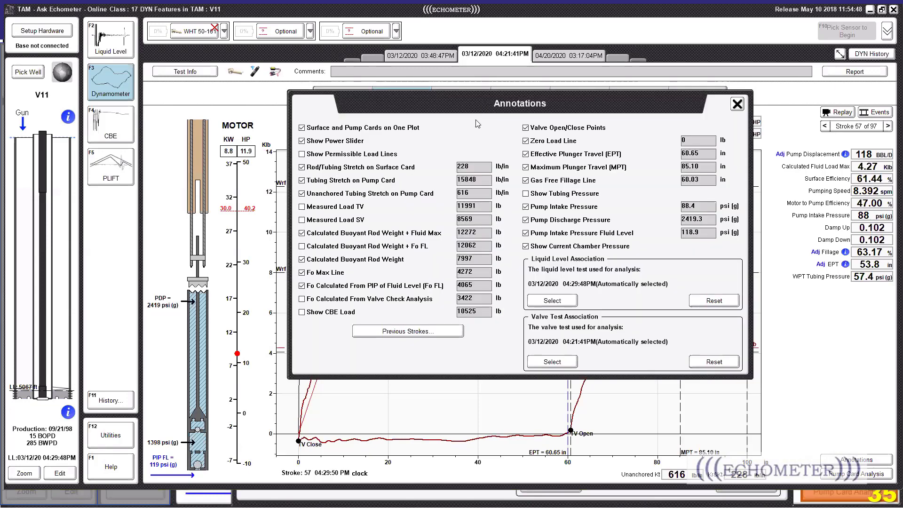
Step: Move the Annotations window clear of the cards, and toggle Unanchored Tubing Stretch and Rod/Tubing Stretch off and back on
mouse_move(397, 104)
left_mouse_down()
mouse_move(548, 99)
mouse_move(576, 83)
left_mouse_up()
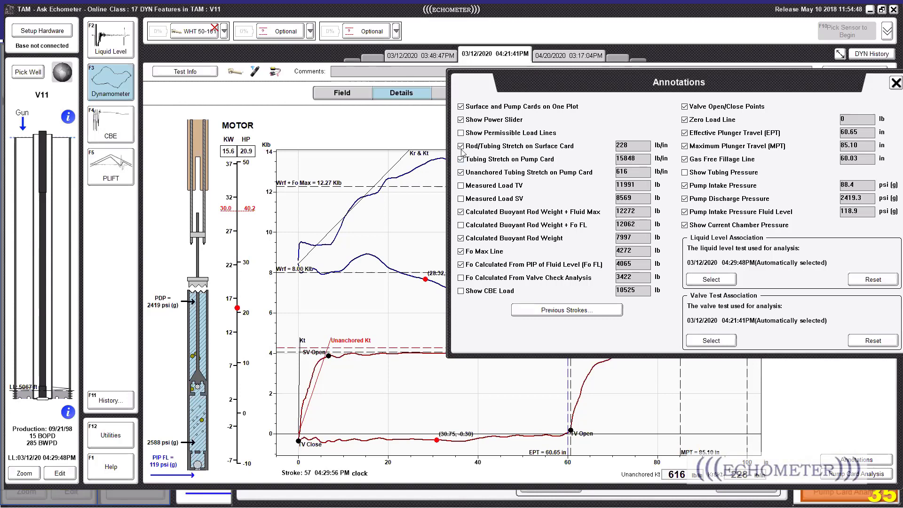
left_click(461, 173)
left_click(460, 173)
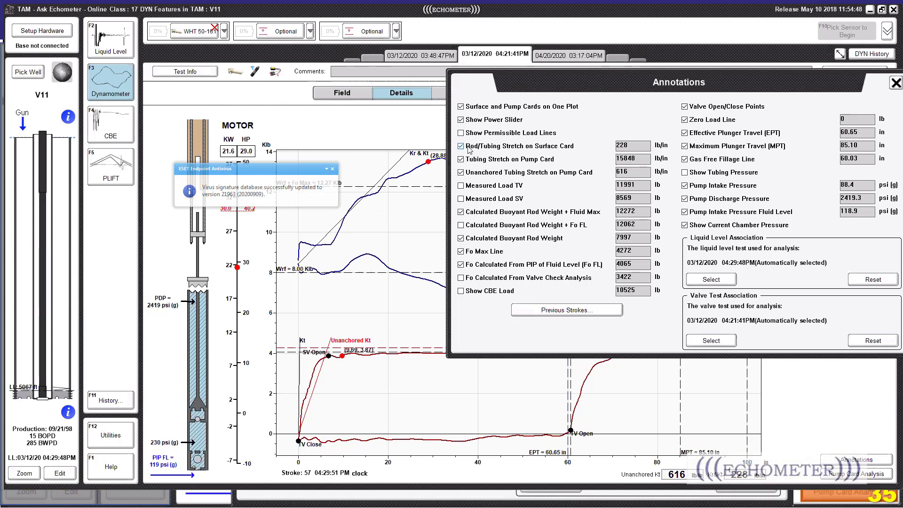
left_click(461, 146)
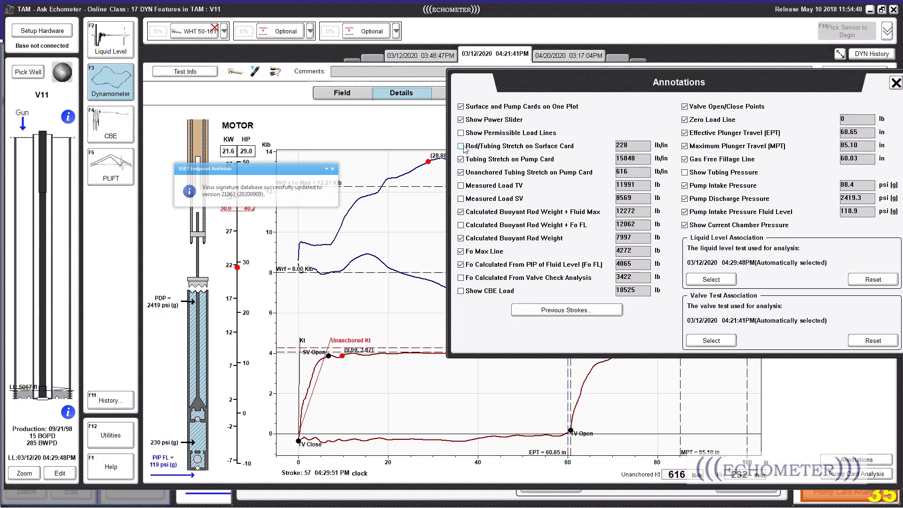
left_click(461, 147)
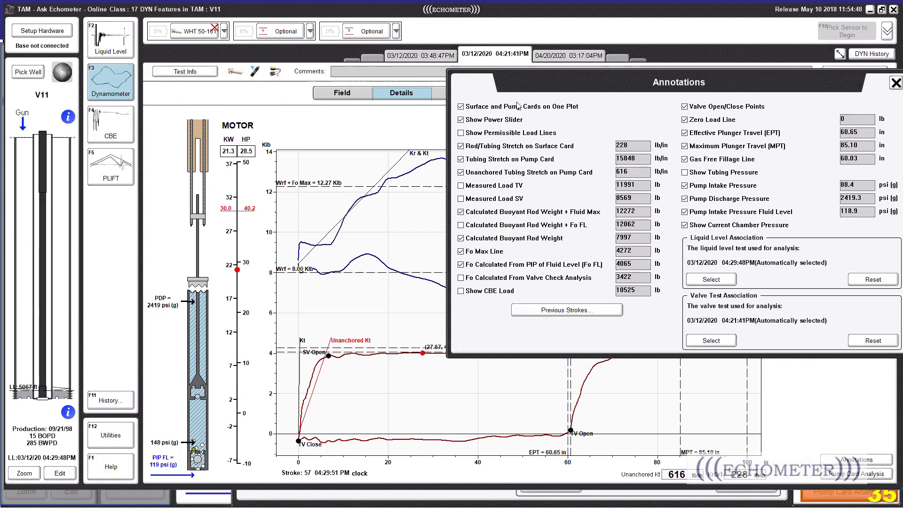
Step: Move the Annotations window above the pump card and toggle the Fo Calculated From PIP of Fluid Level line off and on
left_click_drag(529, 77, 519, 43)
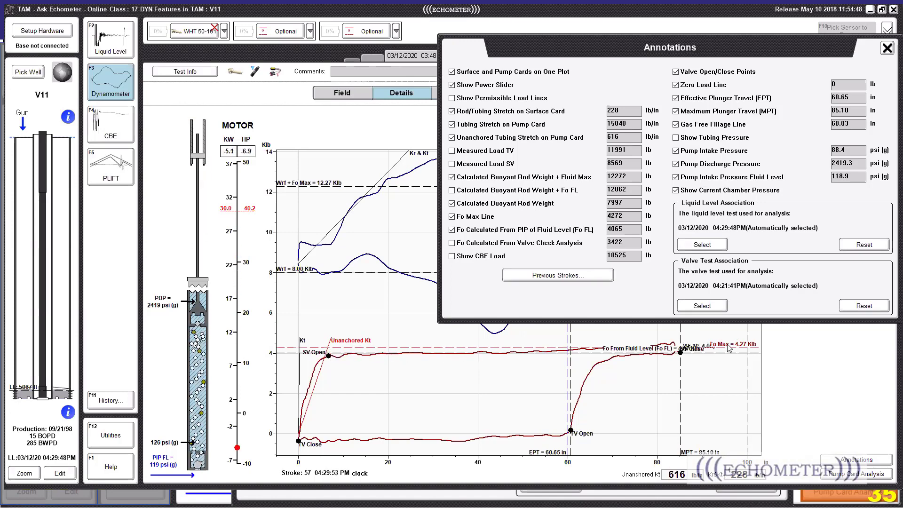
left_click(522, 231)
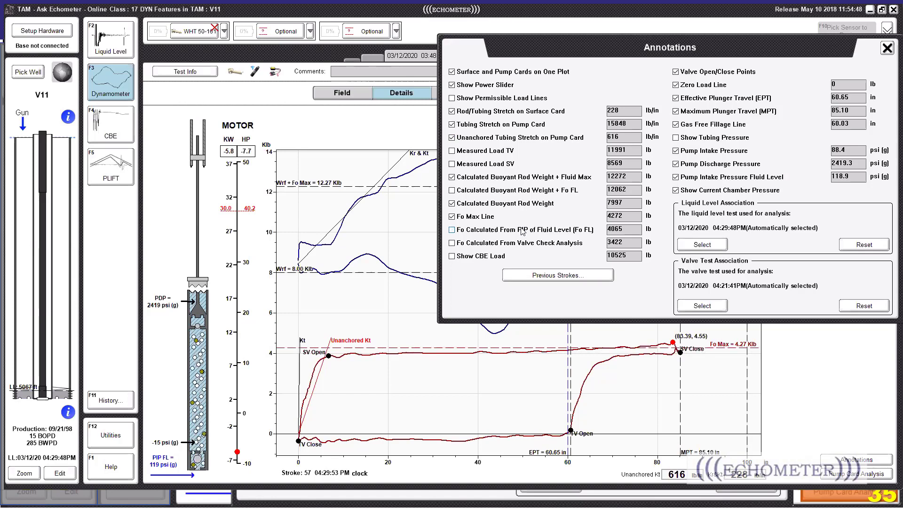
left_click(522, 231)
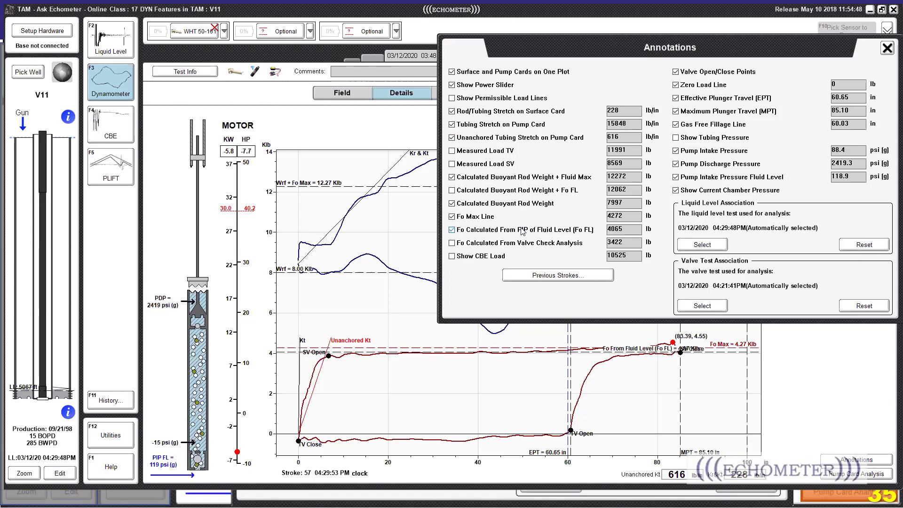
left_click(522, 231)
left_click(522, 232)
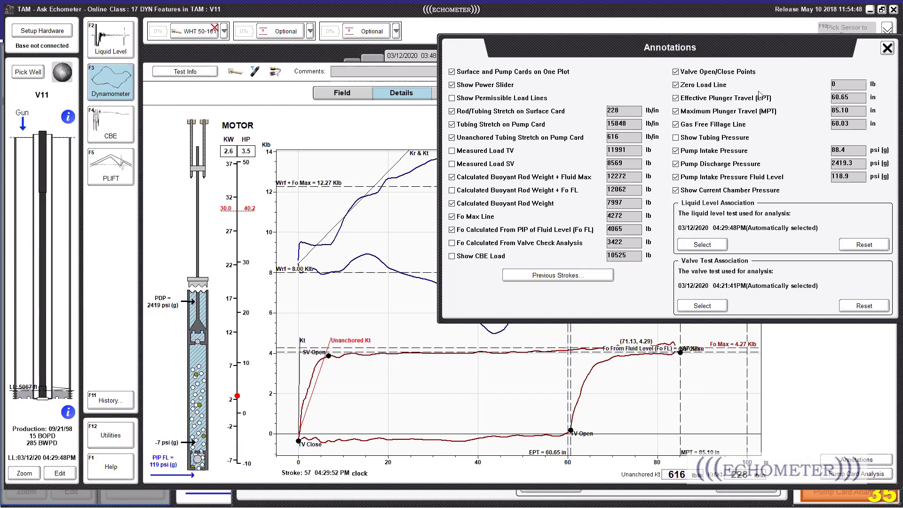
Step: Toggle the Valve Open/Close Points off and on, and shift the TV Open marker to an EPT of about 60.27 in
left_click(676, 72)
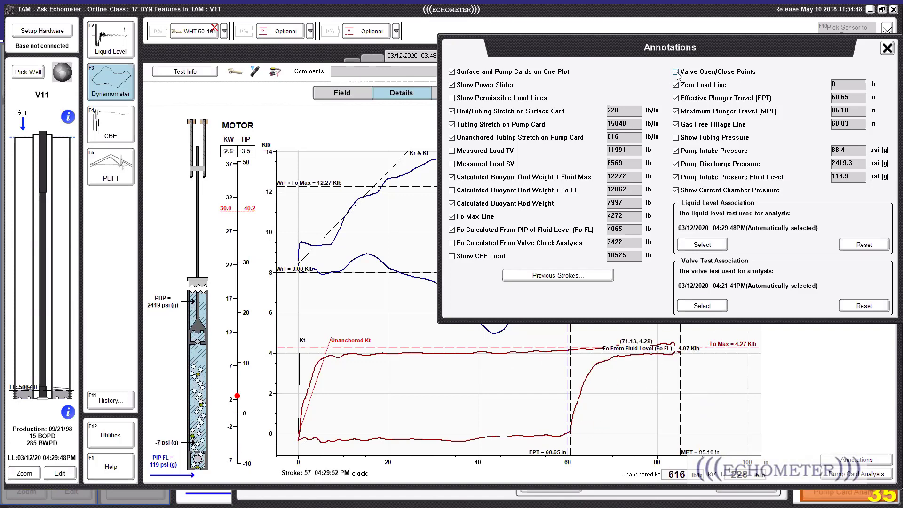
left_click(676, 72)
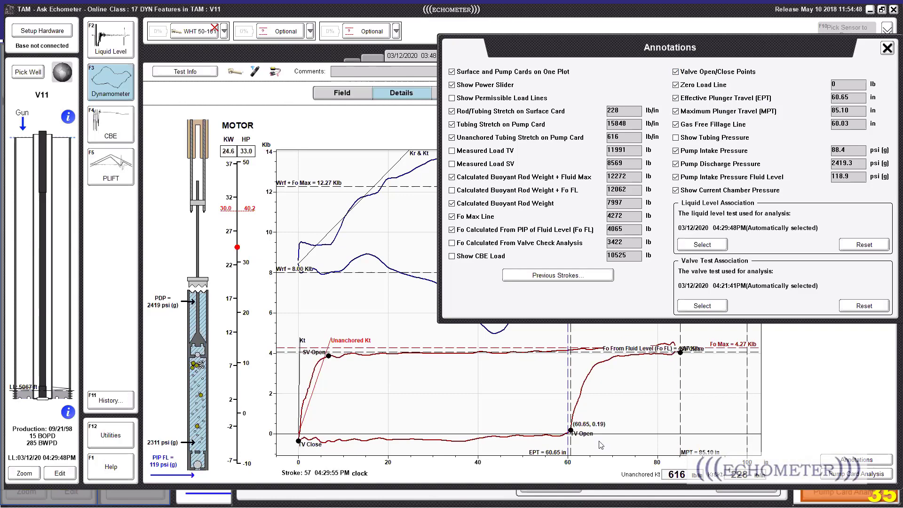
left_click_drag(525, 436, 569, 437)
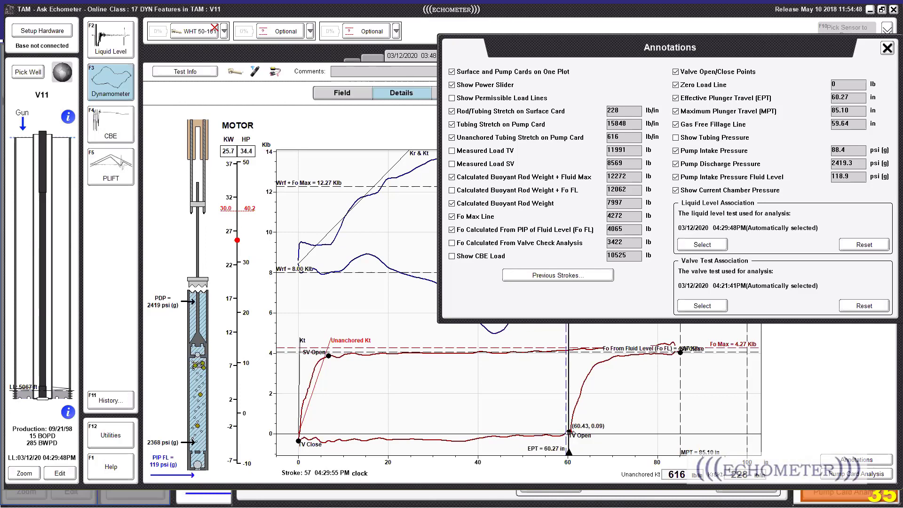
mouse_move(568, 432)
left_mouse_down()
mouse_move(480, 439)
mouse_move(569, 433)
left_mouse_up()
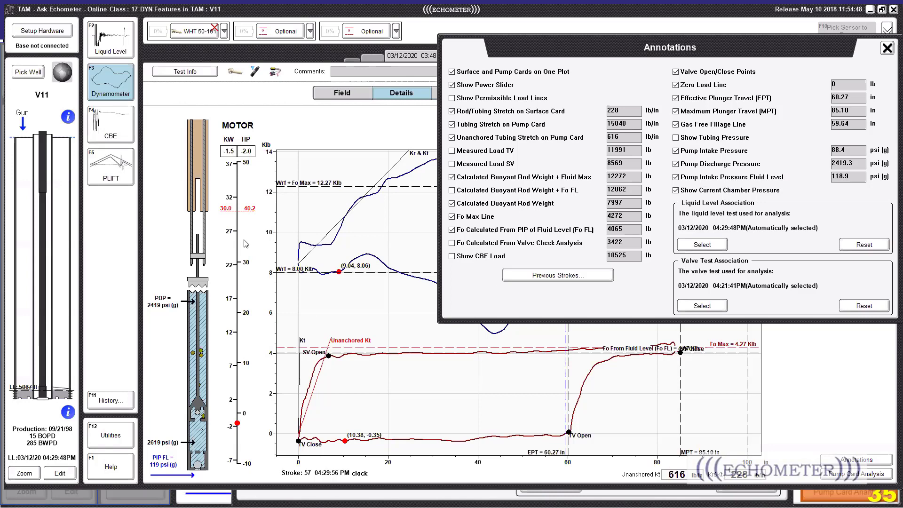
Step: Toggle the Pump Discharge Pressure and Pump Intake Pressure Fluid Level annotations off and back on
left_click(741, 169)
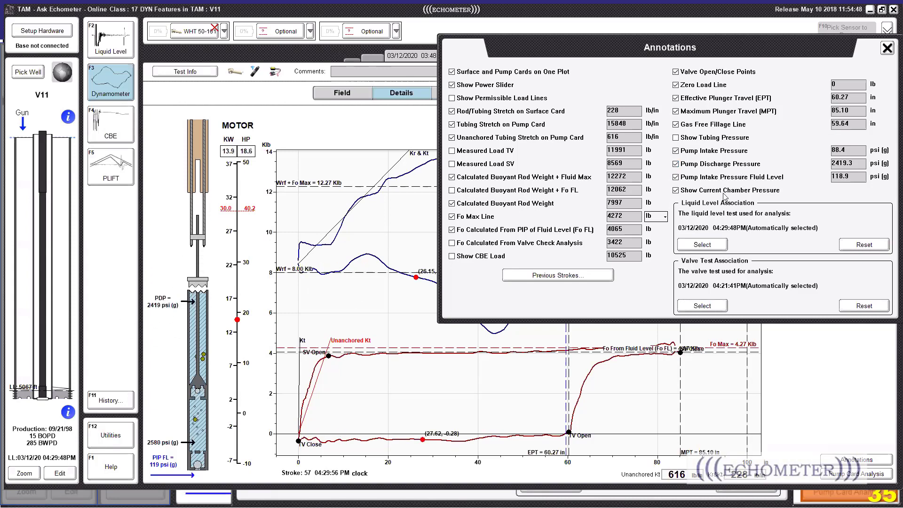
left_click(745, 167)
left_click(744, 167)
left_click(744, 182)
left_click(743, 181)
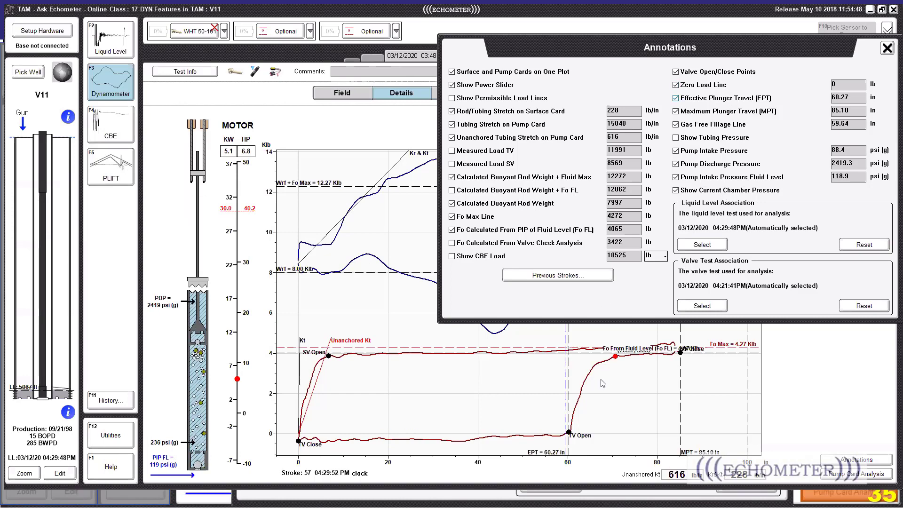
Step: Hide the Effective Plunger Travel and Maximum Plunger Travel annotations on the pump card, and show both again
left_click(730, 99)
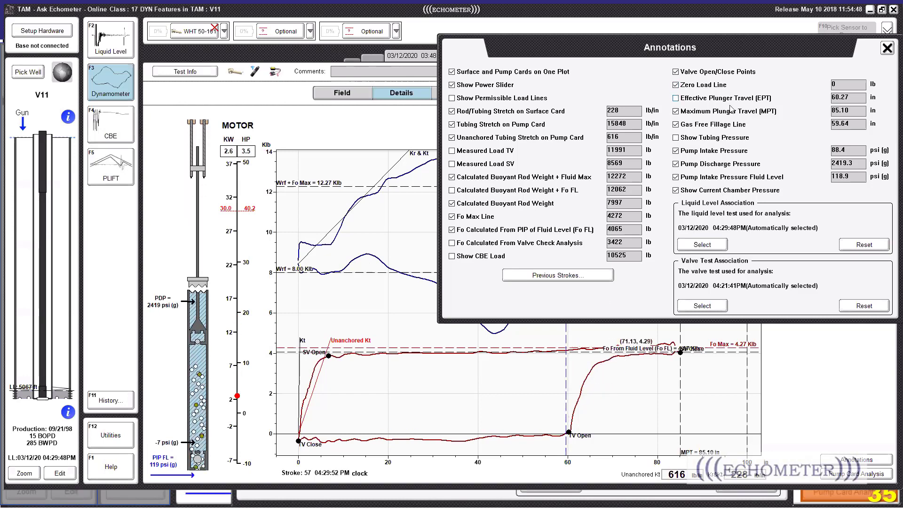
left_click(732, 112)
left_click(737, 97)
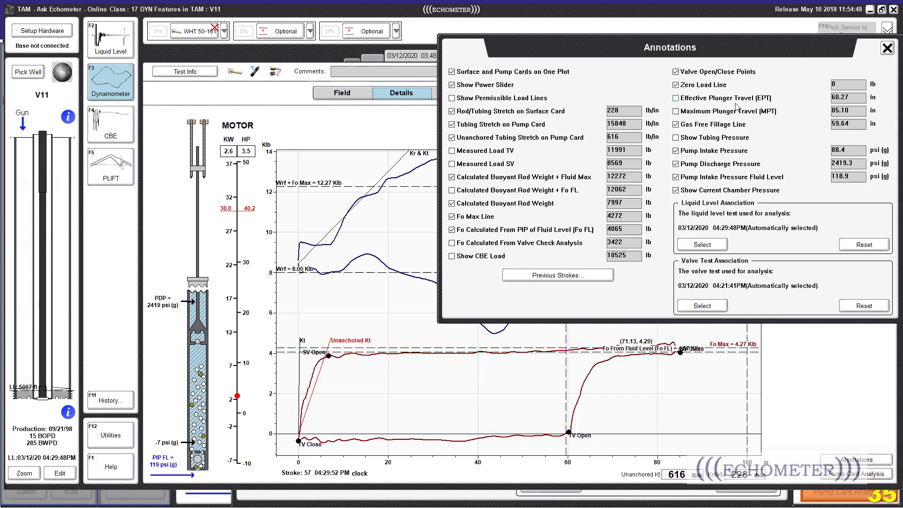
left_click(739, 112)
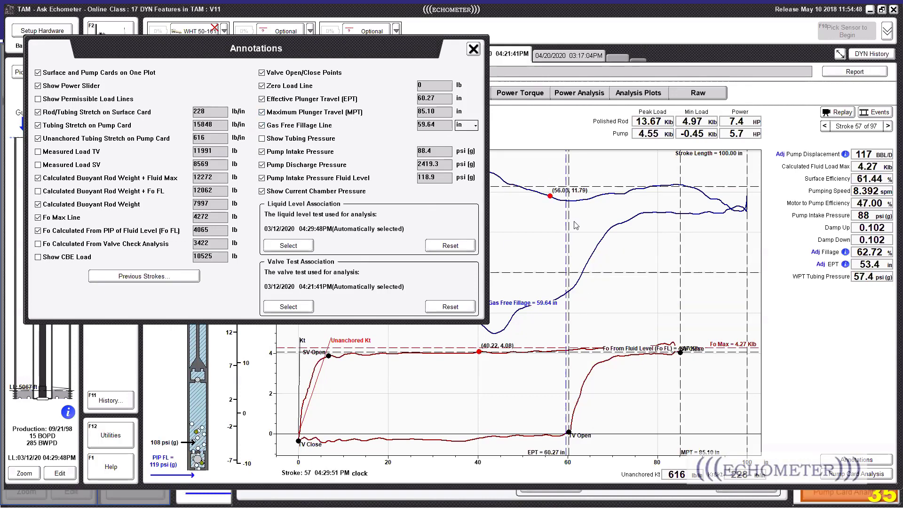
Step: Close the Annotations window and switch back to the presentation, advancing to the slide that describes each annotation label
left_click_drag(262, 47, 255, 37)
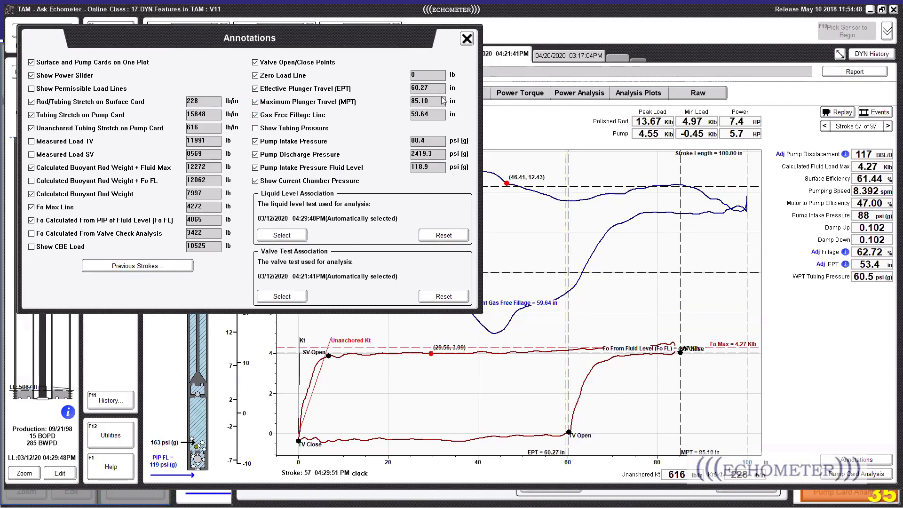
left_click(465, 42)
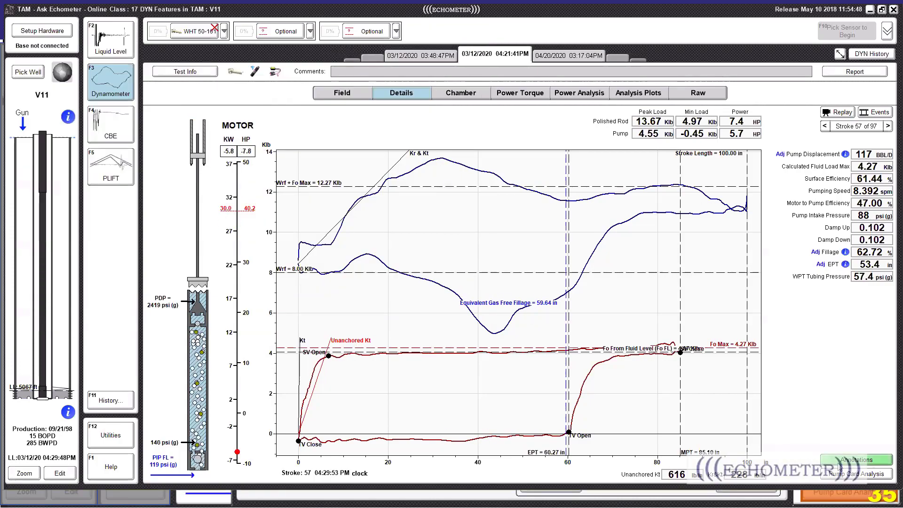
key("alt")
key("alt+Tab")
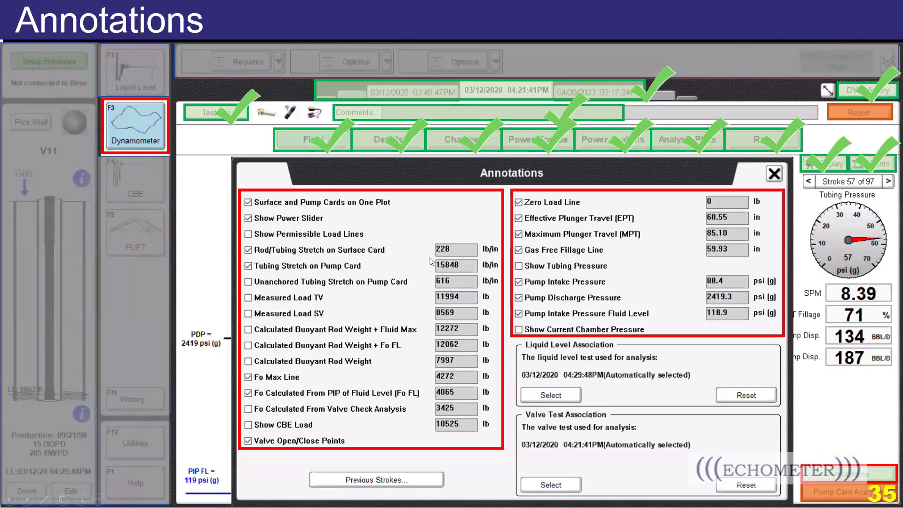
left_click(346, 57)
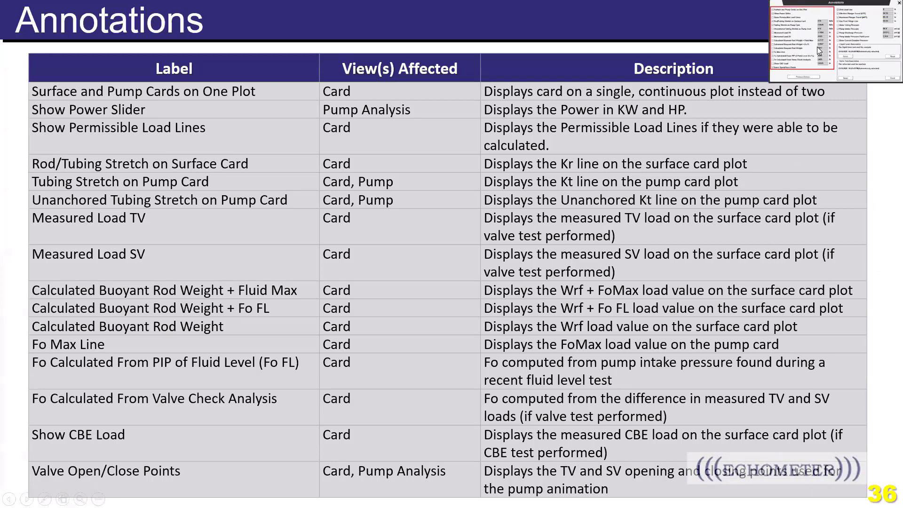
Step: Advance the slides past the annotation descriptions and test associations to the Pump Intake Pressure analysis slide
left_click(679, 185)
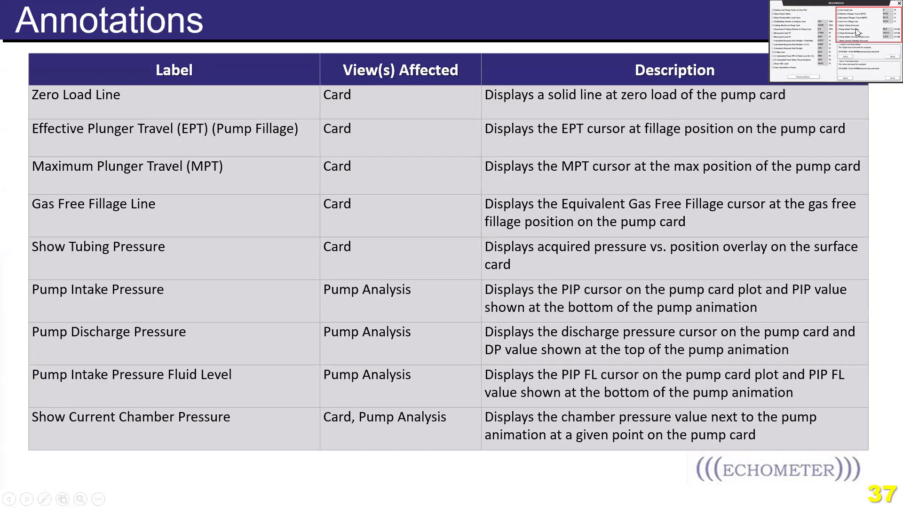
left_click(616, 247)
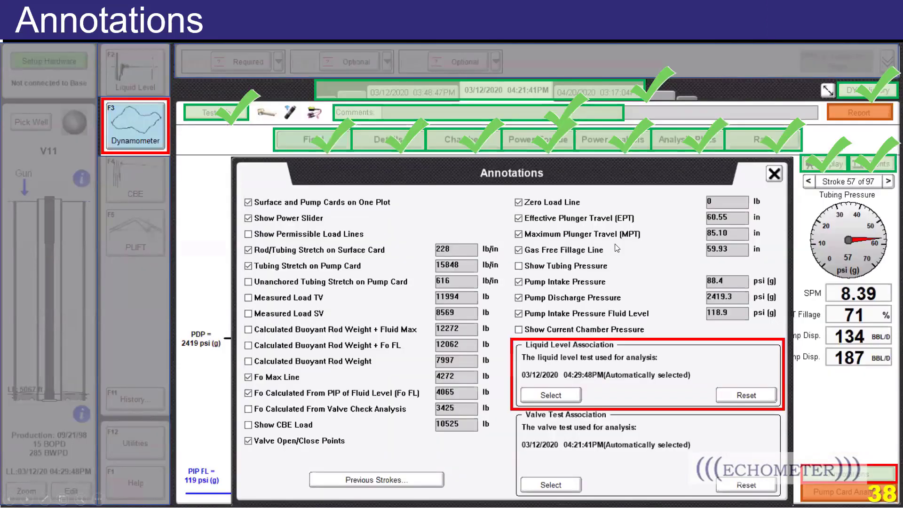
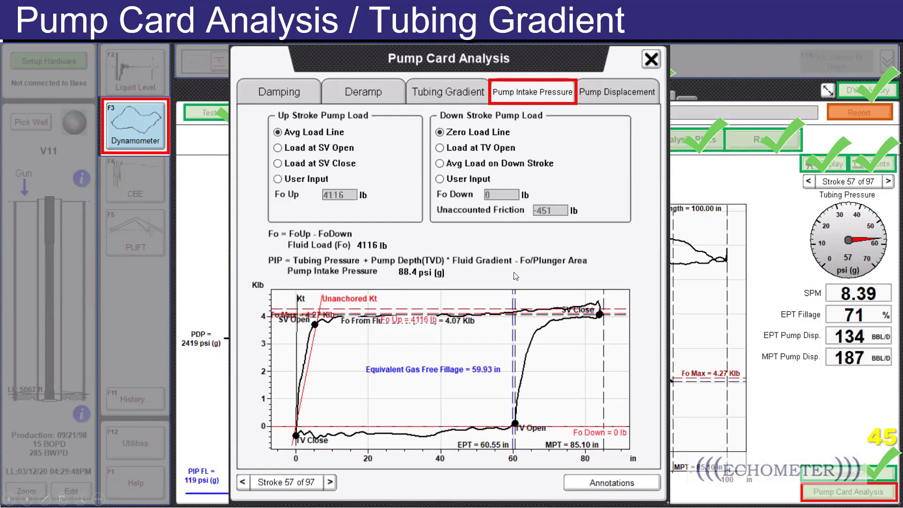
key("ctrl")
key("ctrl")
key("ctrl")
key("ctrl")
Step: Switch to TAM and show the Pump Displacement results in the Pump Card Analysis of well V11
left_click(403, 266)
left_click(406, 278)
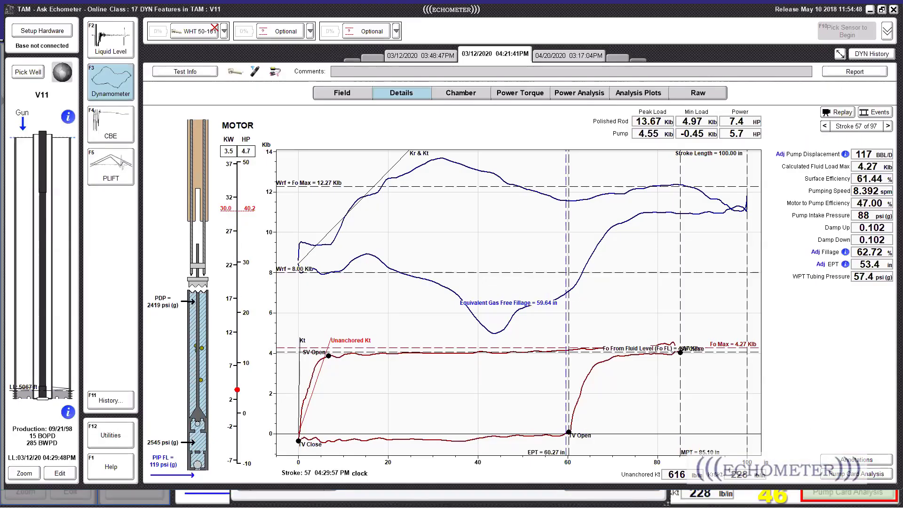
left_click(366, 80)
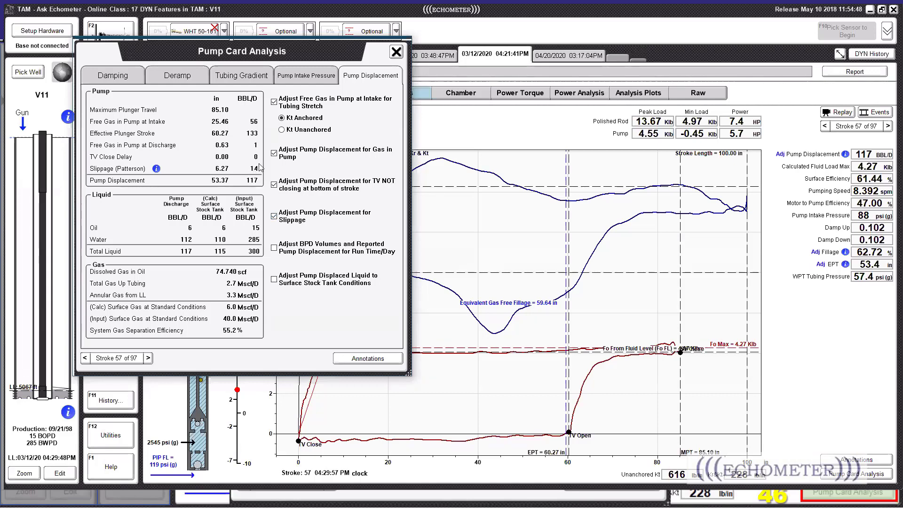
Step: Turn off the pump displacement adjustment for slippage, and shift the TV Open marker to an EPT of about 60.07 in
left_click(274, 217)
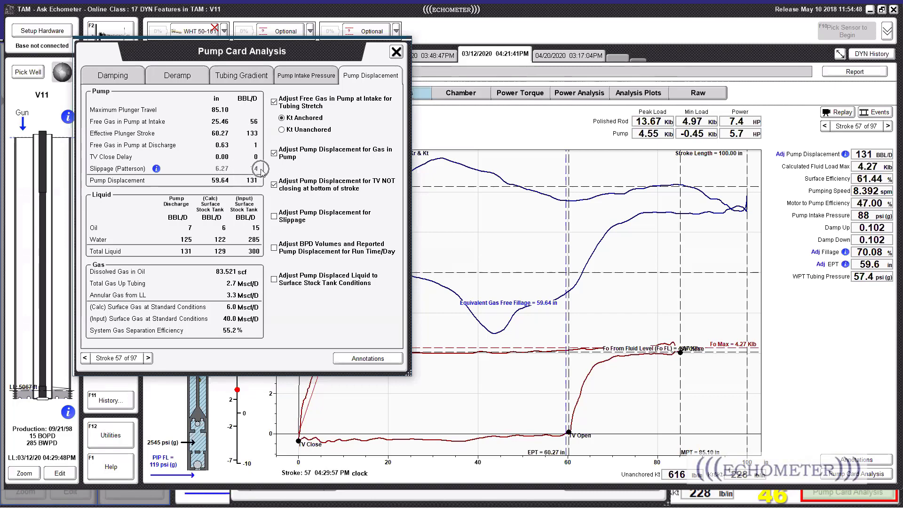
left_click(571, 420)
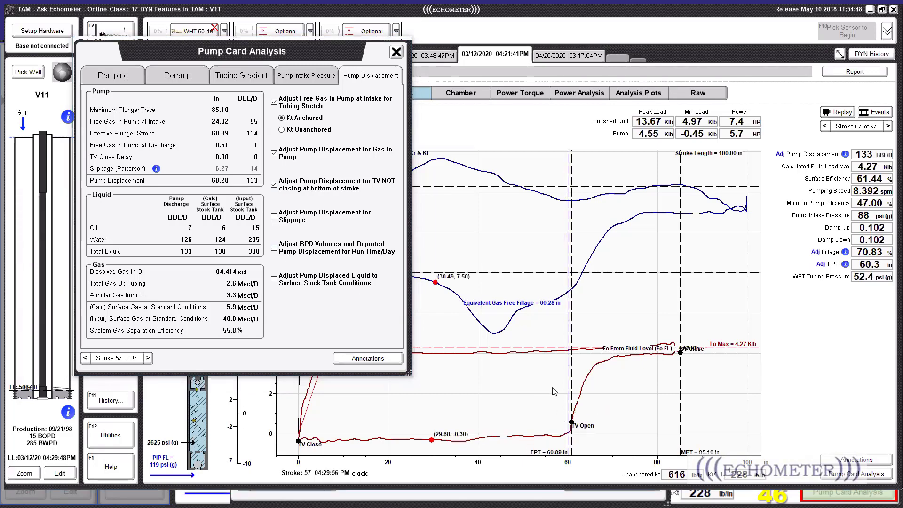
left_click(567, 431)
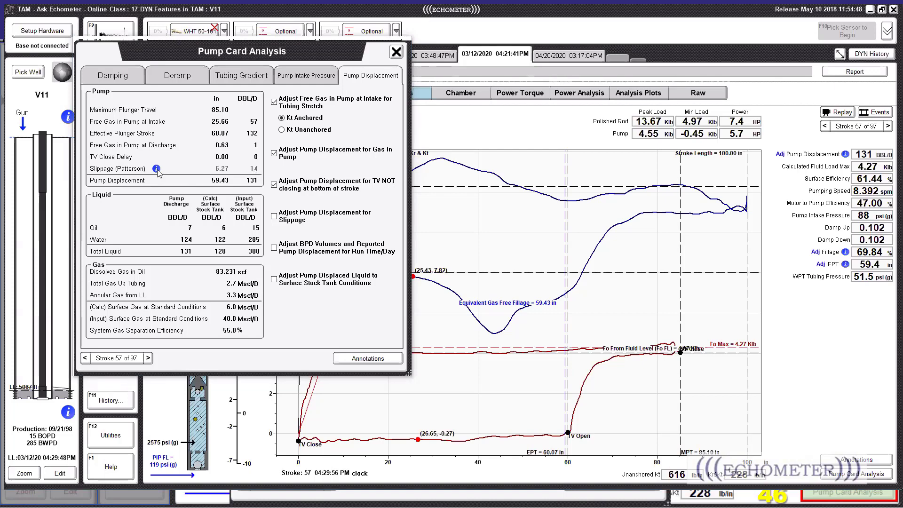
mouse_move(157, 171)
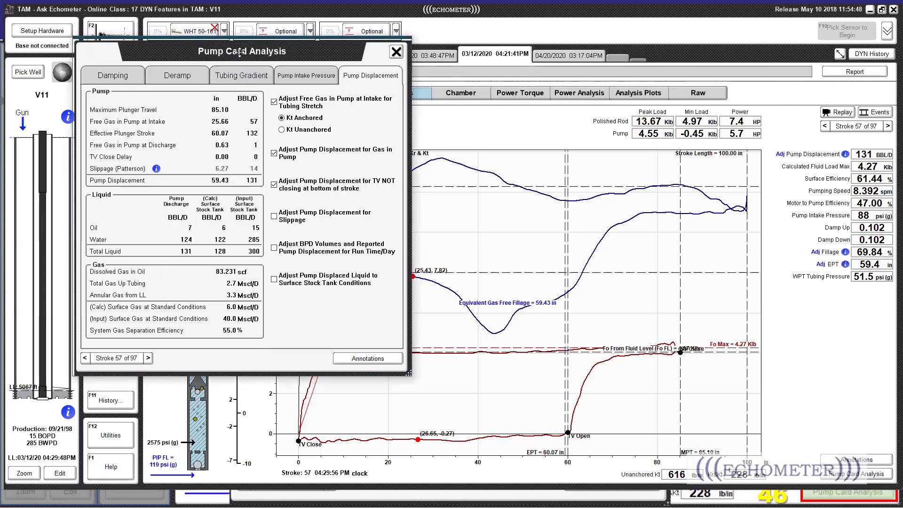
left_click_drag(240, 51, 306, 55)
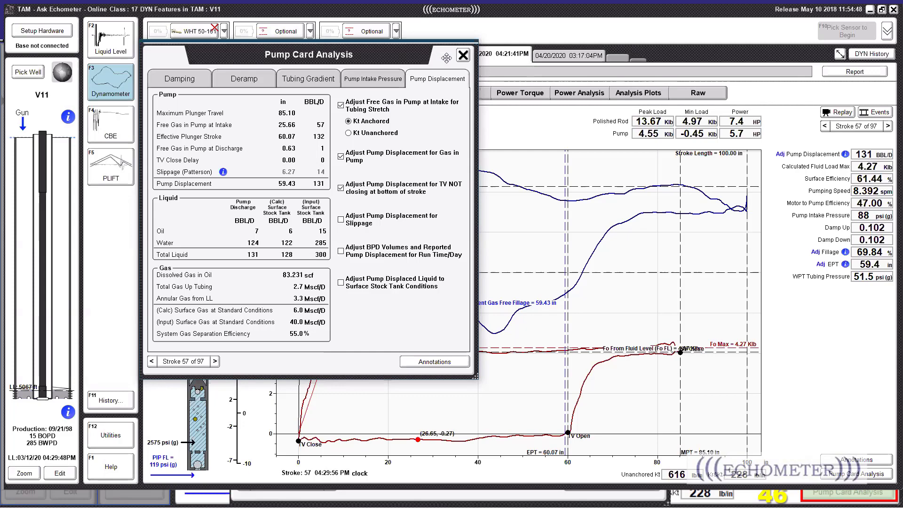
Step: Switch back to the presentation and step through the dynamometer, torque and power report slides
key("alt+Tab")
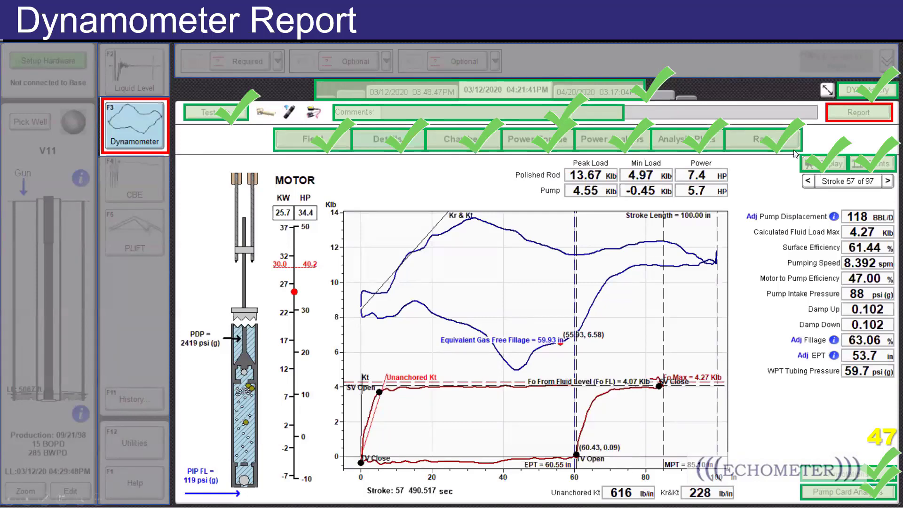
left_click(846, 111)
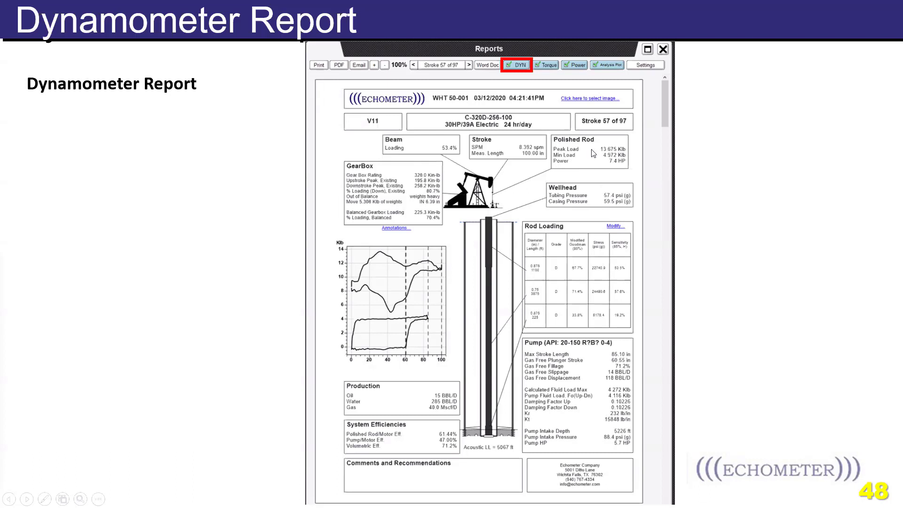
left_click(545, 66)
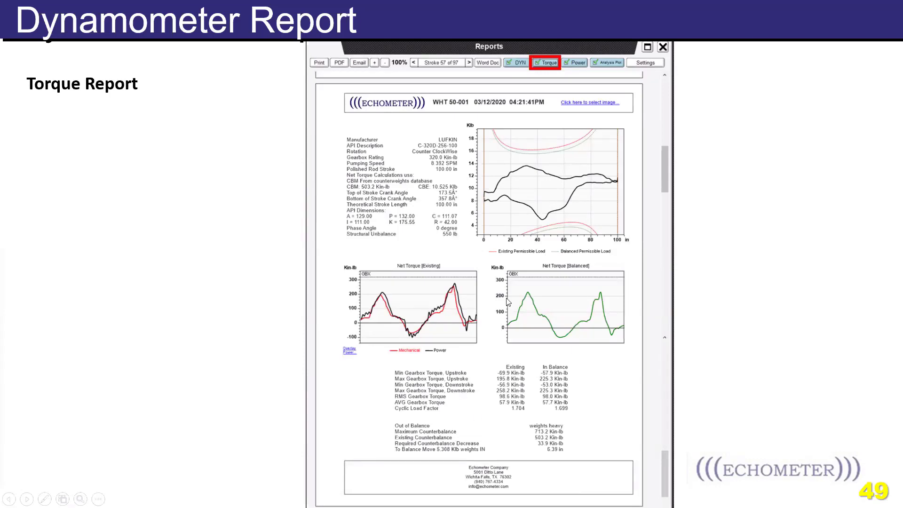
left_click(578, 62)
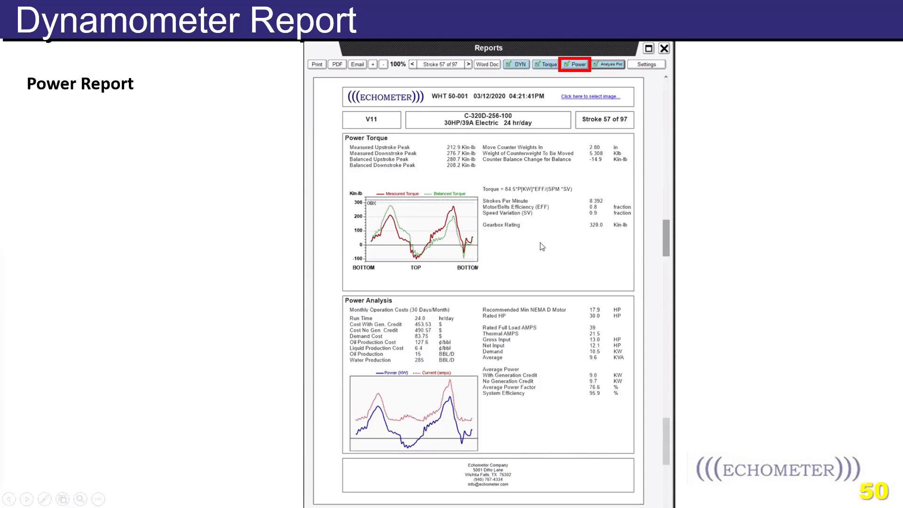
key("Right")
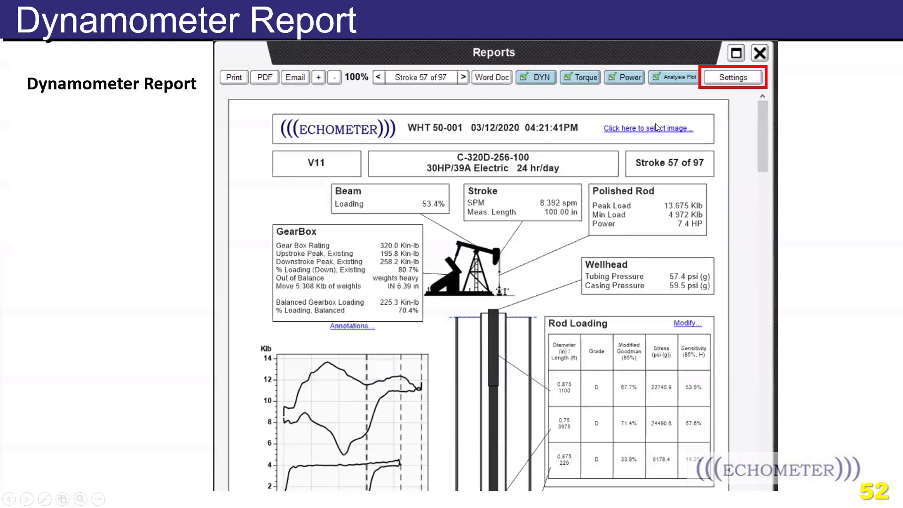
Step: Bring up the Report Settings view with its logo, footer and comment fields on the Dynamometer Report slide
left_click(642, 131)
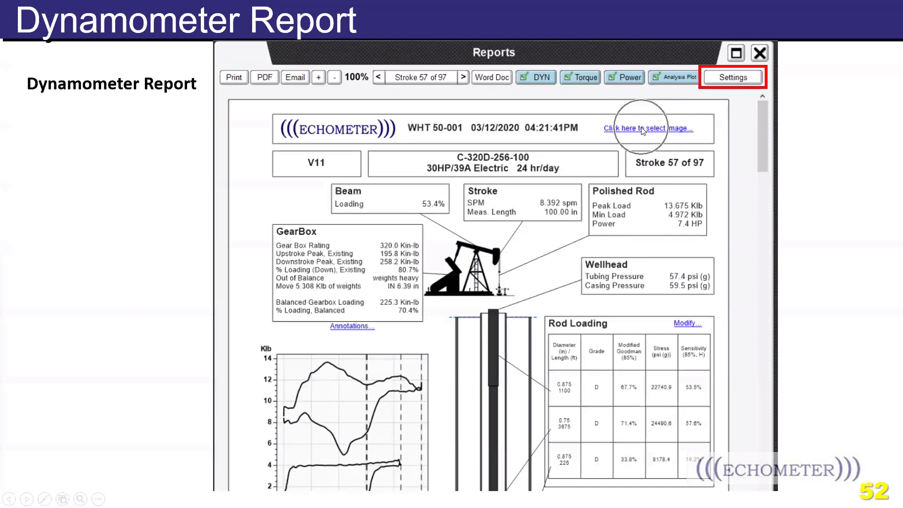
left_click(725, 78)
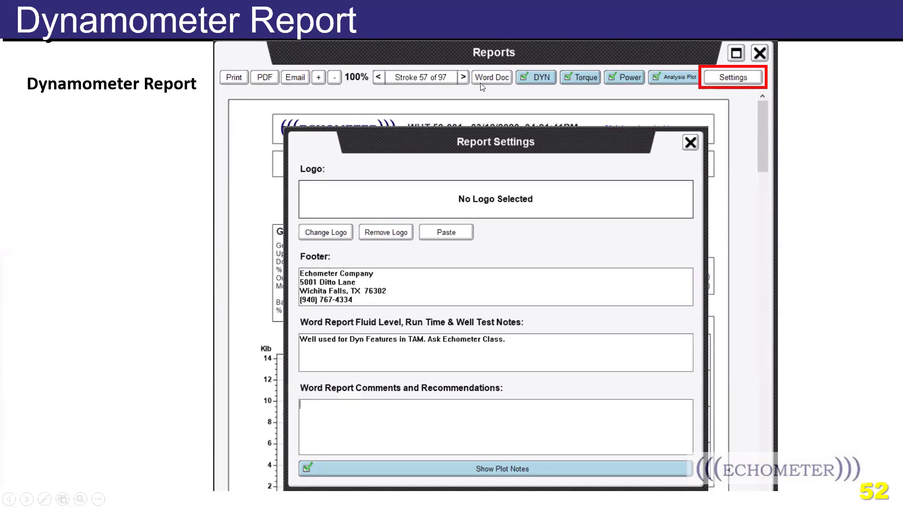
key("ctrl")
Step: Advance the Dynamometer Report slide through its print, PDF save and e-mail illustrations
left_click(235, 81)
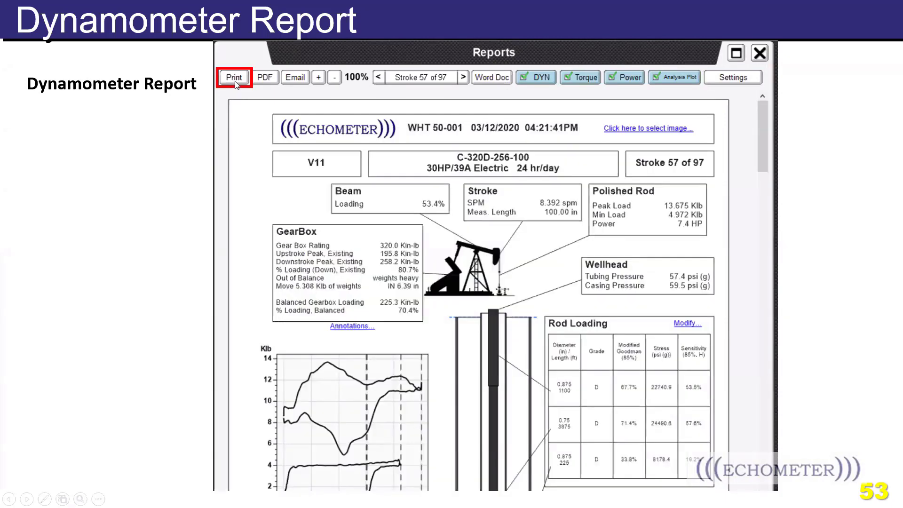
left_click(236, 84)
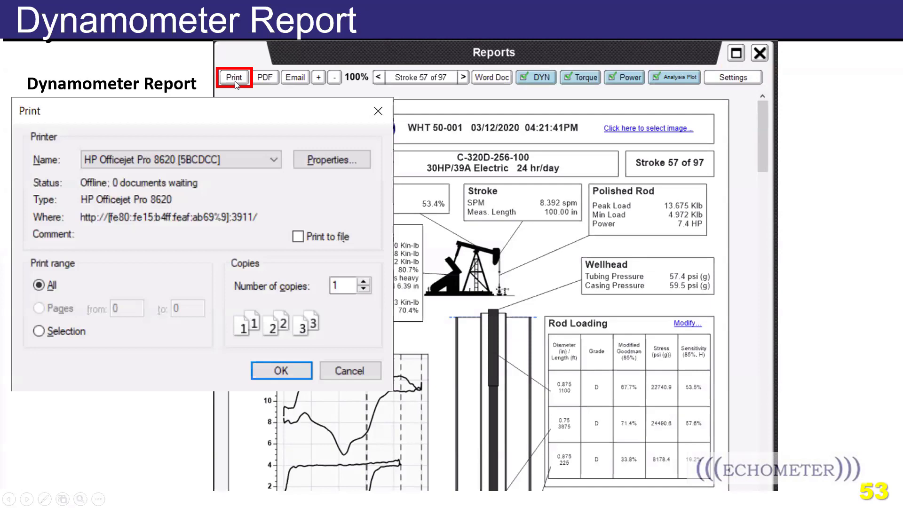
left_click(275, 75)
left_click(274, 76)
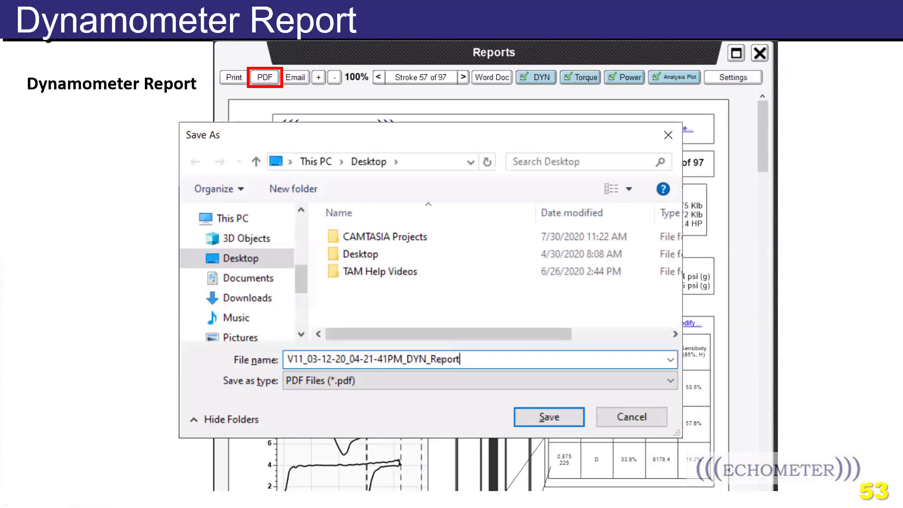
left_click(300, 79)
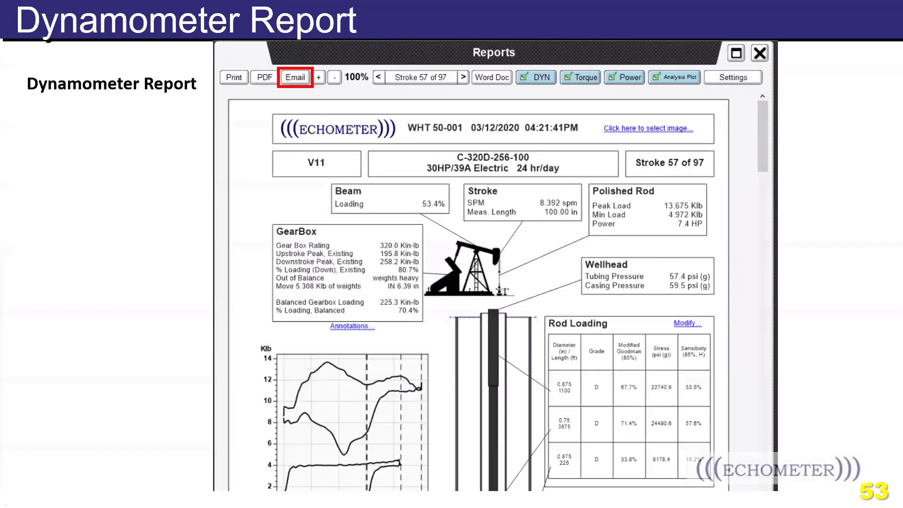
left_click(296, 81)
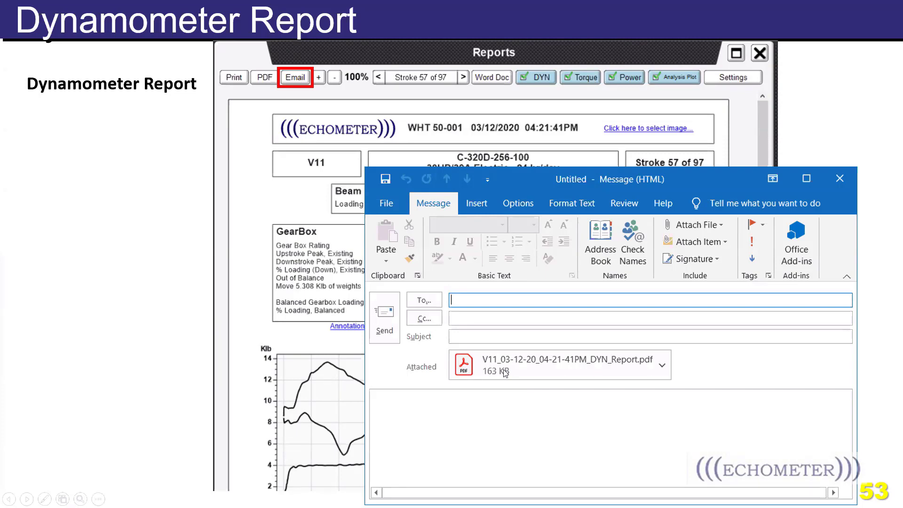
Step: Switch to TAM, and replace the Pump Card Analysis window with the Annotations window
left_click(304, 300)
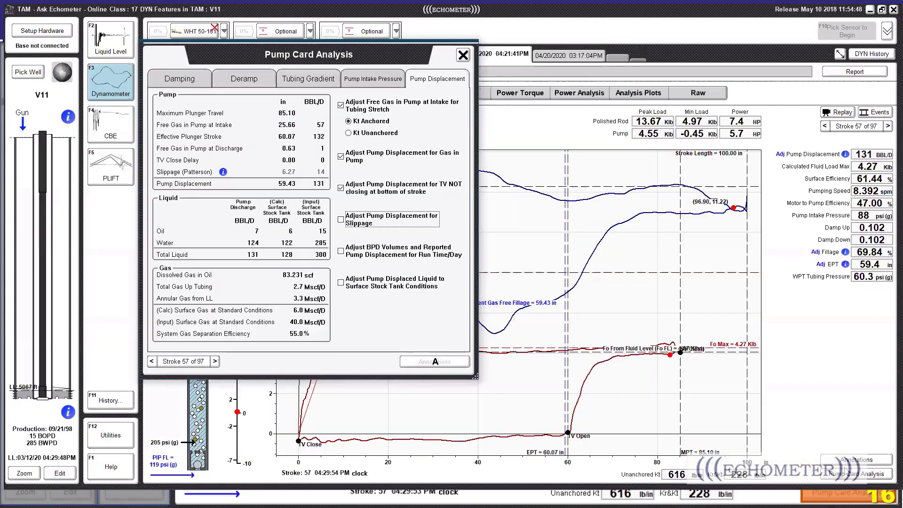
left_click(861, 473)
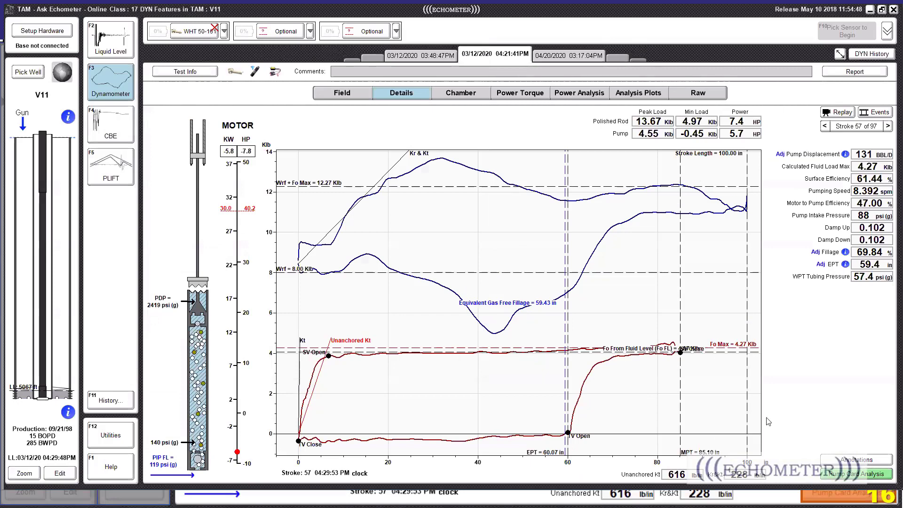
left_click(861, 460)
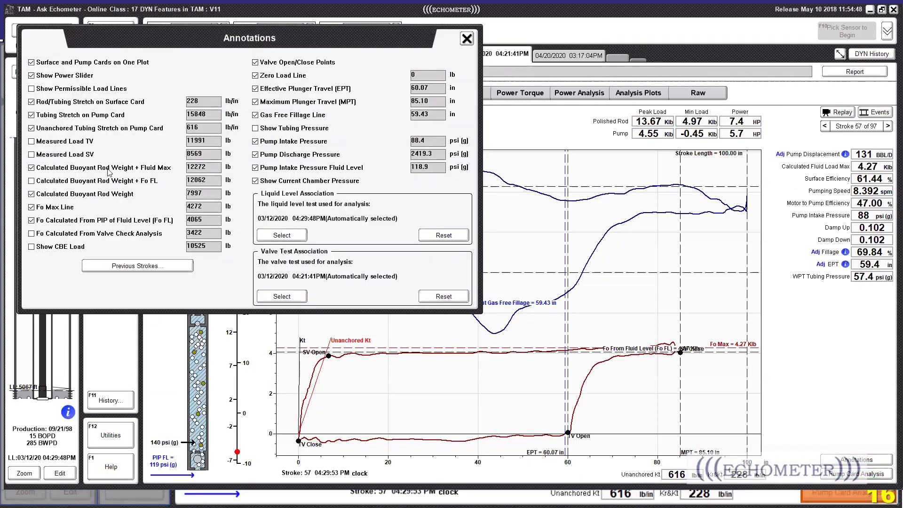
Step: Hide the Fo Max Line annotation on the pump card, show it again, and compare it with the card loads
left_click(31, 207)
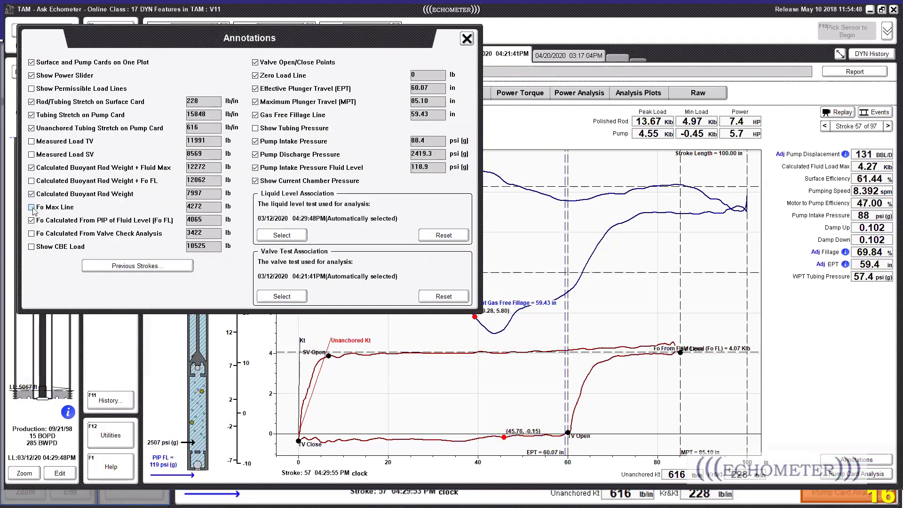
left_click(31, 207)
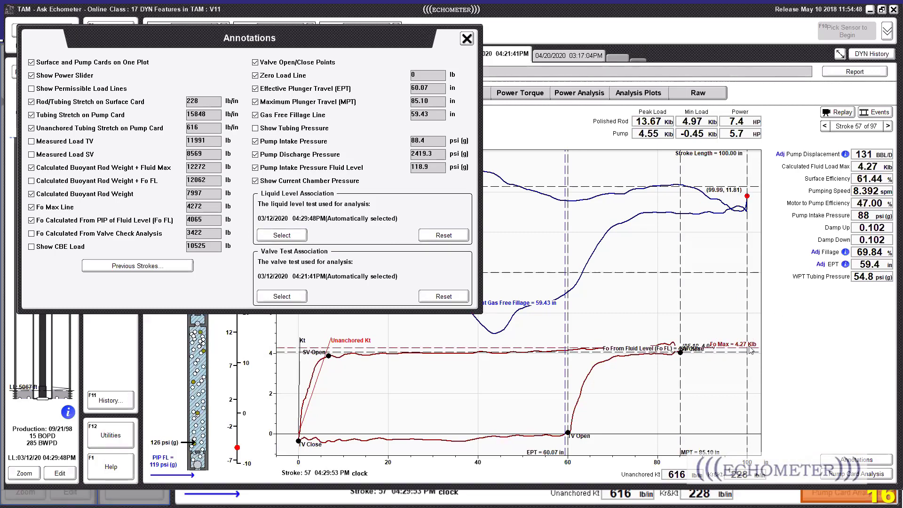
mouse_move(751, 350)
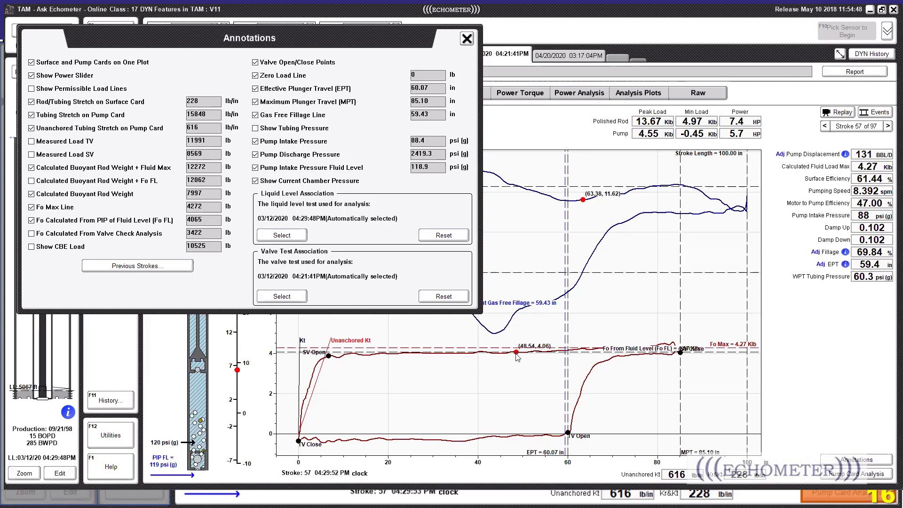
mouse_move(517, 352)
Step: Close the Annotations window and return to the Details View slide explaining the Calculated Fluid Load Max formula
left_click(466, 38)
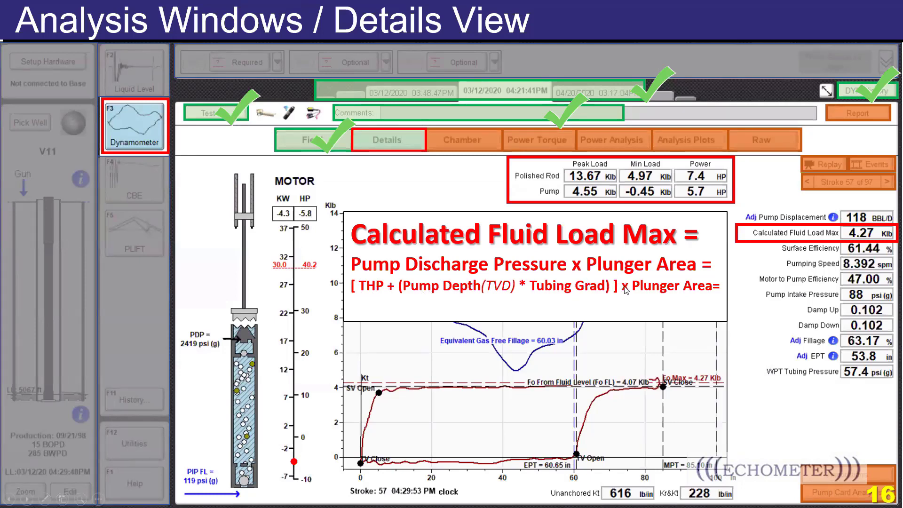
left_click(693, 290)
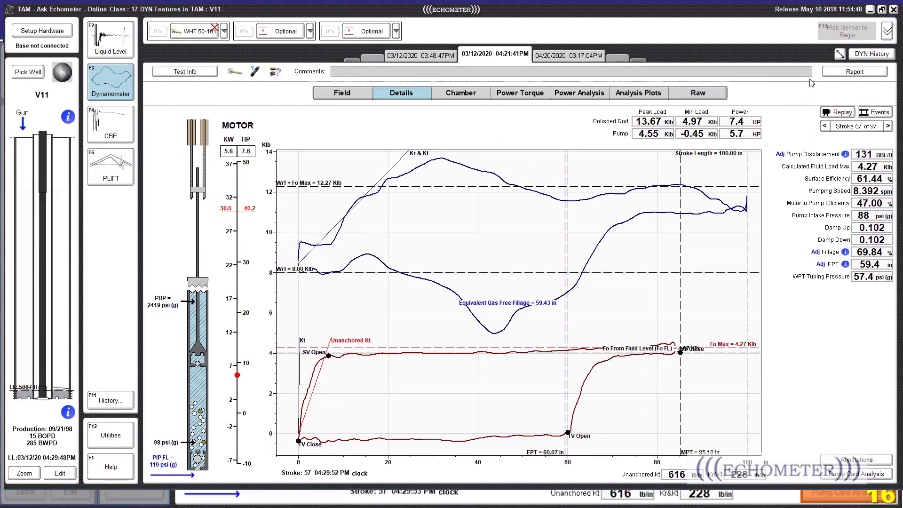
Step: View the 04/20/2020 03:17:04PM test, and load the 03/12/2020 03:48:47PM test from the DYN test history
left_click(564, 58)
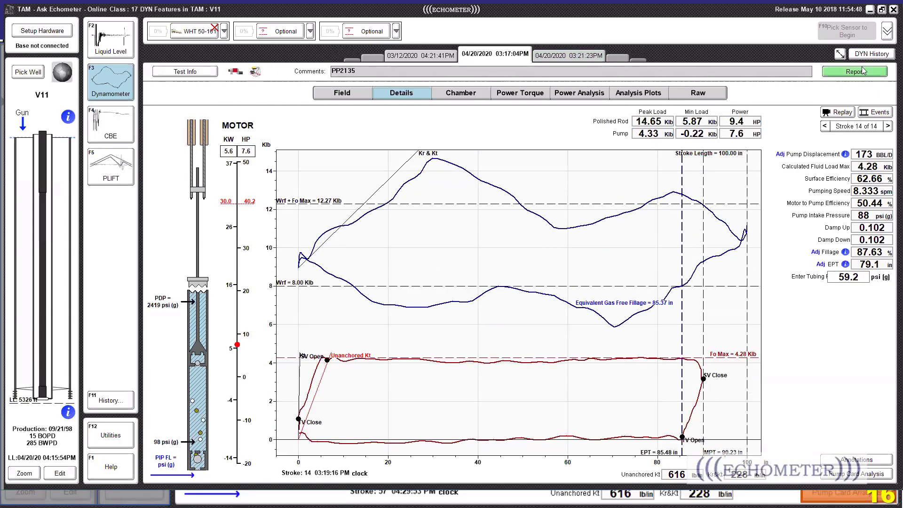
left_click(871, 53)
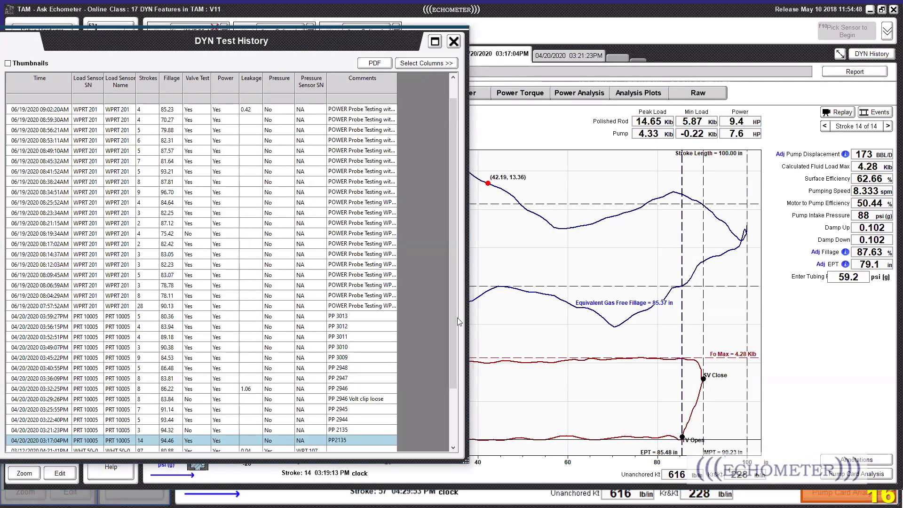
scroll(255, 360, "down", 3)
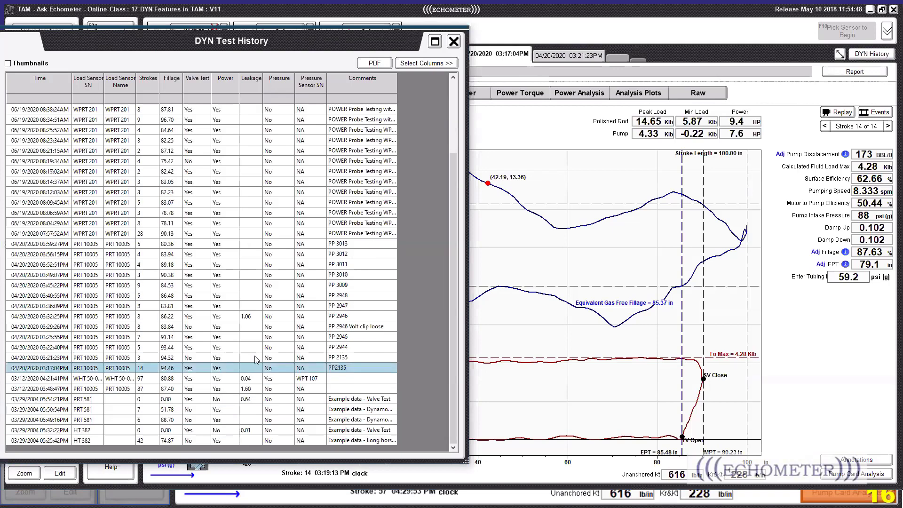
double_click(77, 389)
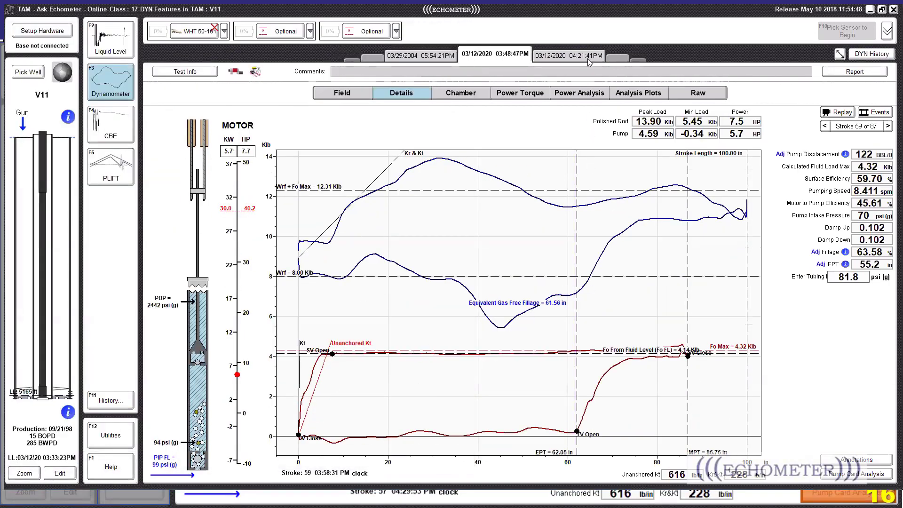
Step: Load the Anchored With Rod Stretch well, view its valve test's raw data, and open the 01/10/2002 01:59:08PM dynamometer test
left_click(25, 75)
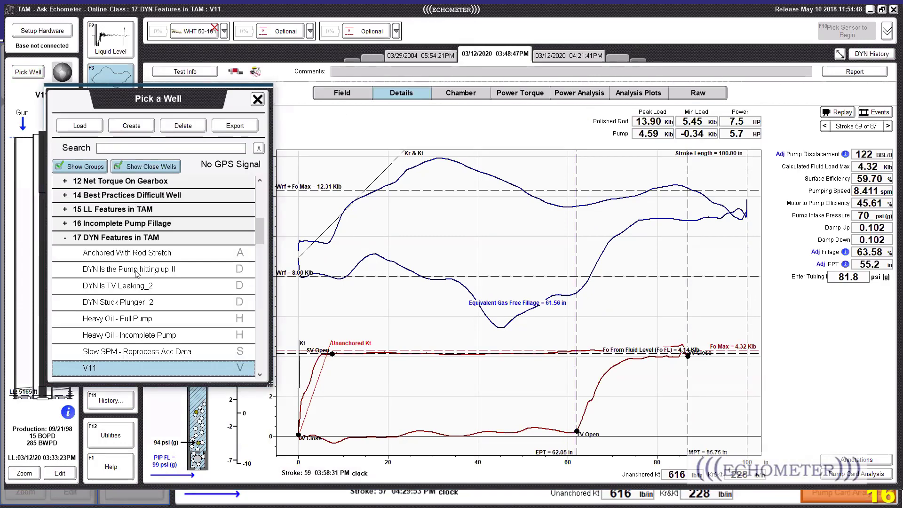
double_click(137, 256)
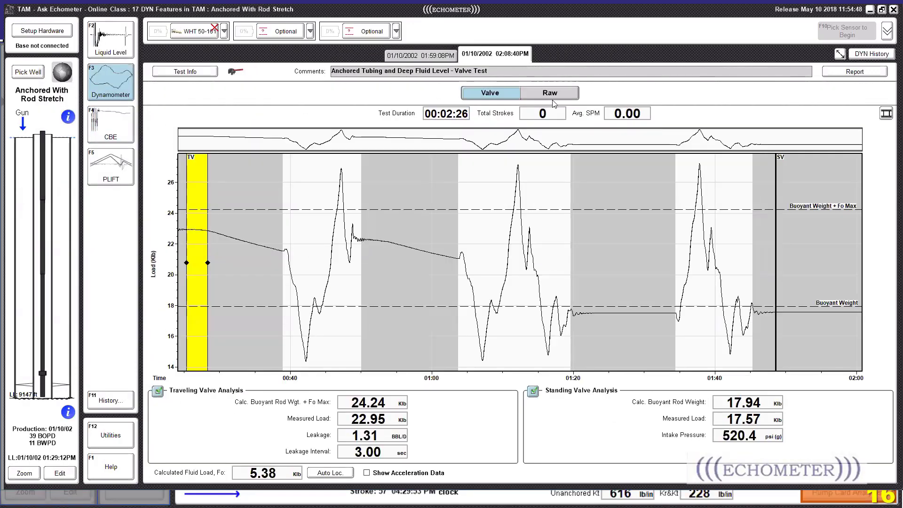
left_click(554, 96)
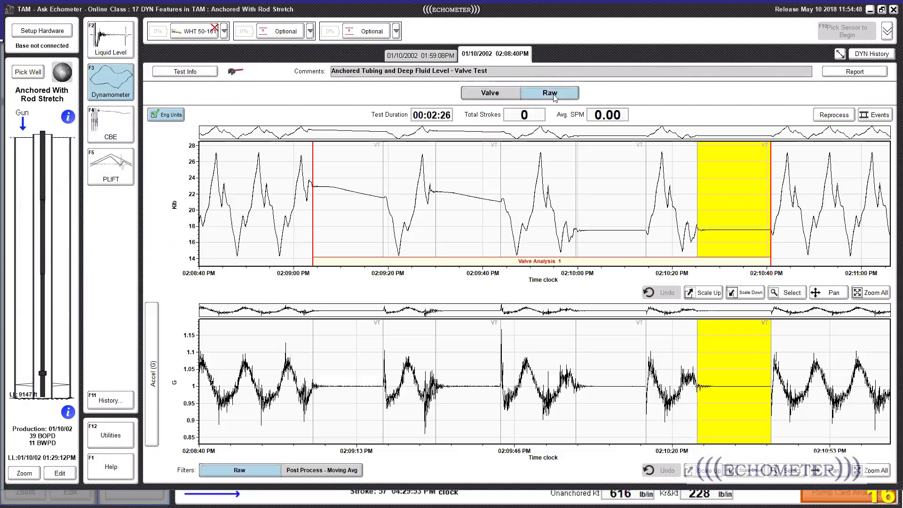
left_click(441, 57)
double_click(448, 181)
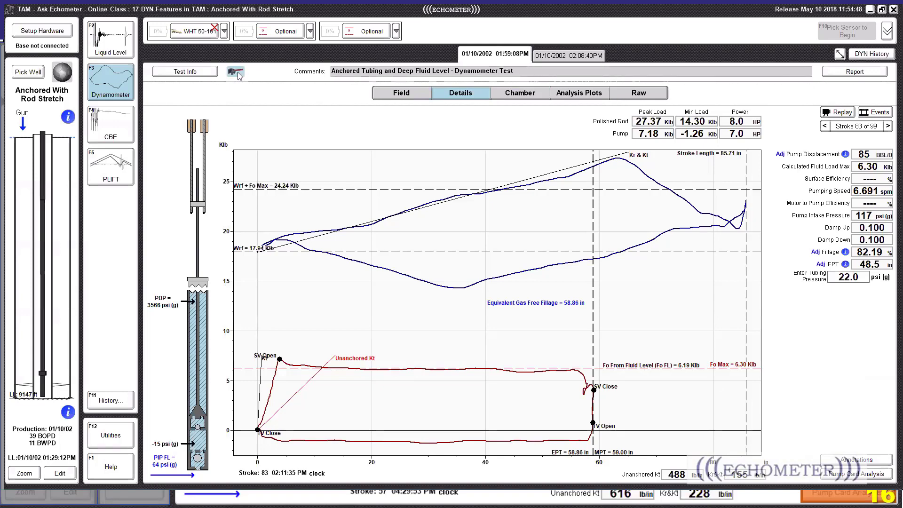
Step: Examine the sensor details and Test Info for the 01/10/2002 01:59:08PM test, and close the information window
mouse_move(239, 75)
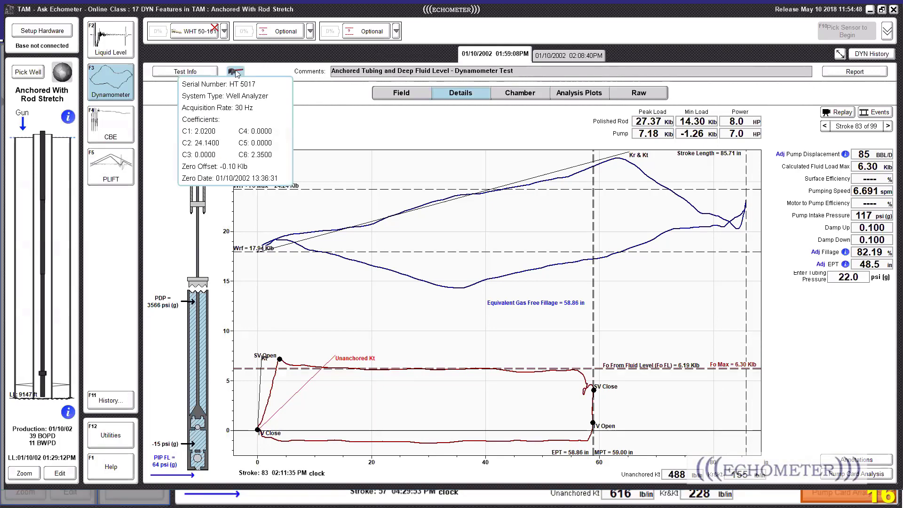
left_click(186, 72)
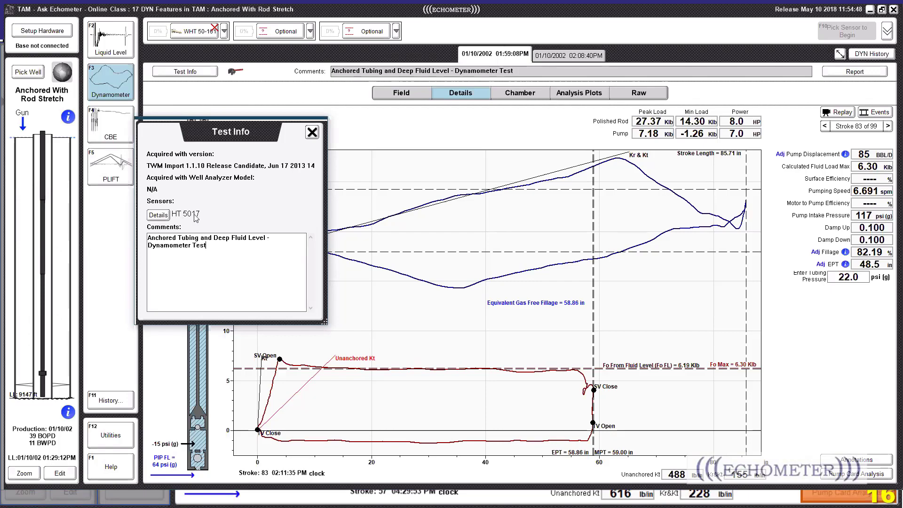
key("ctrl+1")
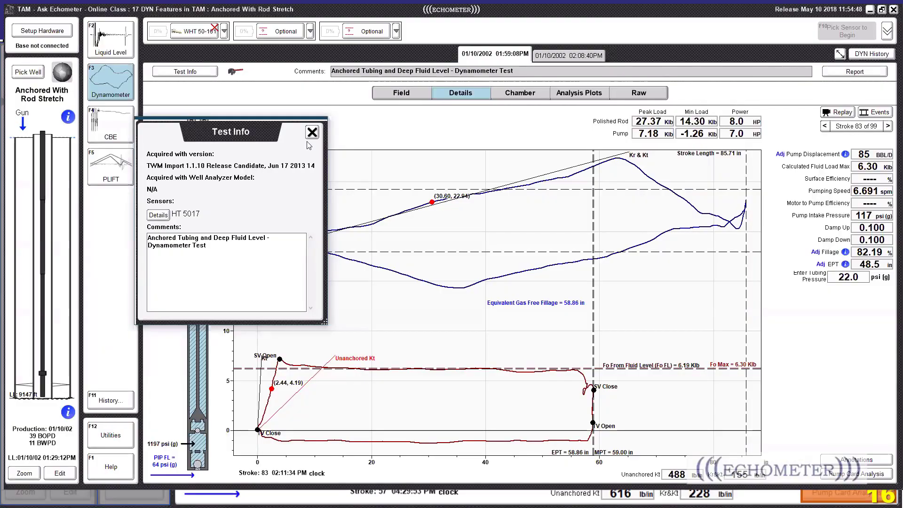
left_click(311, 132)
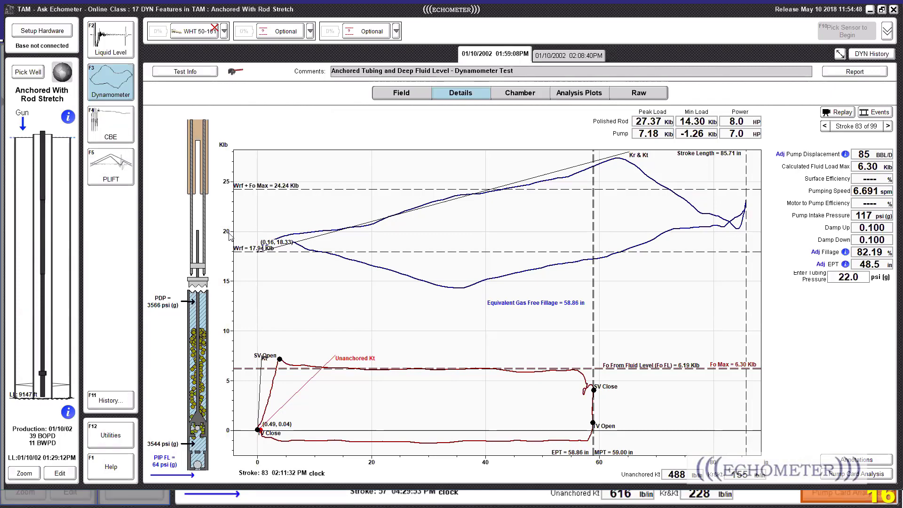
Step: View the test's raw data, narrow the time range to about strokes 20 to 58, and widen the load scale
left_click(639, 94)
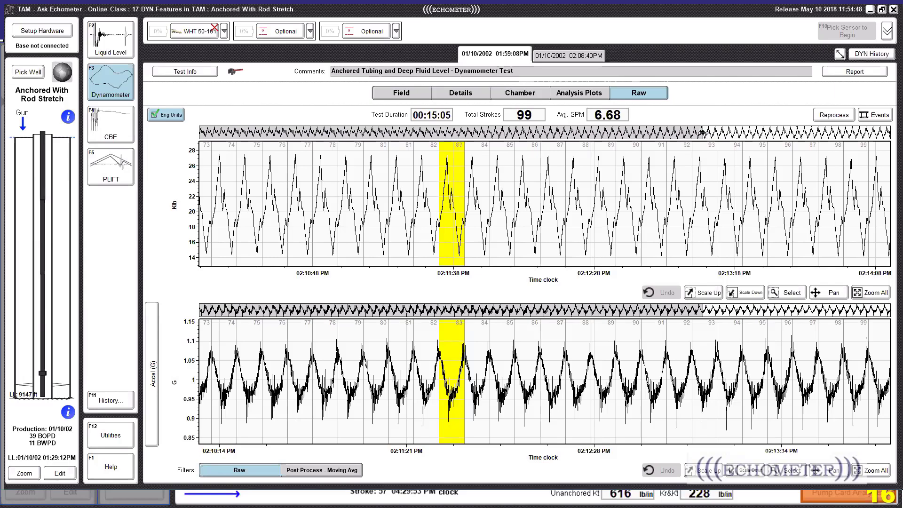
left_click_drag(702, 132, 203, 144)
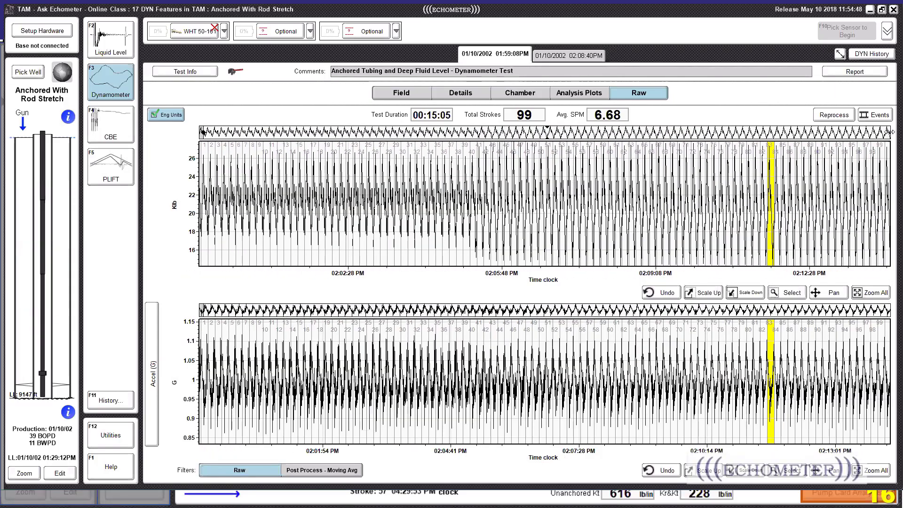
mouse_move(890, 133)
left_mouse_down()
mouse_move(730, 135)
mouse_move(466, 170)
left_mouse_up()
mouse_move(445, 130)
left_mouse_down()
mouse_move(497, 126)
mouse_move(560, 150)
mouse_move(588, 182)
left_mouse_up()
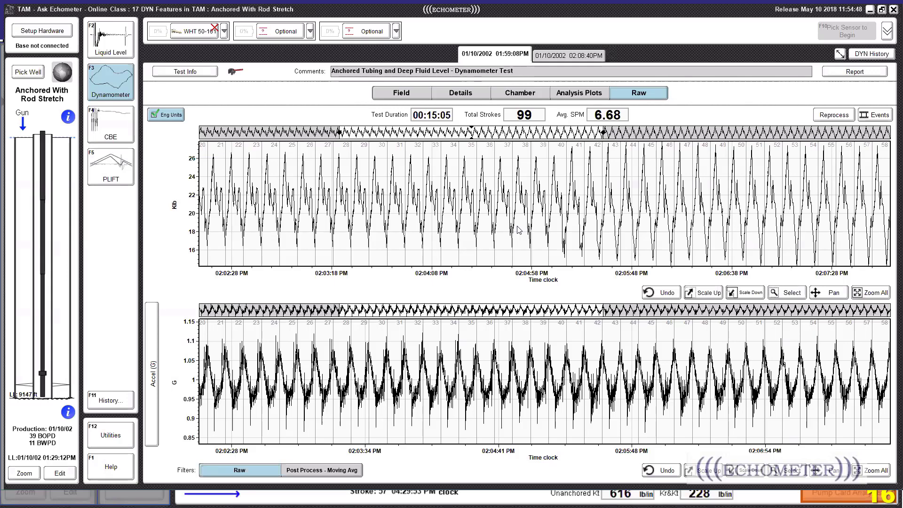
scroll(533, 230, "down", 3)
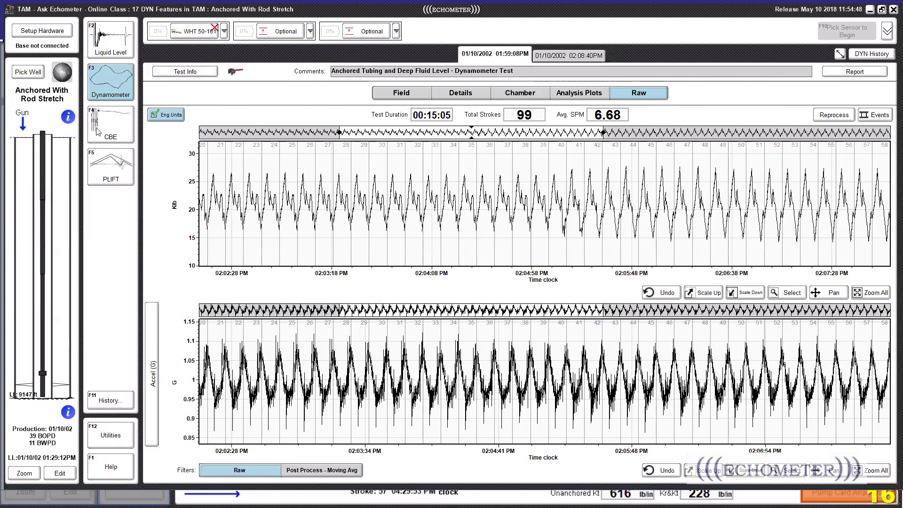
Step: Load well V11 again and open Valve Analysis 1 of its 06/19/2020 09:09:28AM dynamometer test
left_click(20, 76)
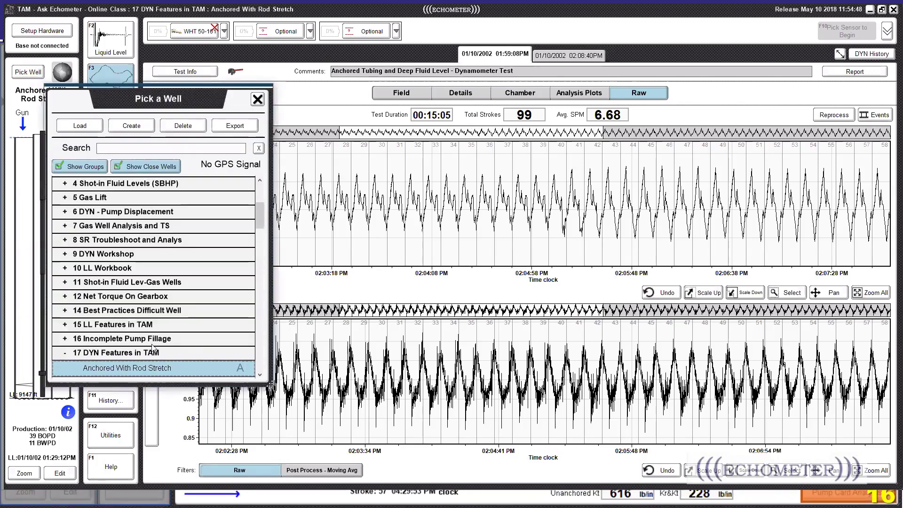
scroll(150, 339, "down", 2)
scroll(141, 348, "down", 2)
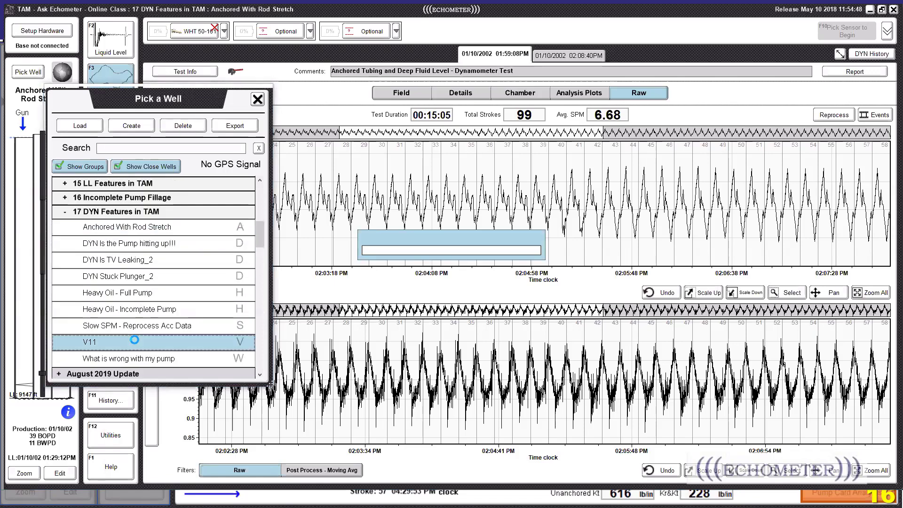
double_click(150, 340)
left_click(418, 58)
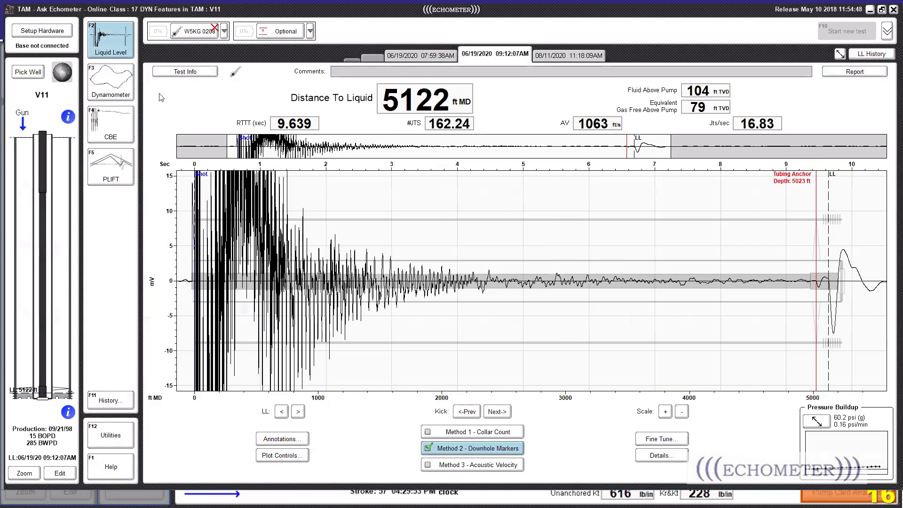
key("F3")
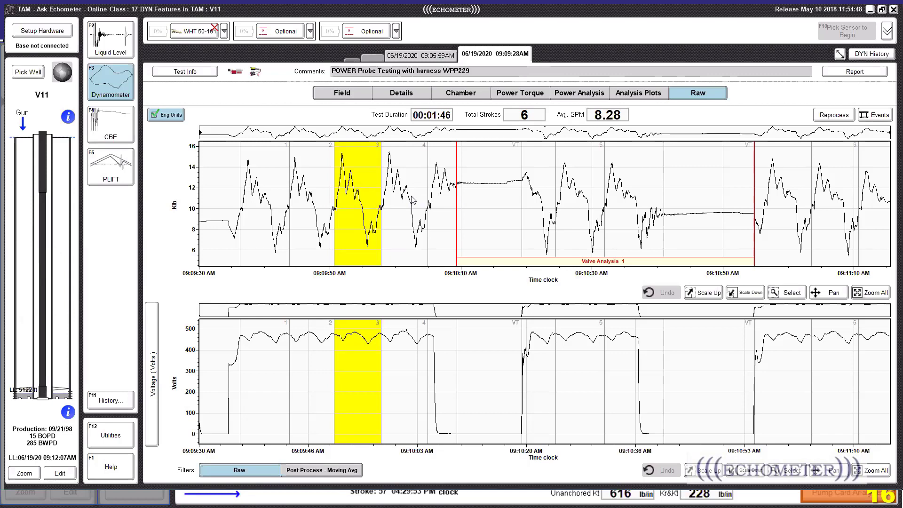
left_click(607, 263)
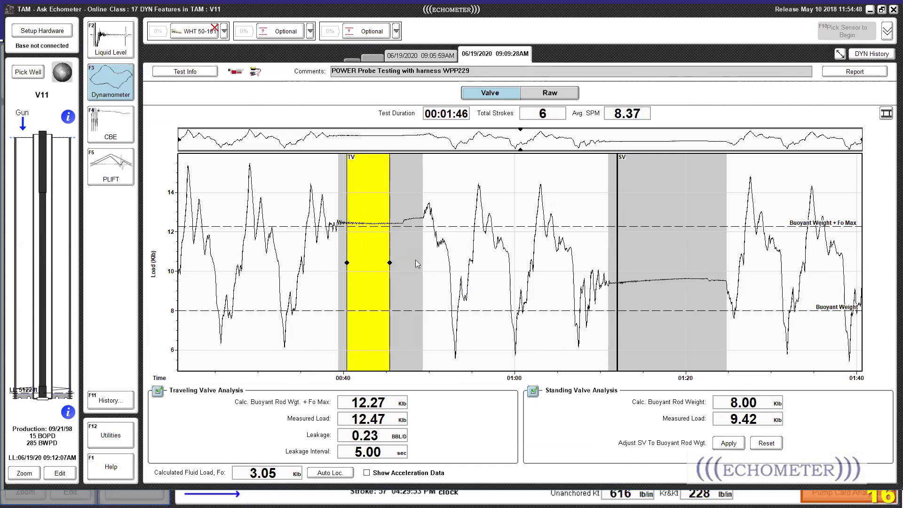
mouse_move(335, 229)
Step: Load the 03/12/2020 04:21:41PM test from the DYN test history, and close the Pick a Well window
left_click(37, 75)
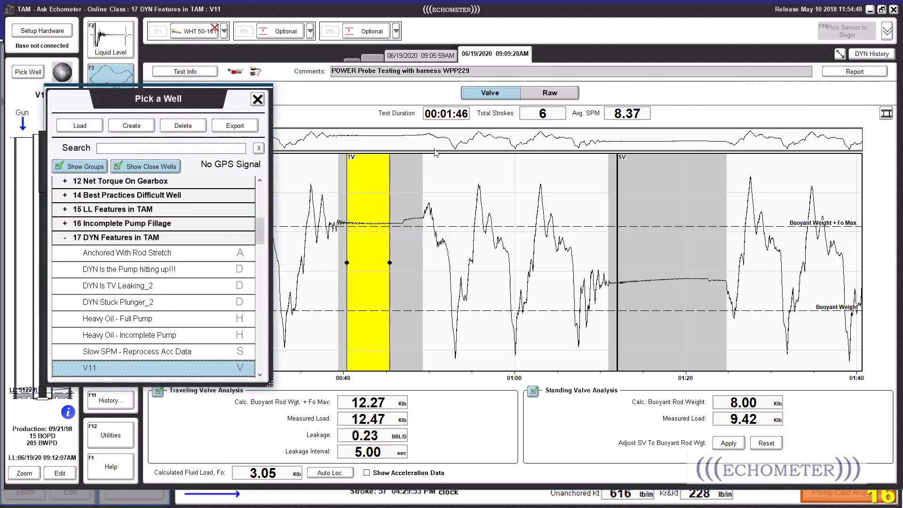
left_click(871, 54)
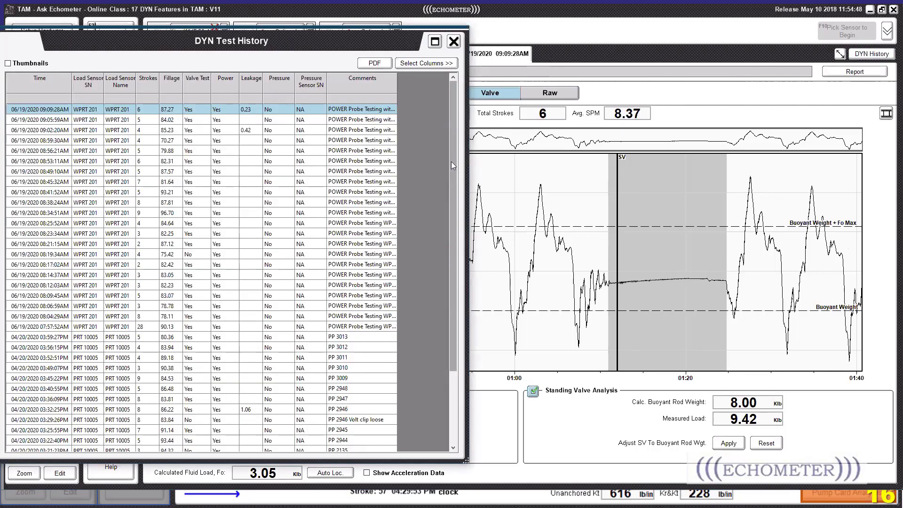
scroll(451, 161, "down", 1)
scroll(444, 247, "down", 3)
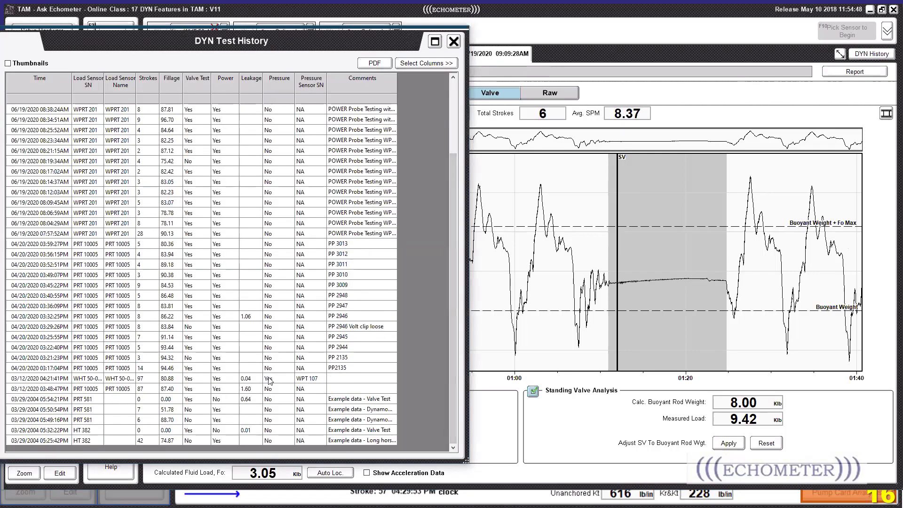
left_click(266, 378)
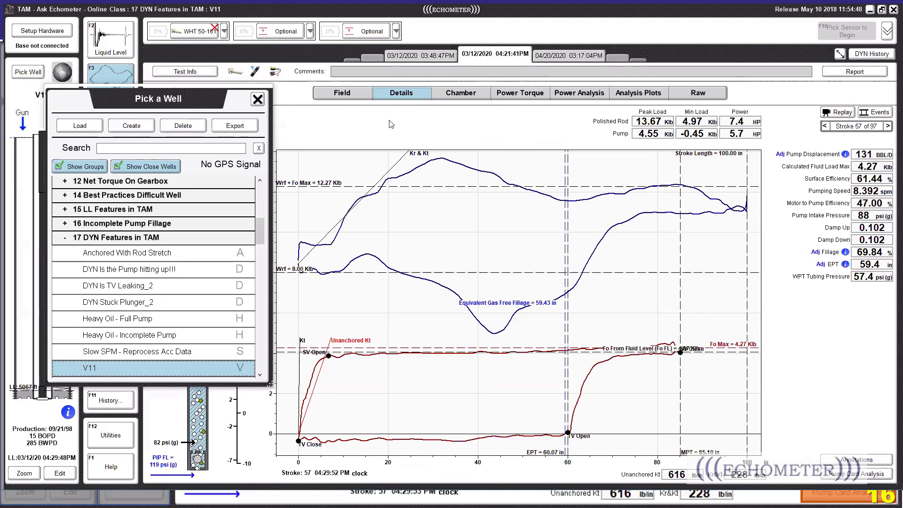
left_click(260, 99)
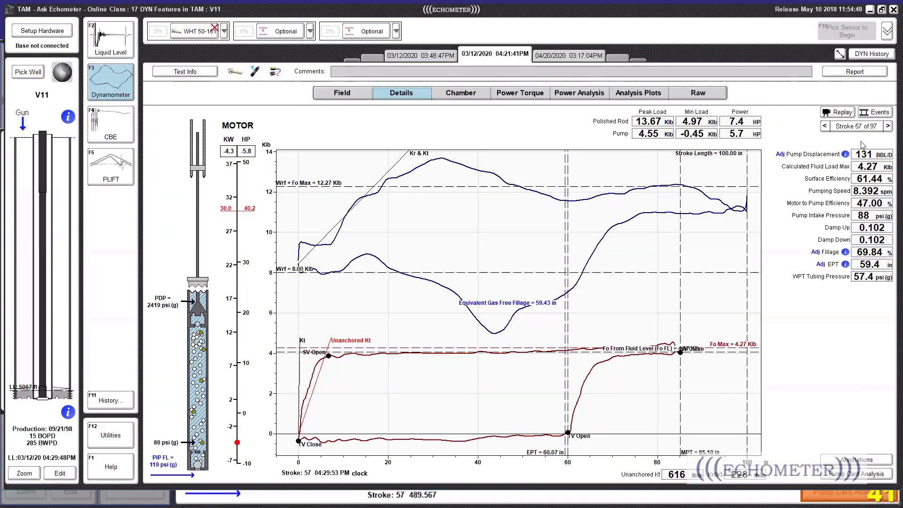
Step: Turn on overlays for the 06/19/2020 09:09:28AM and 08:56:21AM tests and show the cards in the Field view
left_click(869, 460)
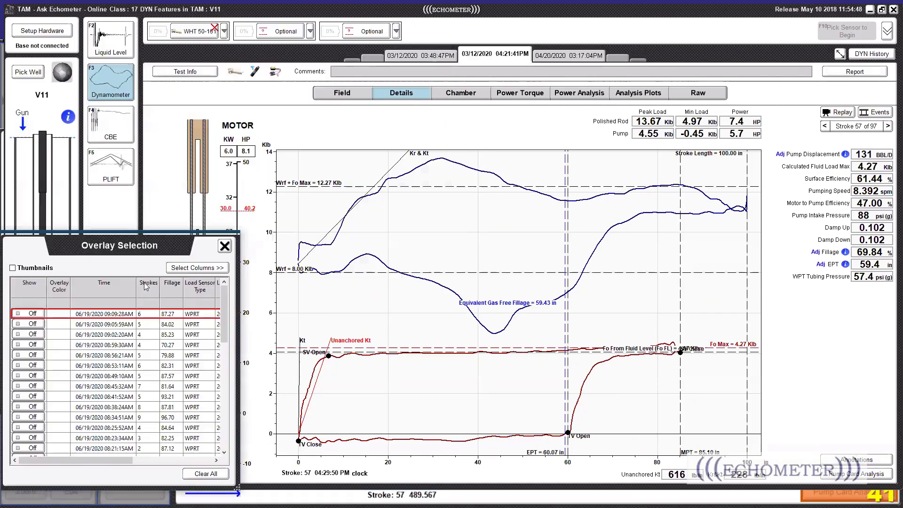
left_click(32, 313)
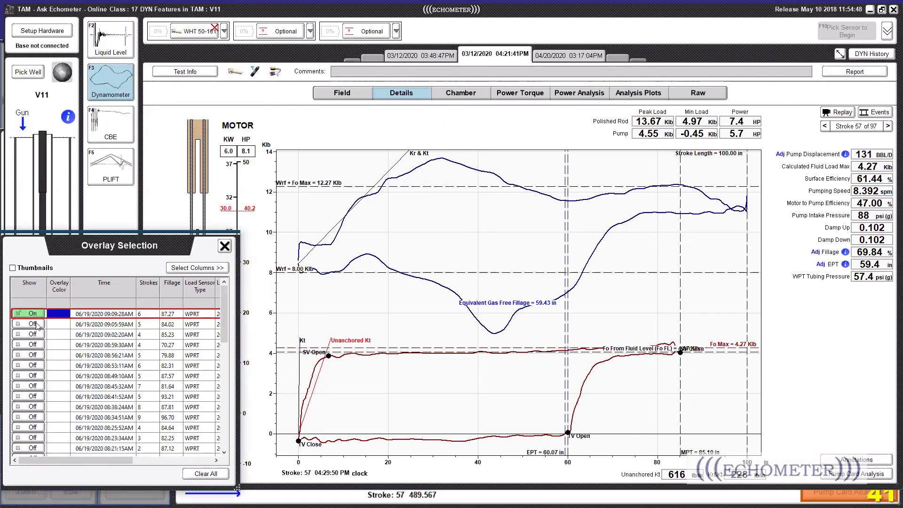
left_click(35, 356)
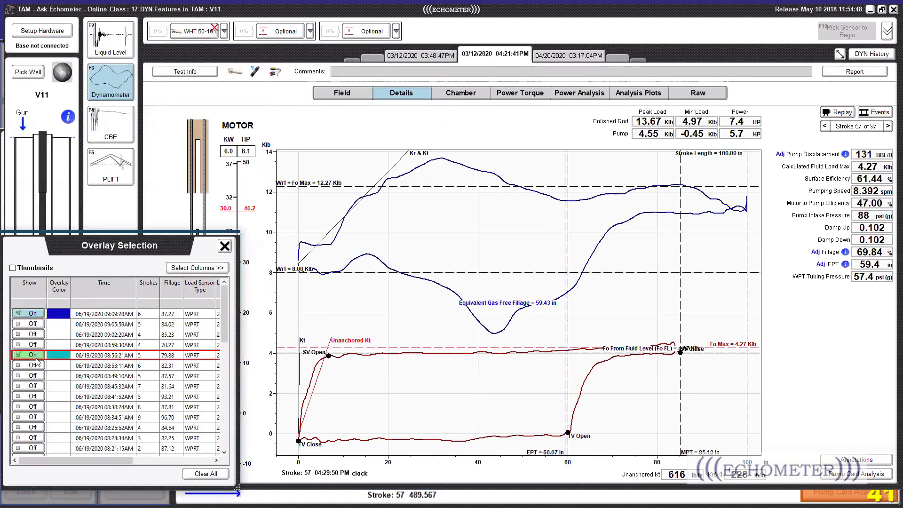
left_click(341, 94)
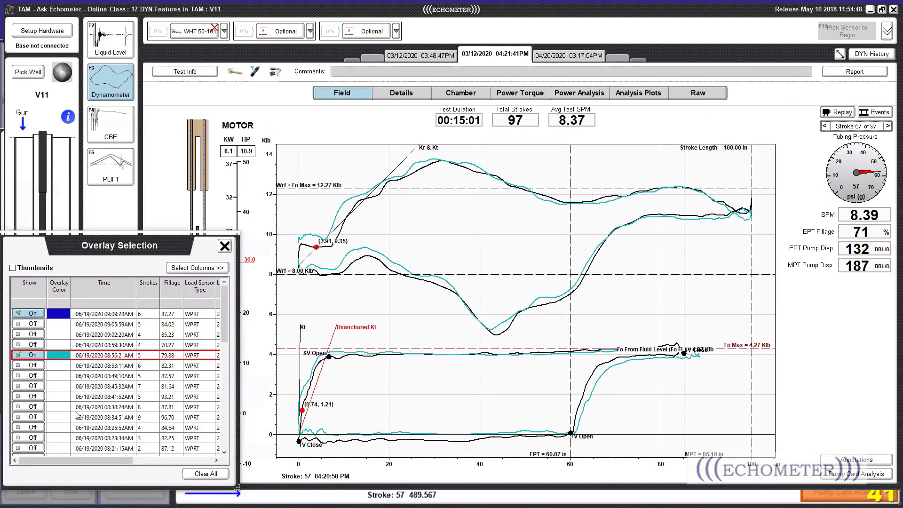
Step: Turn on overlays for the 06/19/2020 08:23:34AM and 08:06:59AM tests
left_click(23, 438)
scroll(74, 393, "down", 3)
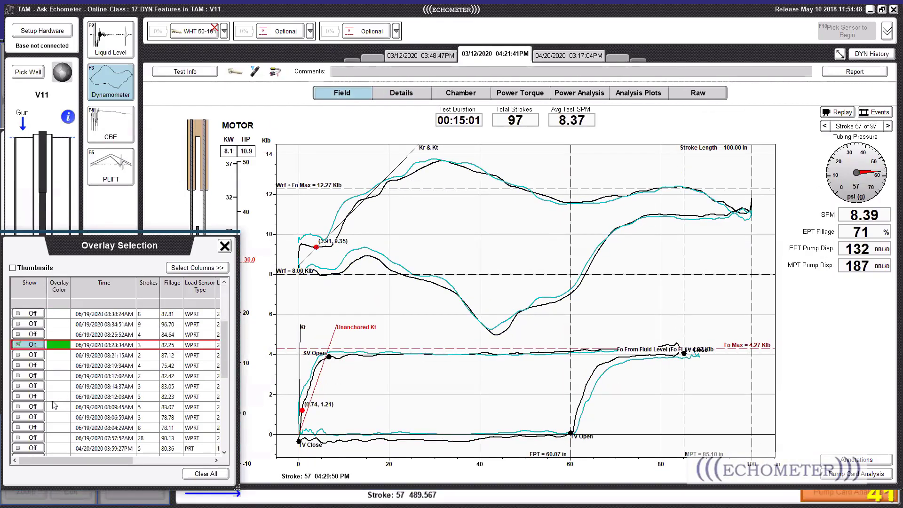
left_click(28, 417)
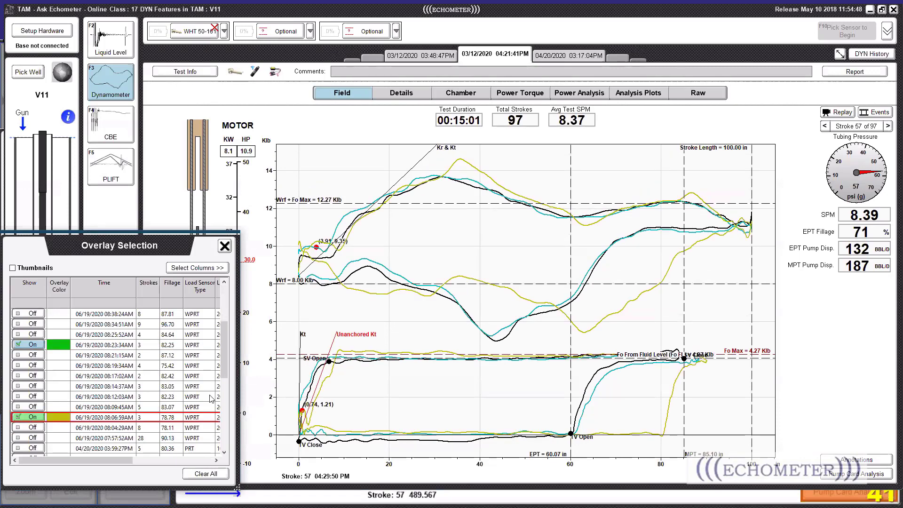
Step: Turn off the 06/19/2020 08:23:34AM and 09:09:28AM overlays, and switch the 08:56:21AM overlay off and on again
left_click(32, 344)
scroll(32, 348, "up", 3)
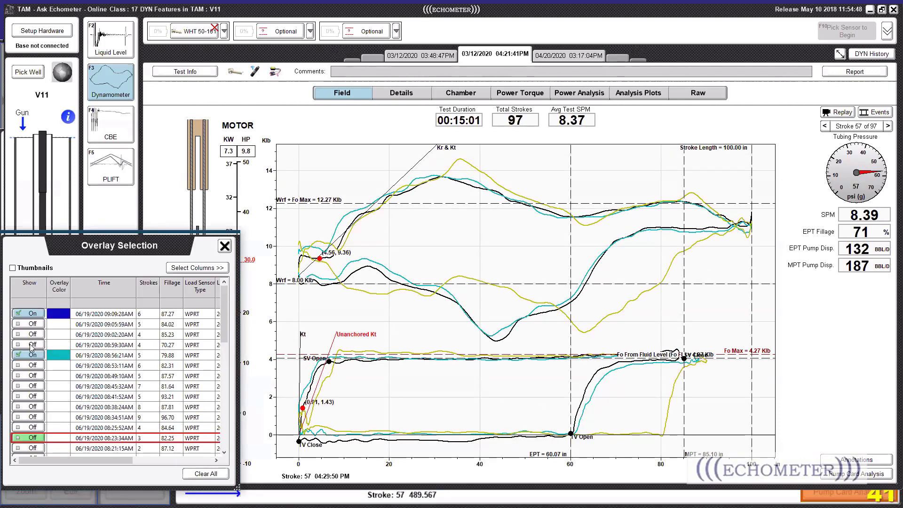
left_click(32, 314)
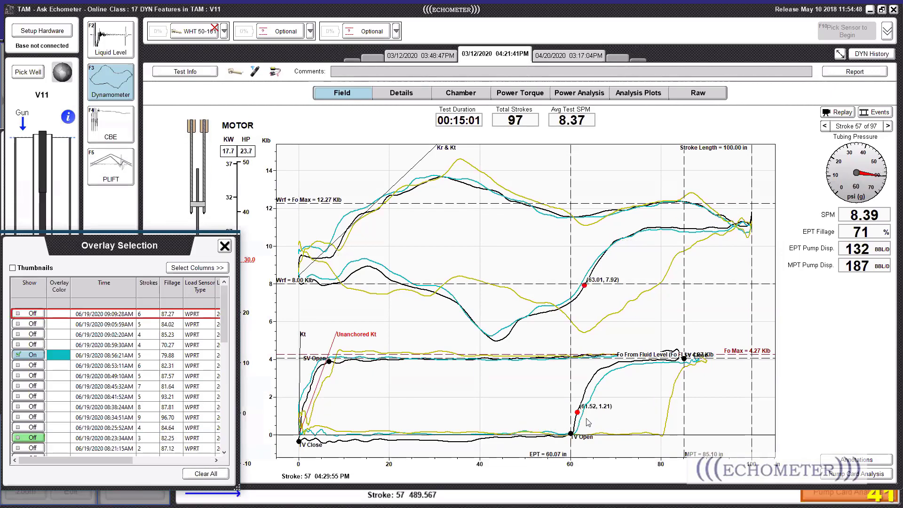
left_click(29, 356)
left_click(29, 356)
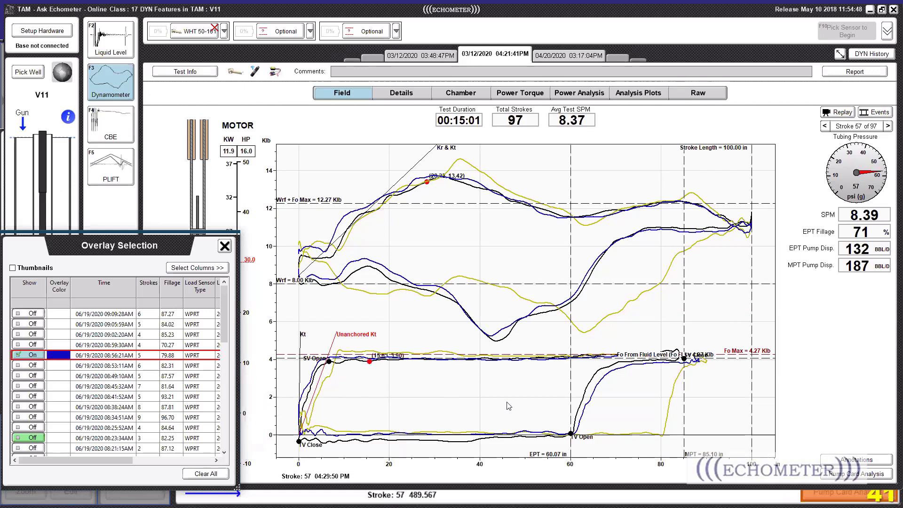
Step: Add a note reading "6/19/20 8:56" to the blue pump card overlay and place its box just below the curve
right_click(591, 397)
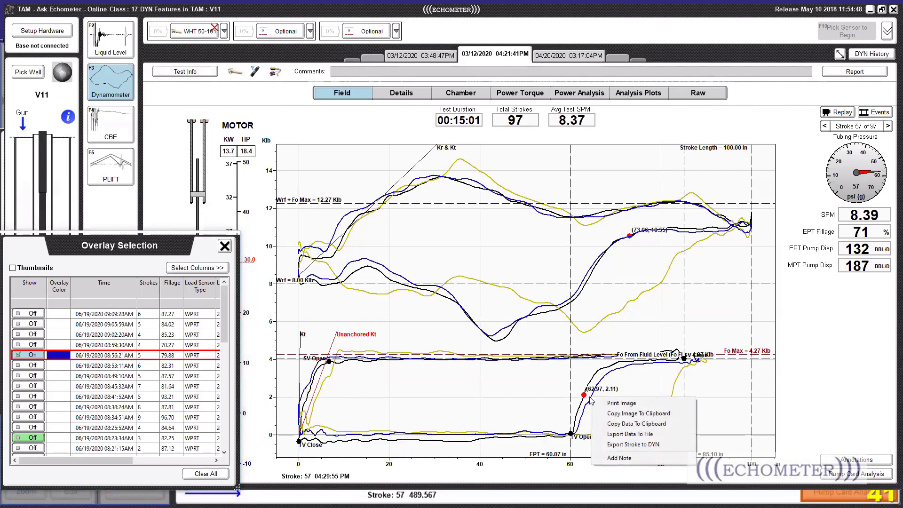
left_click(613, 460)
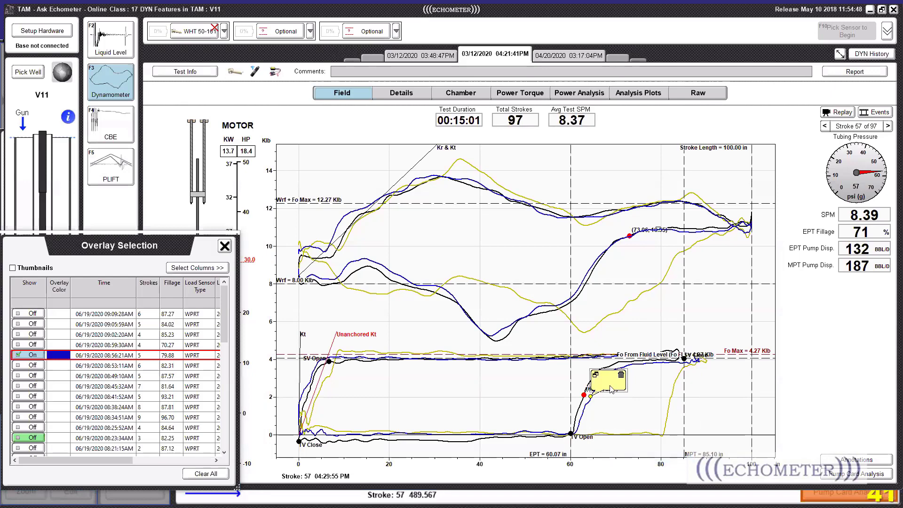
type("8:56")
type("6/19")
type("/20")
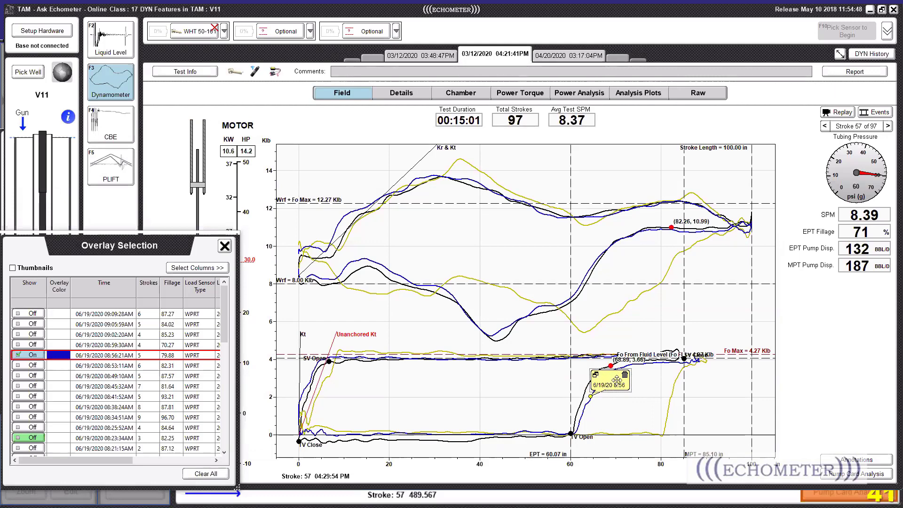
left_click_drag(614, 372, 623, 402)
right_click(672, 404)
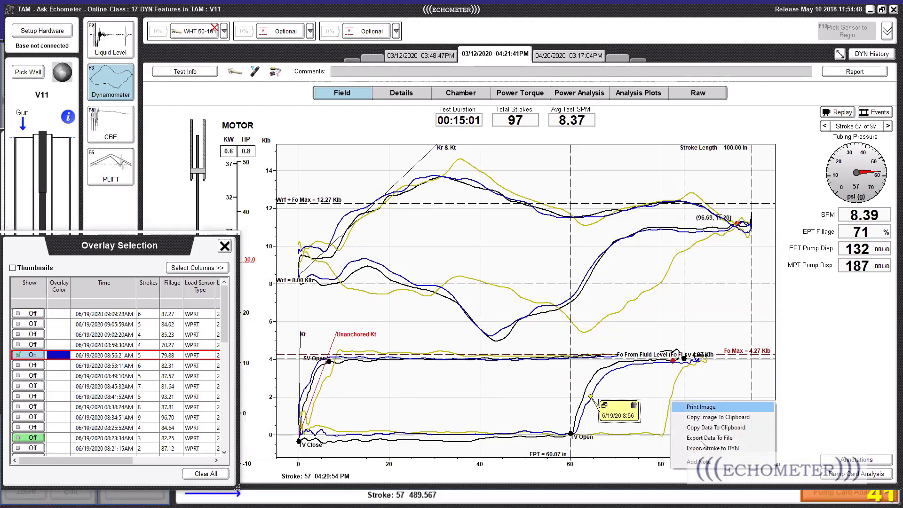
left_click(696, 461)
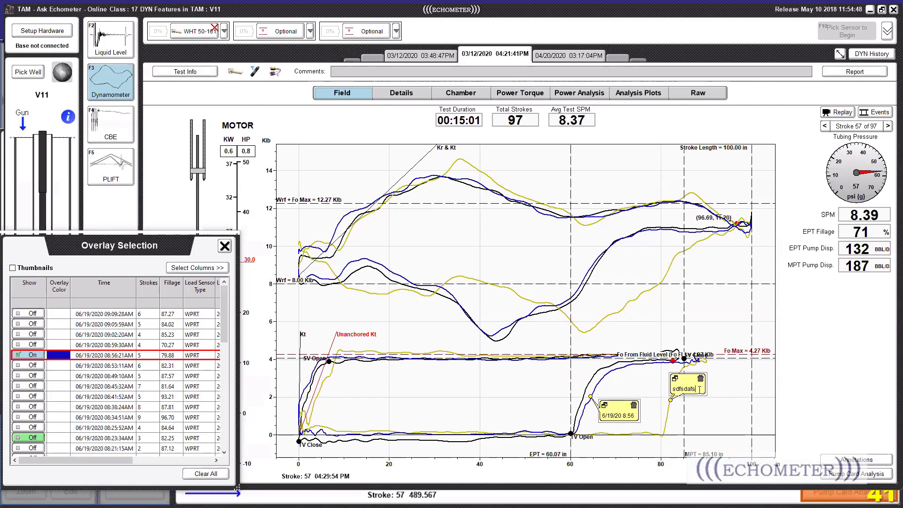
left_click(700, 378)
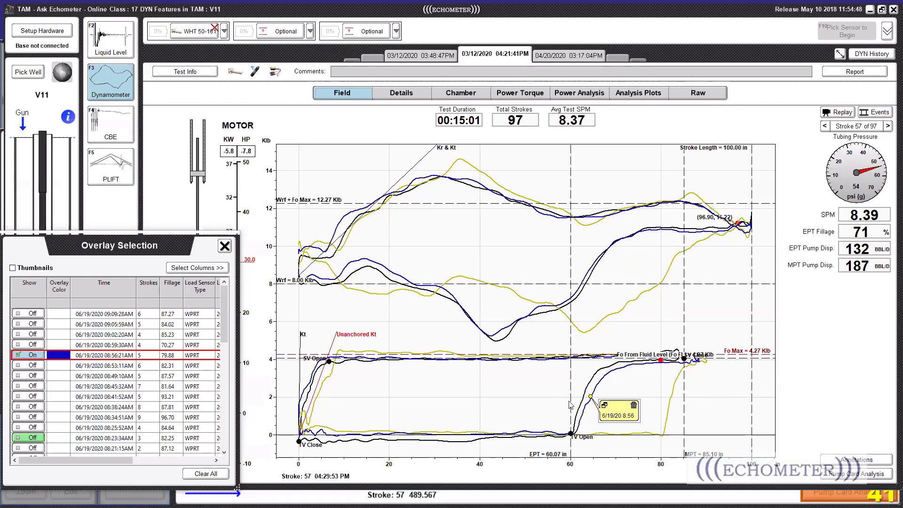
Step: Close the overlay selection, add a note reading "Current" to the black pump card, and place its box outside the curve beside the 60-inch line
left_click(224, 246)
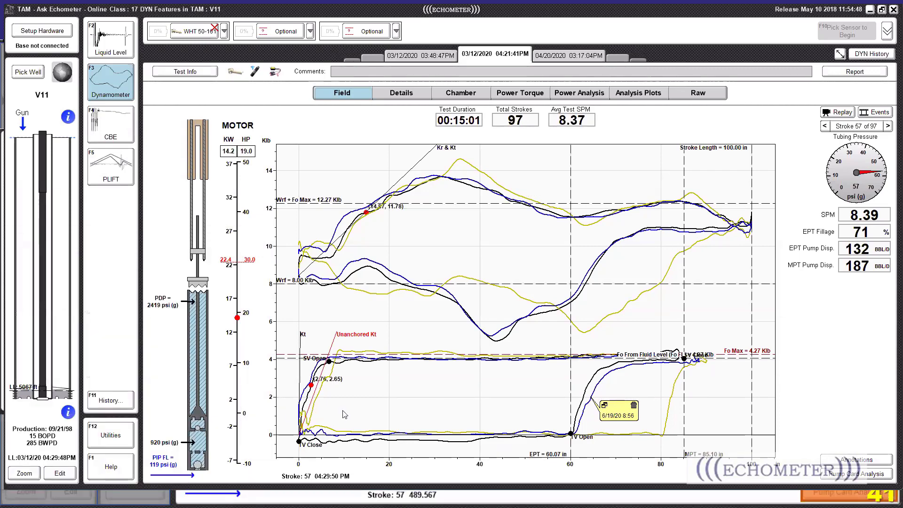
right_click(595, 377)
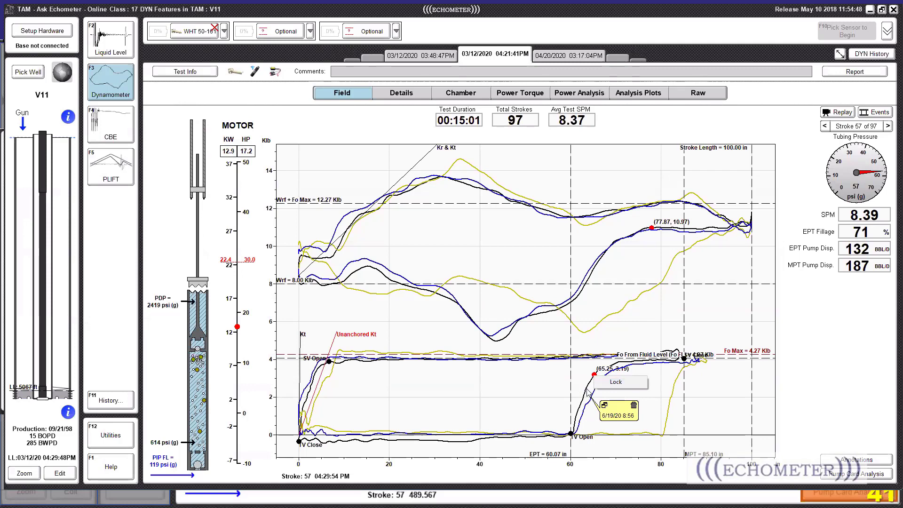
right_click(585, 377)
left_click(611, 449)
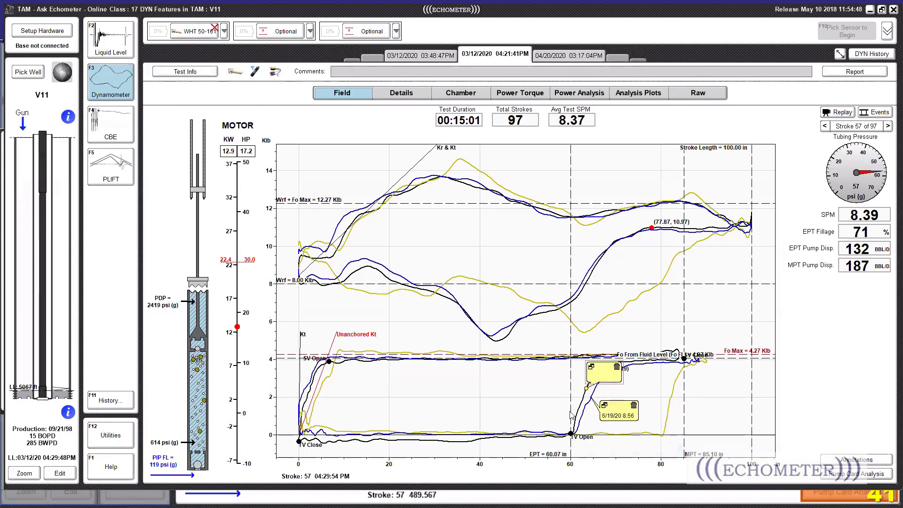
type("Current")
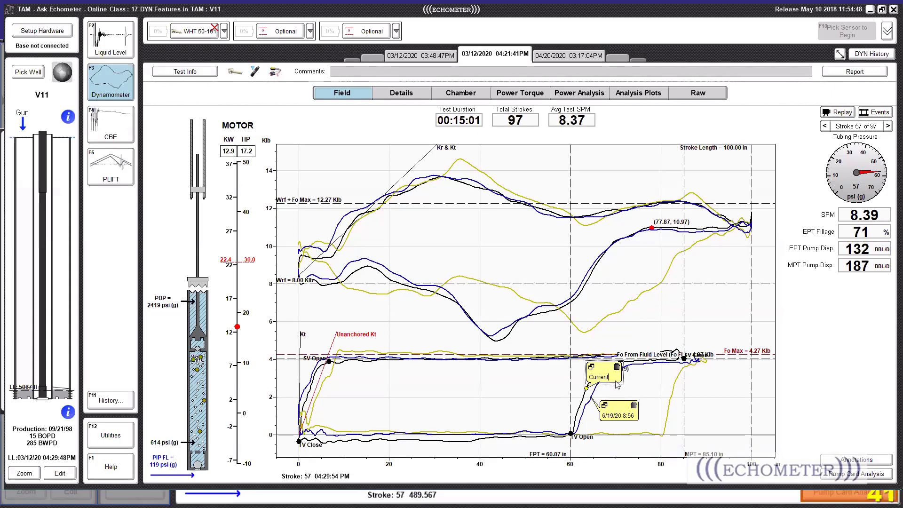
left_click_drag(603, 374, 544, 383)
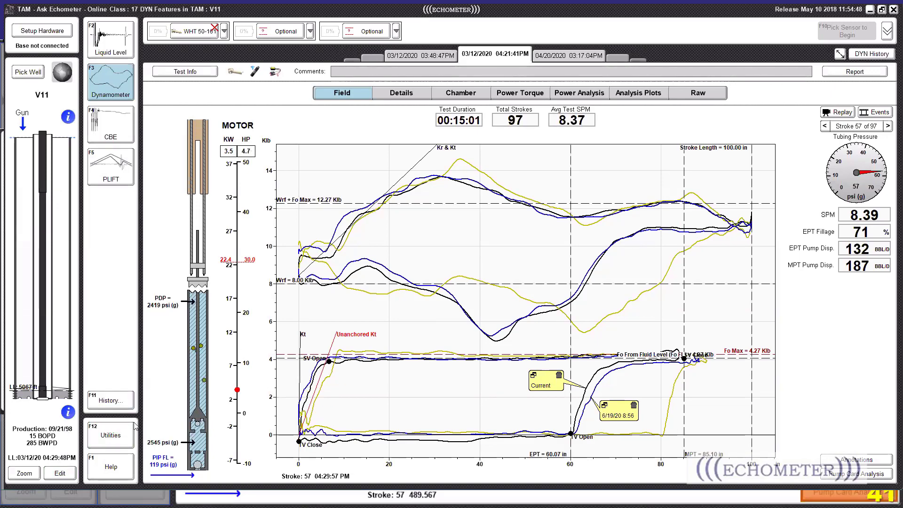
Step: Load the well "Anchored With Rod Stretch" from the group 17 DYN Features in TAM and show its dynamometer test
left_click(28, 72)
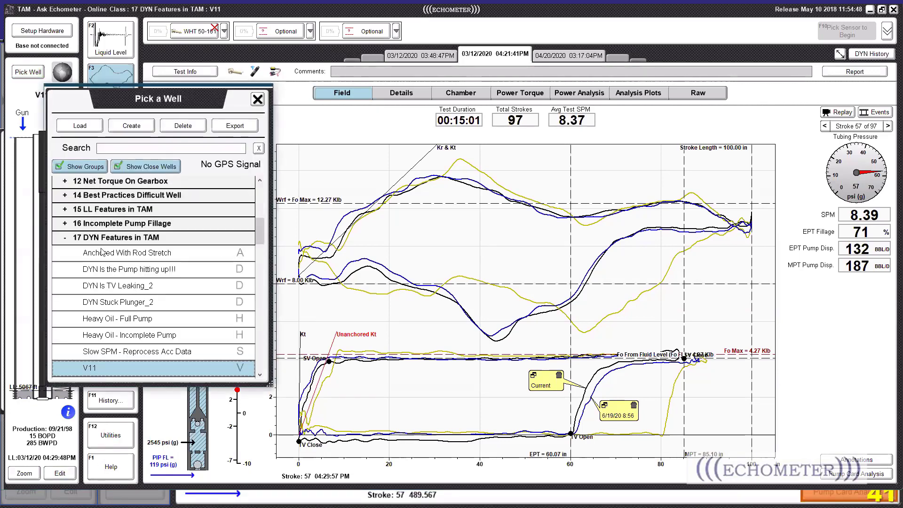
left_click(104, 254)
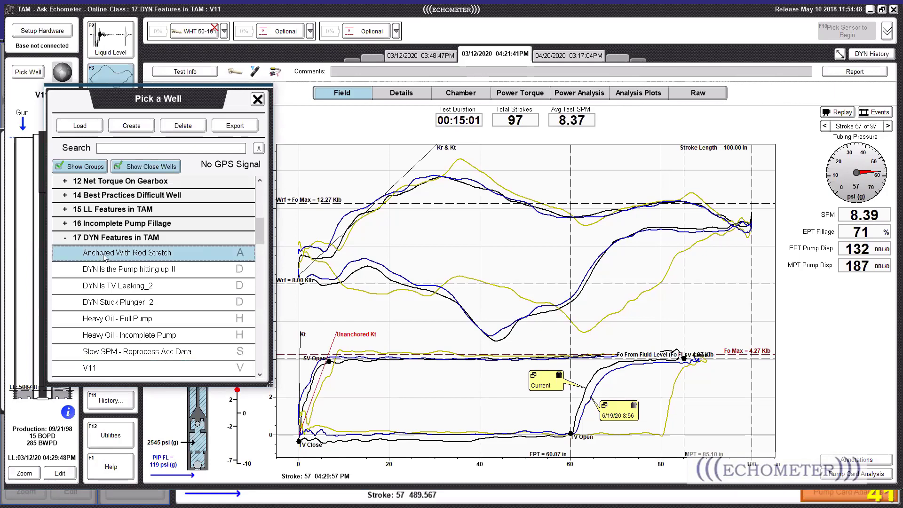
double_click(131, 254)
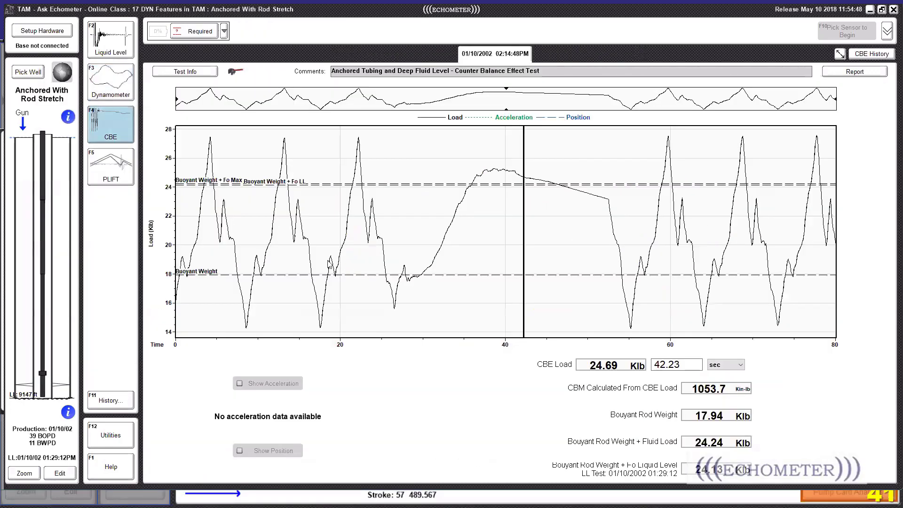
left_click(131, 84)
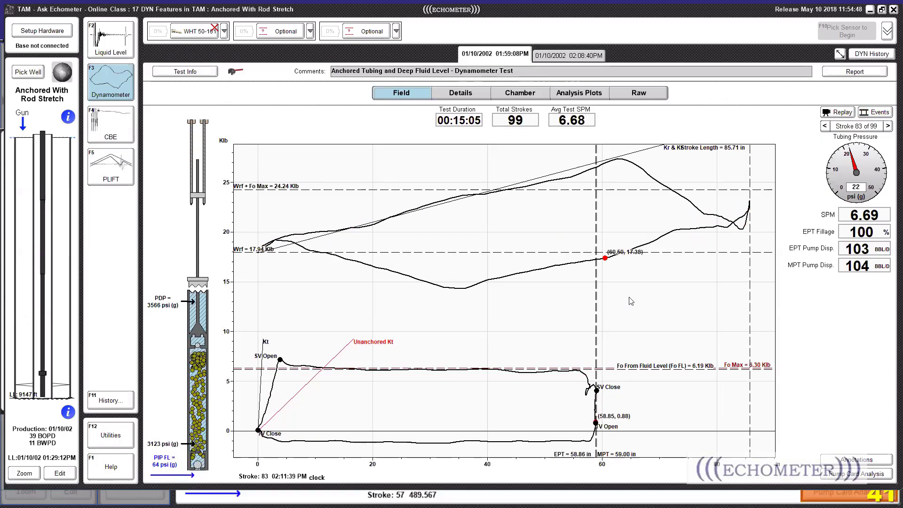
Step: Switch the "Surface and Pump Cards on One Plot" annotation off and on again
left_click(846, 460)
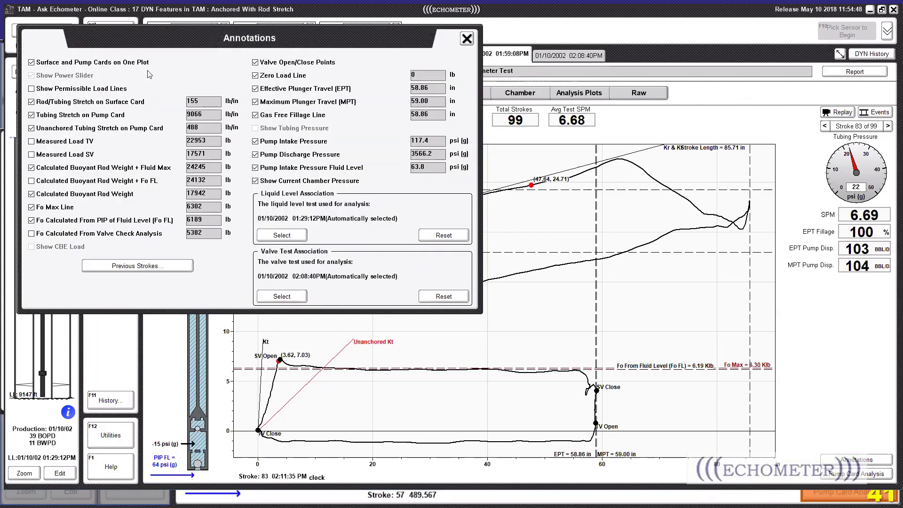
left_click(83, 65)
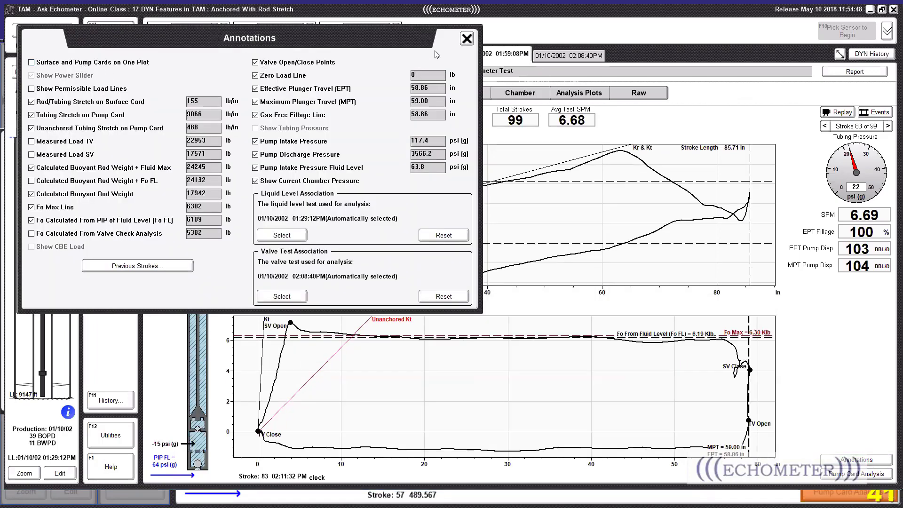
left_click(466, 39)
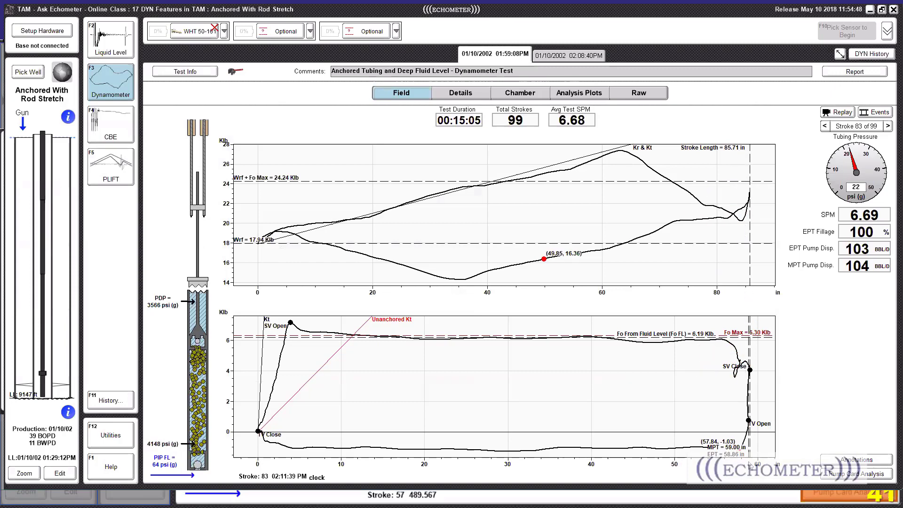
left_click(856, 459)
left_click(31, 62)
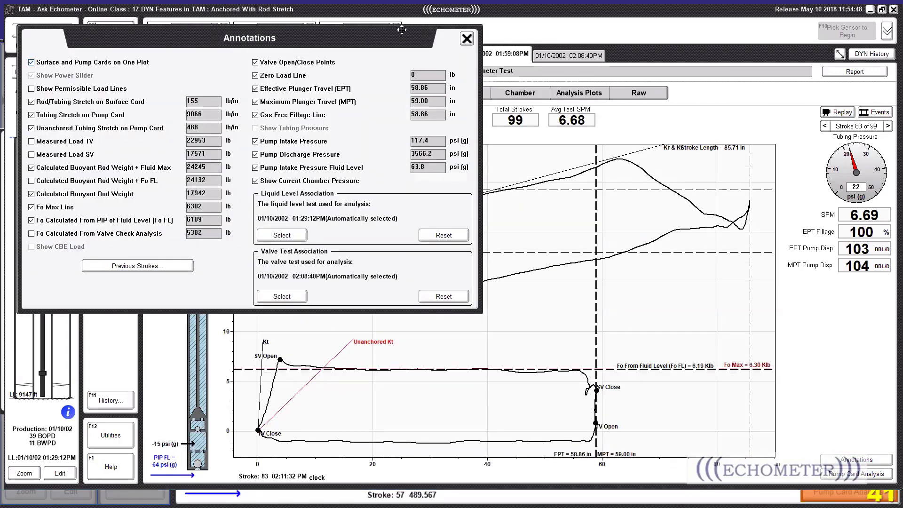
left_click(467, 38)
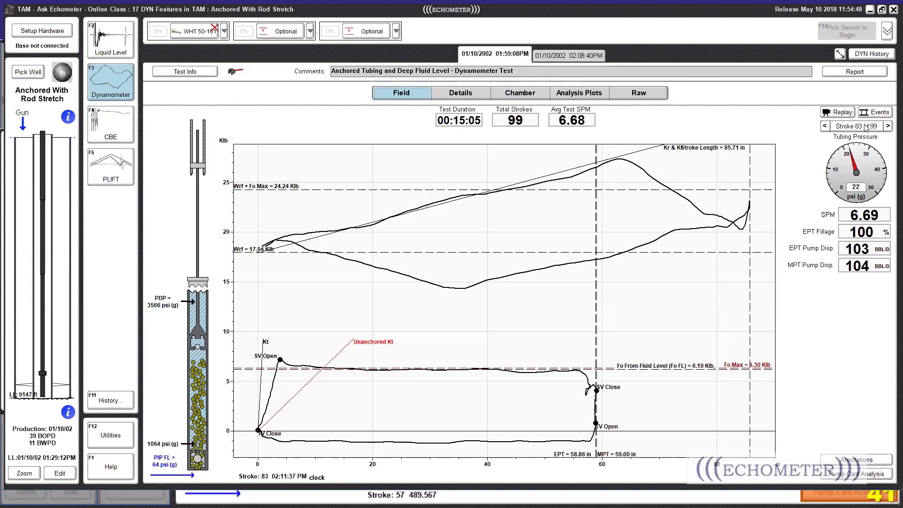
Step: Open the stroke events strip and view the cards of stroke 99 and stroke 1
left_click(872, 112)
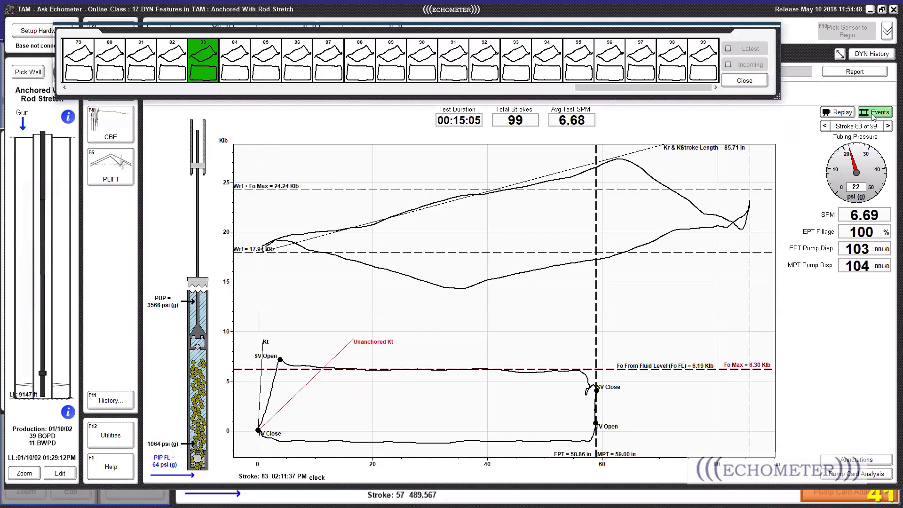
left_click(701, 68)
left_click_drag(677, 89, 235, 90)
left_click_drag(171, 98, 74, 90)
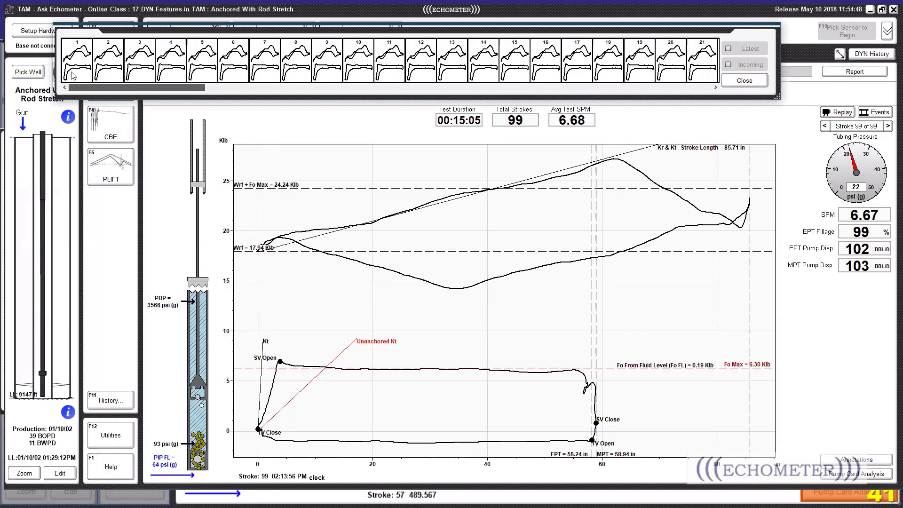
left_click(71, 75)
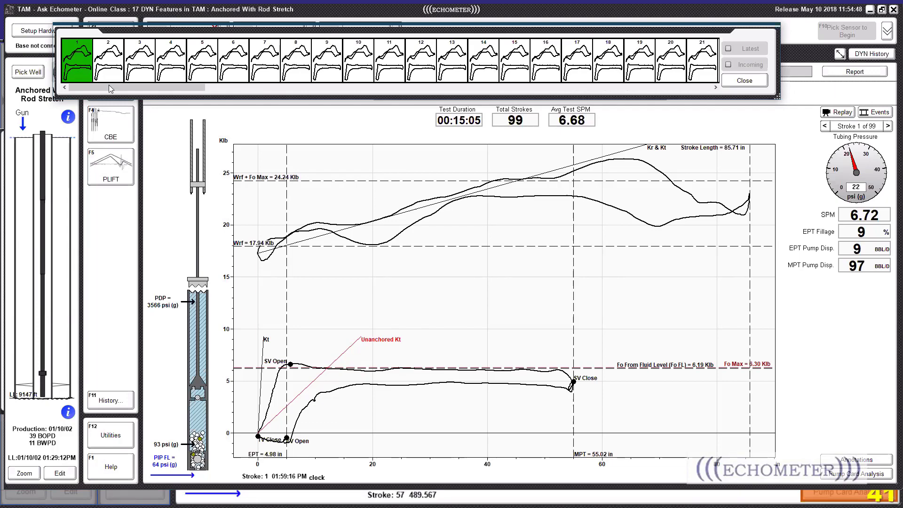
Step: Look through the stroke thumbnails from 1 to 99 and view stroke 99 again
mouse_move(112, 90)
left_mouse_down()
mouse_move(234, 85)
mouse_move(122, 84)
left_mouse_up()
left_click_drag(118, 85, 98, 86)
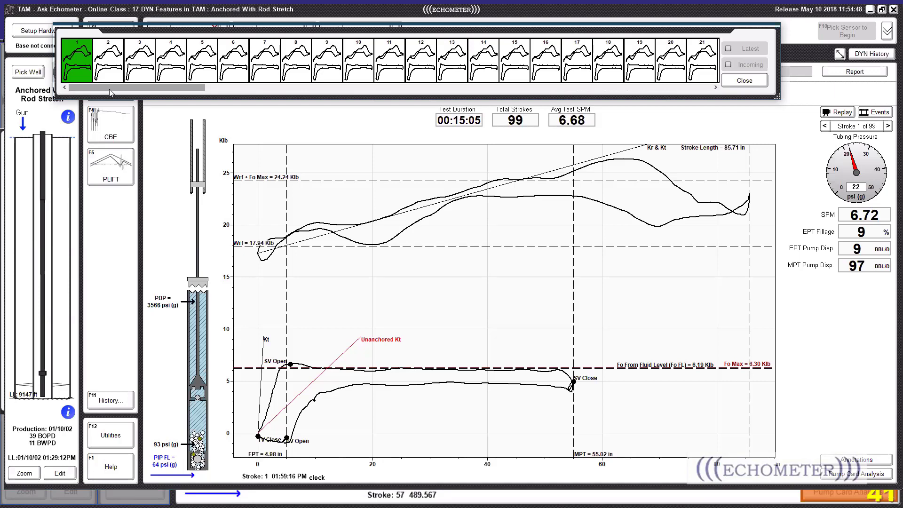
mouse_move(109, 89)
left_mouse_down()
mouse_move(340, 85)
mouse_move(306, 89)
left_mouse_up()
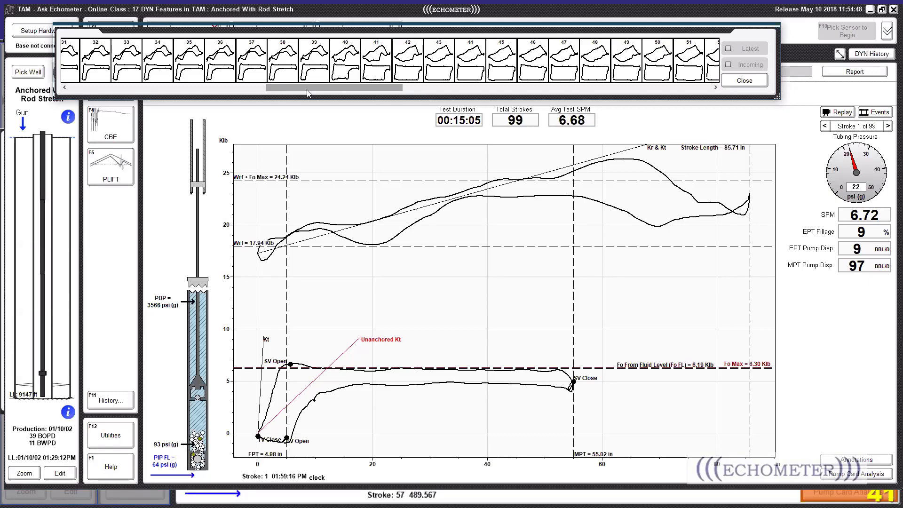
mouse_move(308, 90)
left_mouse_down()
mouse_move(255, 87)
mouse_move(620, 85)
mouse_move(699, 73)
left_mouse_up()
left_click(699, 73)
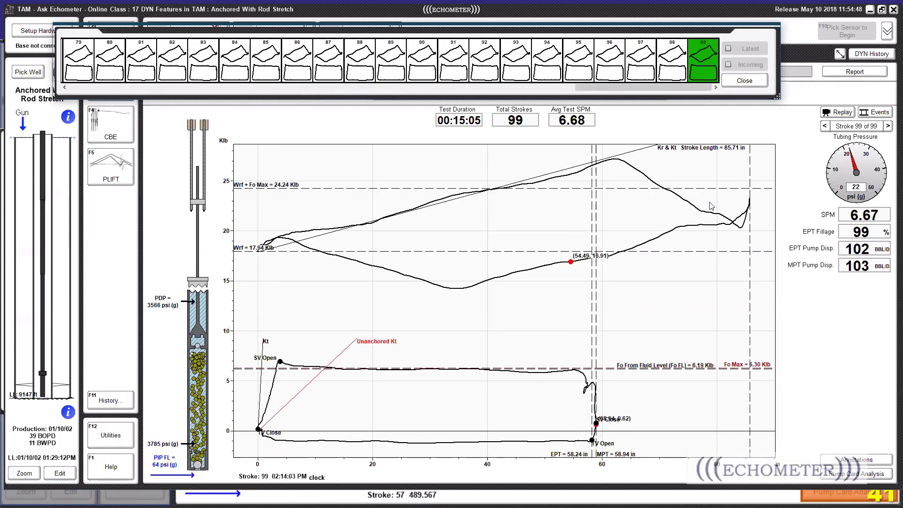
Step: Move the events strip clear of the view selector, switch to the Details view and display stroke 35
left_click_drag(411, 36, 412, 12)
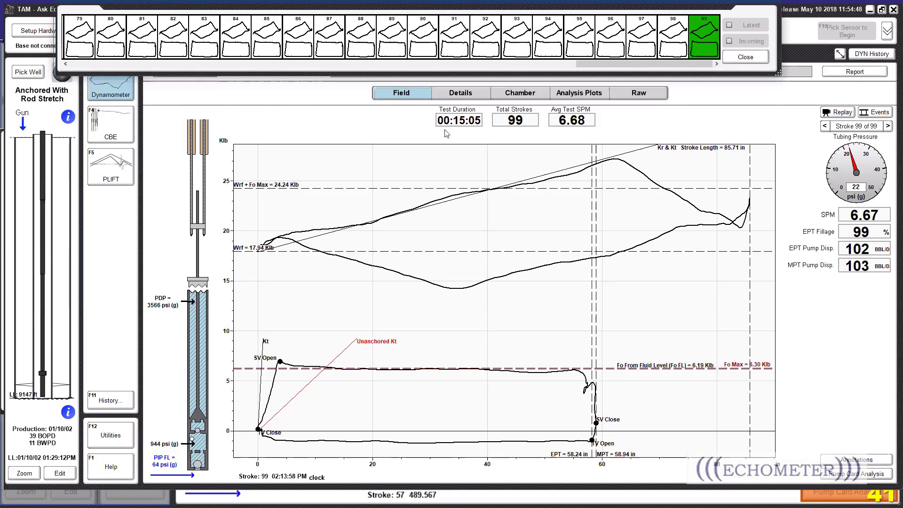
left_click(460, 93)
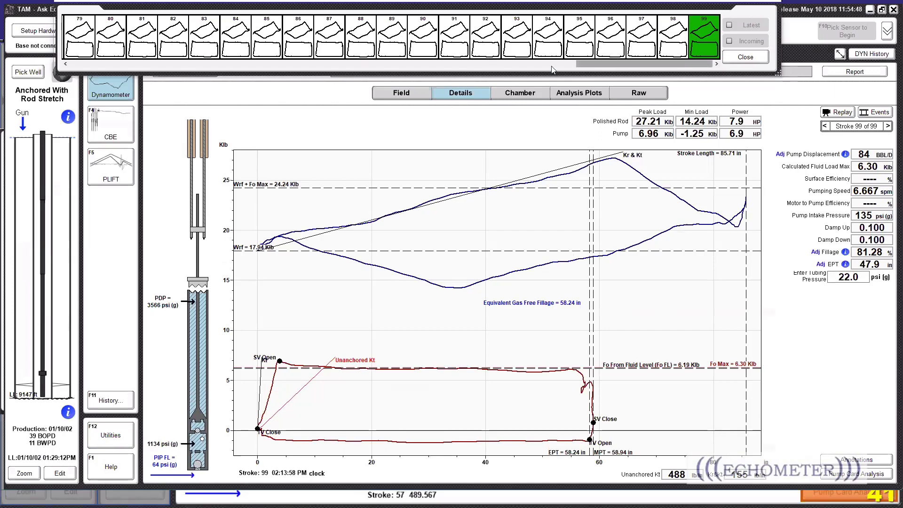
left_click_drag(551, 66, 267, 62)
left_click(231, 49)
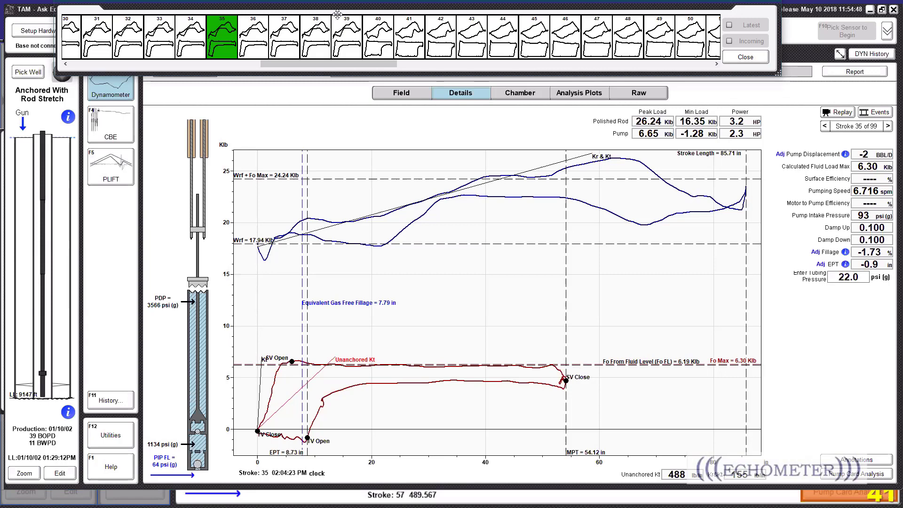
Step: Display stroke 97 in the Details view and close the stroke events strip
left_click_drag(338, 14, 322, 49)
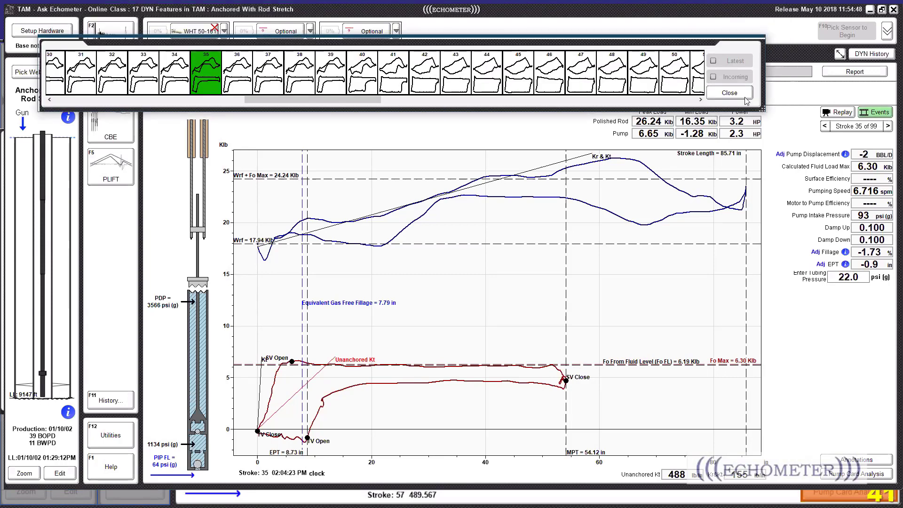
left_click(382, 99)
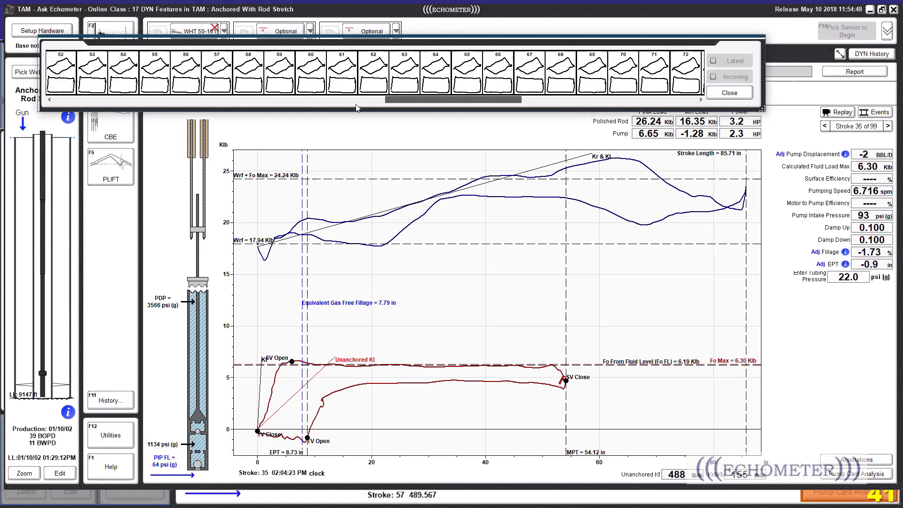
mouse_move(356, 104)
left_mouse_down()
mouse_move(331, 104)
mouse_move(602, 101)
mouse_move(688, 78)
left_mouse_up()
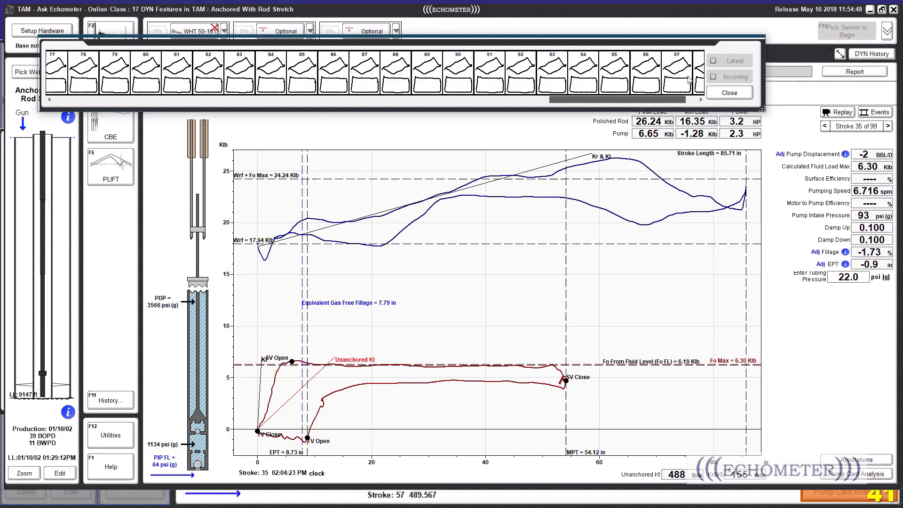
left_click(677, 80)
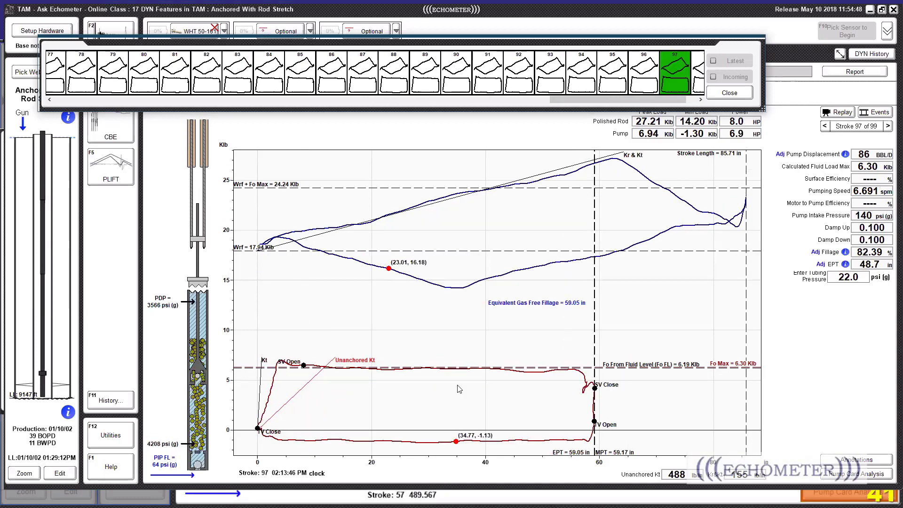
left_click(729, 93)
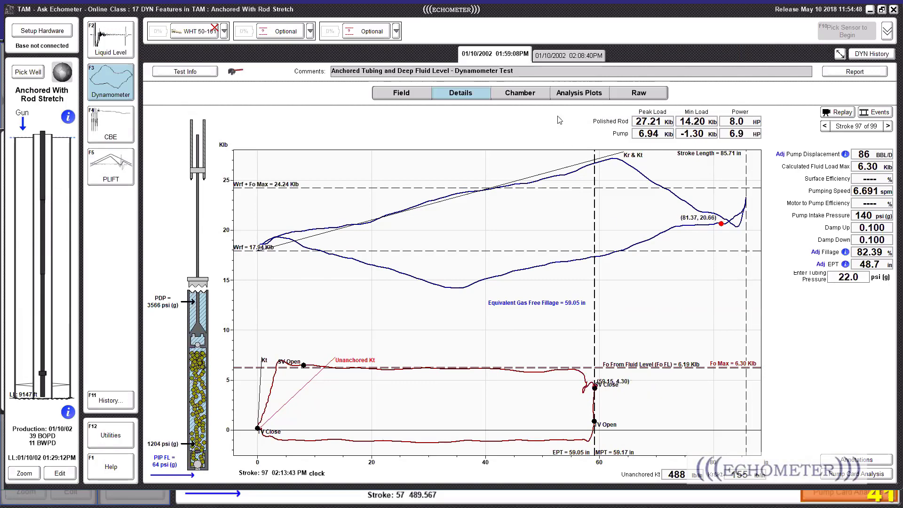
Step: Switch to the Analysis Plots view and open the replay controls for the stroke 97 test data
left_click(577, 97)
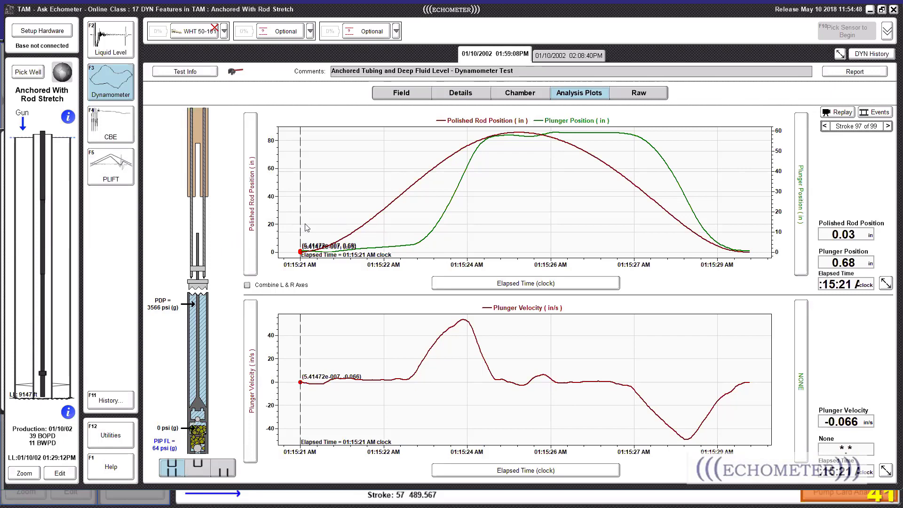
left_click(837, 112)
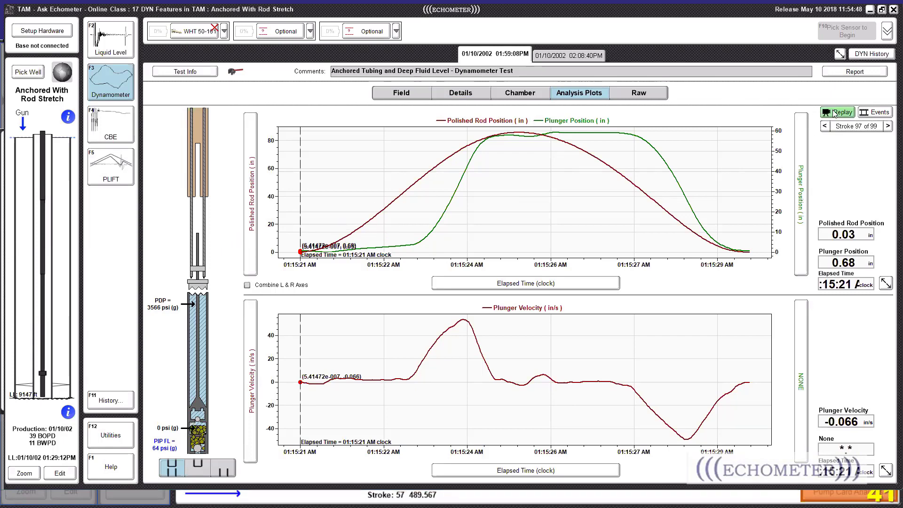
left_click_drag(577, 100, 615, 90)
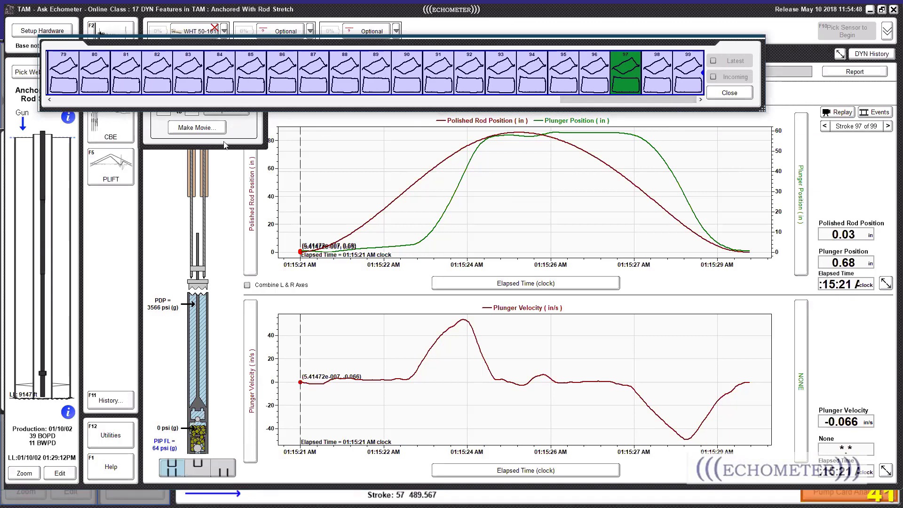
Step: Set the replay stroke range to 97 to 99, play it, and move the replay controls clear of the plots
left_click(161, 110)
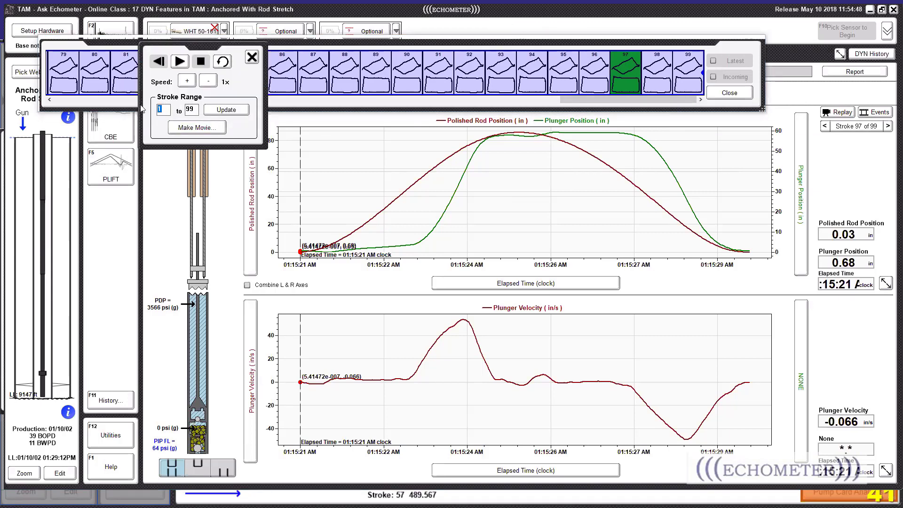
left_click(219, 109)
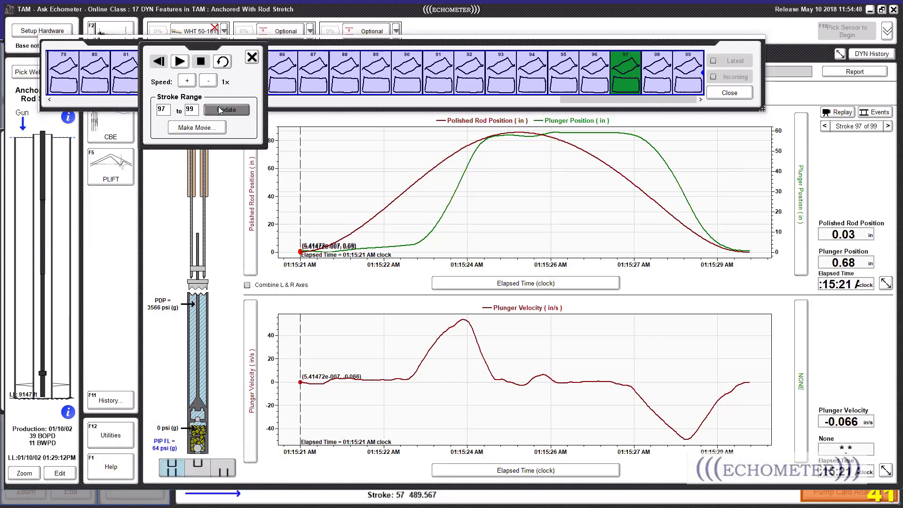
left_click(180, 62)
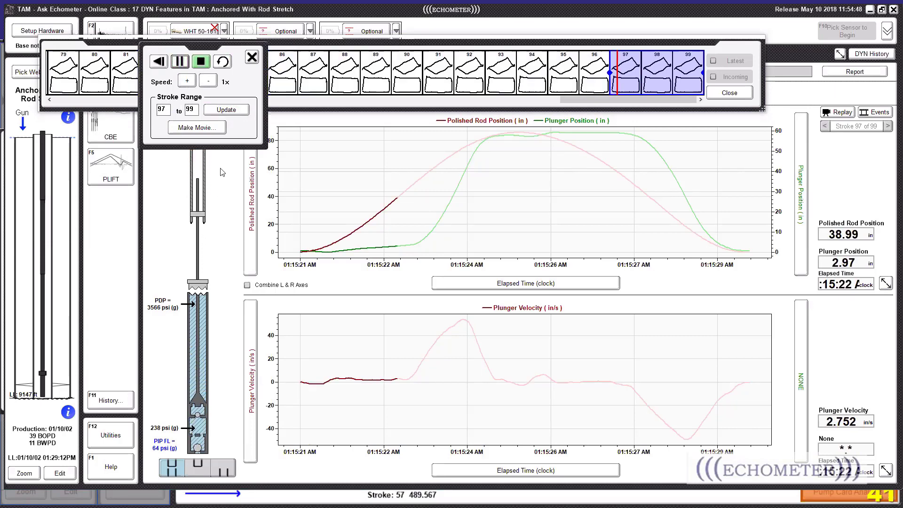
left_click_drag(200, 48, 64, 23)
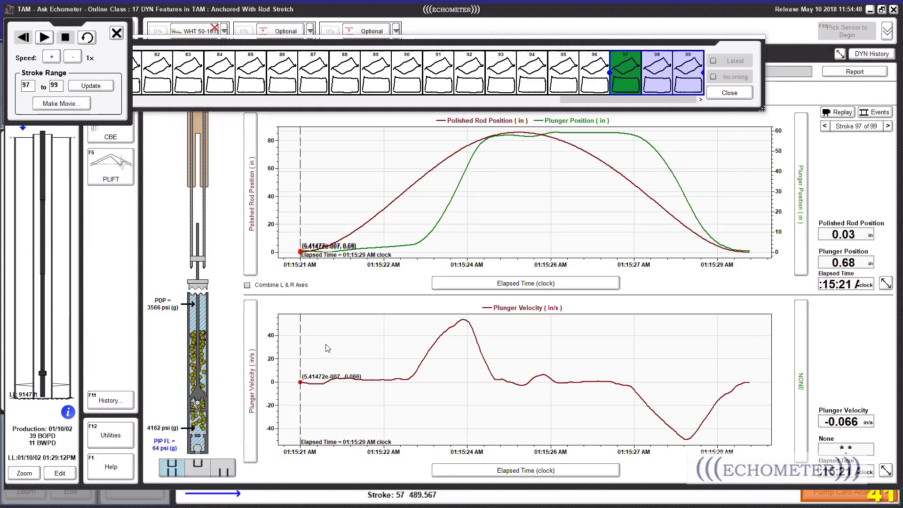
Step: Move the position plot's cursor to where the plunger starts rising quickly and combine the left and right axes
left_click(302, 351)
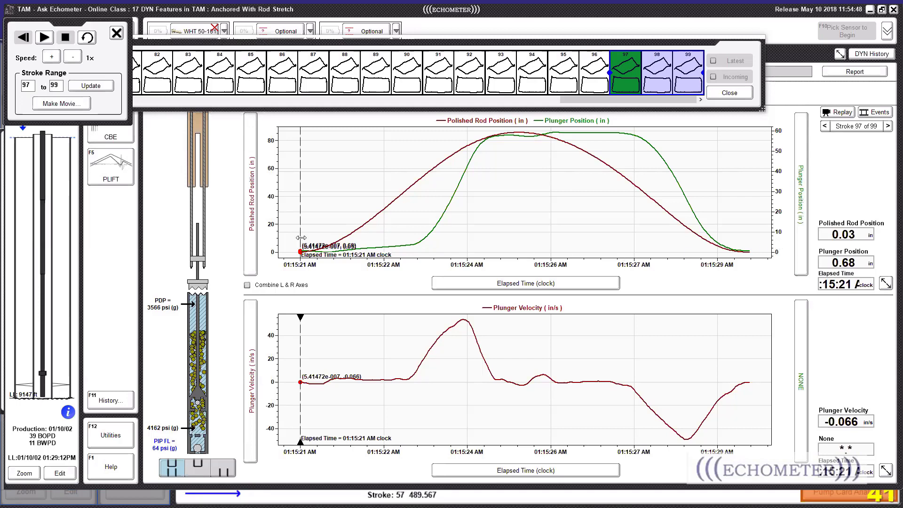
left_click_drag(301, 238, 412, 252)
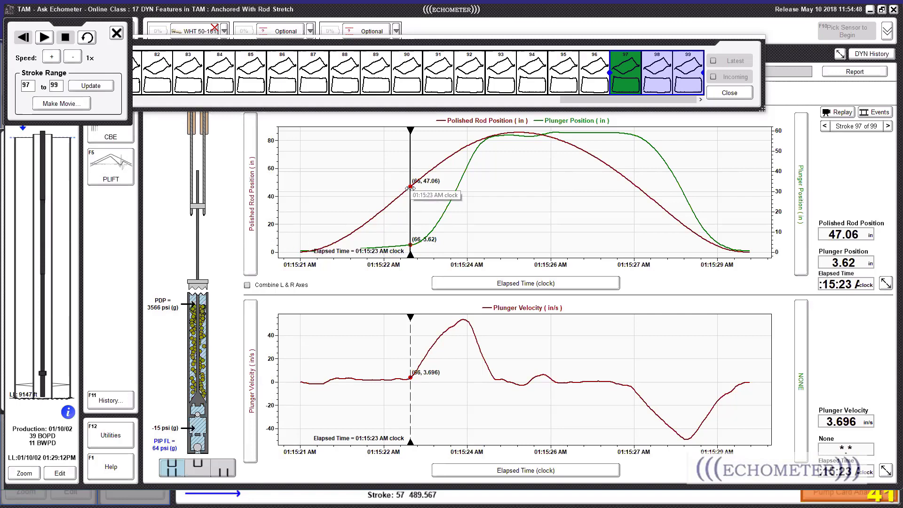
left_click(247, 286)
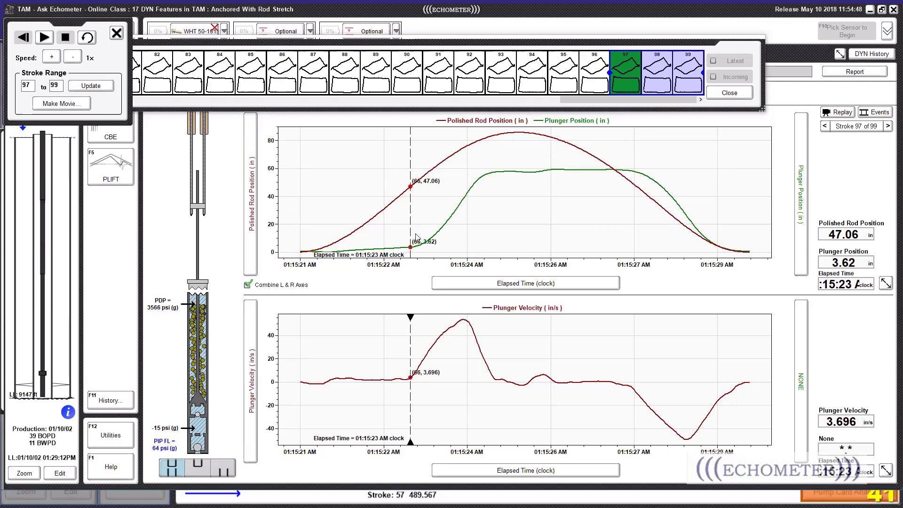
Step: Compare polished rod and plunger positions by moving the cursor from early in the upstroke through the plunger's steep rise
left_click_drag(411, 233, 414, 268)
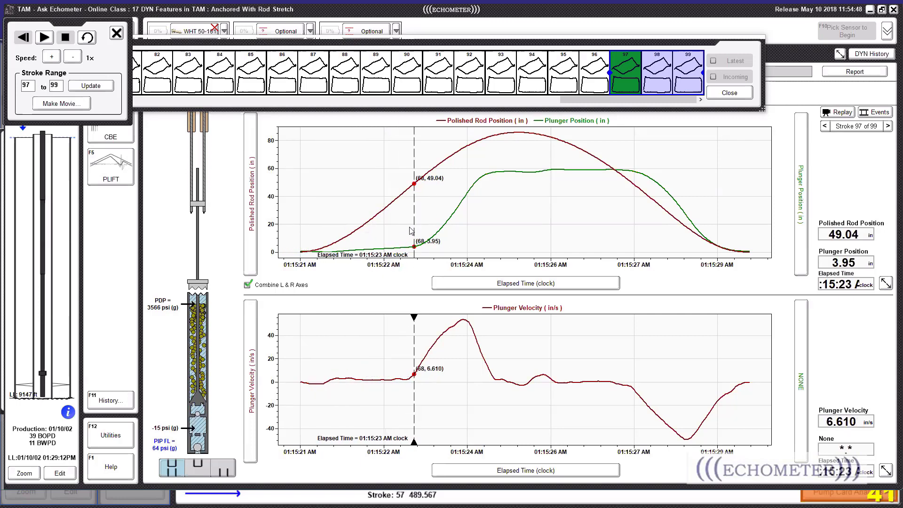
left_click_drag(413, 233, 234, 277)
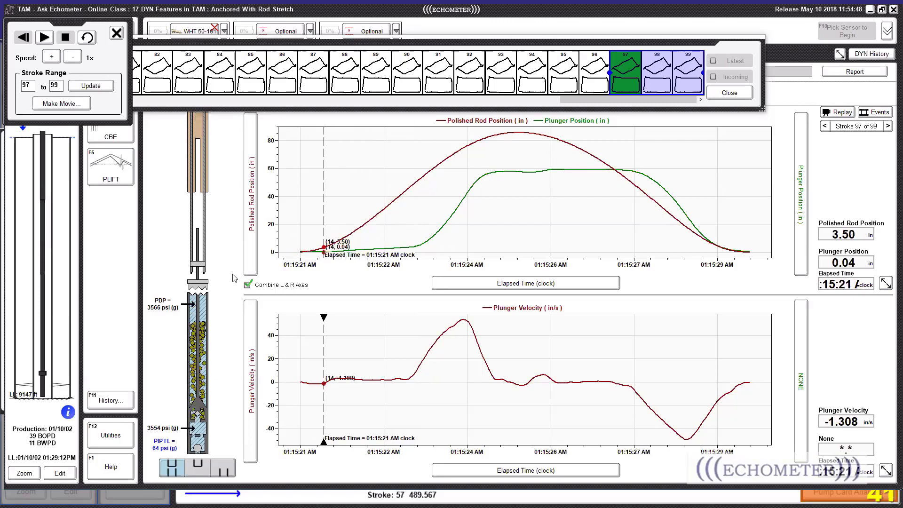
left_click_drag(324, 234, 412, 245)
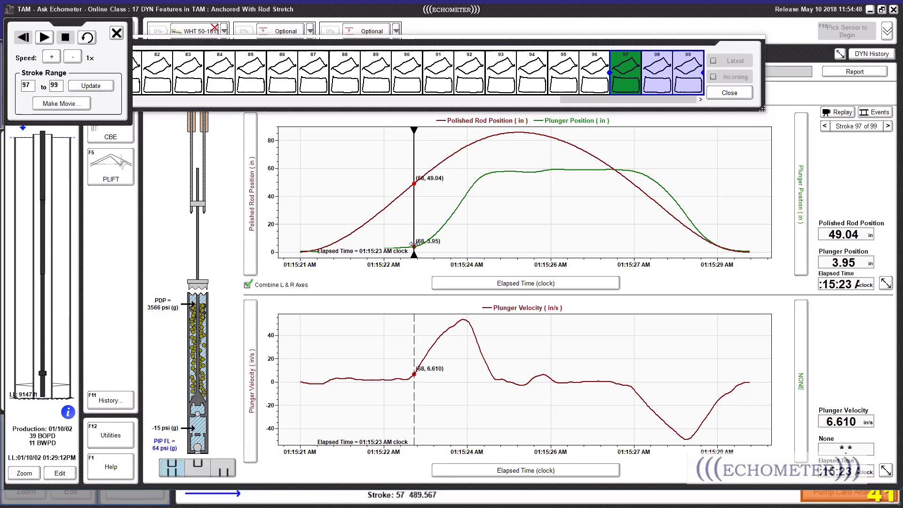
left_click_drag(412, 245, 449, 245)
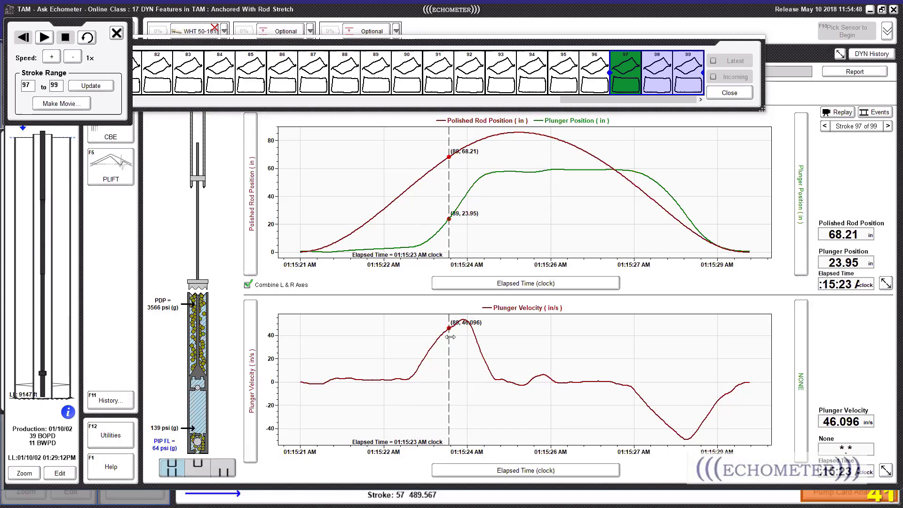
Step: Examine the plunger velocity curve from the stroke start, through the onset of acceleration, to its upstroke peak
left_click_drag(450, 336, 294, 371)
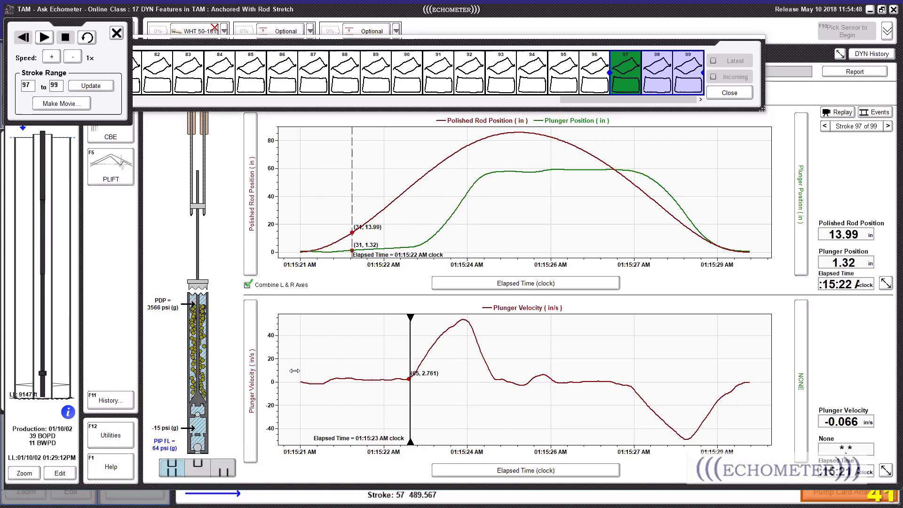
left_click(409, 383)
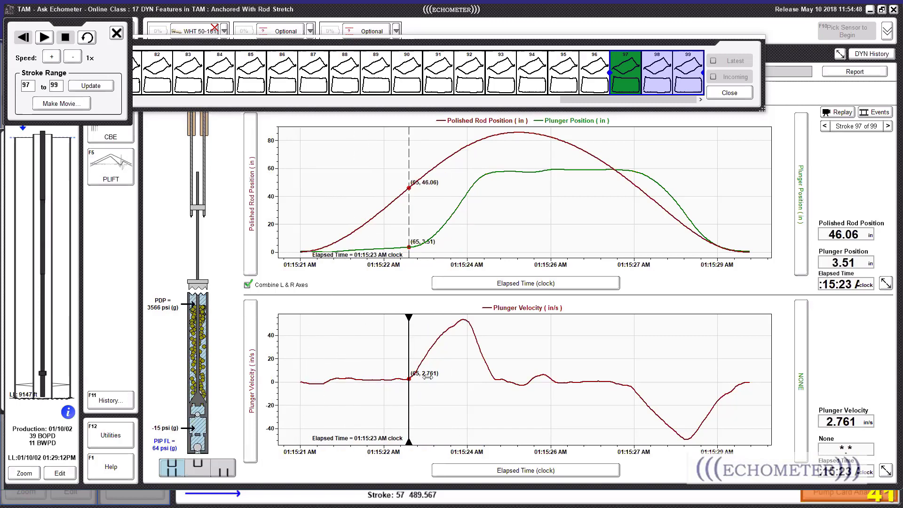
left_click_drag(427, 377, 465, 346)
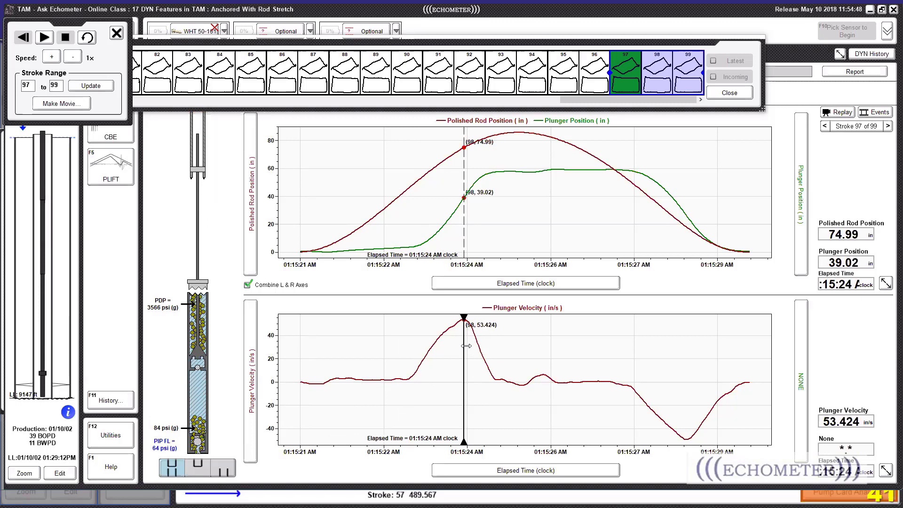
Step: Trace stroke 97 with the time cursor to examine rod position, plunger position and plunger velocity, and close the replay and stroke selection windows
left_click_drag(466, 345, 467, 341)
left_click_drag(467, 187, 513, 182)
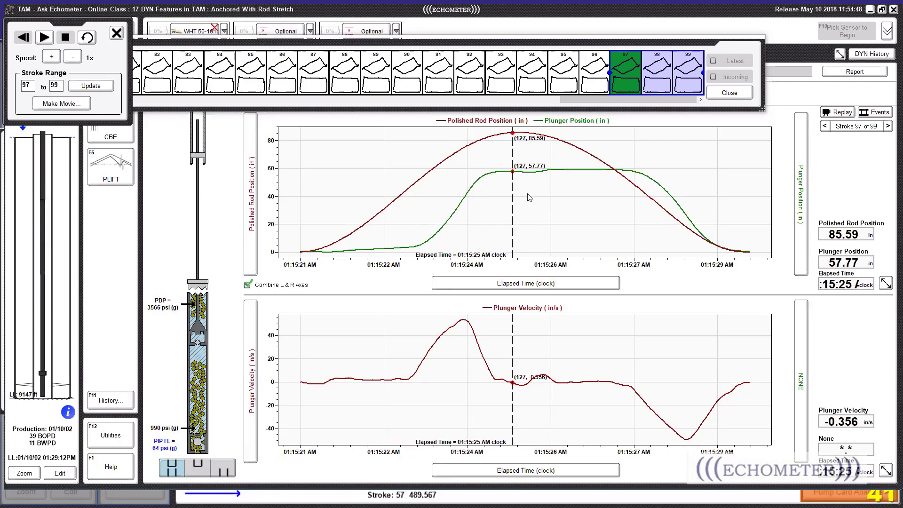
left_click_drag(513, 194, 586, 206)
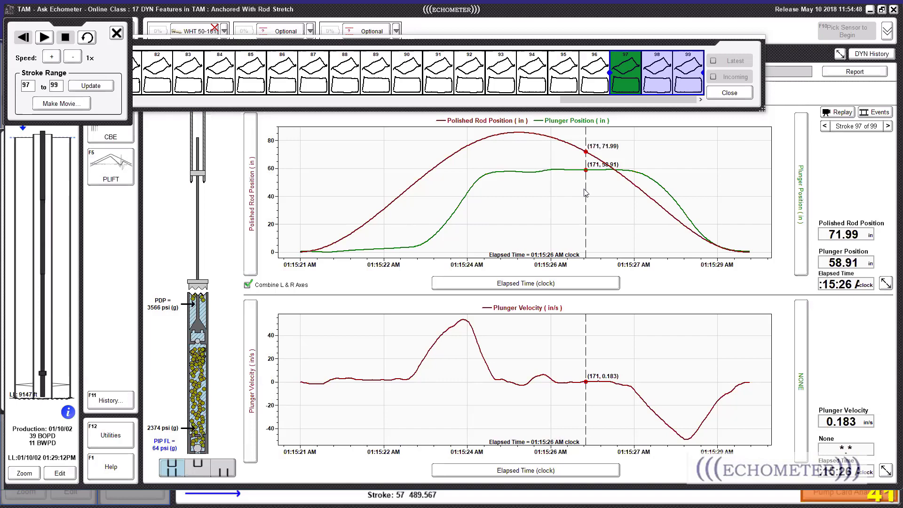
left_click_drag(585, 192, 677, 227)
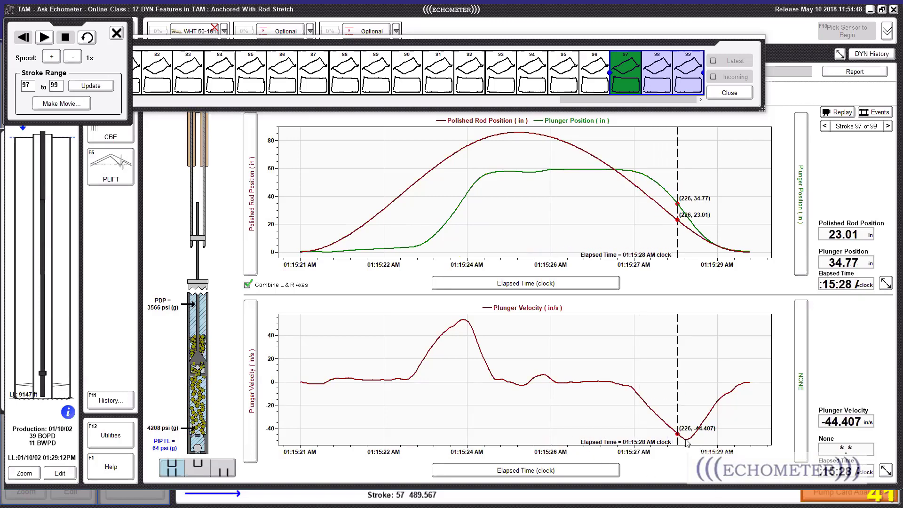
left_click_drag(681, 204, 491, 202)
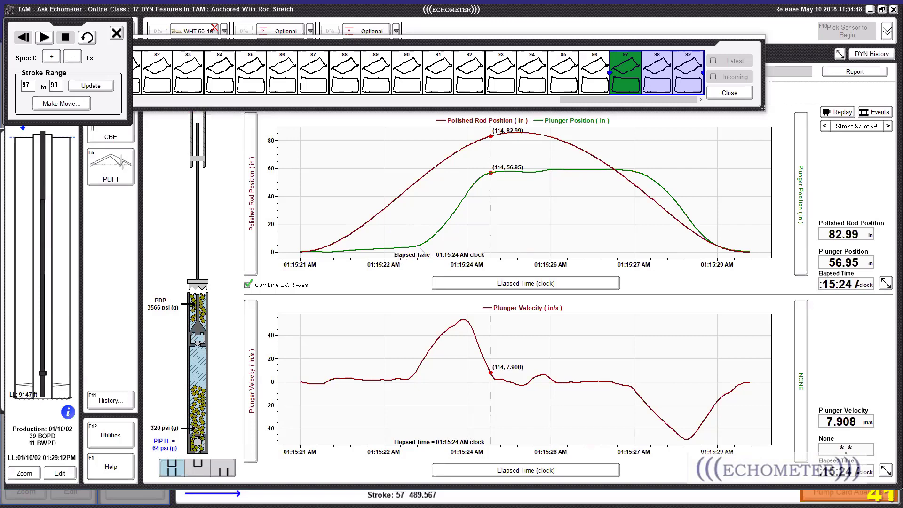
left_click(117, 33)
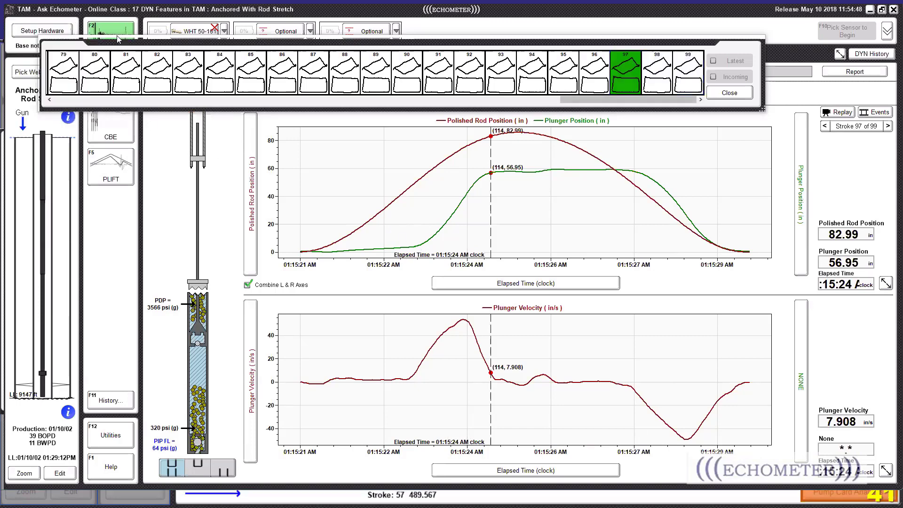
left_click(729, 92)
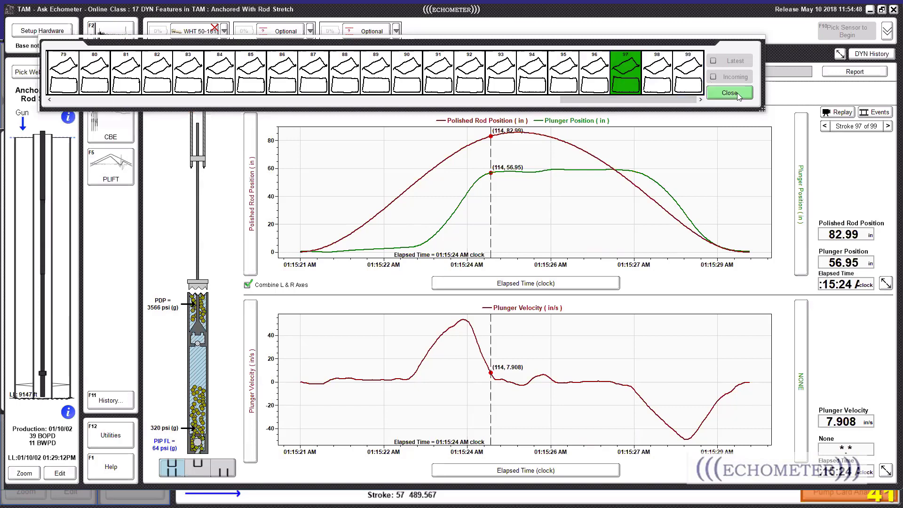
Step: Load the well "DYN Is TV Leaking_2" from the 17 DYN Features in TAM group
left_click(28, 73)
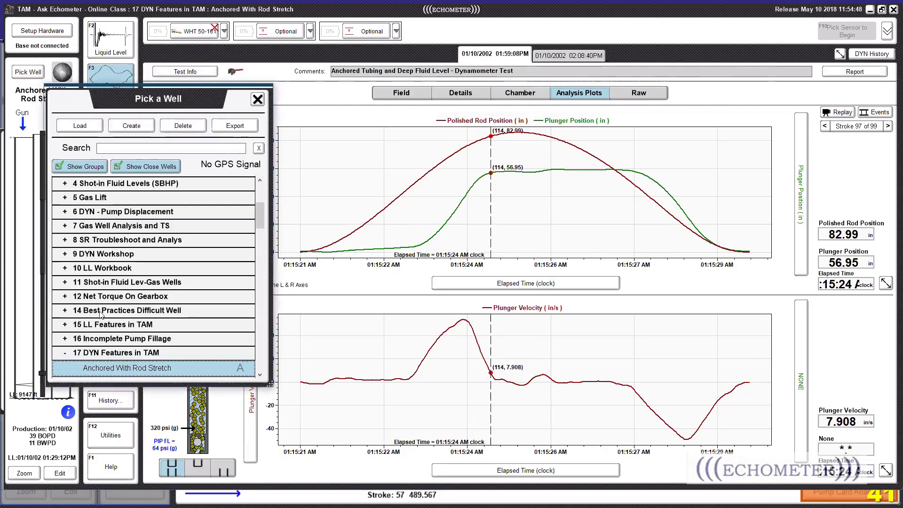
scroll(102, 317, "down", 2)
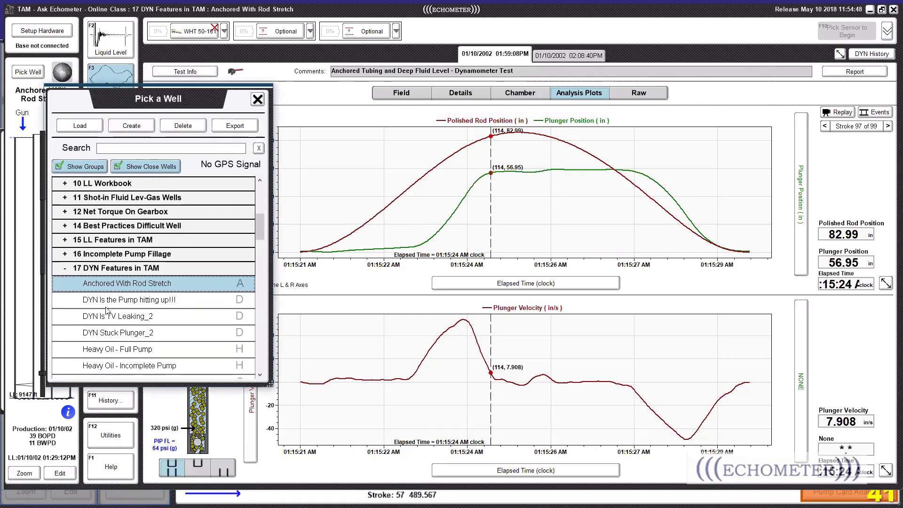
left_click(114, 307)
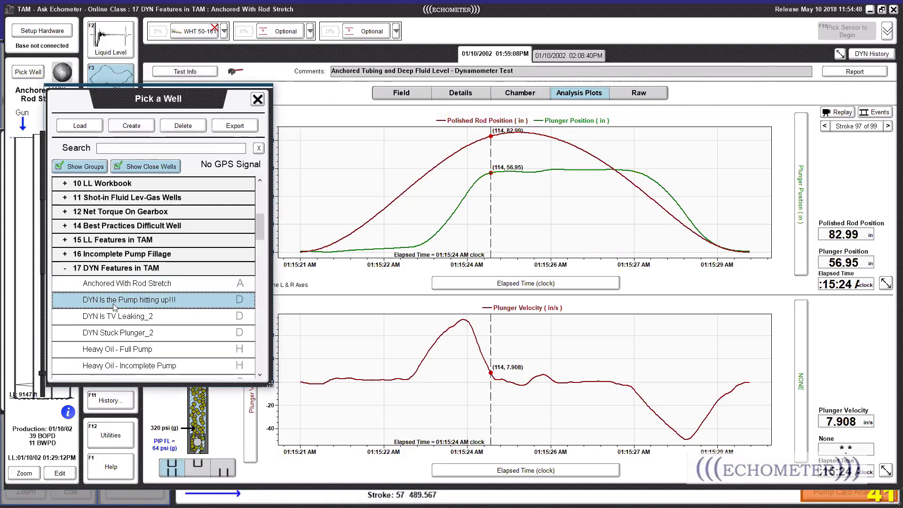
double_click(135, 317)
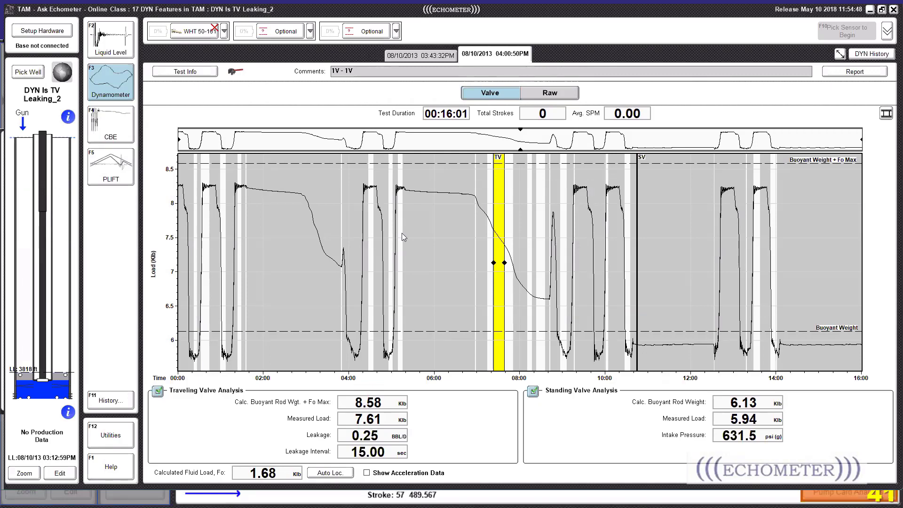
Step: Compare the 08/10/2013 03:43:32PM test with the 04:00:50PM valve test, and switch the Traveling Valve Analysis off and back on
left_click(421, 55)
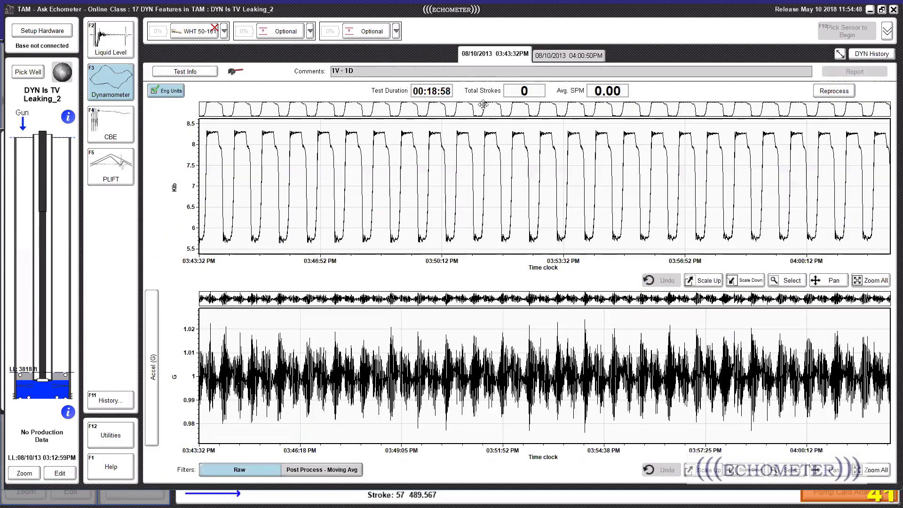
left_click(551, 59)
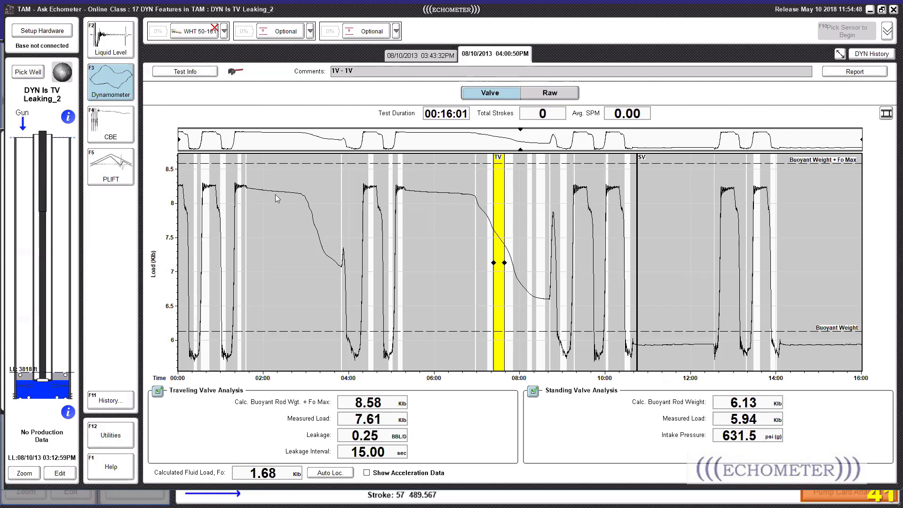
left_click(157, 391)
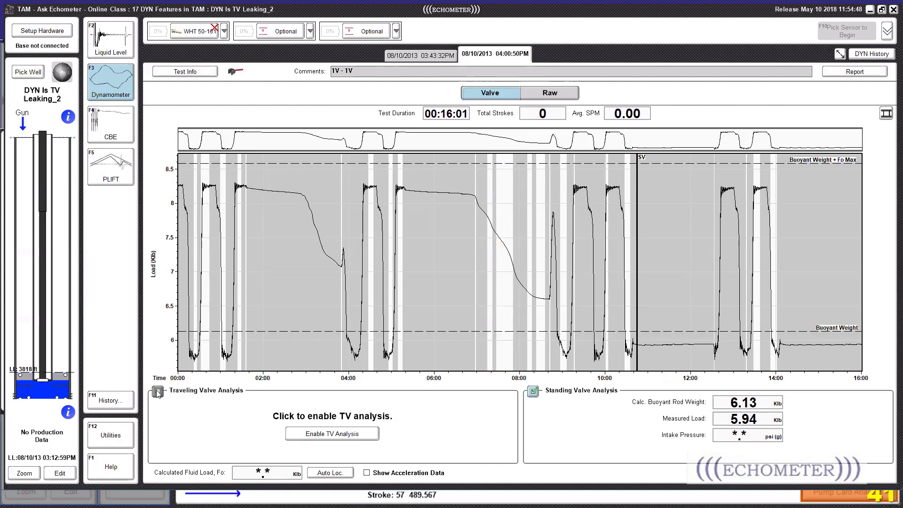
left_click(158, 391)
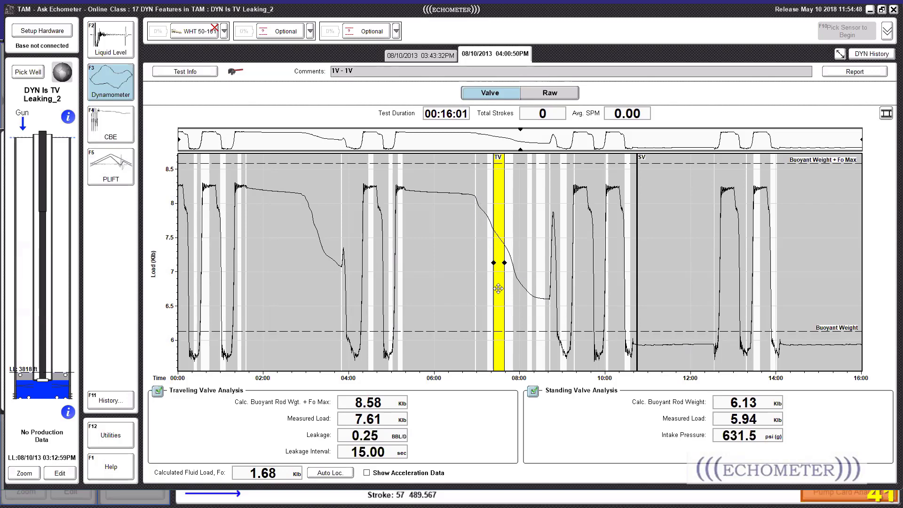
Step: Place the TV marker on the second falling load curve, starting at about 07:24, and shorten its leakage interval to about 9.4 seconds
left_click_drag(498, 288, 499, 289)
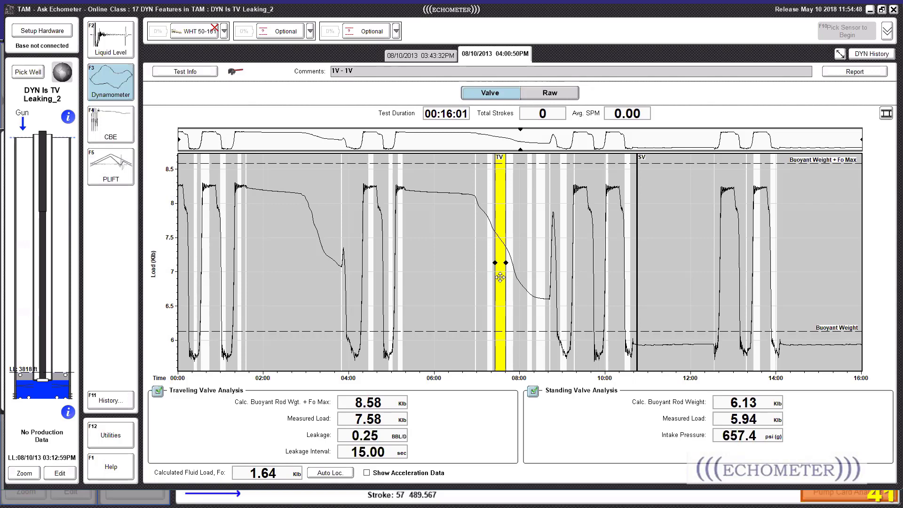
left_click_drag(500, 276, 497, 279)
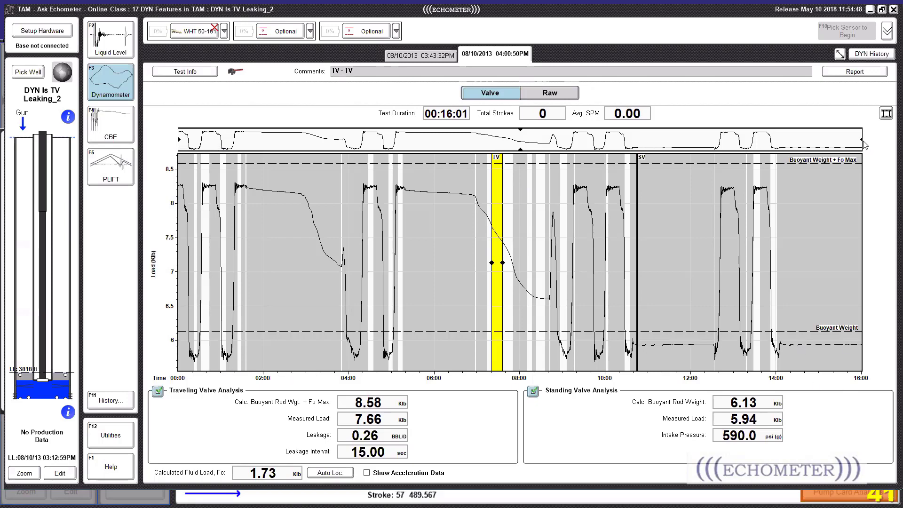
left_click_drag(861, 139, 610, 195)
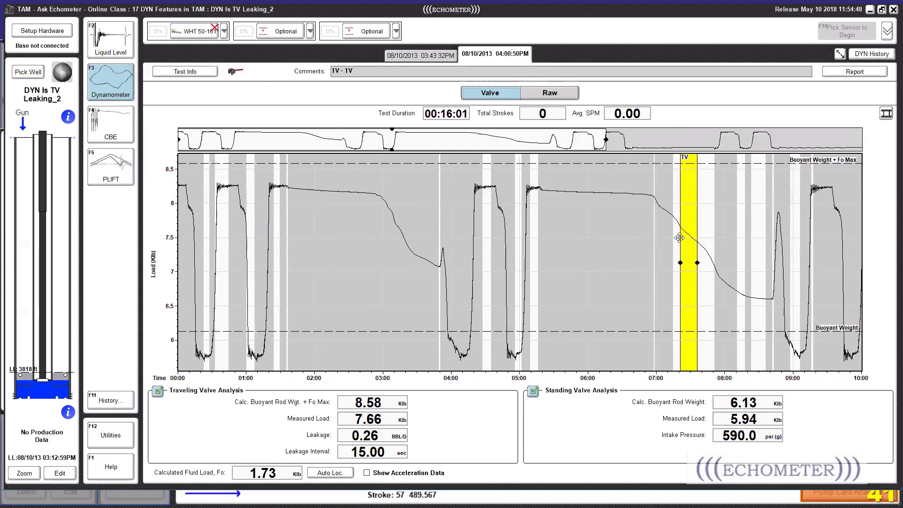
left_click_drag(187, 145, 414, 162)
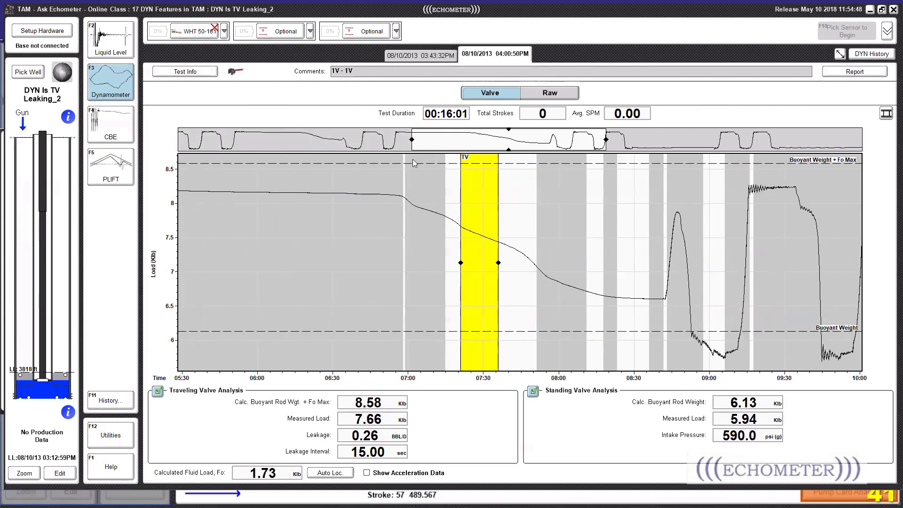
mouse_move(489, 260)
left_mouse_down()
mouse_move(440, 266)
mouse_move(481, 297)
mouse_move(508, 276)
mouse_move(496, 278)
mouse_move(493, 263)
mouse_move(501, 270)
mouse_move(490, 273)
left_mouse_up()
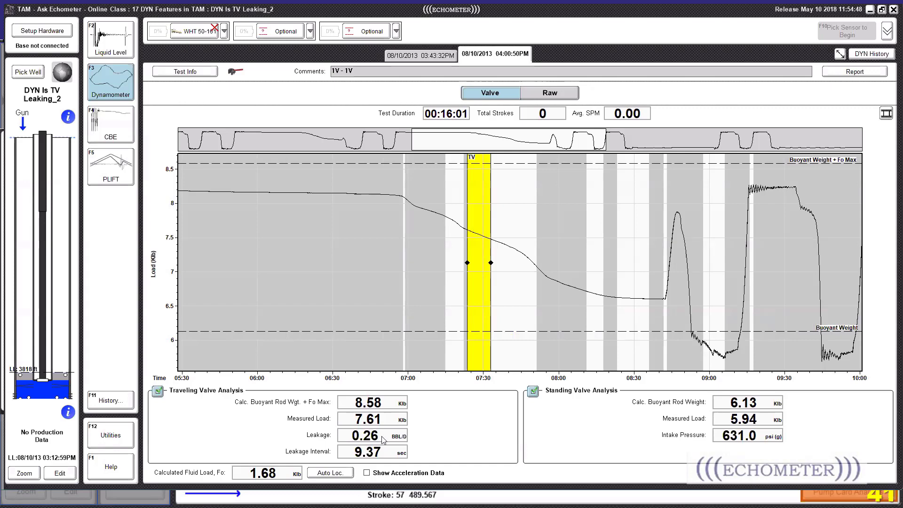
Step: Reprocess the 03:43:32PM test with the Histogram method and the 85.71 in well-data stroke length, and view its field dynamometer cards
left_click(428, 57)
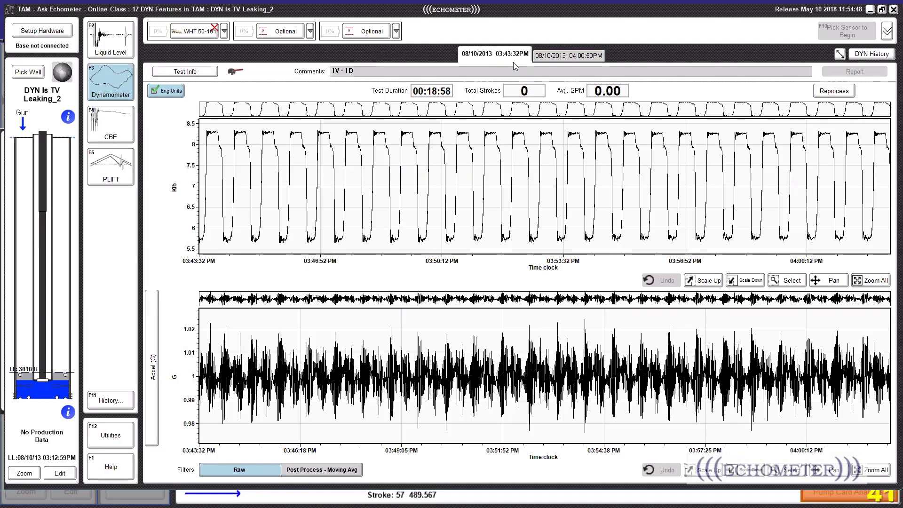
left_click(562, 58)
left_click(429, 56)
left_click(836, 92)
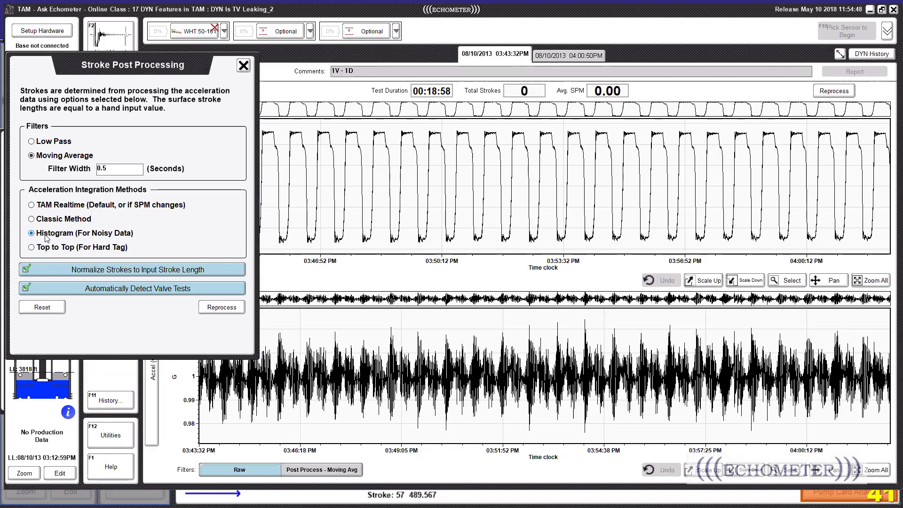
left_click(217, 308)
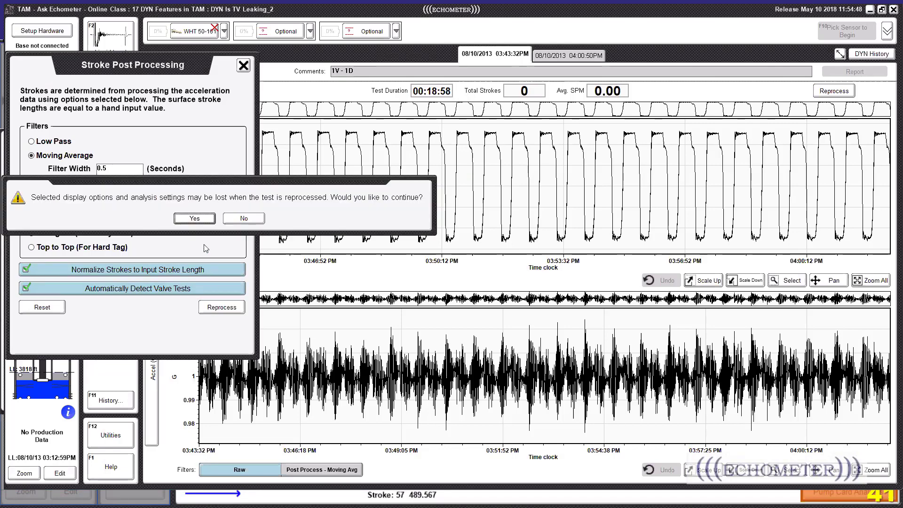
left_click(196, 218)
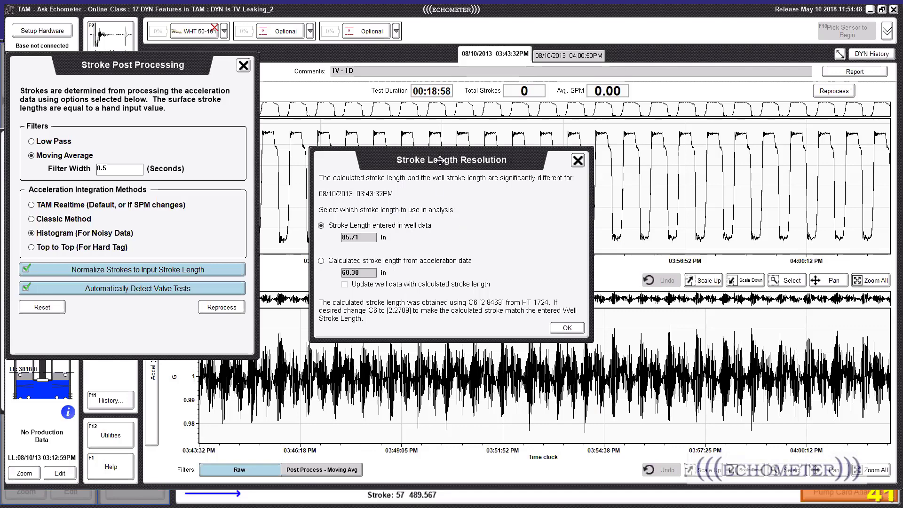
left_click_drag(439, 161, 431, 134)
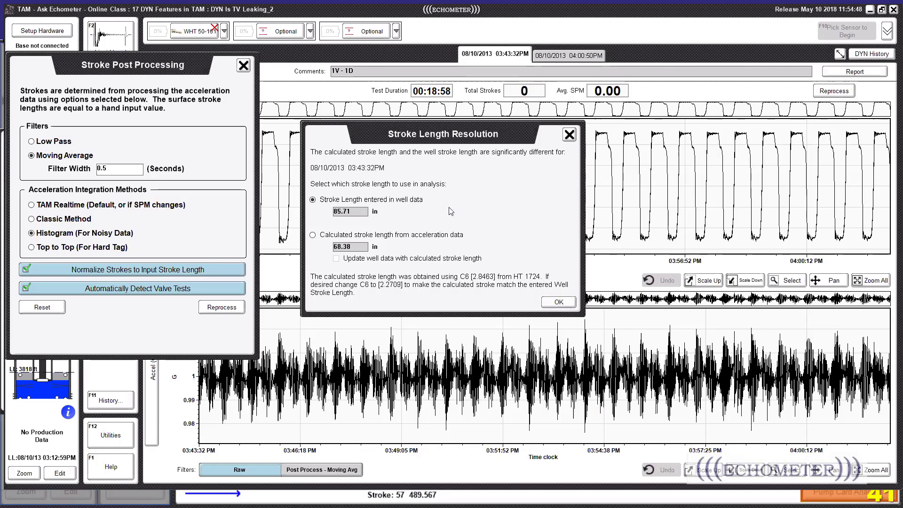
left_click(570, 302)
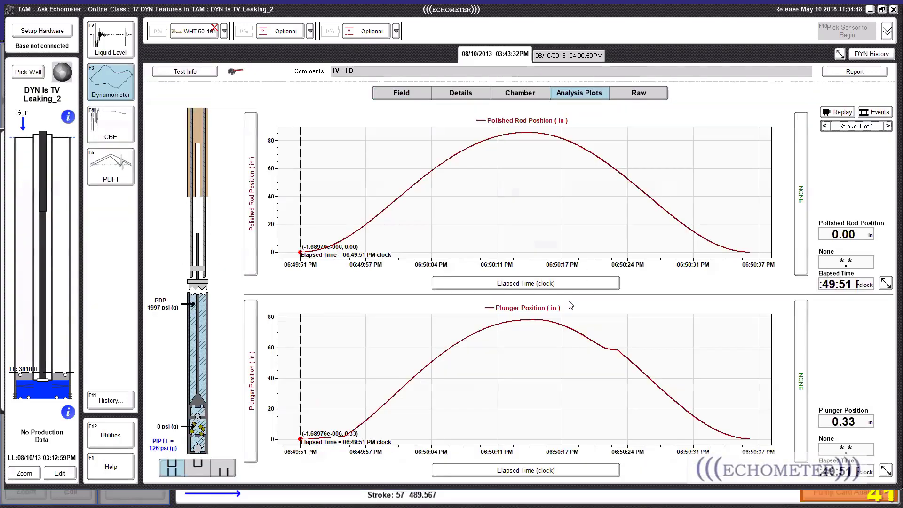
left_click(401, 99)
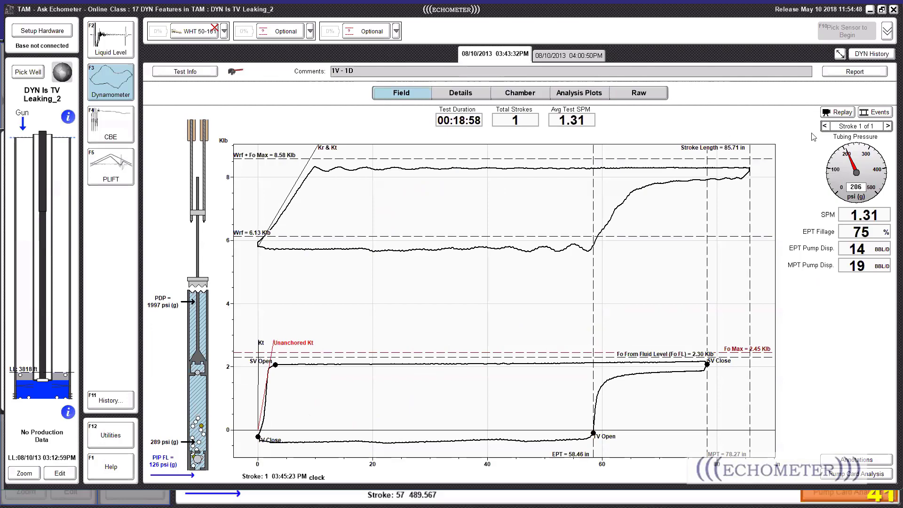
Step: Reprocess the 03:43:32PM test with the Classic Method, a 0.5-second moving average filter and the 85.71 in well-data stroke length
left_click(643, 94)
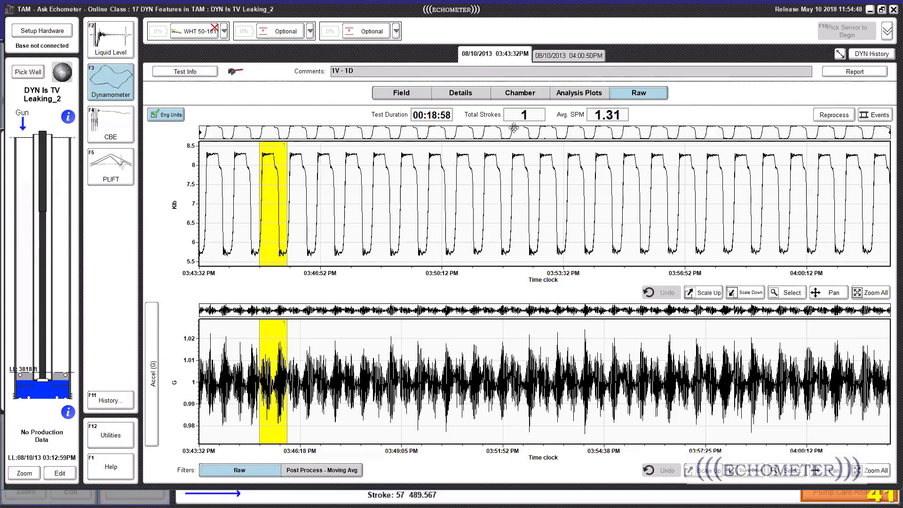
left_click(834, 117)
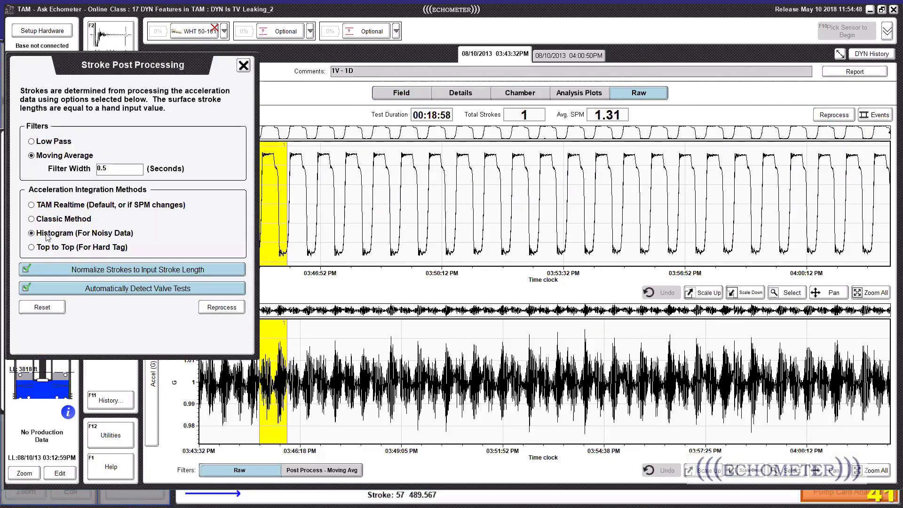
left_click(50, 220)
left_click(236, 310)
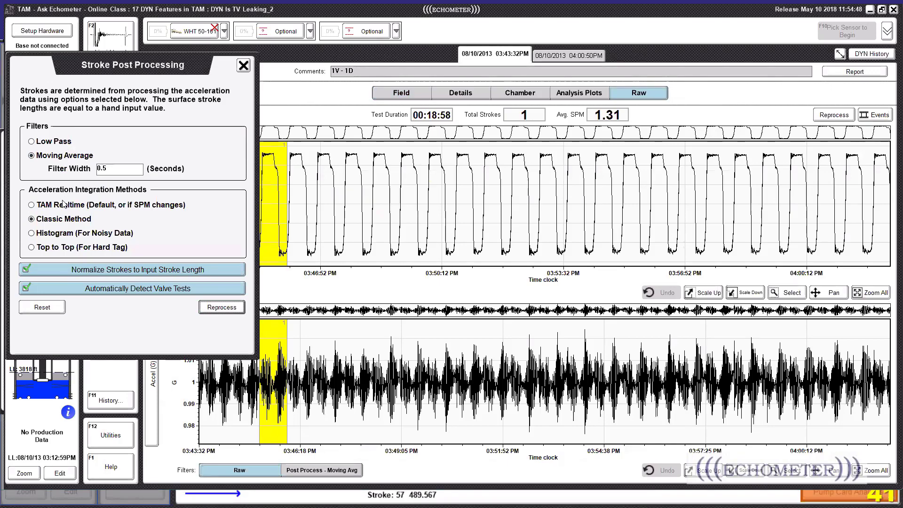
left_click_drag(111, 169, 93, 171)
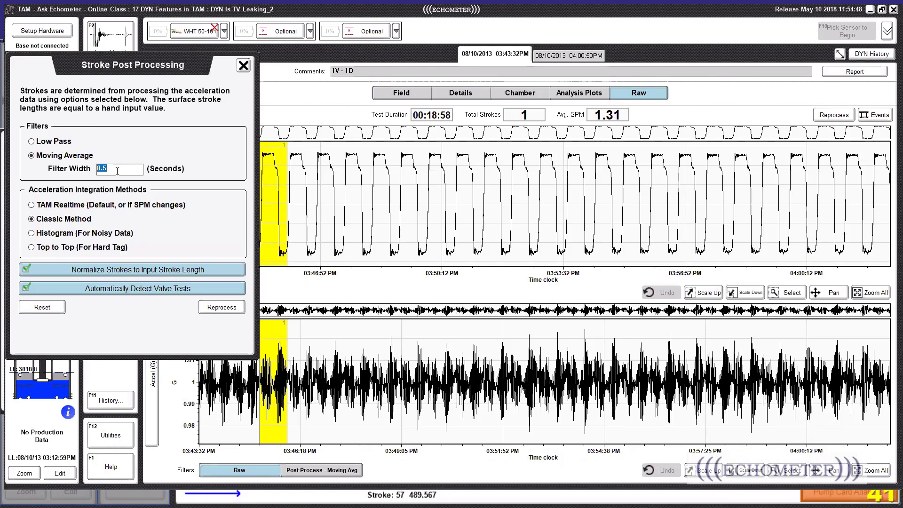
left_click(221, 308)
left_click(195, 218)
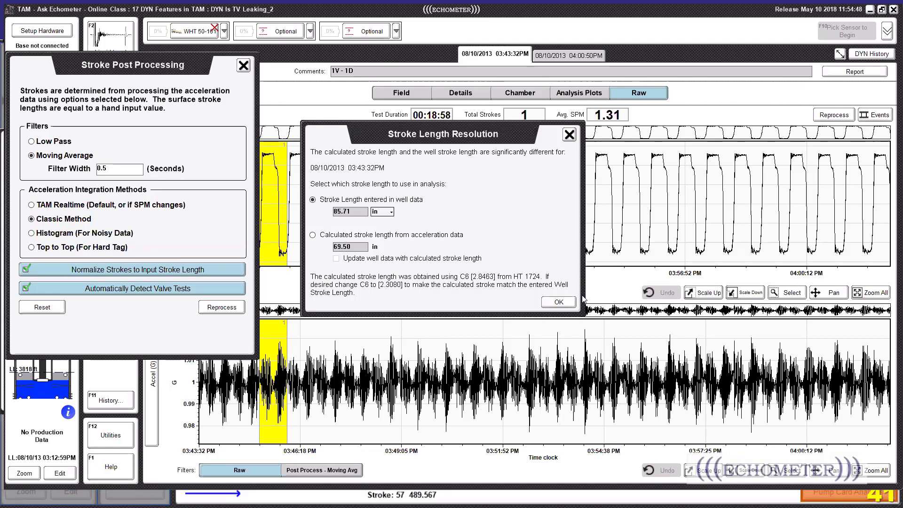
left_click(558, 302)
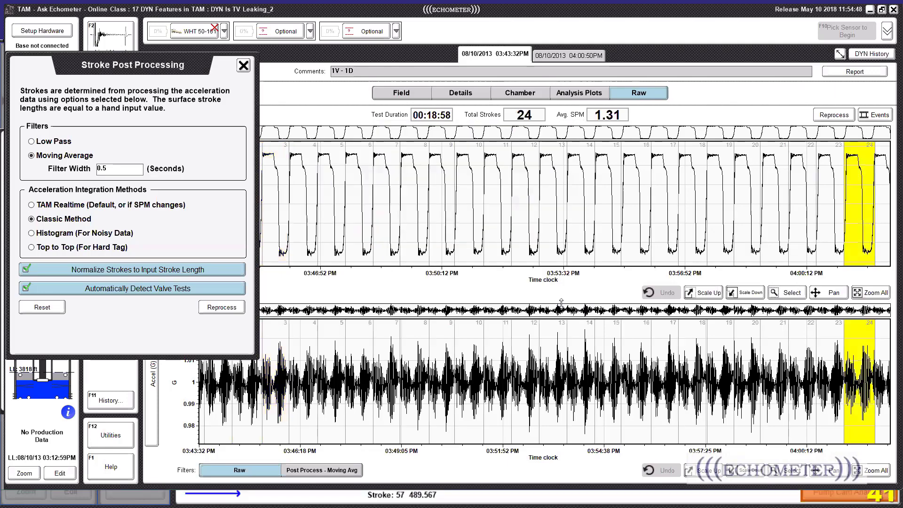
left_click(250, 70)
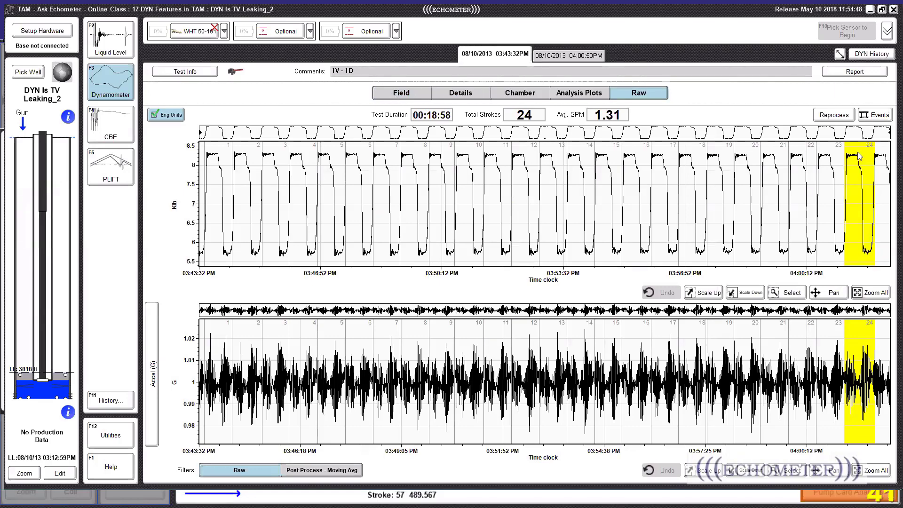
Step: Display the field surface and pump cards of the reprocessed test for stroke 3
left_click(403, 96)
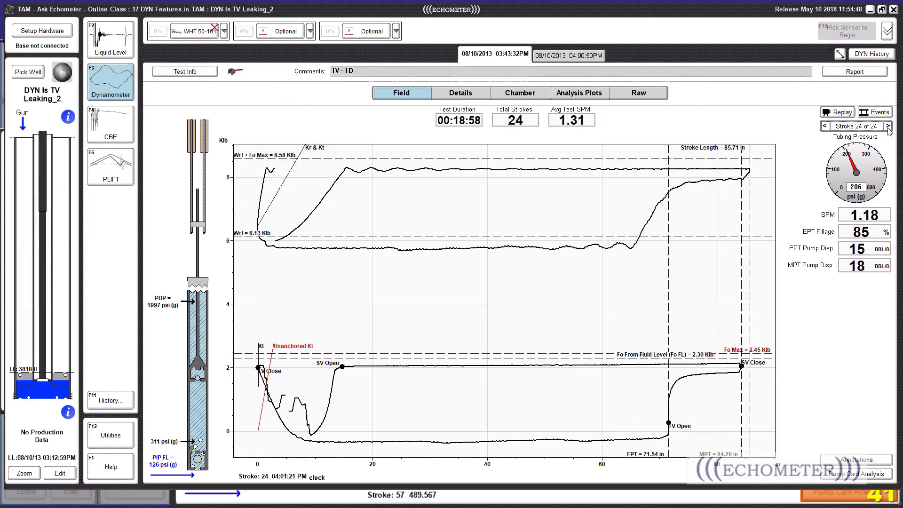
left_click(858, 131)
left_click(853, 151)
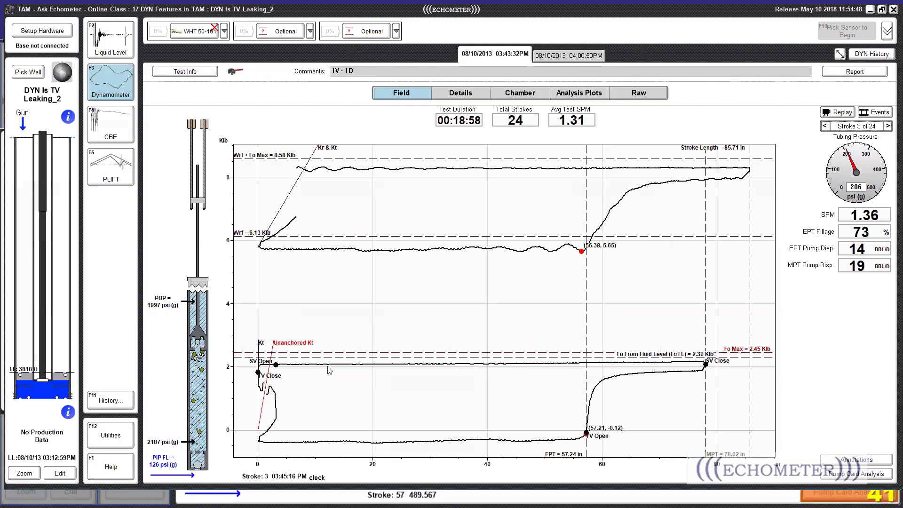
Step: Review the test's stroke thumbnails, and reprocess the 03:43:32PM test with the Low Pass filter and Classic Method
left_click(873, 113)
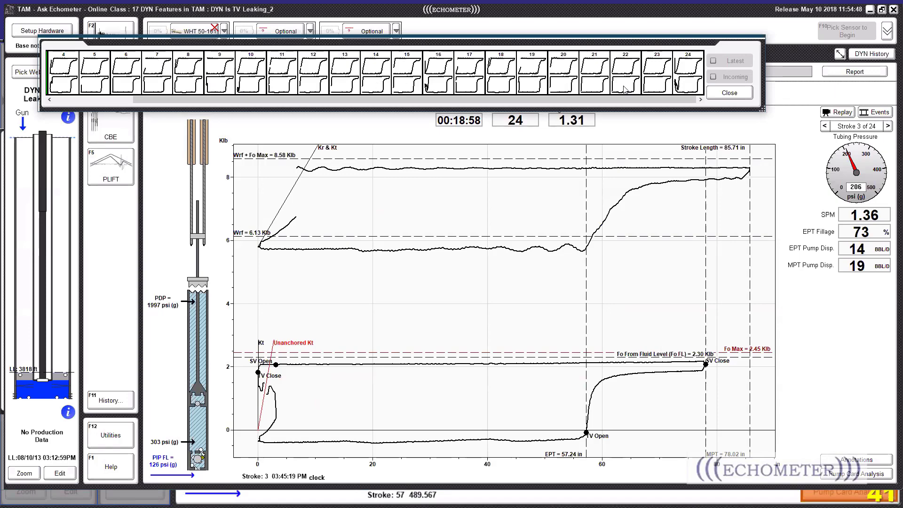
left_click(728, 97)
left_click(644, 93)
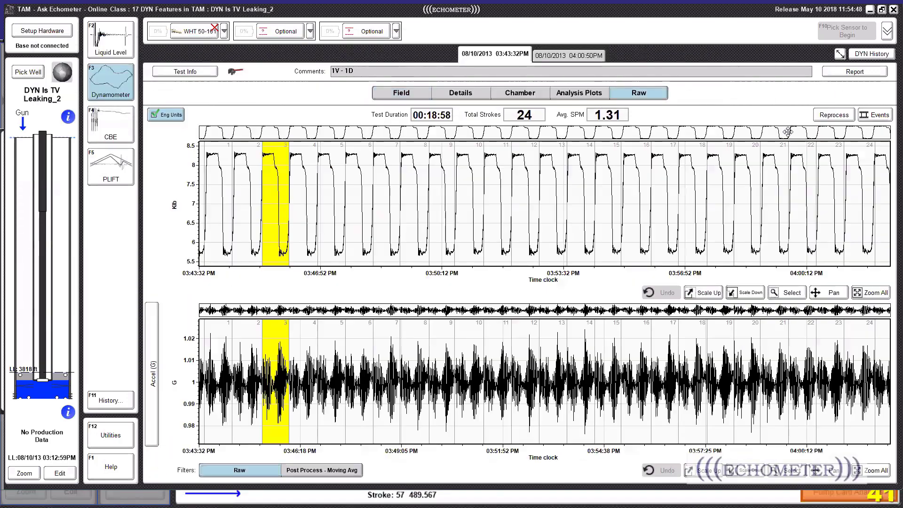
left_click(831, 117)
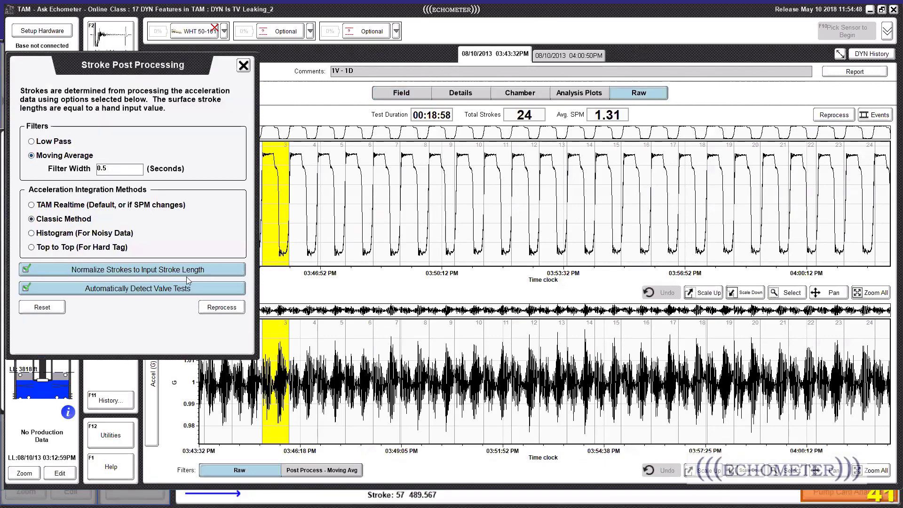
left_click(31, 141)
left_click(217, 307)
left_click(183, 219)
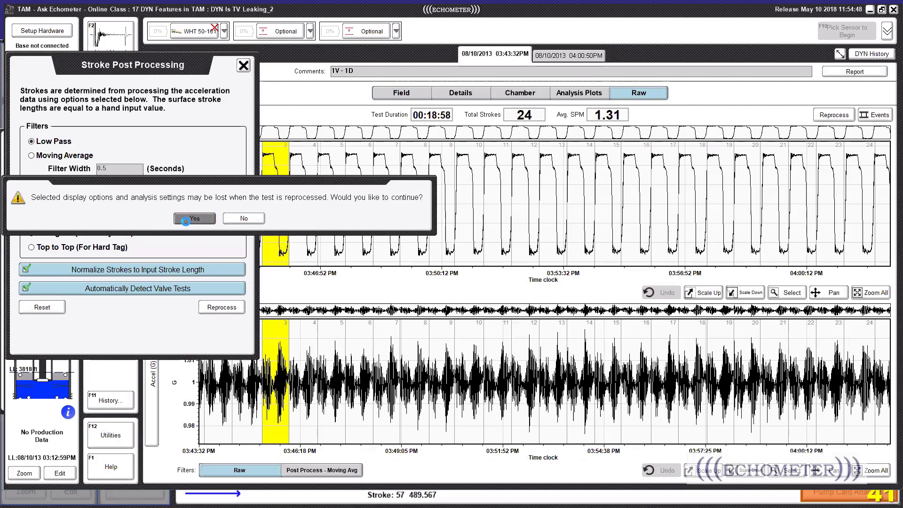
left_click(560, 304)
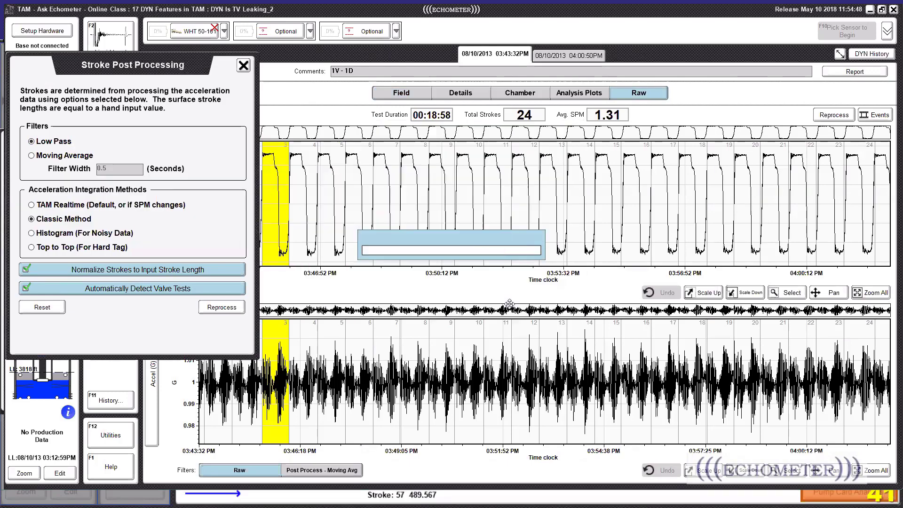
Step: Display the field surface and pump cards of stroke 9 and locate that stroke in the raw load and acceleration data
left_click(875, 116)
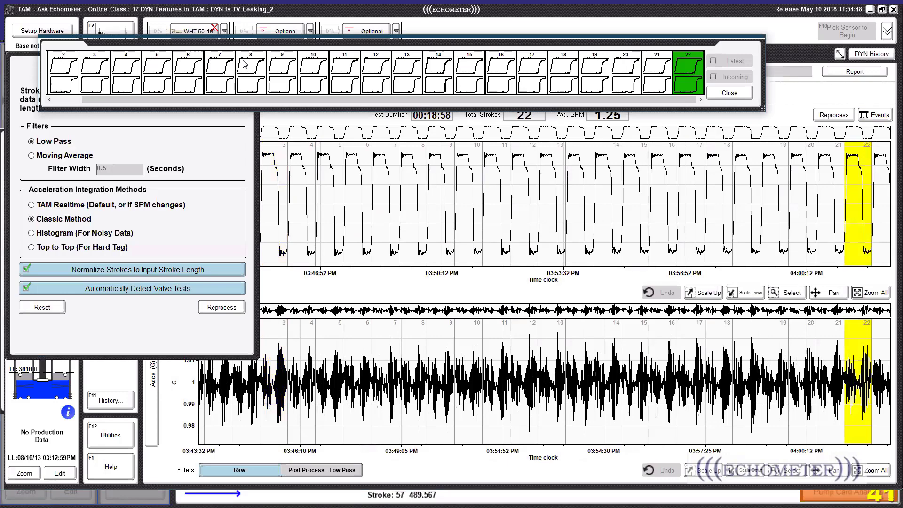
left_click(282, 73)
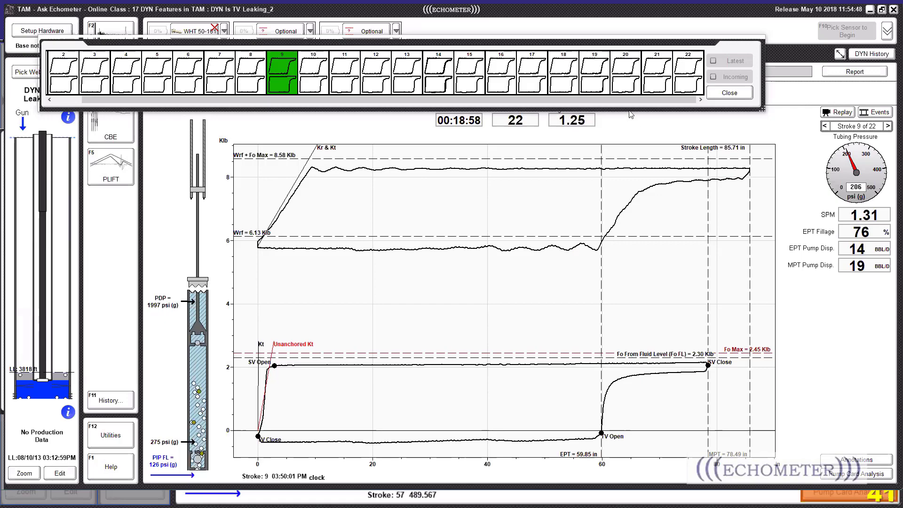
left_click_drag(668, 42, 666, 21)
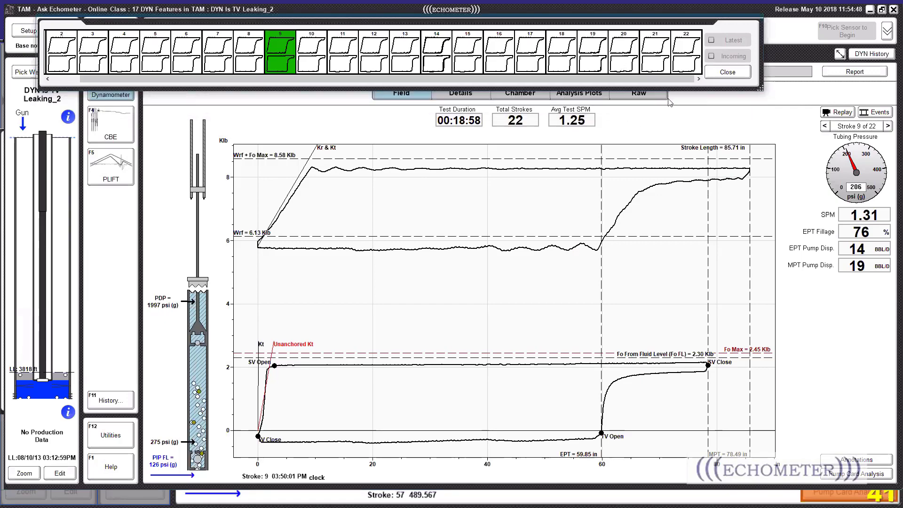
left_click(653, 95)
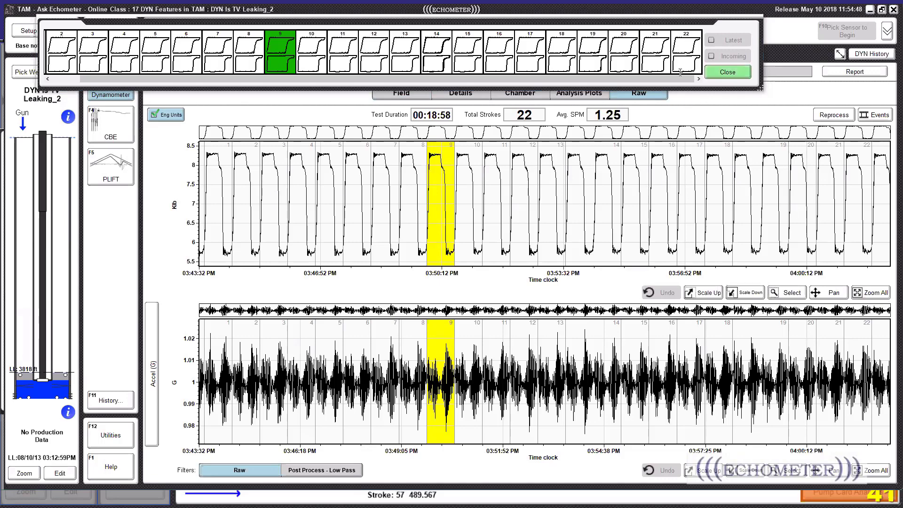
left_click(727, 72)
Step: Place the 04:00:50PM valve test's TV marker on the second falling load curve, starting at about 07:26, with a leakage interval of about 14.4 seconds
left_click(564, 57)
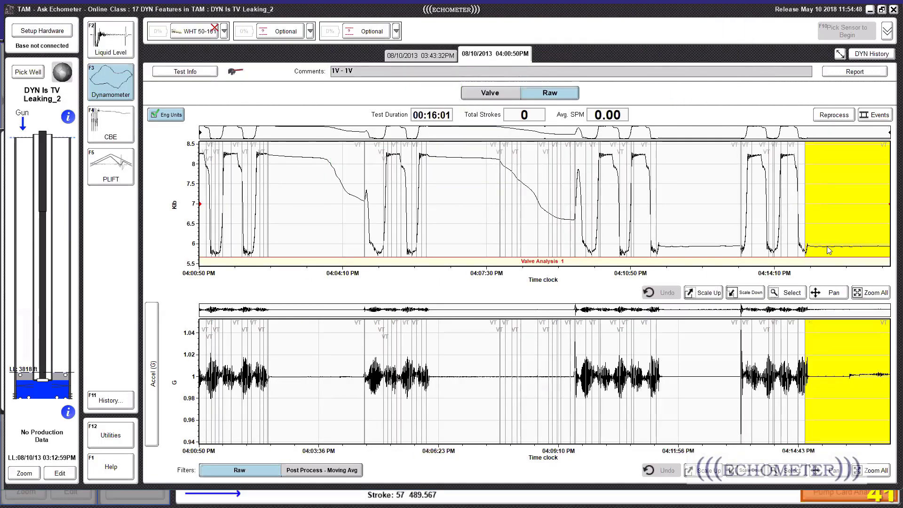
left_click(773, 262)
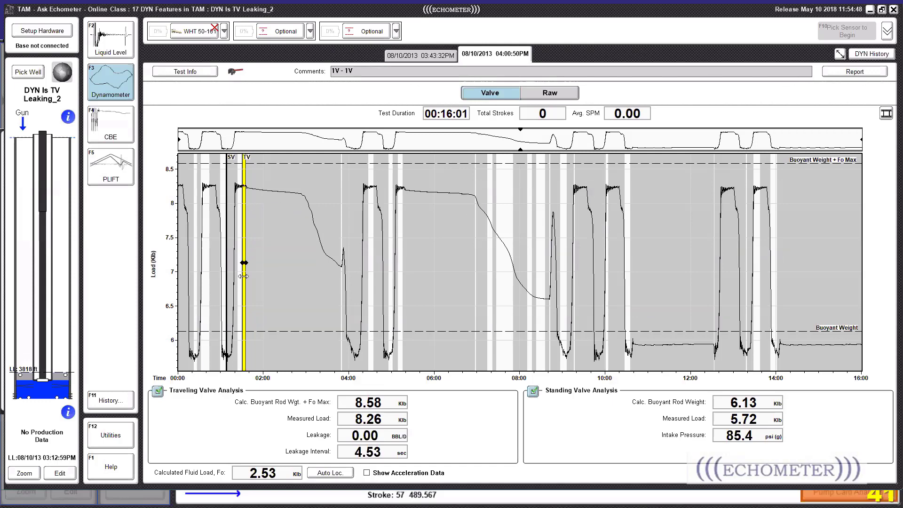
left_click_drag(253, 262, 505, 272)
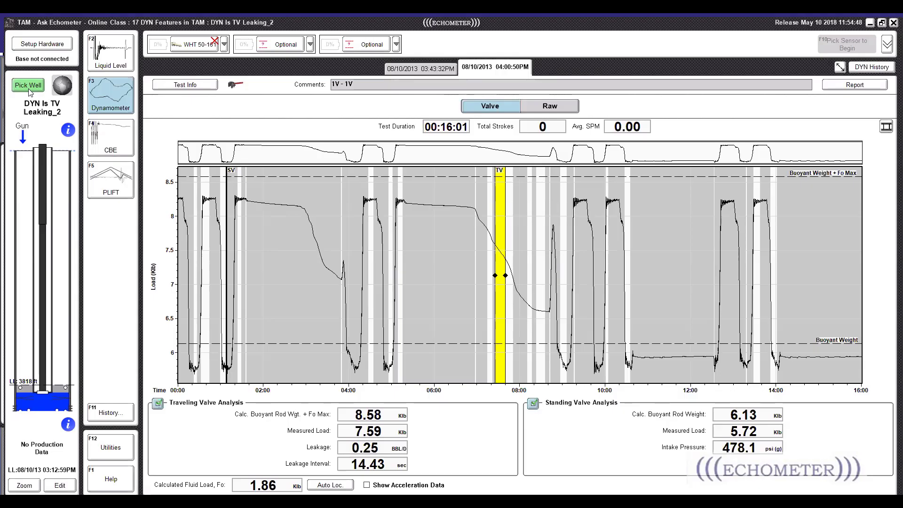
Step: Load the well "DYN Is the Pump hitting up!!!" and display its 09/27/2007 09:36:20AM dynamometer test
left_click(29, 87)
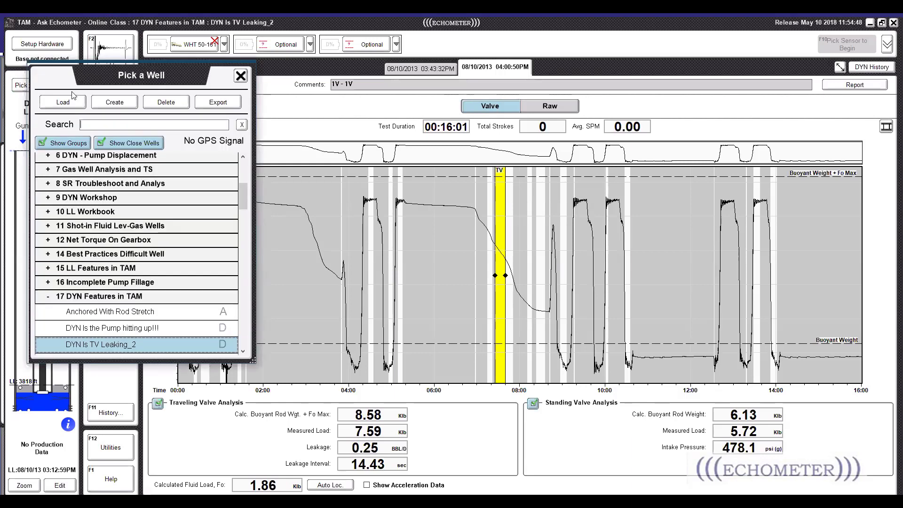
double_click(138, 328)
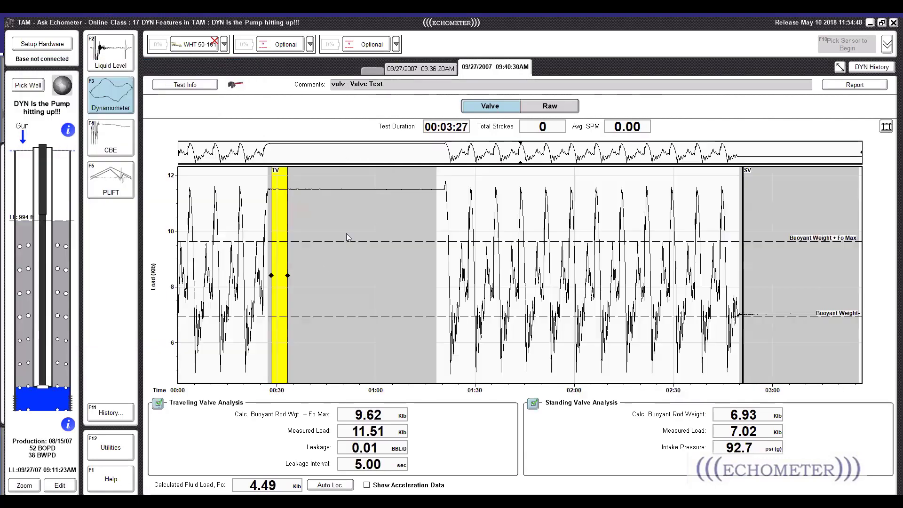
left_click(415, 71)
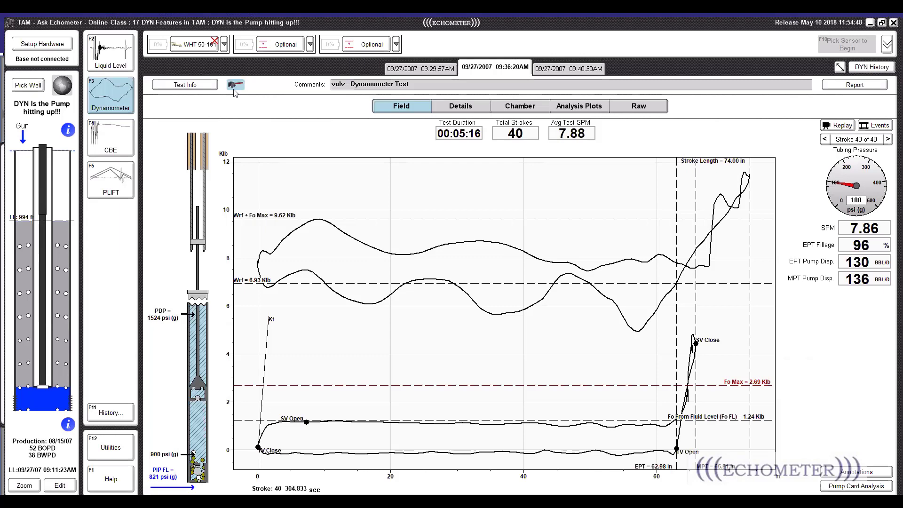
Step: Enable the Rod/Tubing Stretch on Surface Card annotation and show the detailed dynamometer card of stroke 40
mouse_move(236, 89)
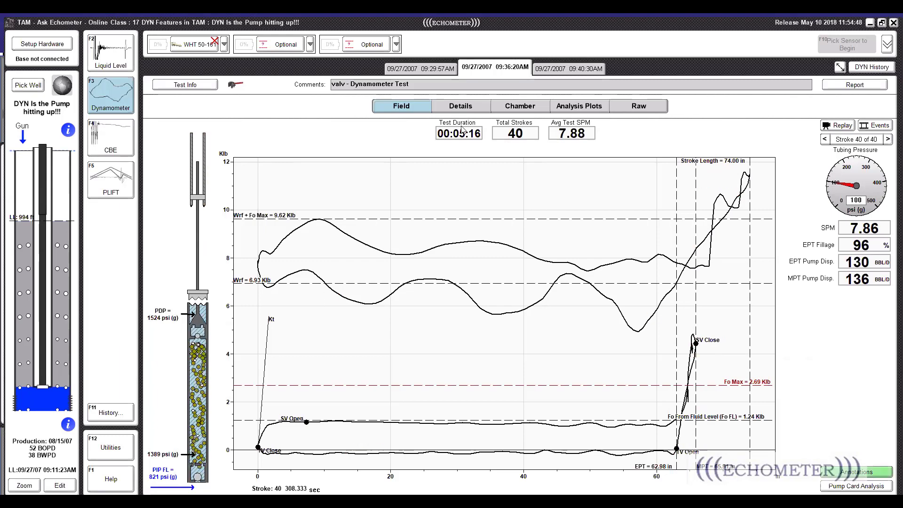
left_click(857, 473)
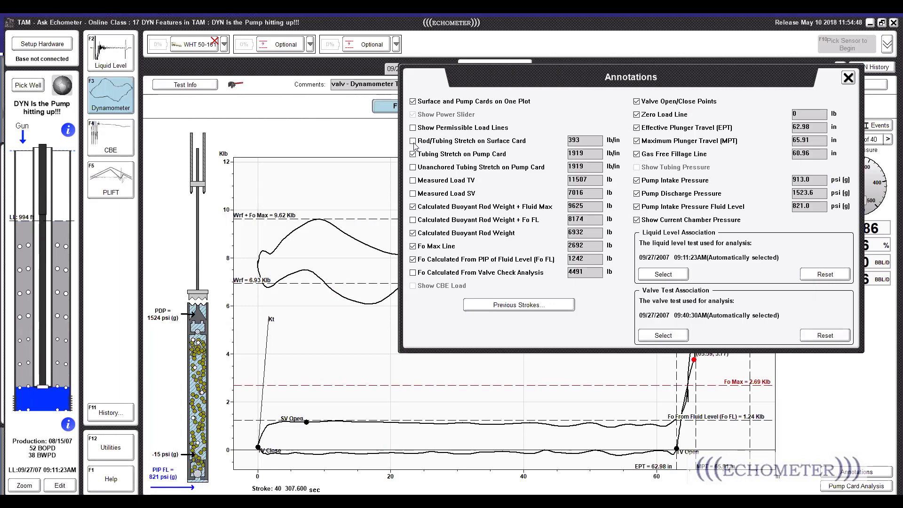
left_click(413, 142)
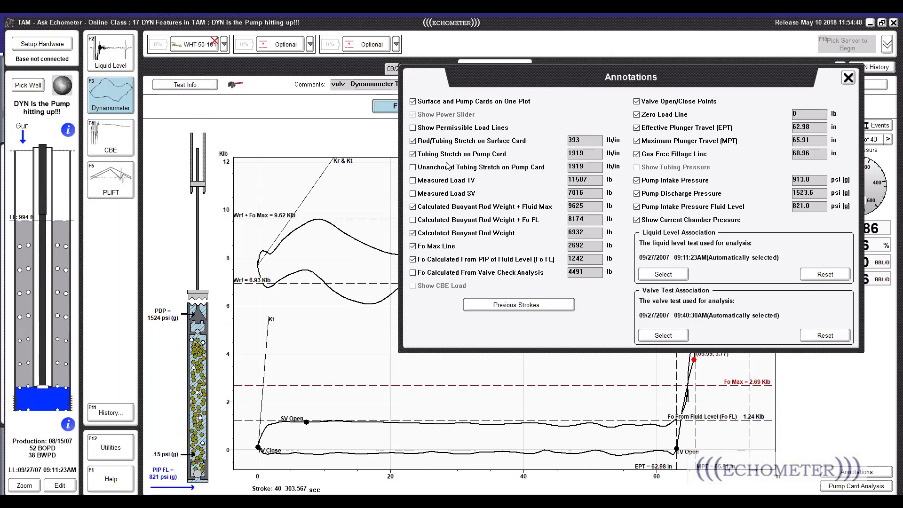
left_click(413, 142)
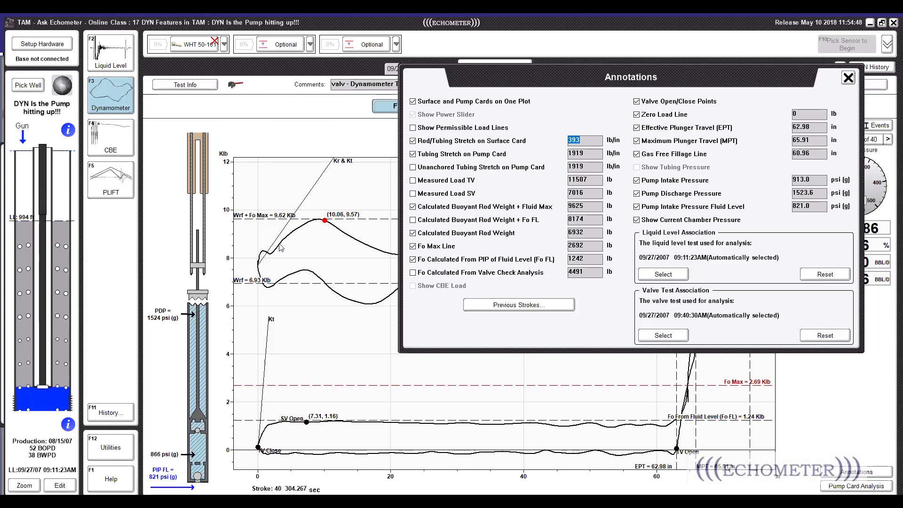
left_click(420, 142)
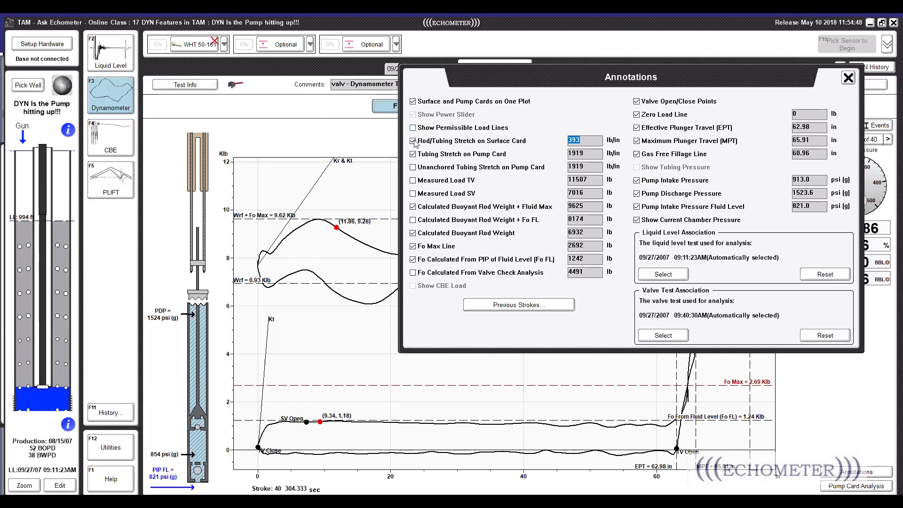
left_click(848, 78)
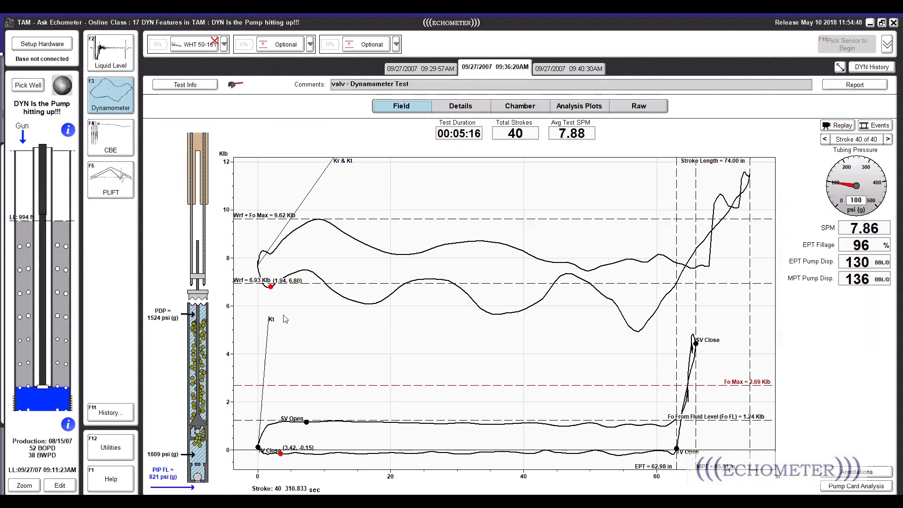
left_click(460, 107)
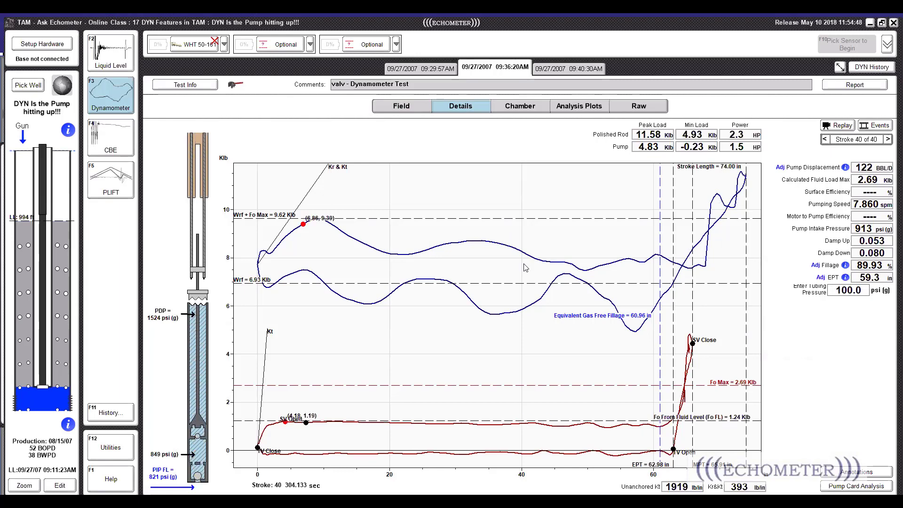
Step: Switch to PowerPoint and move the red Kr & Kt slope line onto the surface card's steep segment near the end of the upstroke
key("alt")
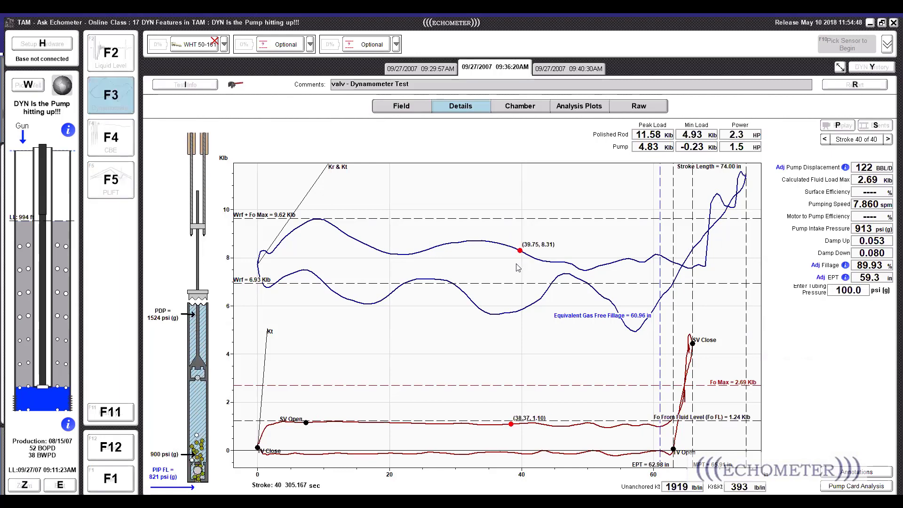
key("alt+Tab")
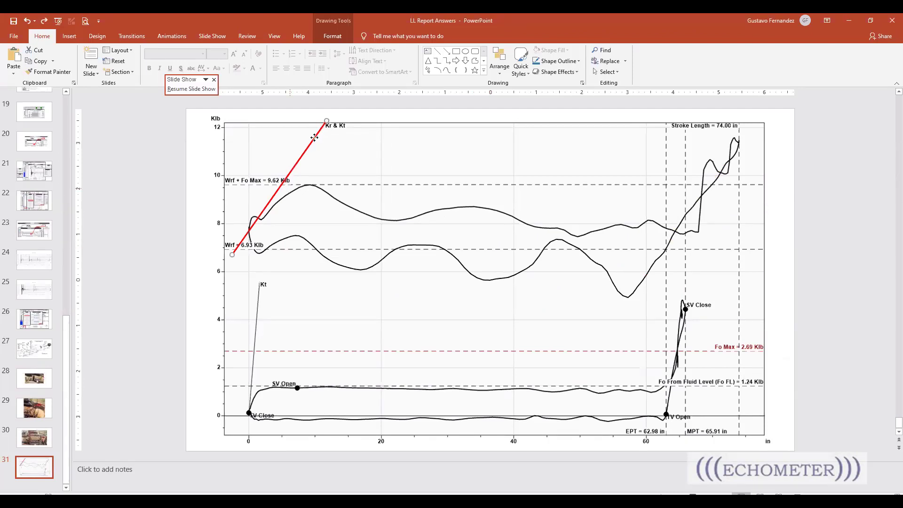
left_click_drag(316, 137, 314, 140)
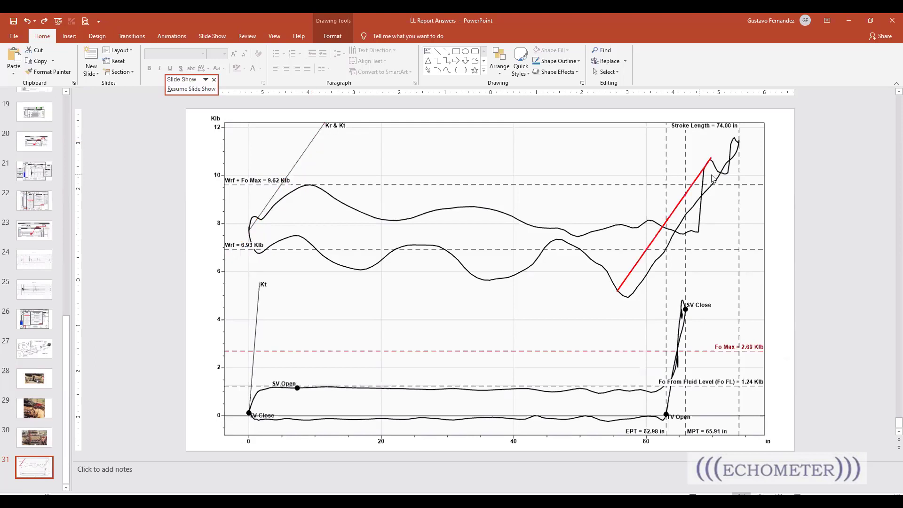
left_click_drag(716, 174, 716, 177)
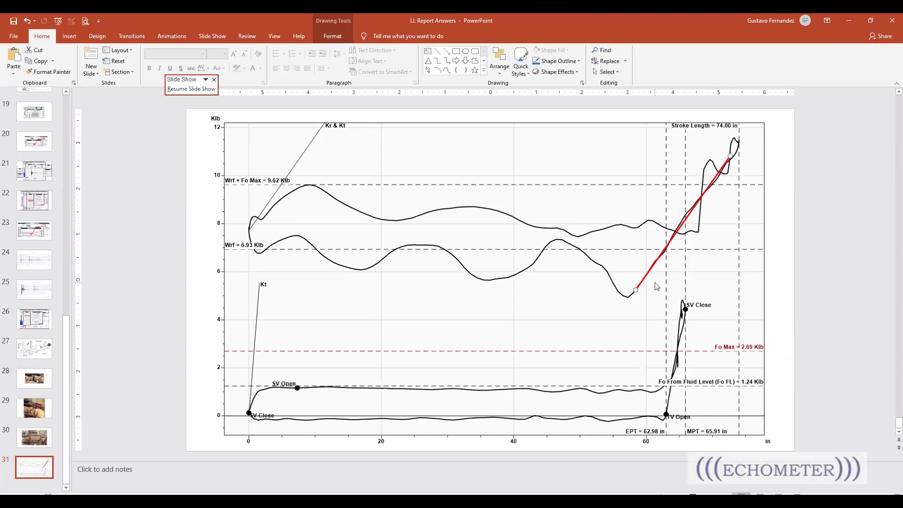
Step: Switch to the Excel chart of the plunger stopping at top of barrel, inspect its Stretch Top of Stroke line, and return to TAM
key("alt+Tab")
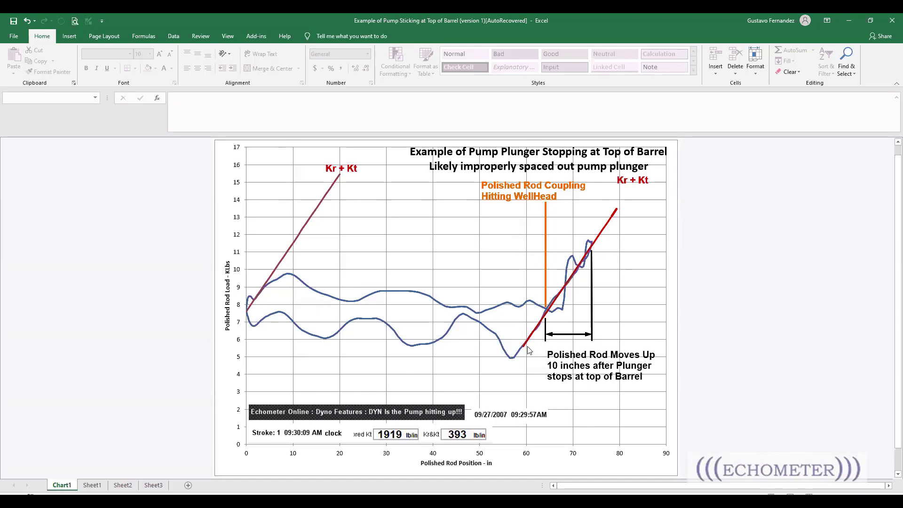
mouse_move(528, 349)
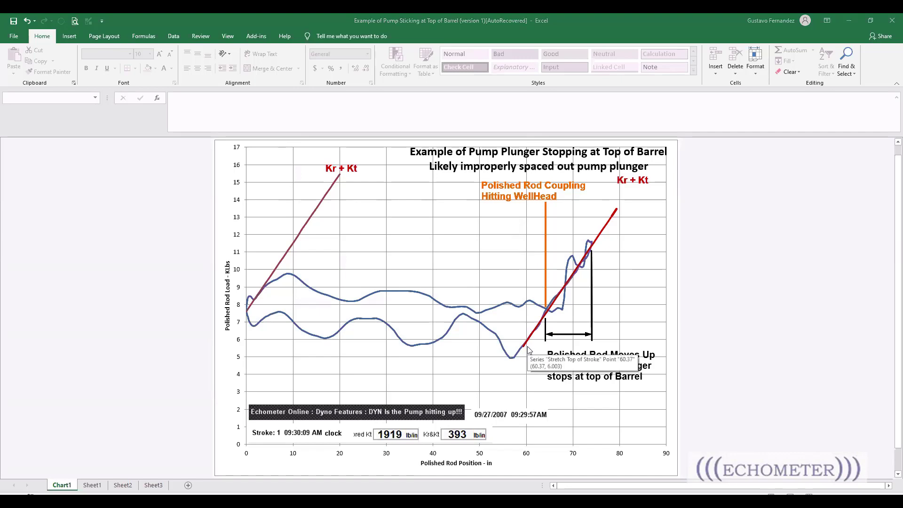
key("alt+Tab")
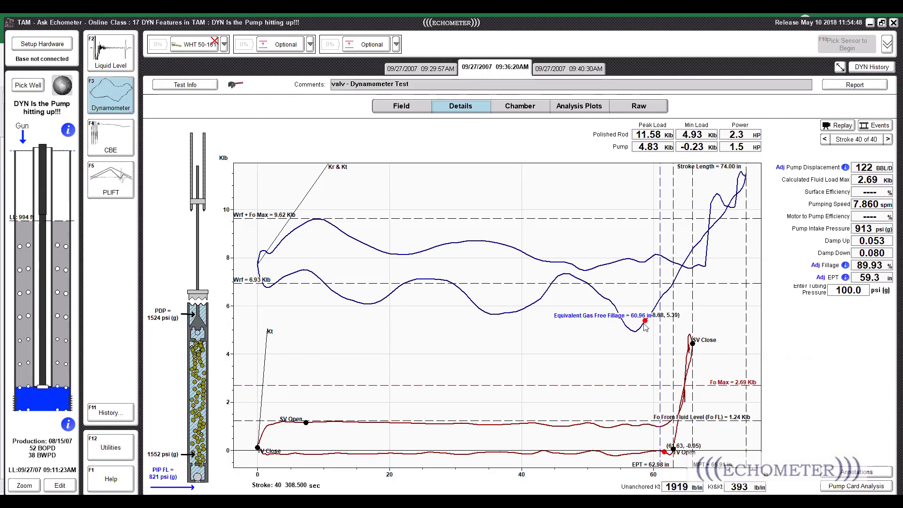
Step: Open stroke 40's analysis plots, place the cursor at 2.700 seconds where polished rod load jumps, and check the elapsed time unit options
left_click(582, 109)
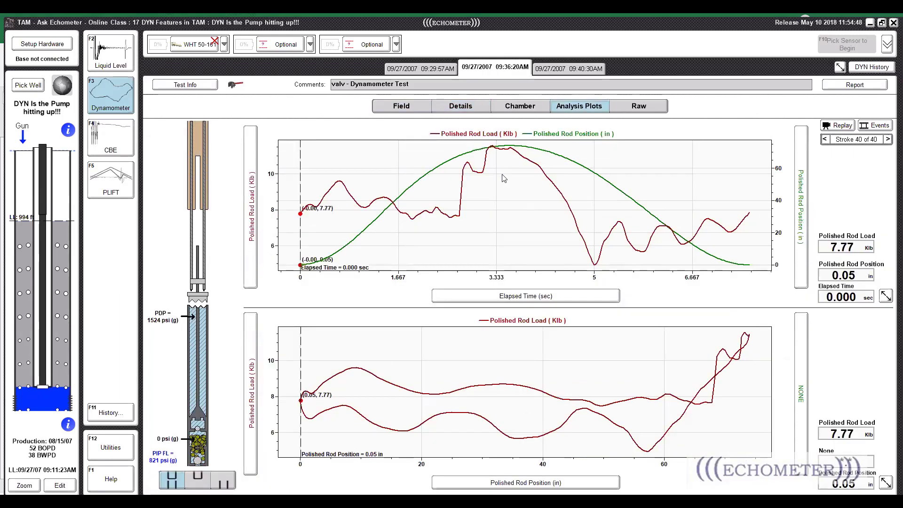
left_click(252, 233)
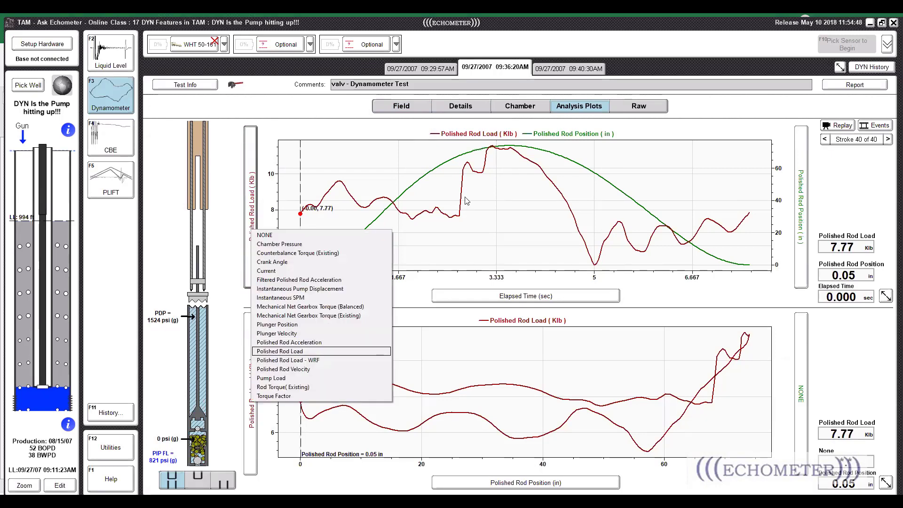
left_click(449, 189)
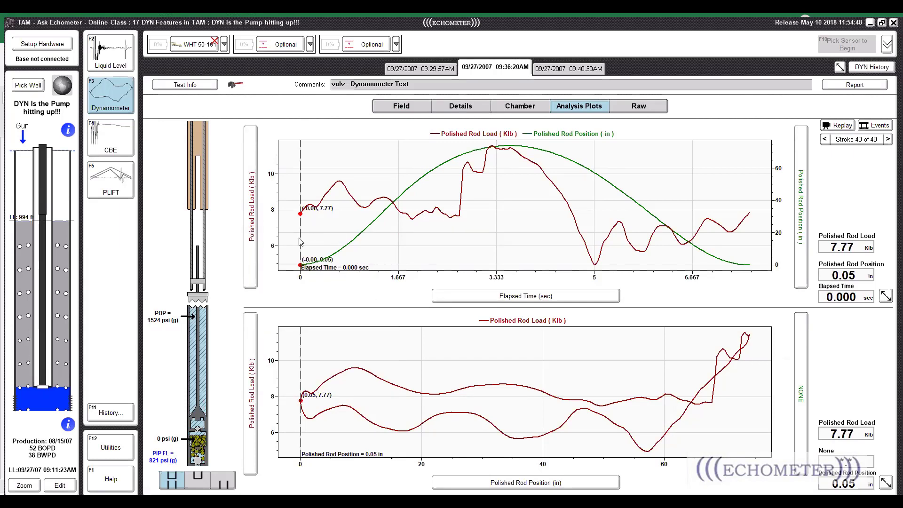
left_click_drag(302, 237, 460, 282)
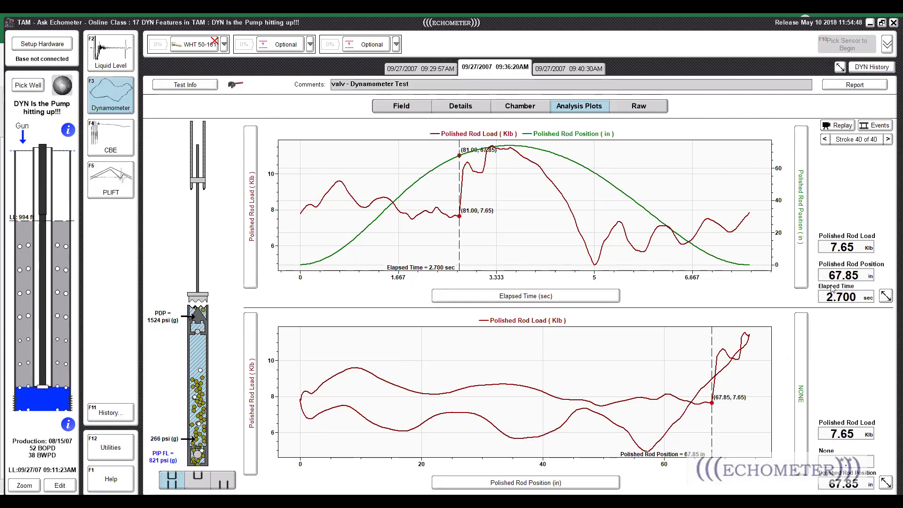
left_click(867, 299)
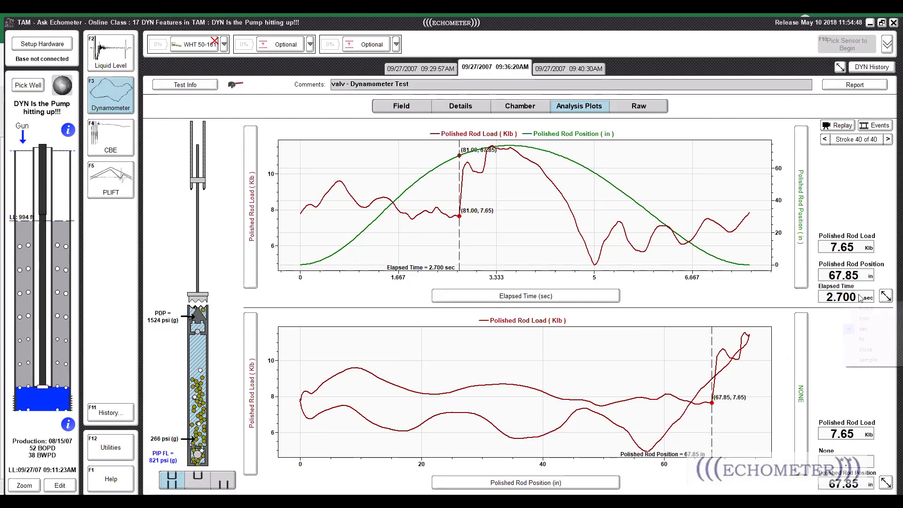
left_click(860, 352)
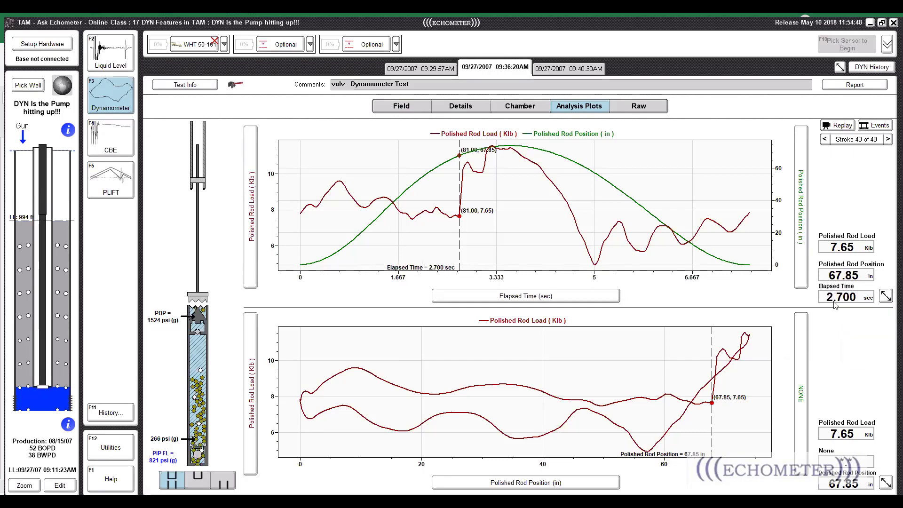
Step: Compare the polished rod load at 2.700 and 3.100 seconds with the plot cursor, ending at 2.700 seconds
left_click(840, 307)
left_click(459, 218)
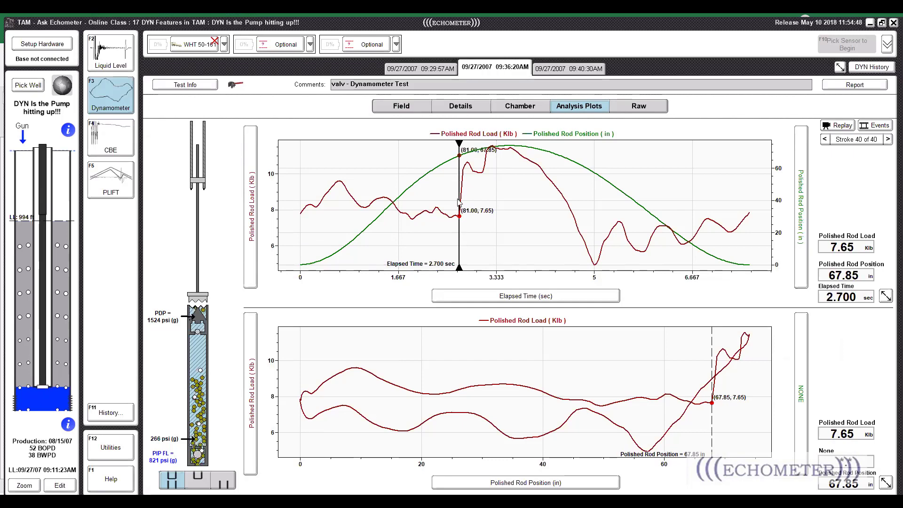
mouse_move(461, 236)
left_mouse_down()
mouse_move(486, 239)
mouse_move(458, 250)
left_mouse_up()
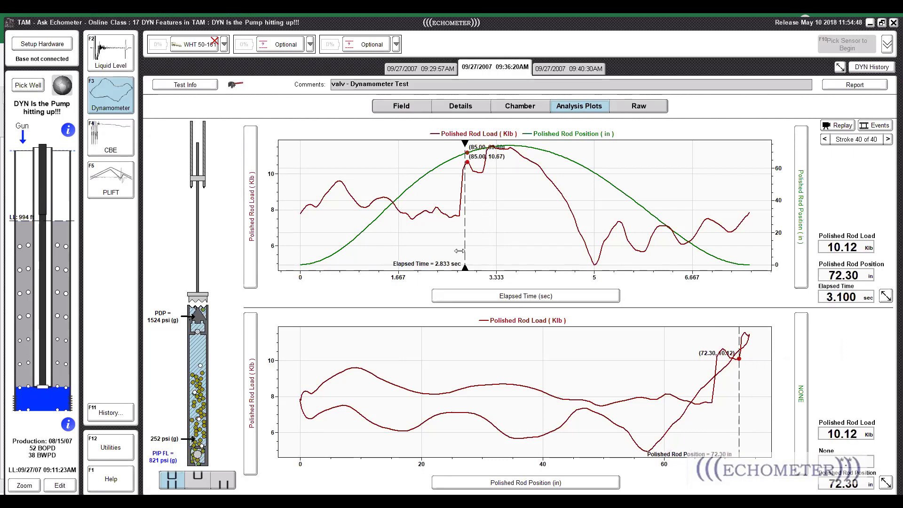
left_click(459, 251)
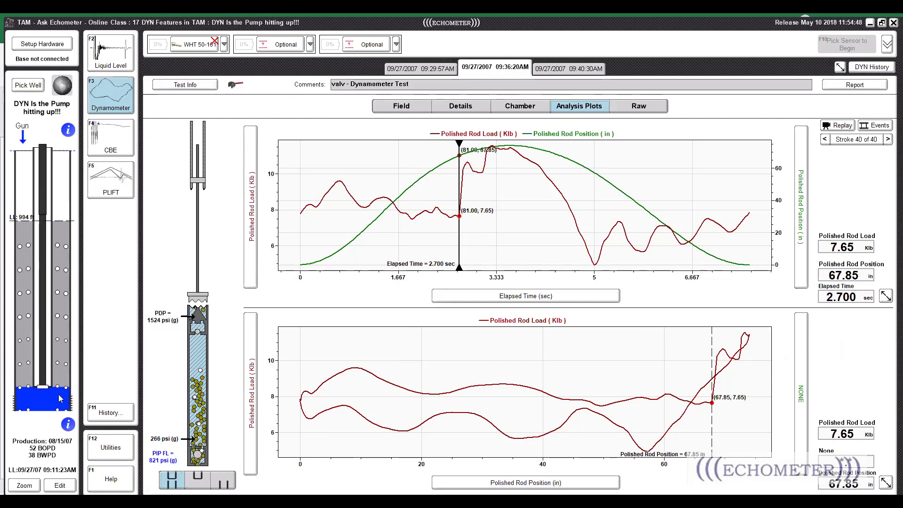
Step: Check the tubing's bottom depth in the well properties and place the plot cursor at 3.100 seconds, at the second load jump
double_click(53, 380)
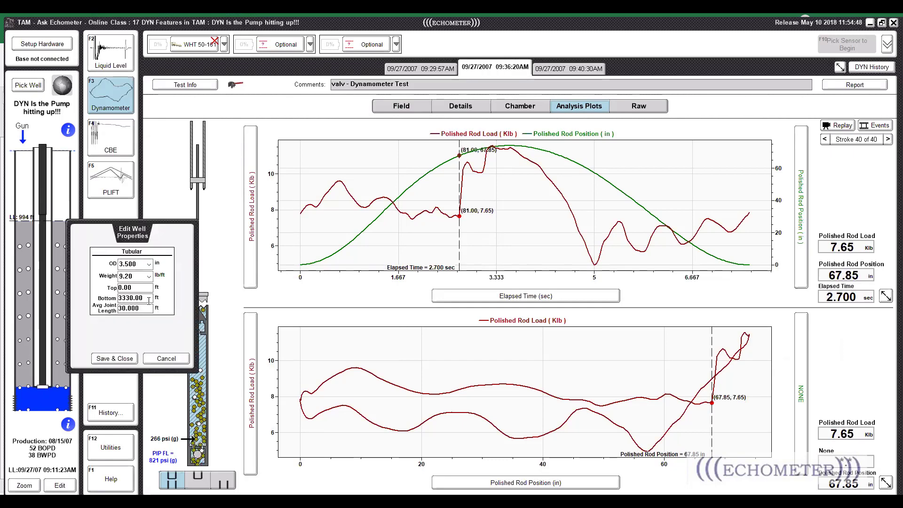
left_click(179, 361)
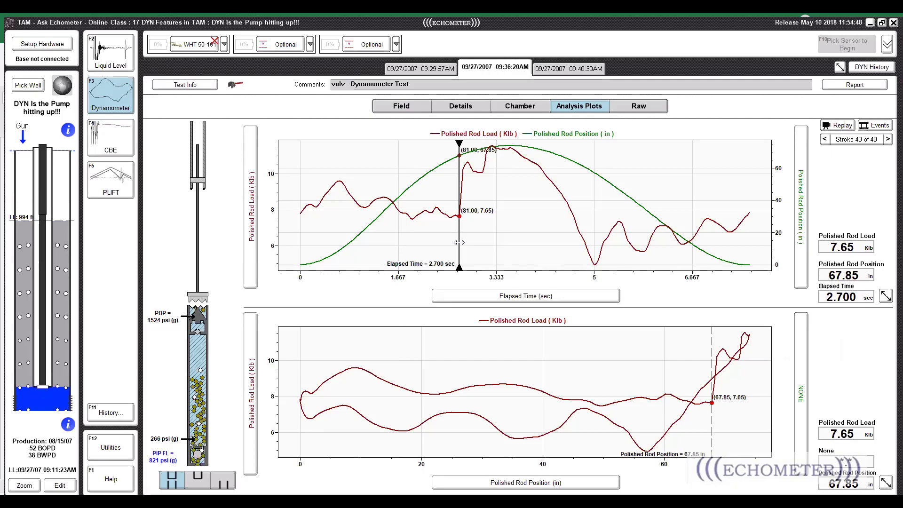
mouse_move(464, 241)
left_mouse_down()
mouse_move(483, 243)
mouse_move(458, 255)
mouse_move(459, 225)
mouse_move(483, 240)
left_mouse_up()
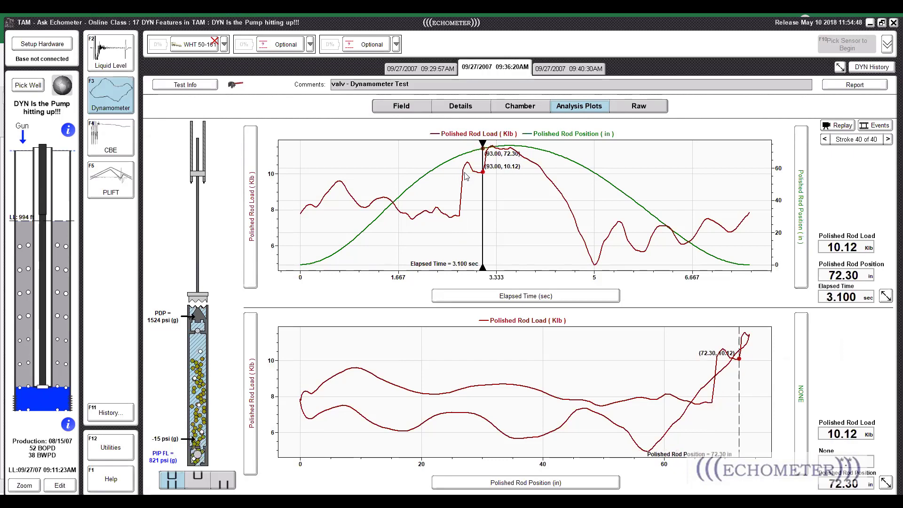
left_click_drag(480, 169, 481, 169)
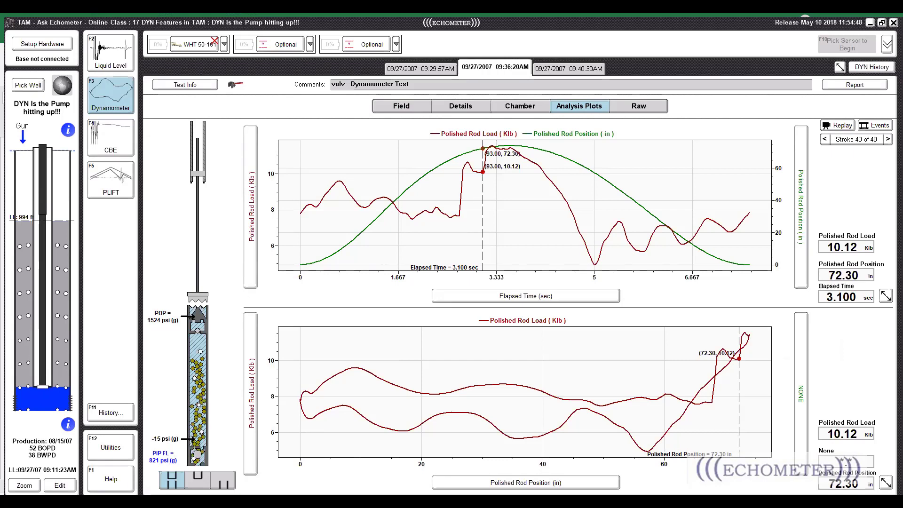
Step: Switch to Calculator and compute 3330 × 2 ÷ 16000, rechecking the tubing's bottom depth in TAM's well properties
key("alt+Tab")
key("Escape")
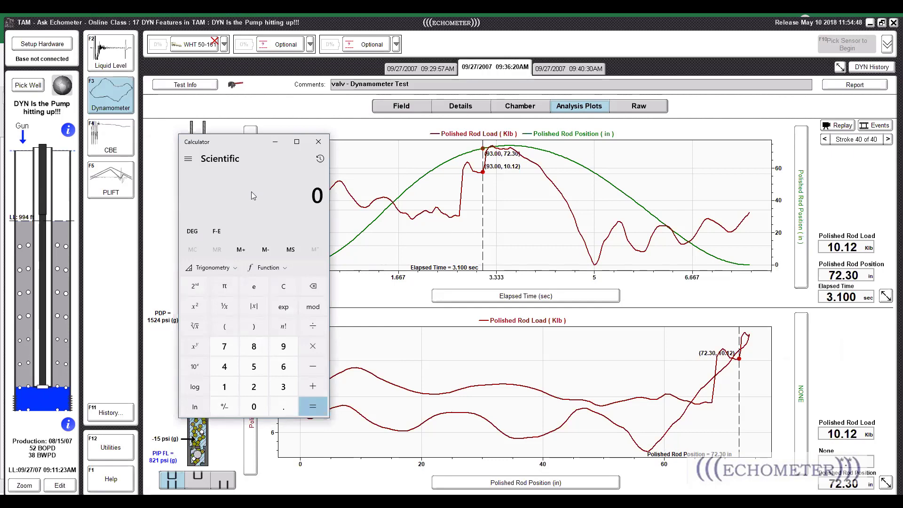
type("3,330")
left_click(52, 336)
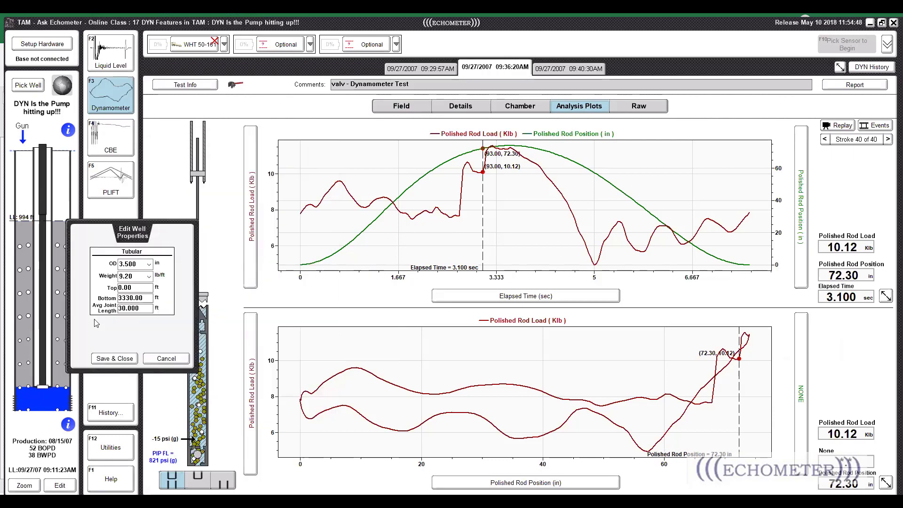
left_click(296, 232)
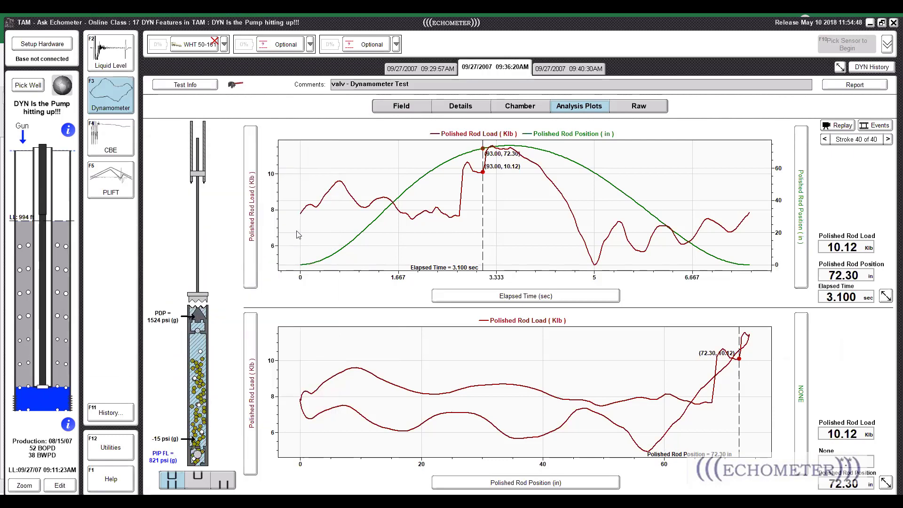
key("alt+Tab")
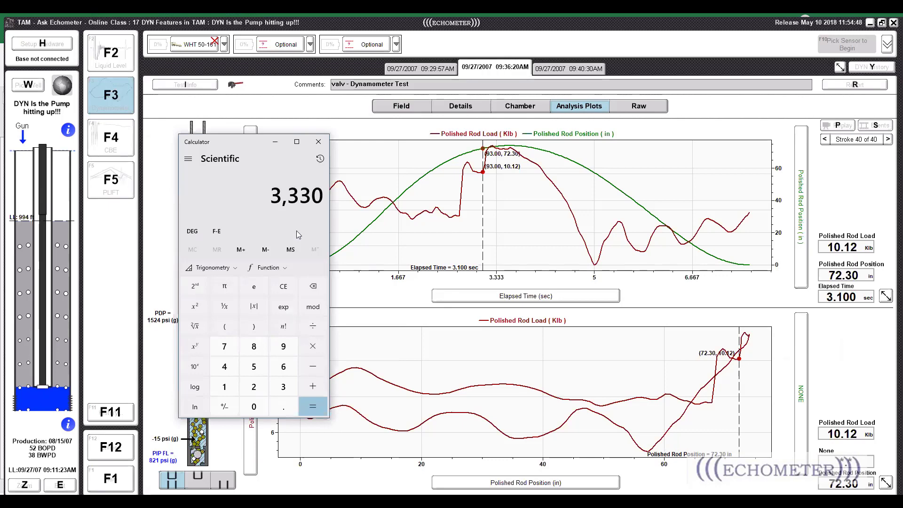
type("*2/1600")
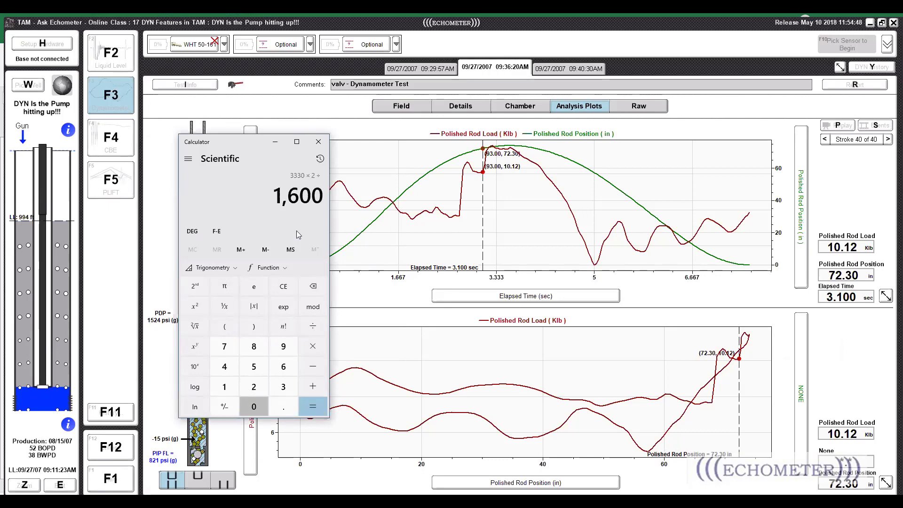
type("0")
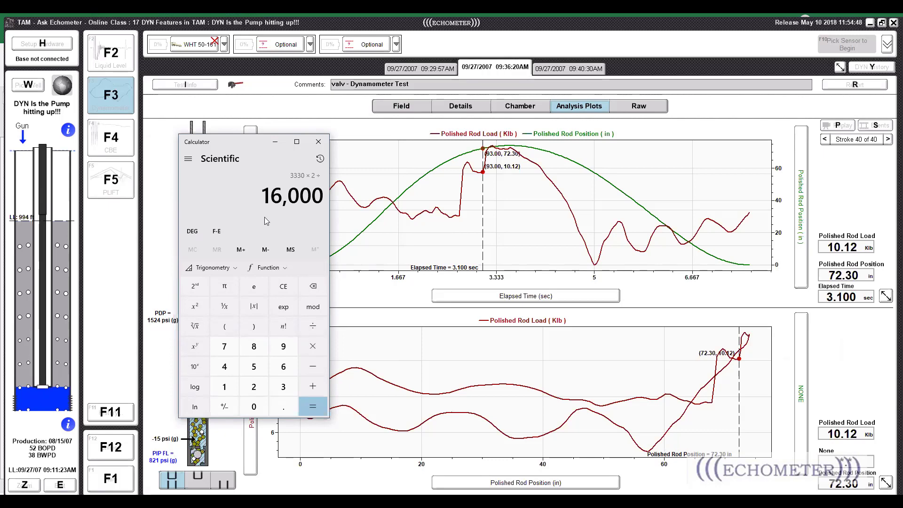
left_click(319, 410)
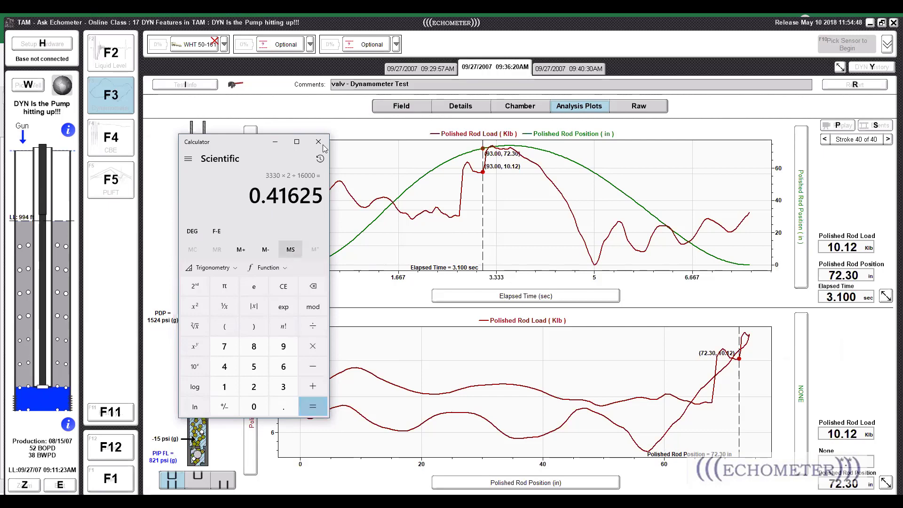
Step: Return to TAM, move the plot cursor back to 2.700 seconds and show the field dynamometer cards
left_click(480, 190)
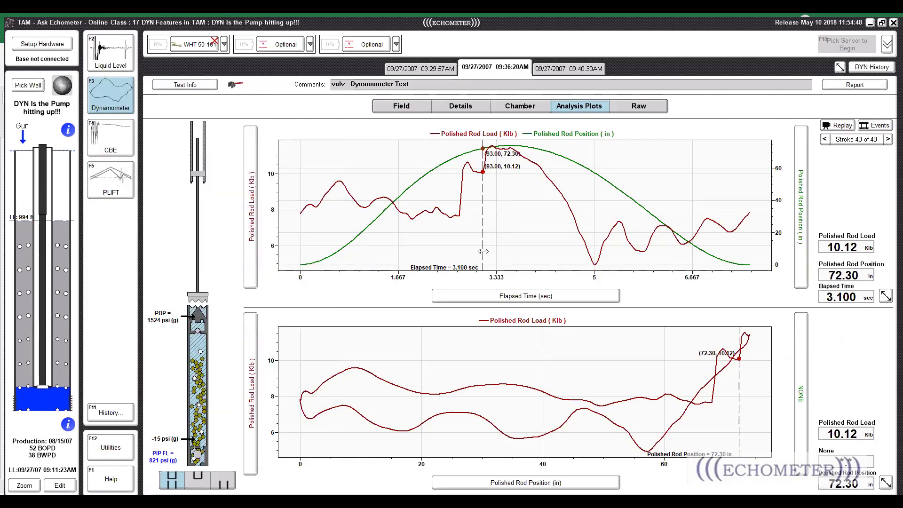
left_click_drag(481, 256, 458, 256)
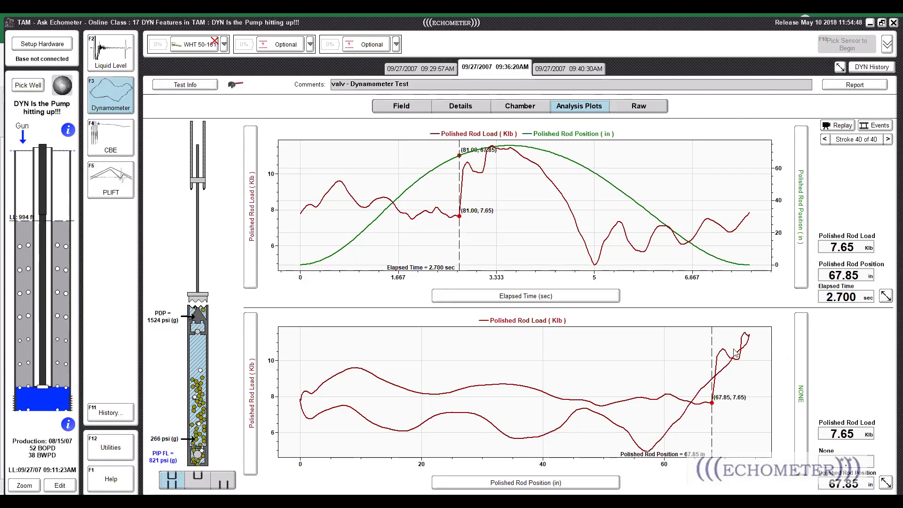
left_click(401, 107)
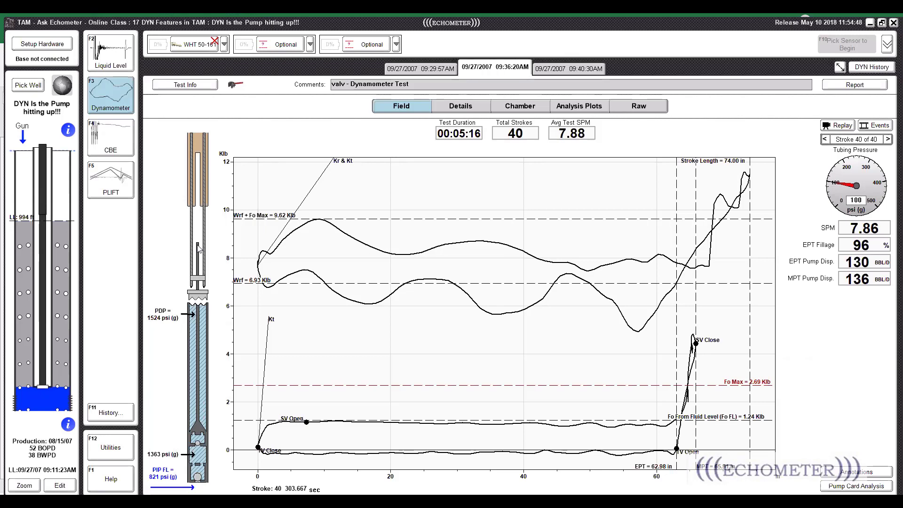
Step: Disable the Surface and Pump Cards on One Plot and Rod/Tubing Stretch on Surface Card annotations
left_click(854, 474)
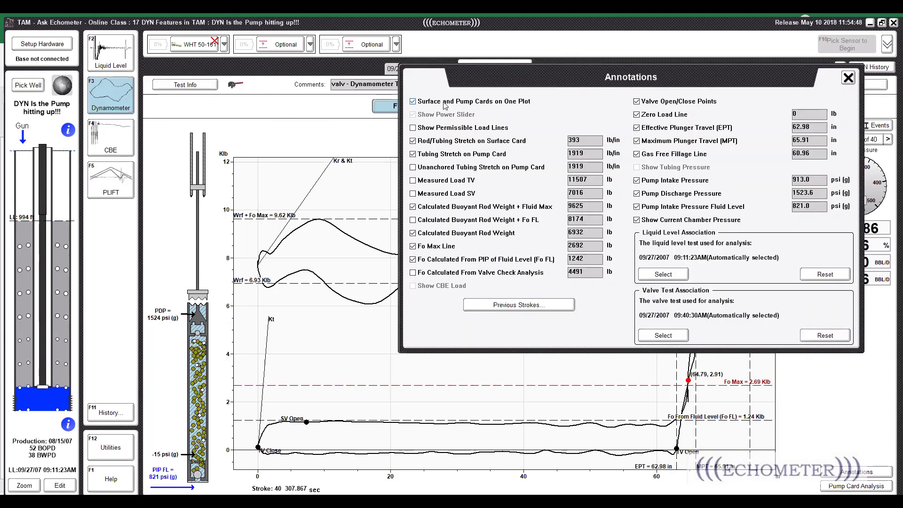
left_click(447, 142)
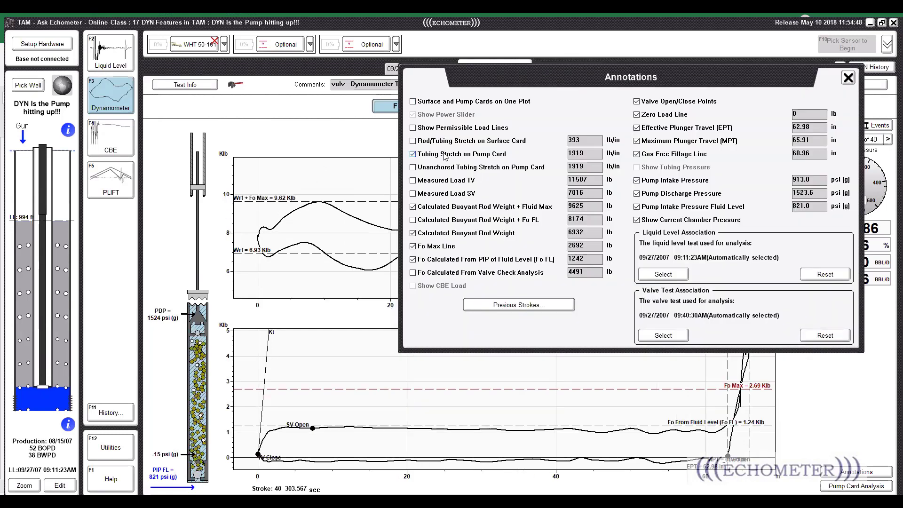
left_click(444, 152)
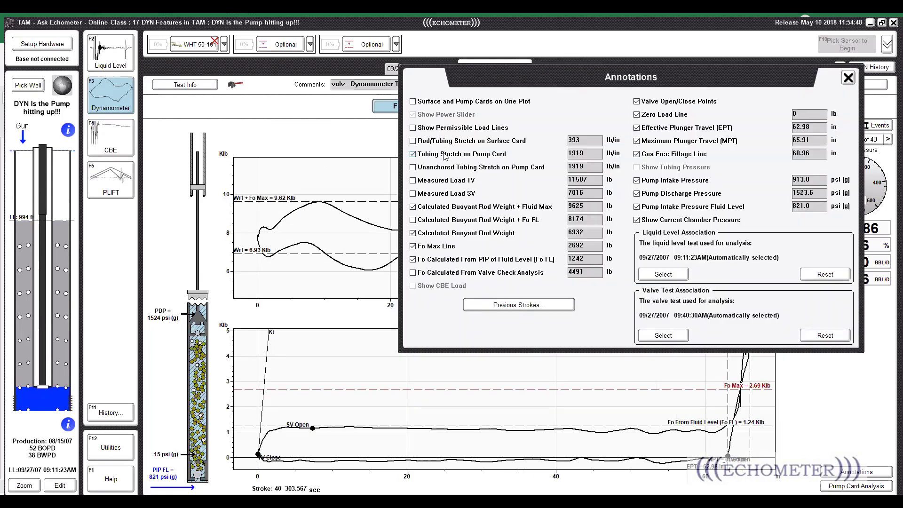
left_click(848, 77)
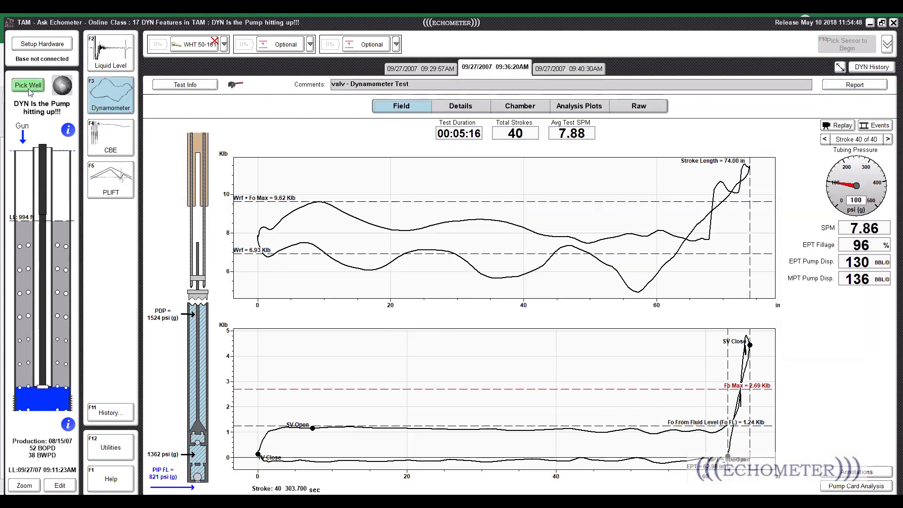
Step: Load the well DYN Stuck Plunger_2 from the group 17 DYN Features in TAM
left_click(27, 86)
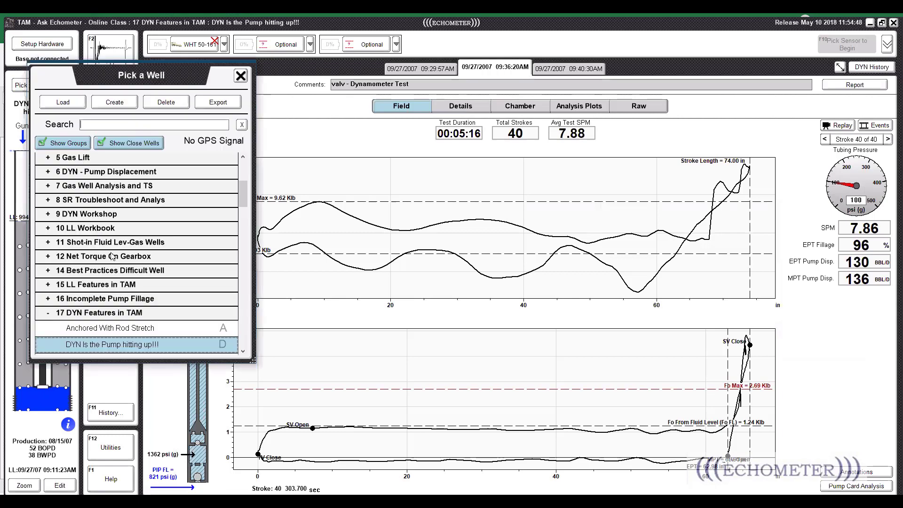
scroll(112, 256, "down", 2)
scroll(111, 306, "down", 2)
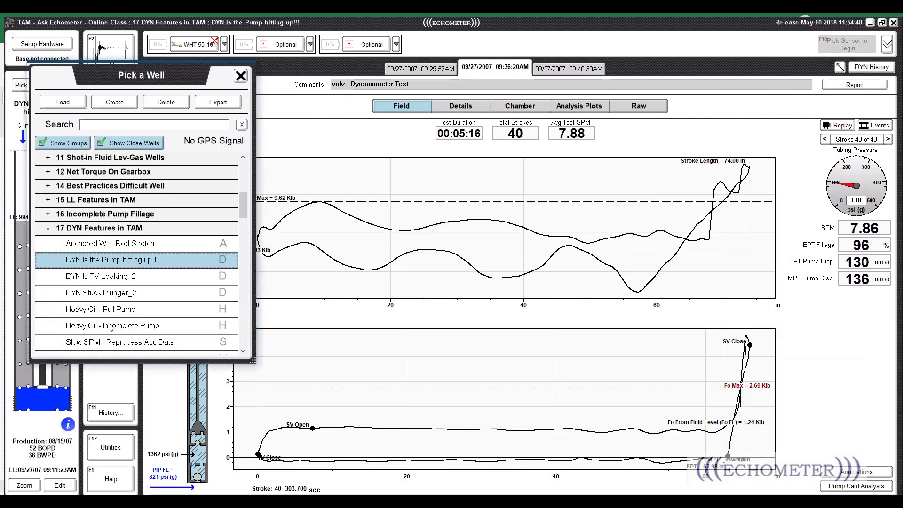
left_click(106, 294)
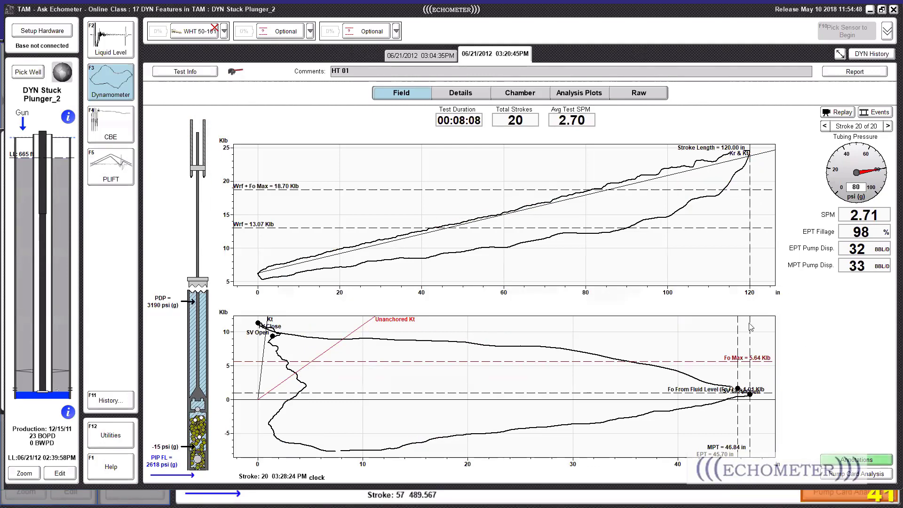
Step: Toggle the Rod/Tubing Stretch on Surface Card annotation off and on, and examine the stretch values against both cards
left_click(846, 459)
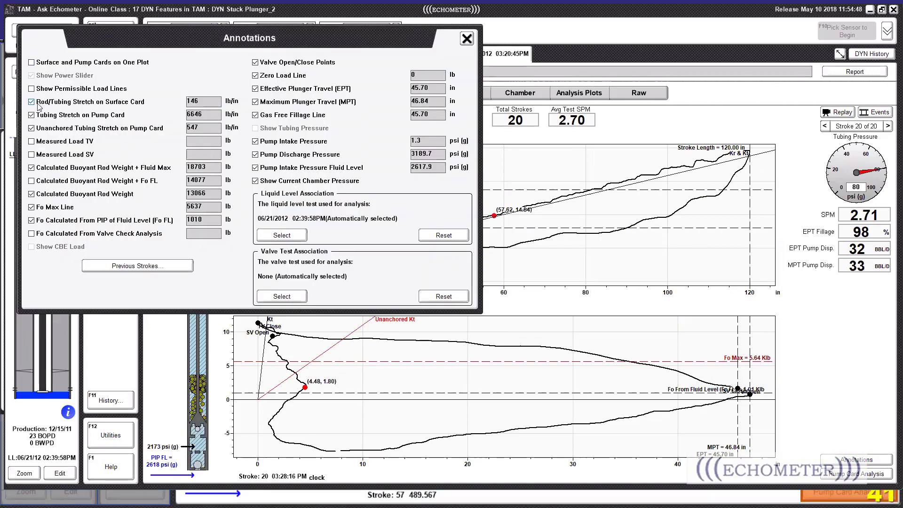
left_click(32, 103)
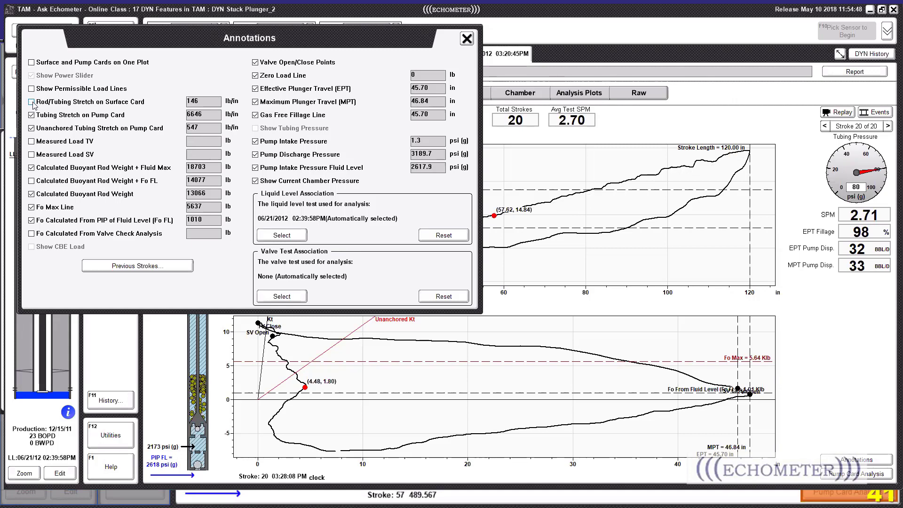
left_click(31, 102)
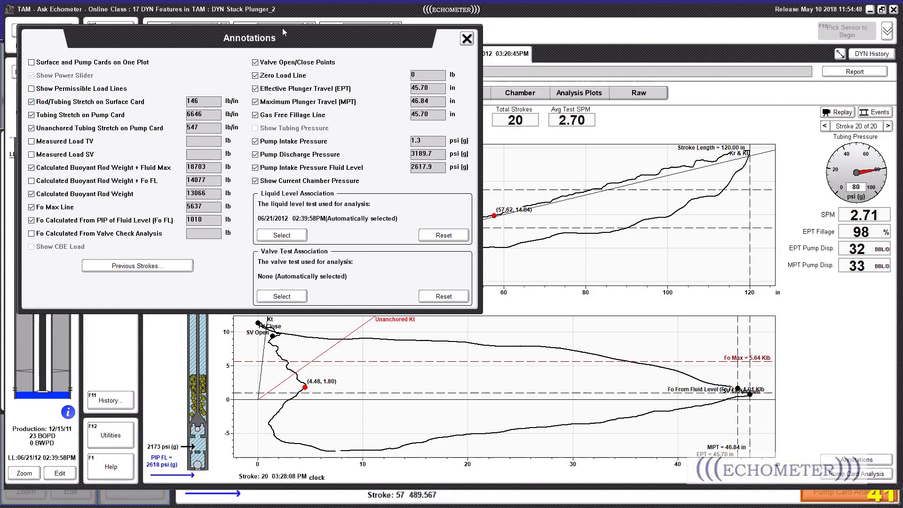
left_click_drag(259, 35, 0, 33)
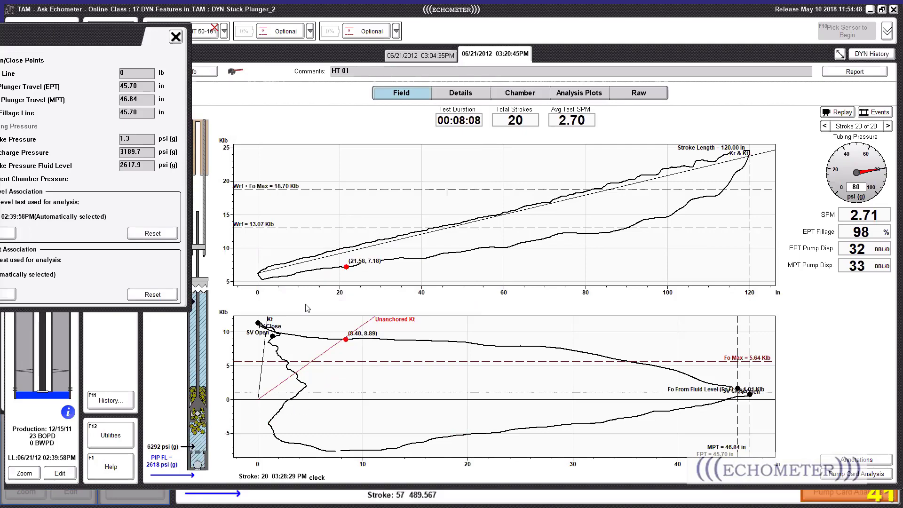
left_click_drag(93, 42, 365, 42)
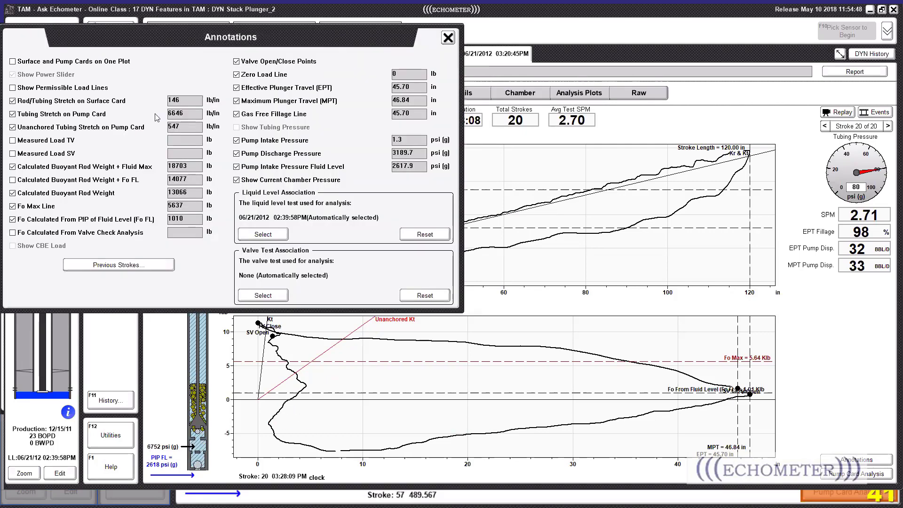
key("Escape")
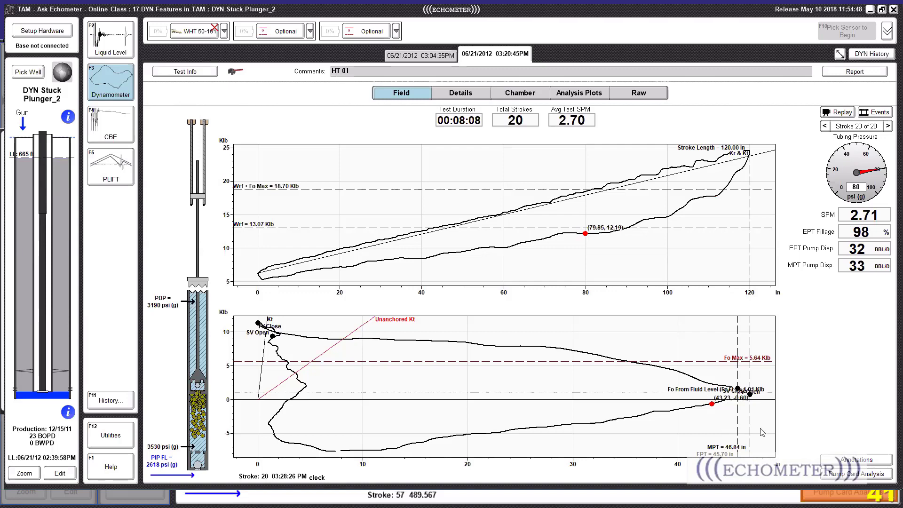
Step: Enable the annotation that shows the surface and pump cards on one plot
left_click(857, 460)
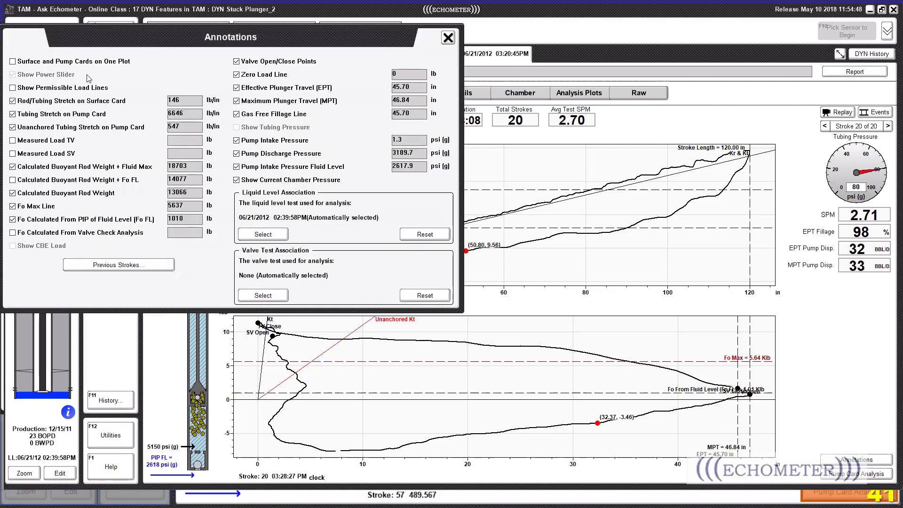
left_click(12, 62)
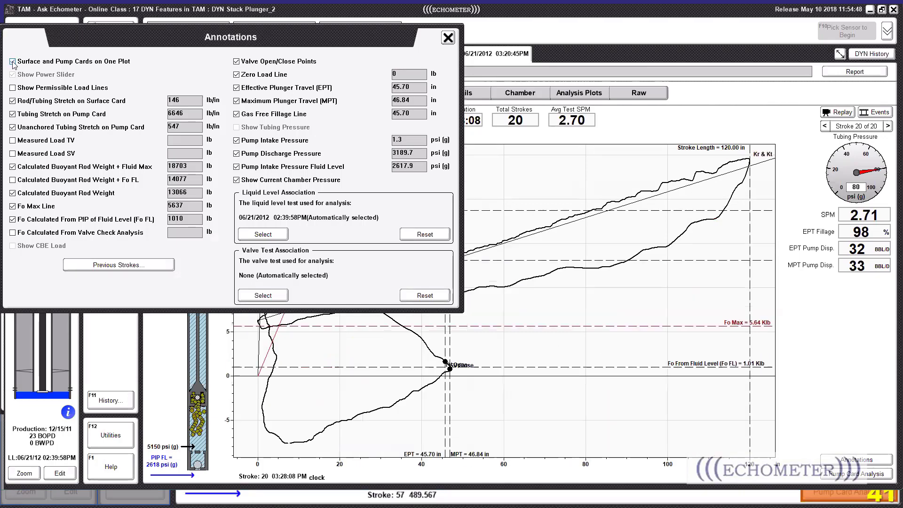
left_click(448, 37)
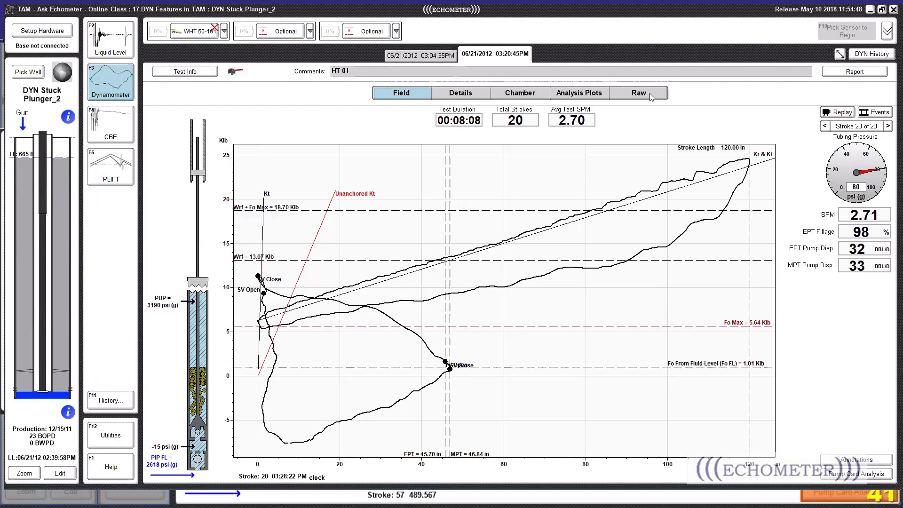
Step: Overlay Plunger Position on the Polished Rod Position analysis plot with combined axes, and trace both curves just past the top of the stroke
left_click(596, 93)
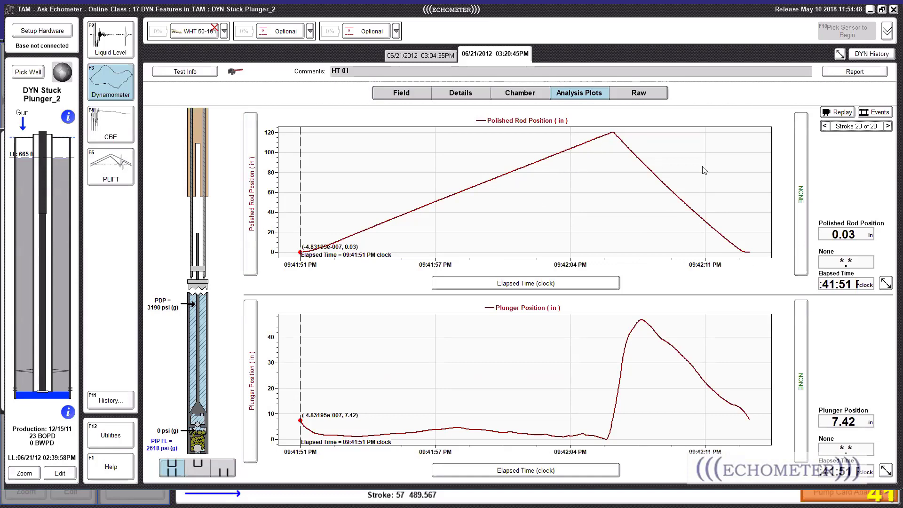
left_click(801, 191)
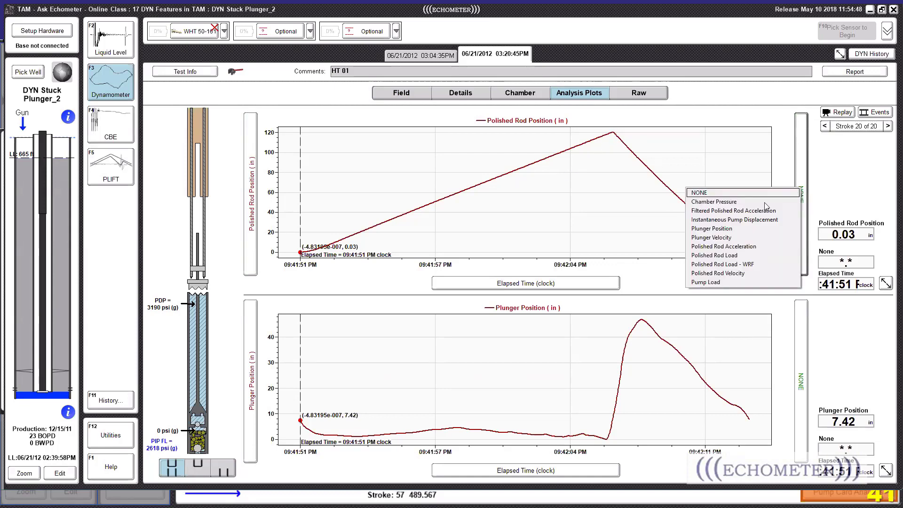
left_click(746, 230)
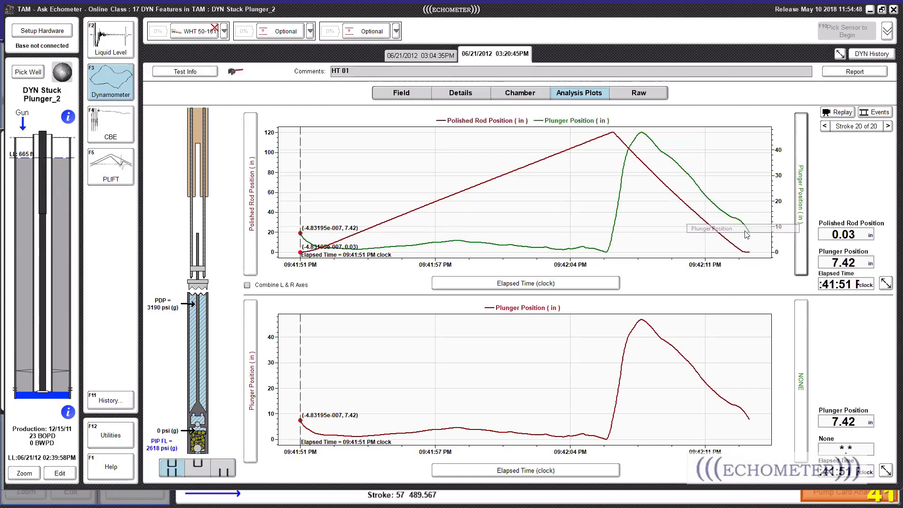
left_click(247, 285)
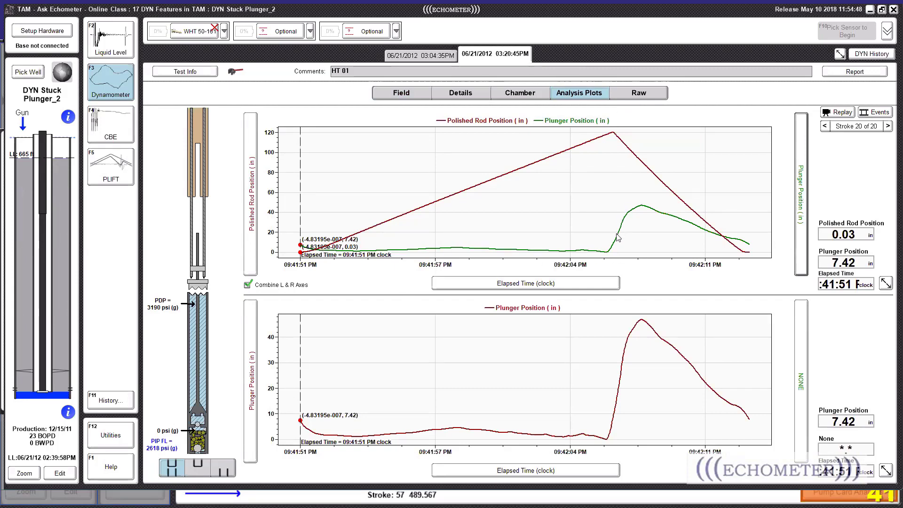
mouse_move(606, 252)
left_mouse_down()
mouse_move(611, 265)
mouse_move(629, 238)
left_mouse_up()
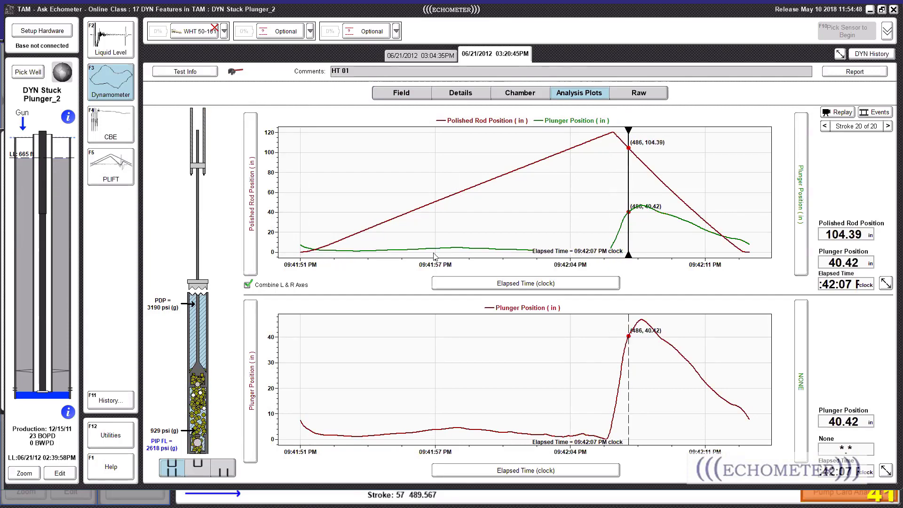
Step: Return to the Field cards of the stuck plunger test and review the cards of all recorded strokes
left_click(389, 96)
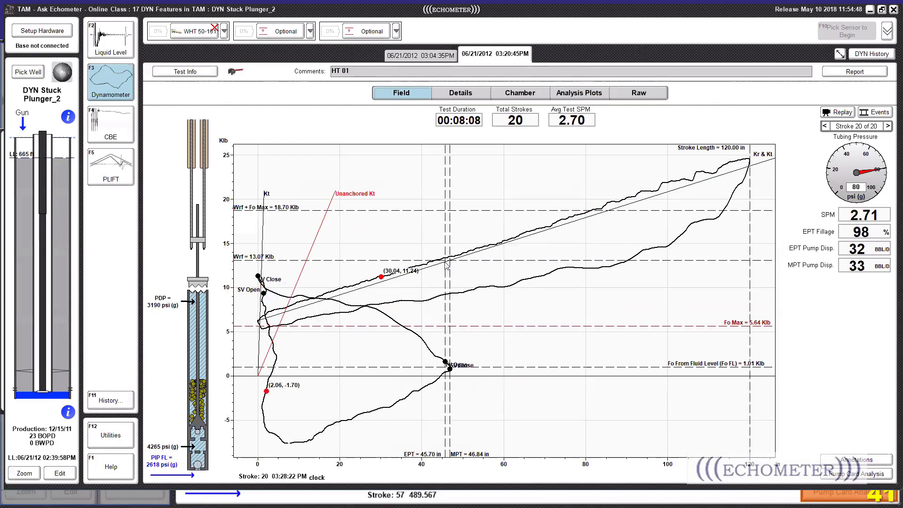
left_click(875, 113)
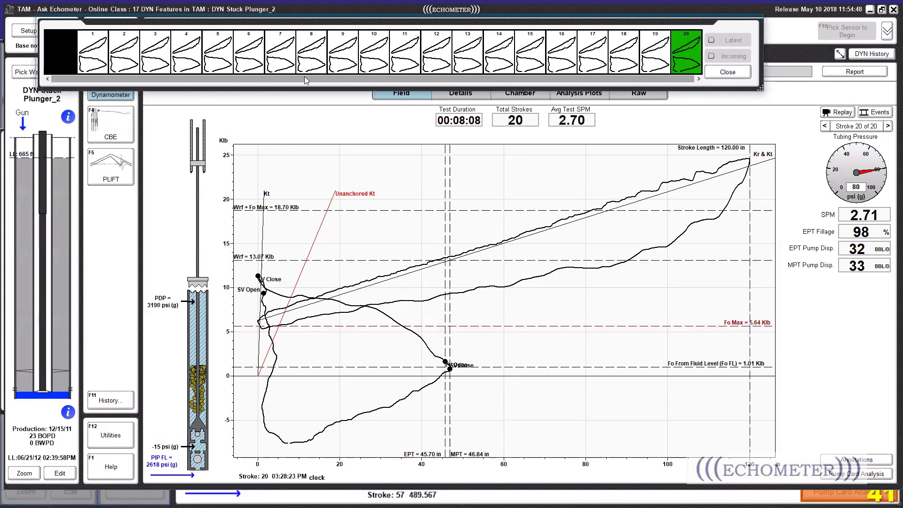
left_click(725, 74)
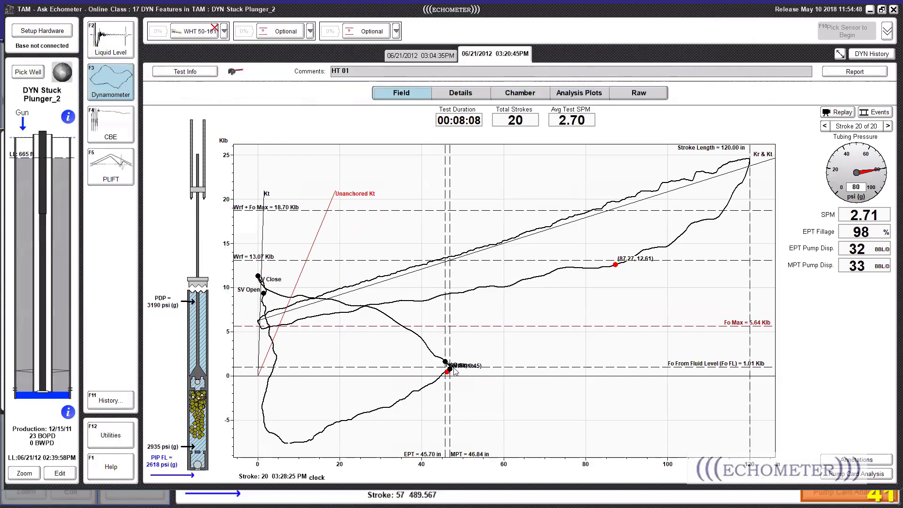
Step: Load the well Heavy Oil - Full Pump and open its dynamometer test of 09/26/2005 09:29:08AM
left_click(28, 71)
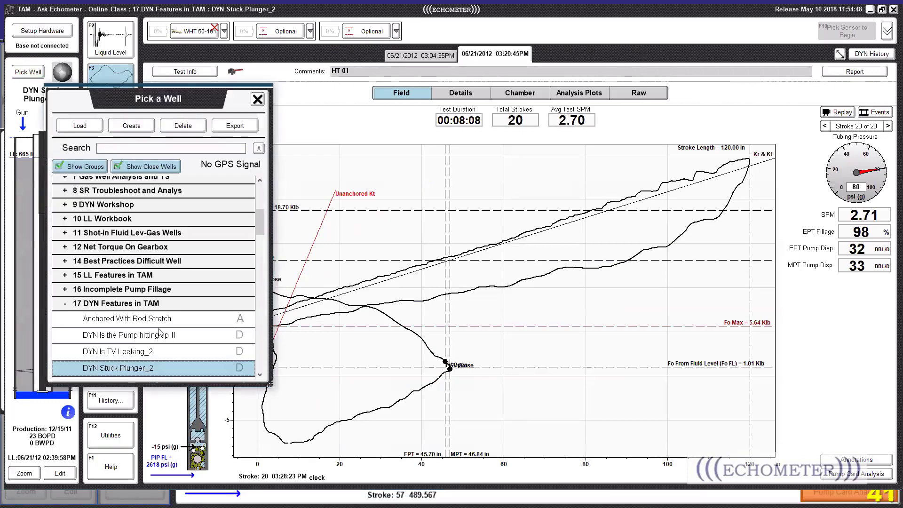
scroll(160, 333, "down", 3)
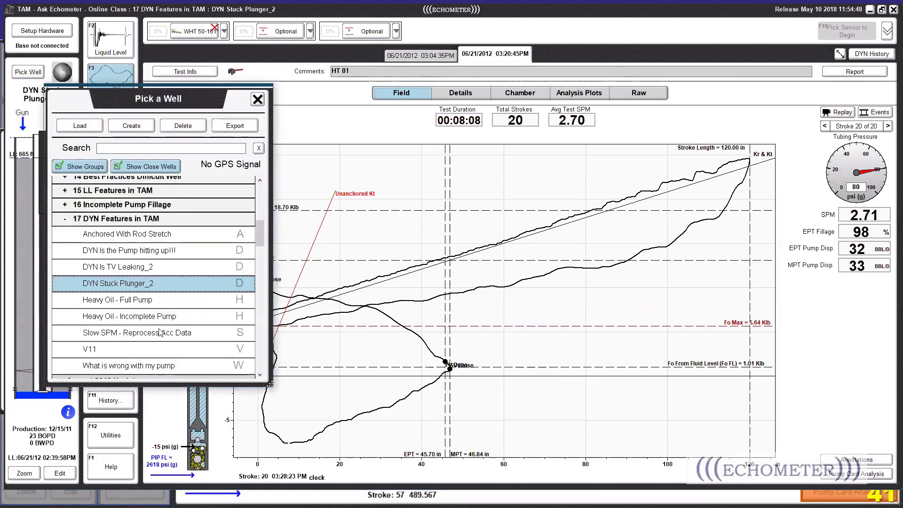
double_click(185, 305)
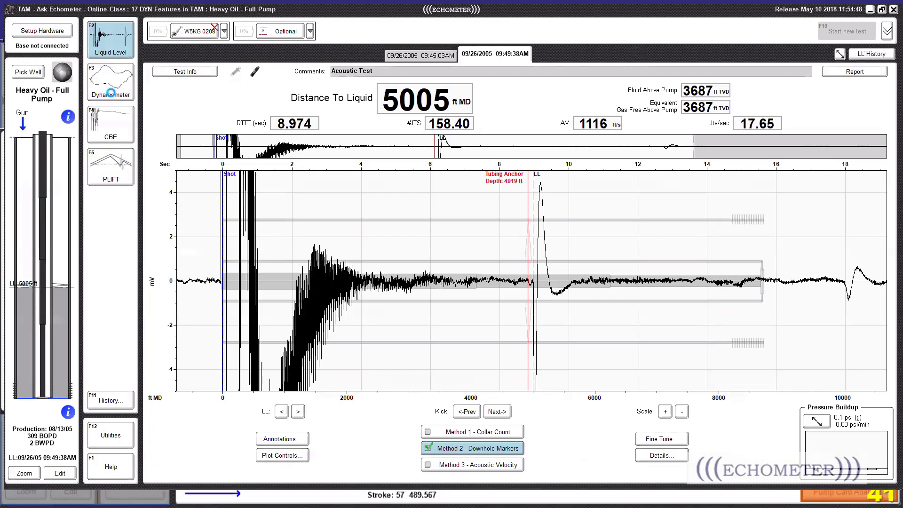
left_click(111, 87)
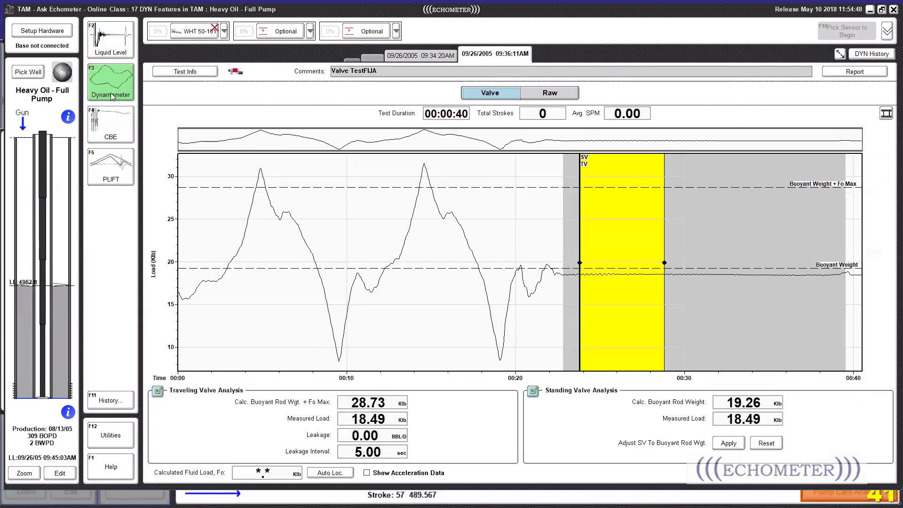
left_click(412, 57)
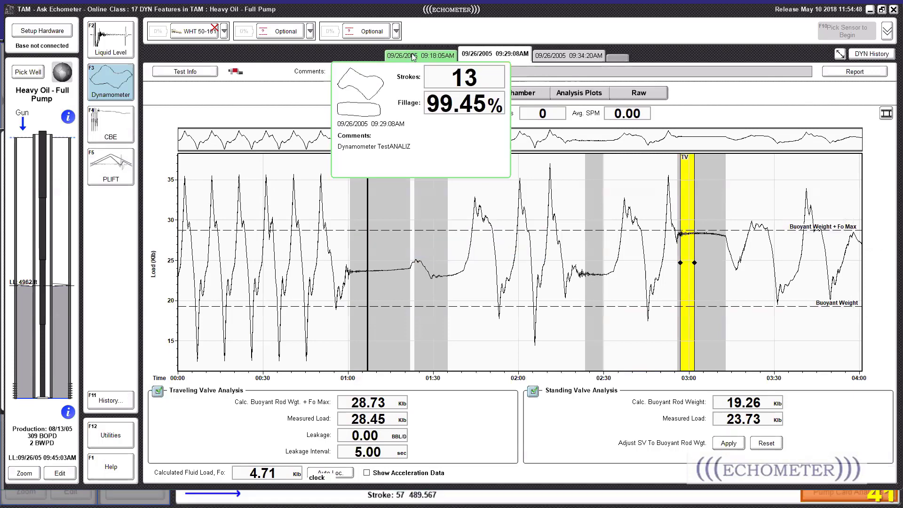
left_click(412, 56)
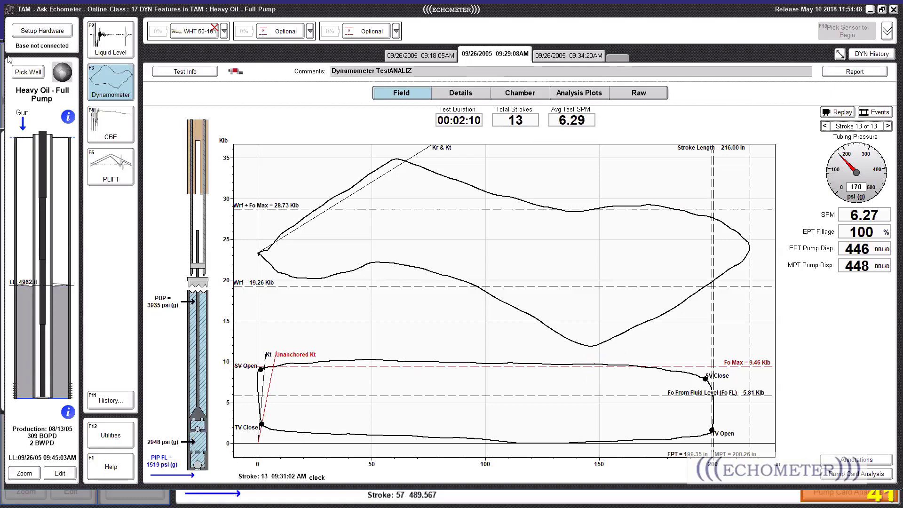
Step: Check the well's acoustic liquid level test, and review the surface and pump cards of all strokes in the dynamometer test
key("F2")
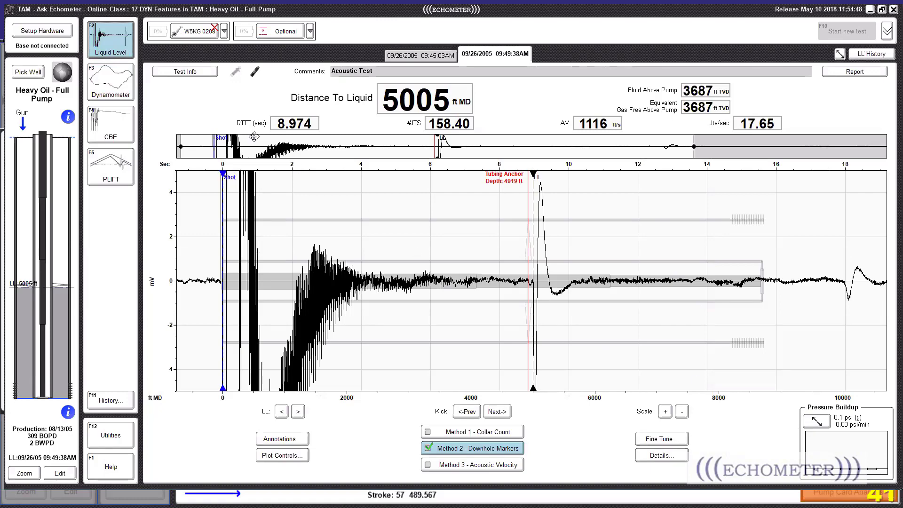
left_click(108, 81)
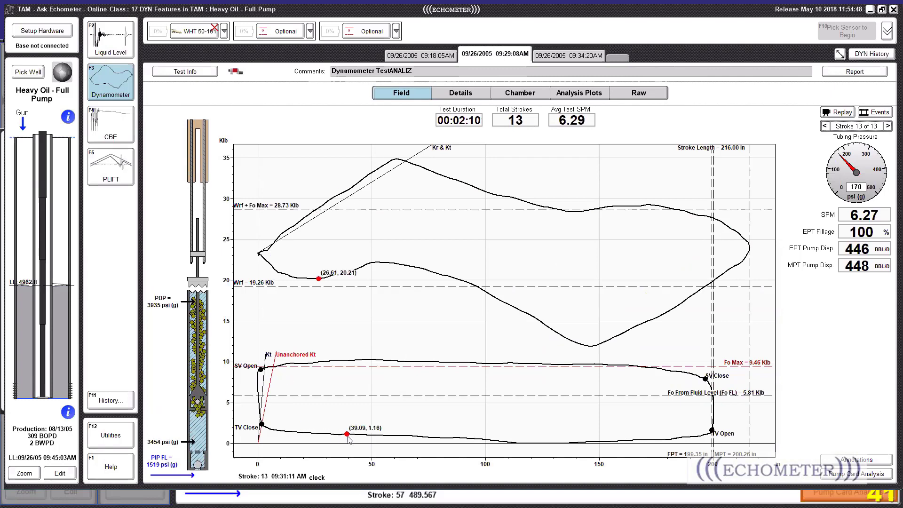
left_click(878, 112)
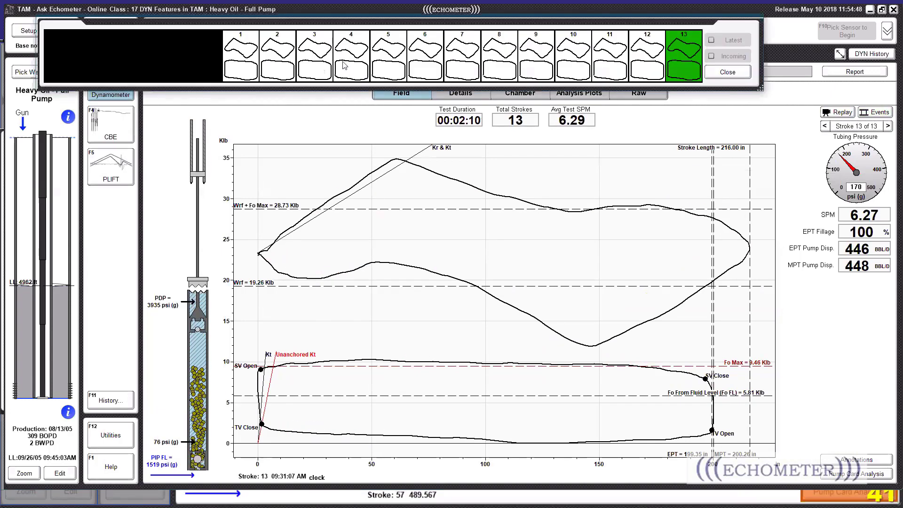
left_click(529, 330)
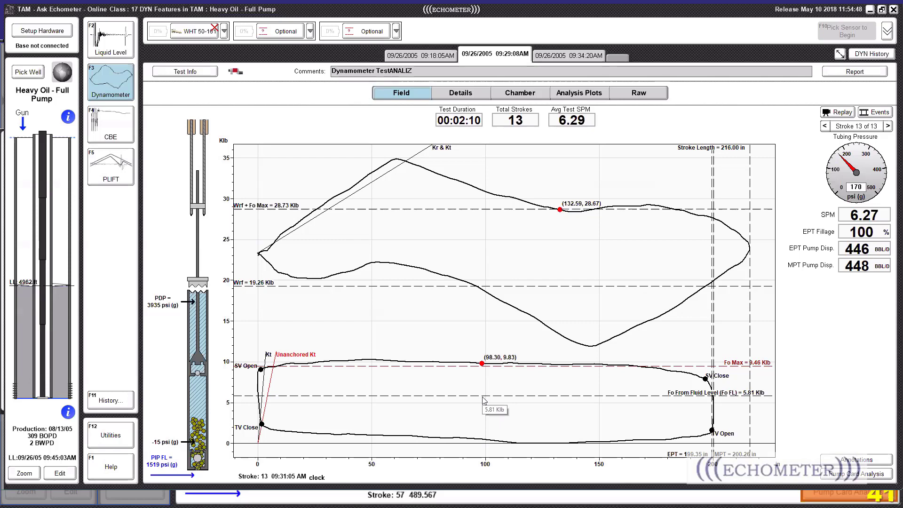
Step: Unlock the pump card damping sliders, set the damp factors to 0.201 up and 0.36 down, and show the Details results
left_click(829, 476)
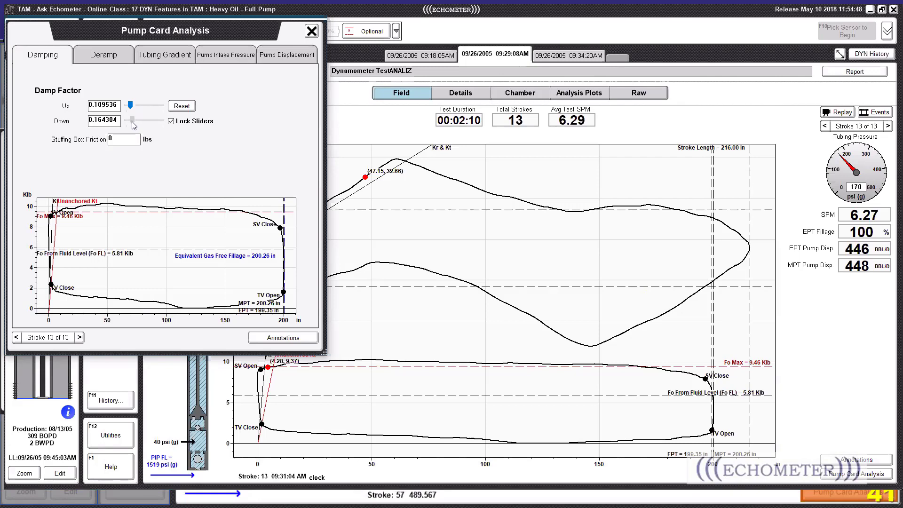
left_click_drag(133, 125, 135, 123)
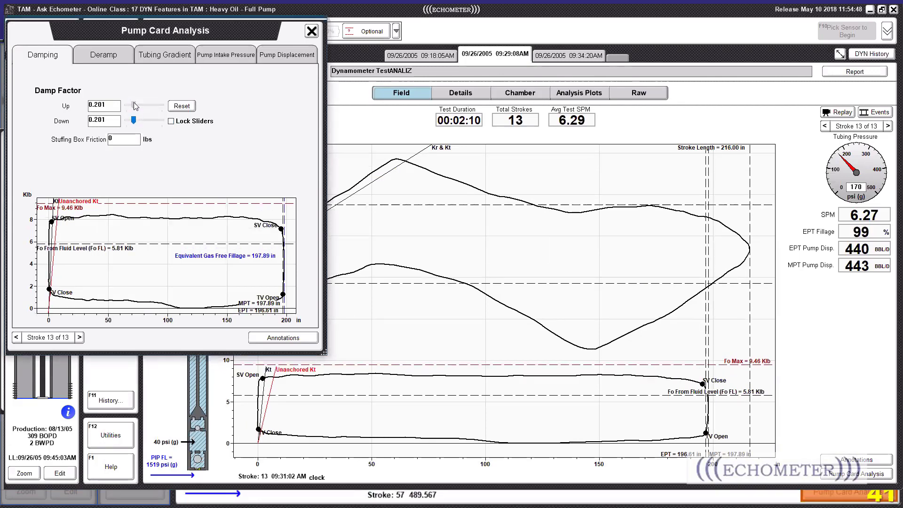
left_click_drag(134, 120, 108, 119)
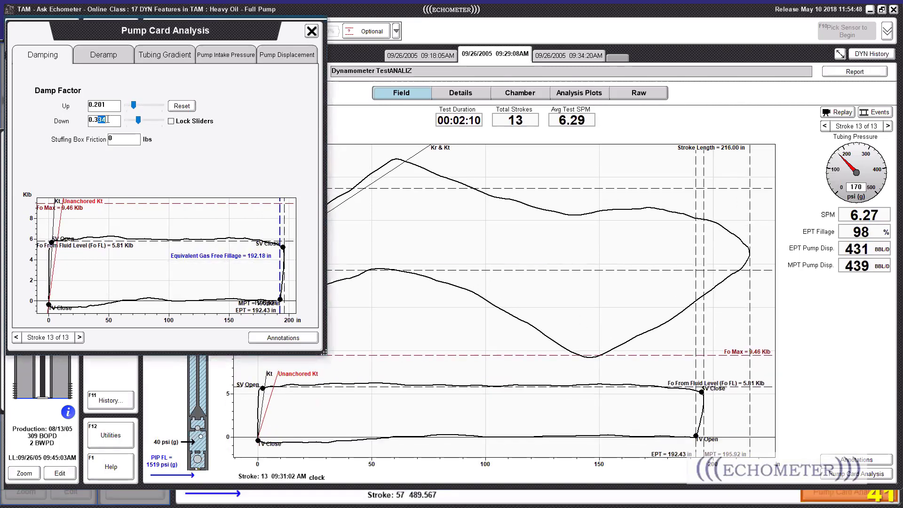
type("6")
left_click(101, 106)
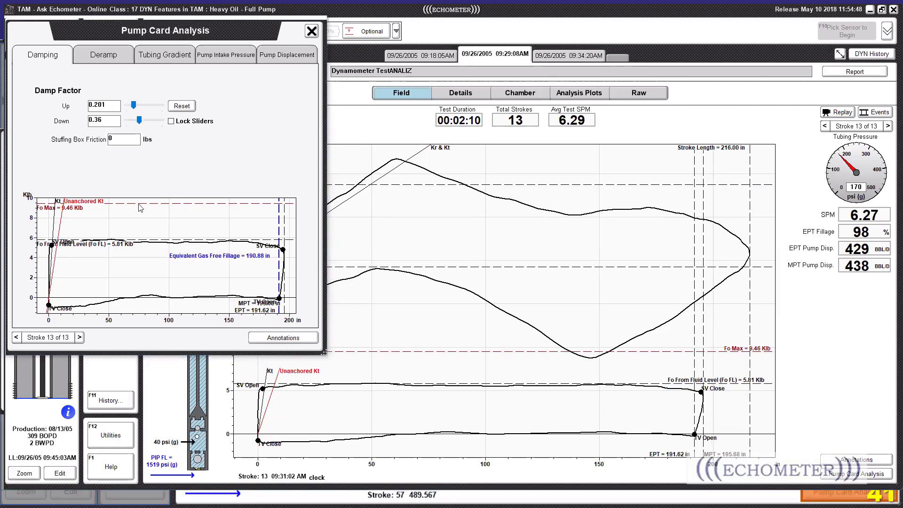
left_click_drag(243, 41, 239, 41)
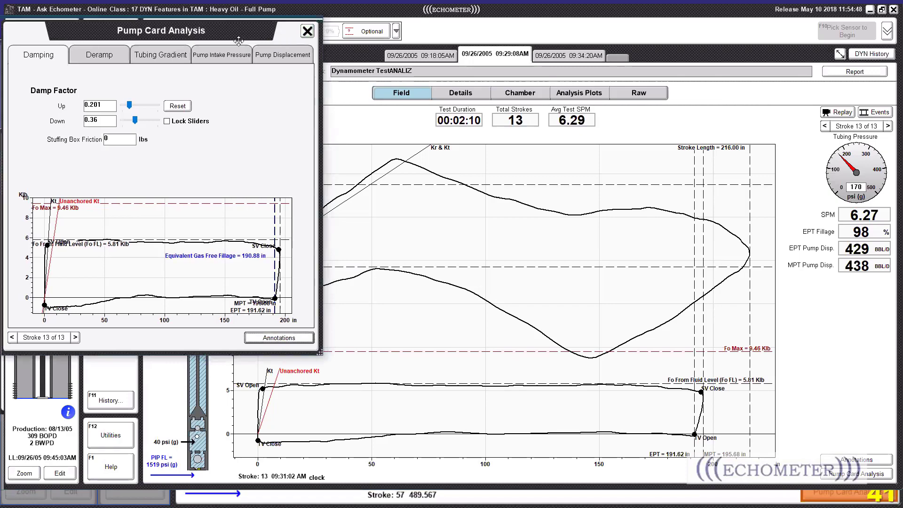
left_click(307, 31)
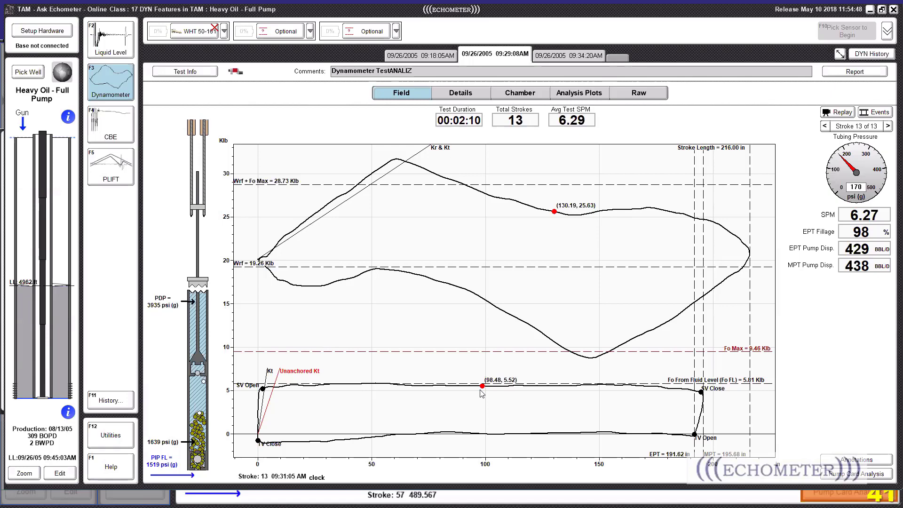
left_click(458, 94)
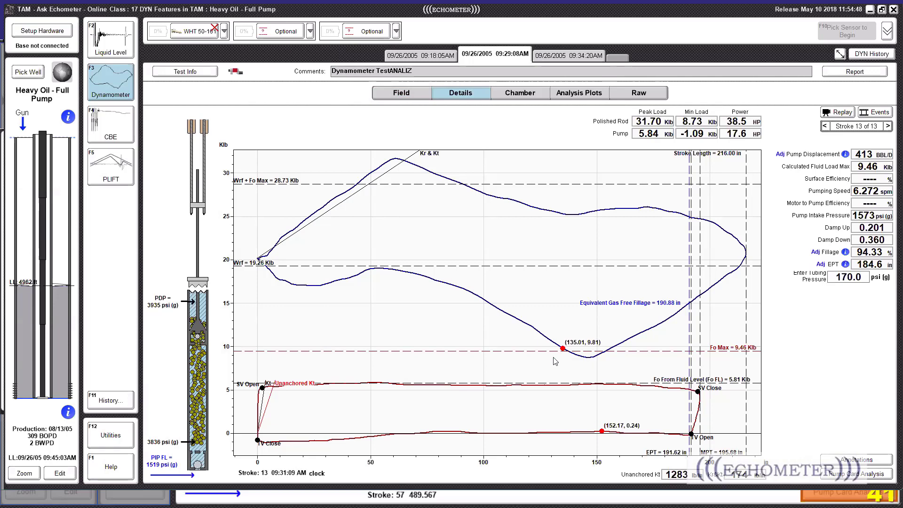
left_click(866, 114)
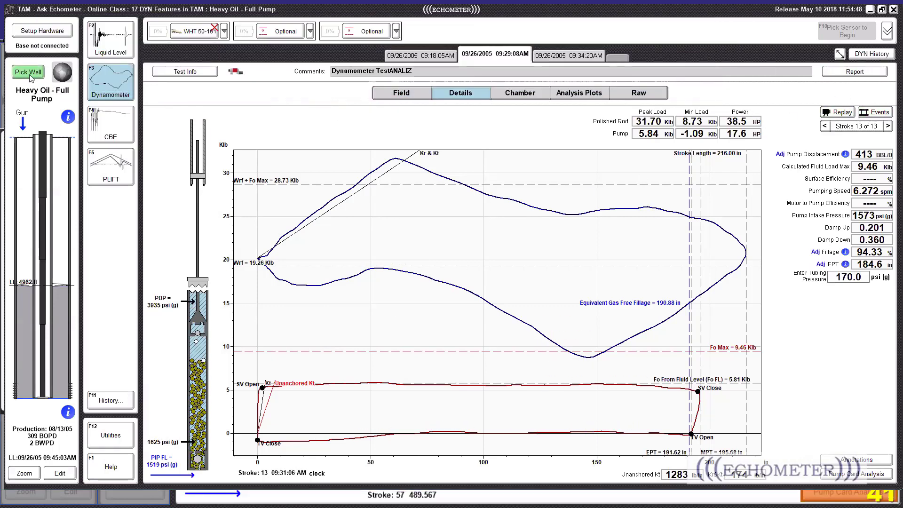
Step: Load the well Heavy Oil - Incomplete Pump and open its dynamometer test of 05/02/2006 12:56:49PM
left_click(38, 75)
scroll(169, 321, "down", 1)
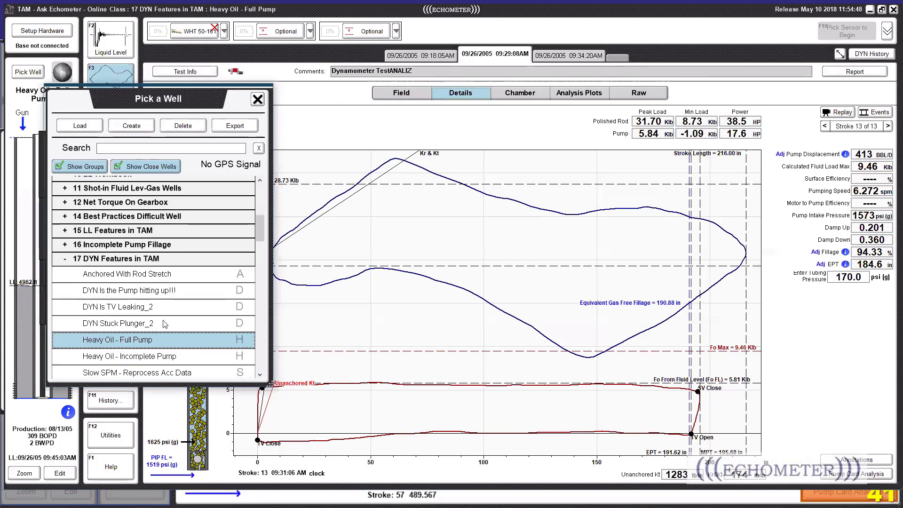
double_click(157, 356)
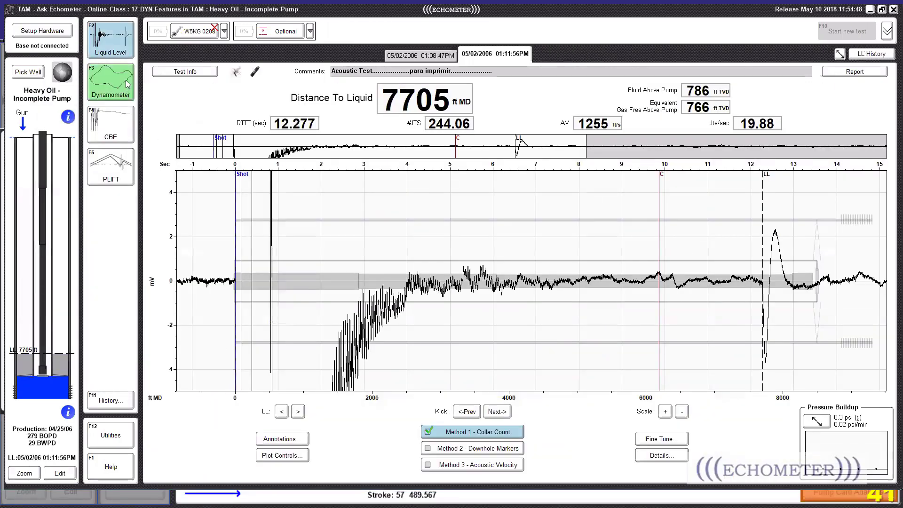
left_click(112, 80)
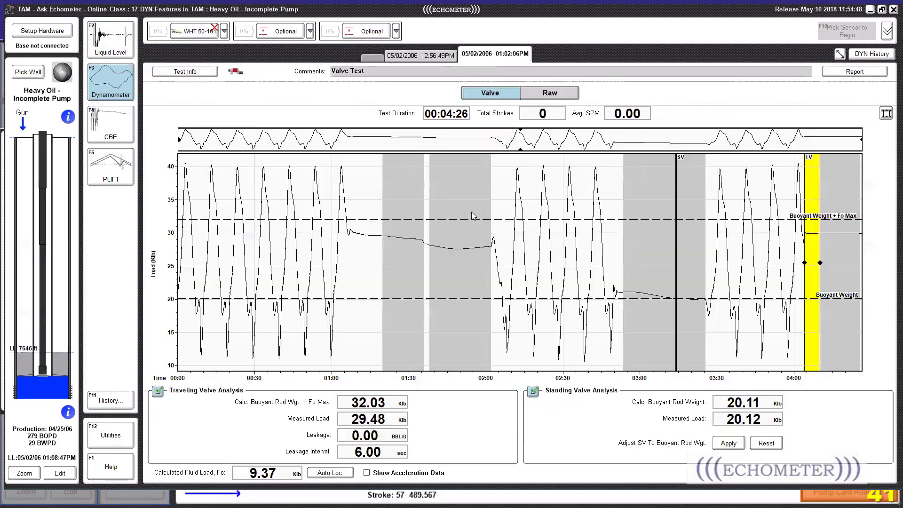
left_click(104, 47)
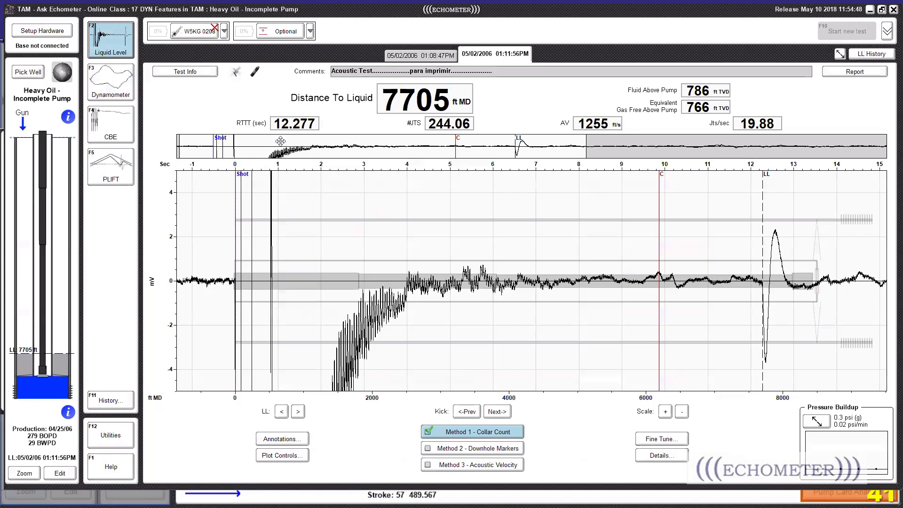
left_click(94, 78)
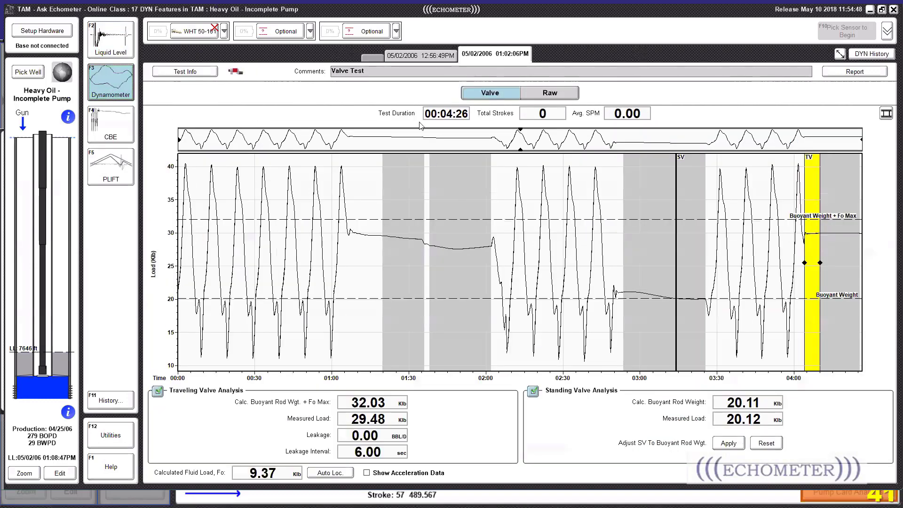
left_click(420, 55)
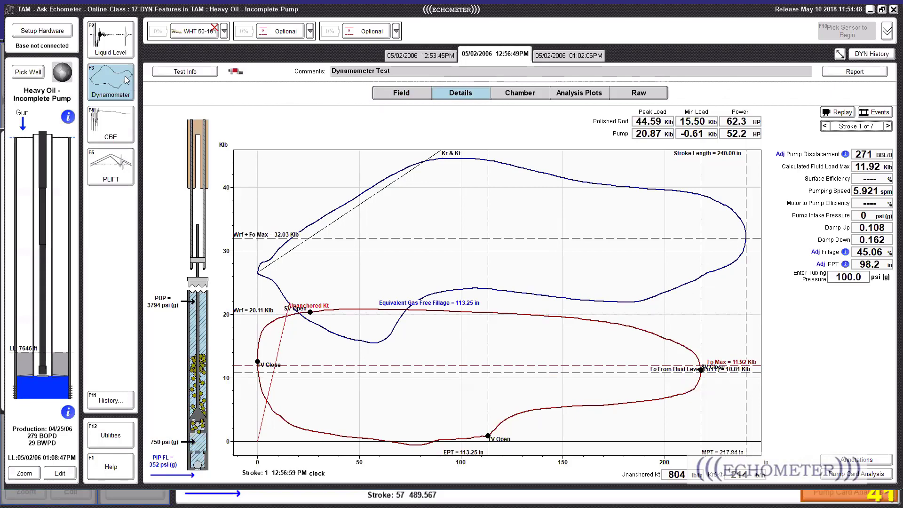
Step: Check the acoustic liquid level test of 05/02/2006 01:08:47PM and return to the dynamometer test
key("F2")
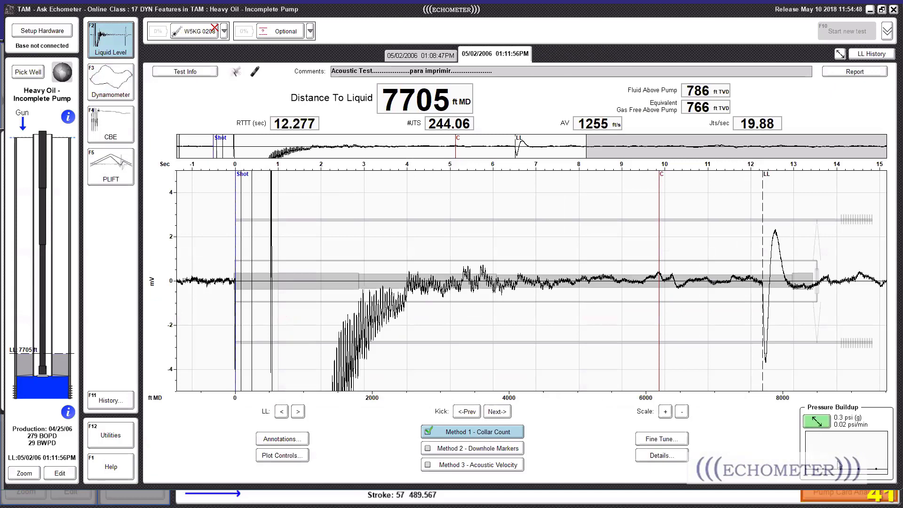
left_click(402, 57)
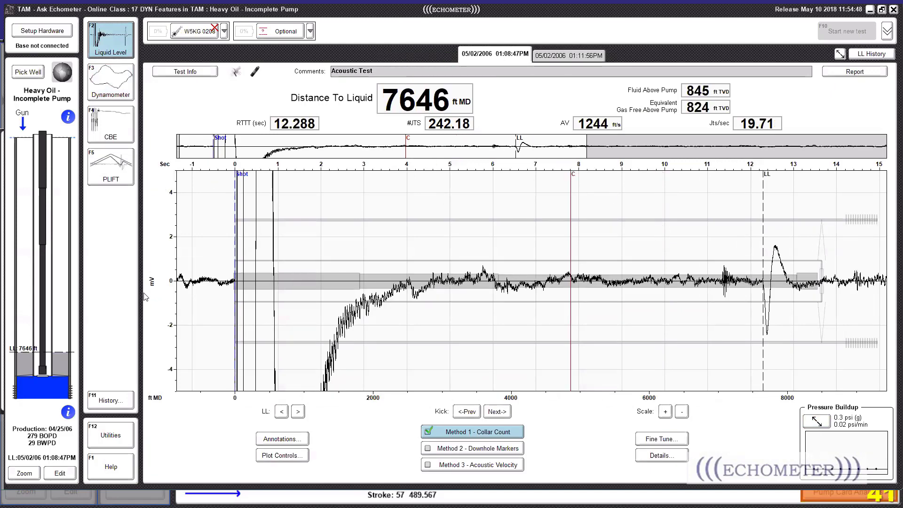
left_click(100, 85)
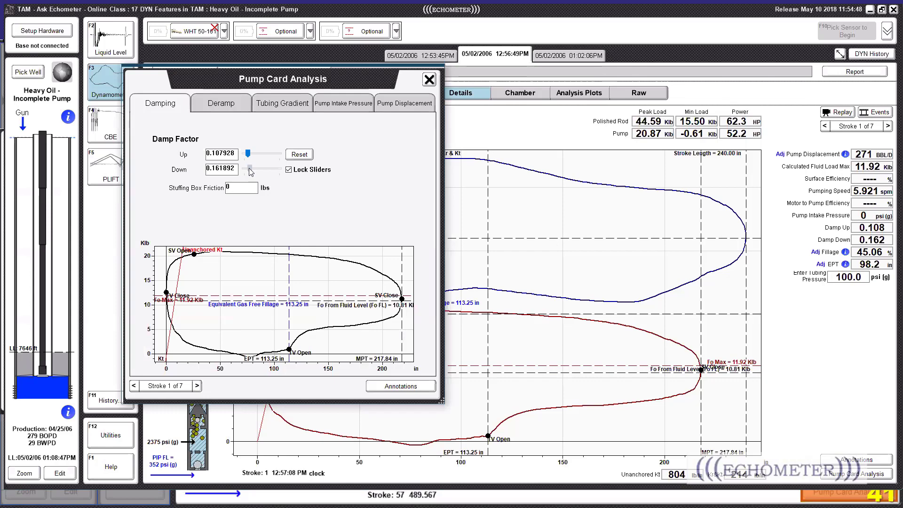
Step: Adjust the locked pump card damping, settling on damp factors of 0.52 up and 0.52 down, and close the Pump Card Analysis
left_click_drag(248, 168, 215, 167)
type("88")
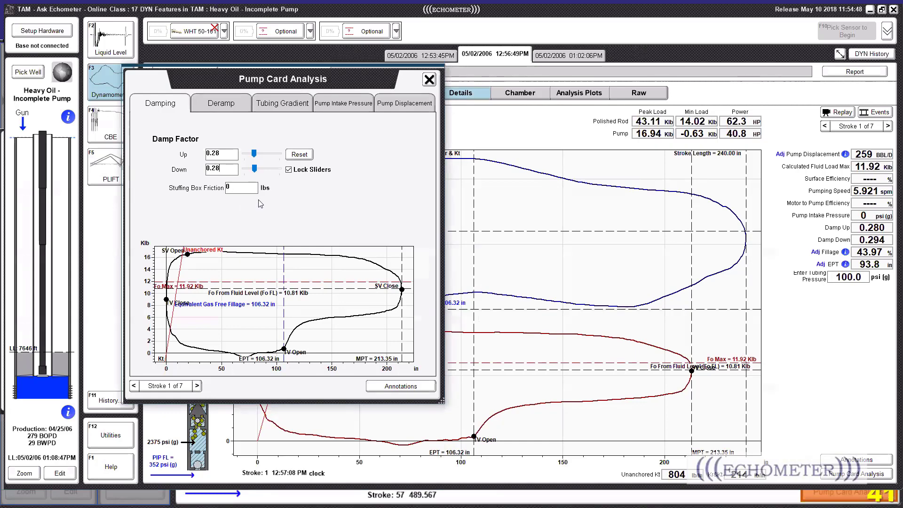
left_click_drag(252, 170, 257, 169)
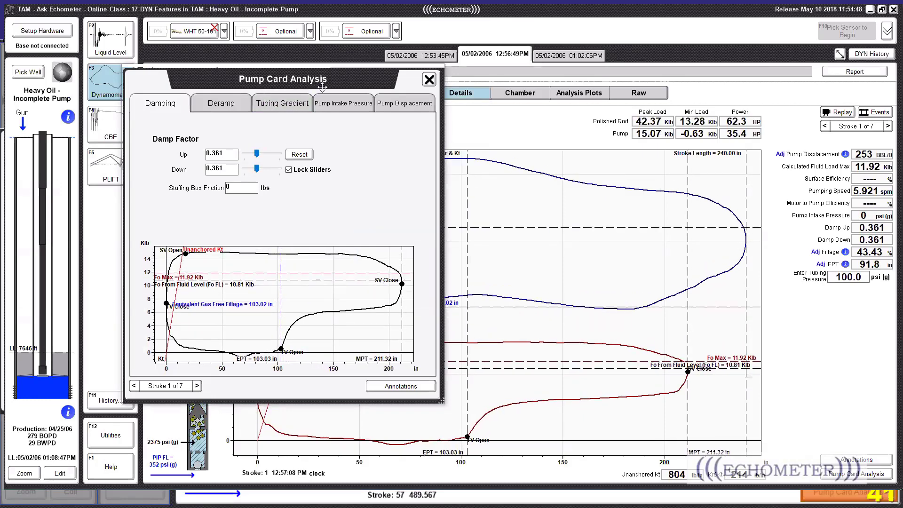
left_click_drag(320, 82, 59, 76)
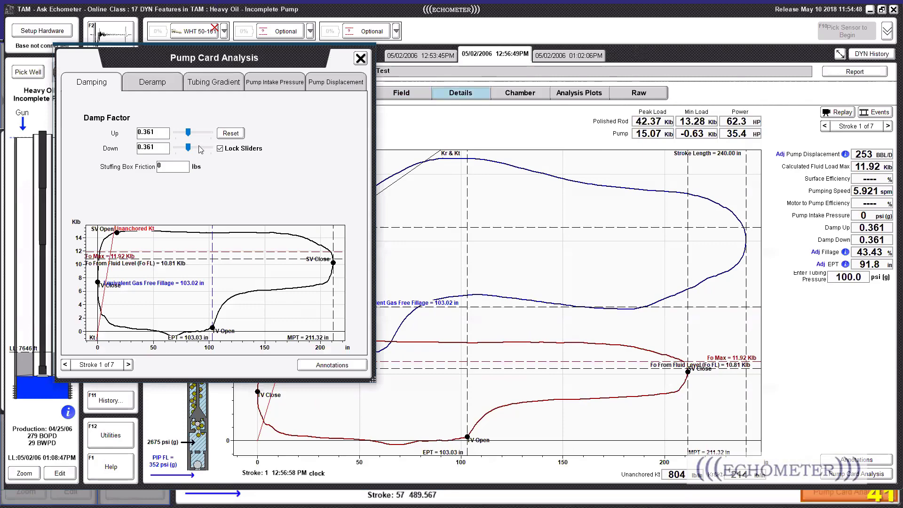
left_click_drag(190, 152, 196, 150)
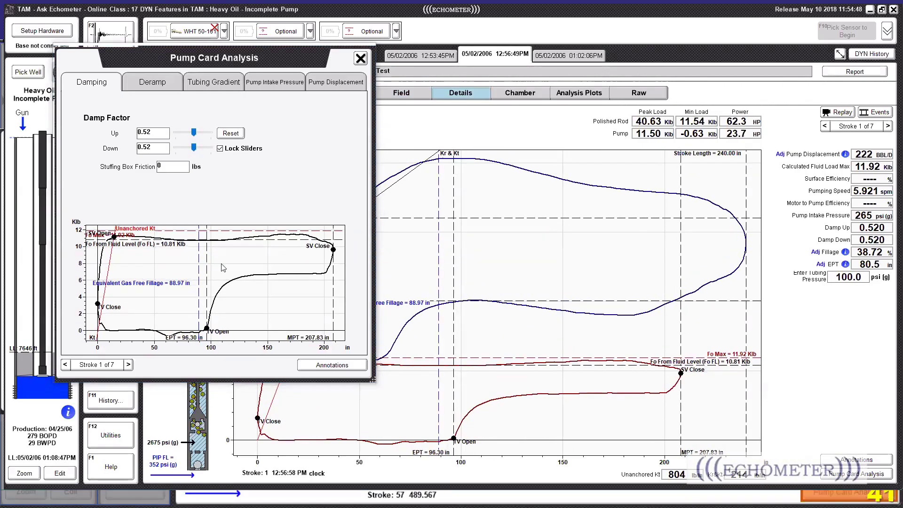
left_click(360, 58)
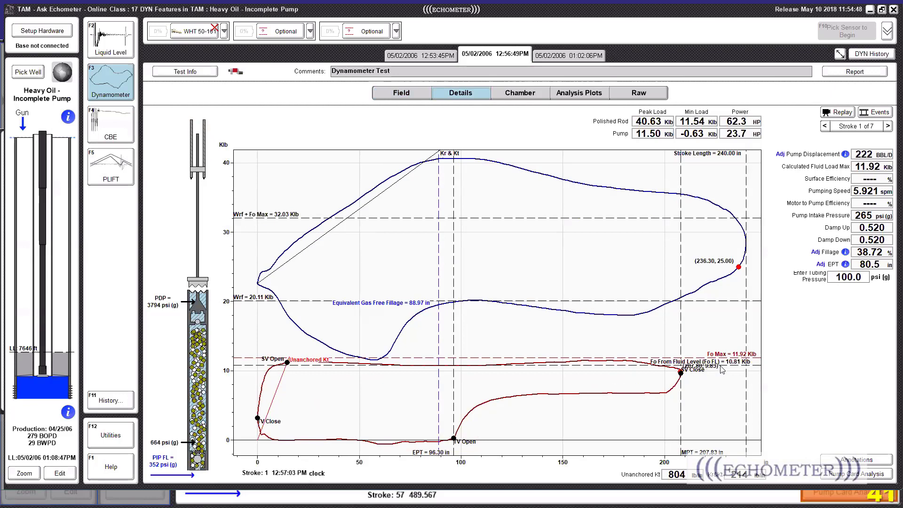
Step: Try damp factors of 1 up and down on the pump card, and return both to 0.52
mouse_move(721, 369)
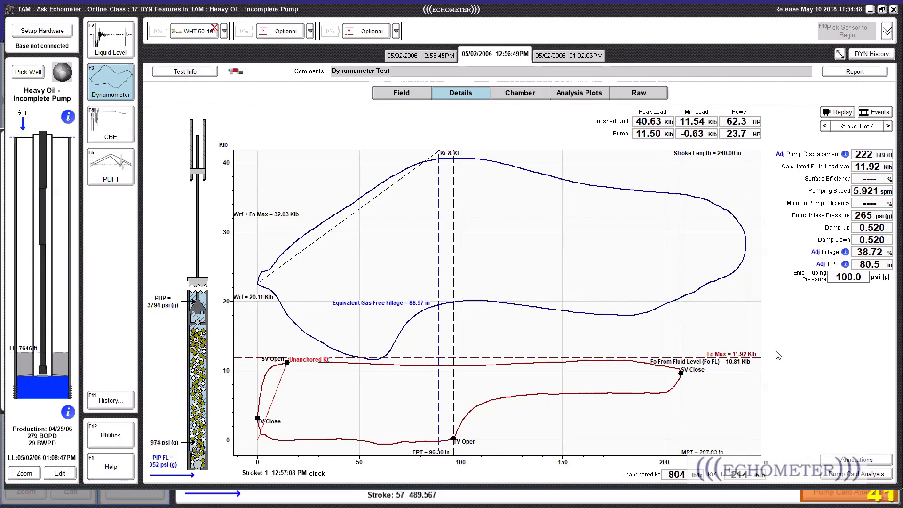
left_click(855, 473)
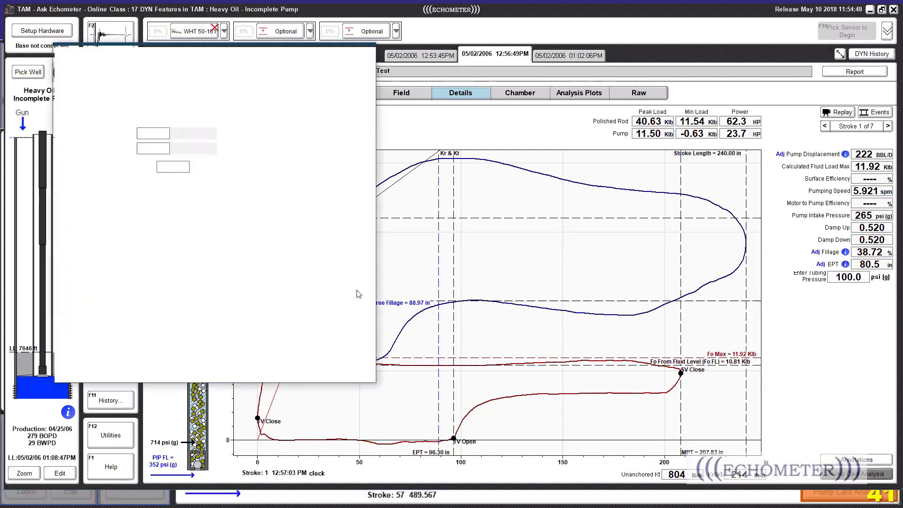
left_click_drag(193, 149, 218, 151)
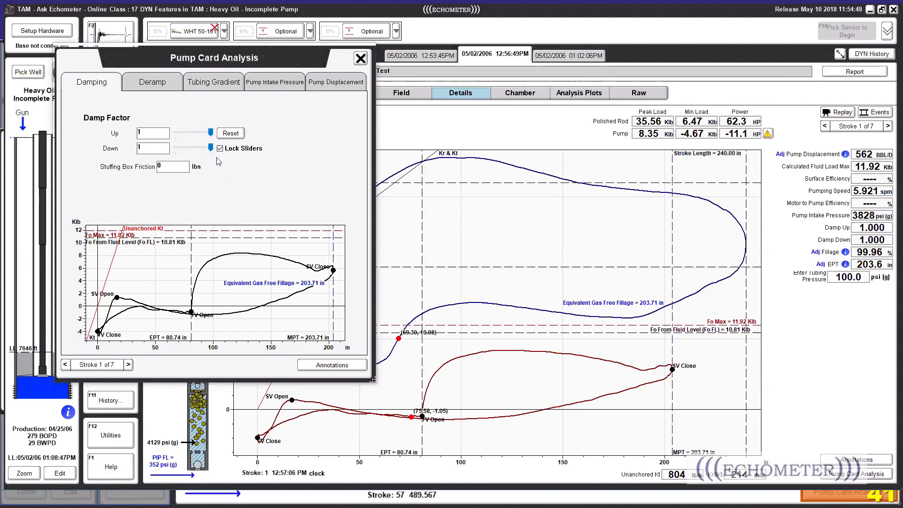
left_click_drag(211, 147, 196, 147)
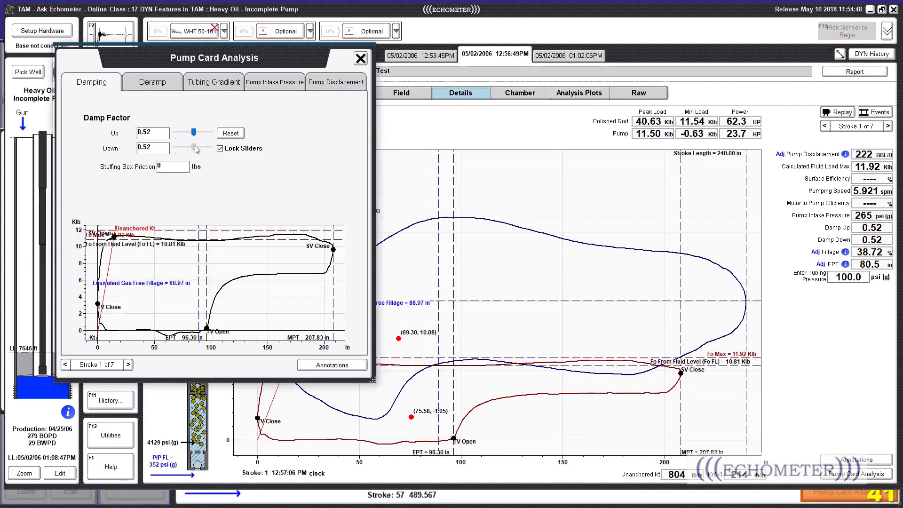
left_click(360, 59)
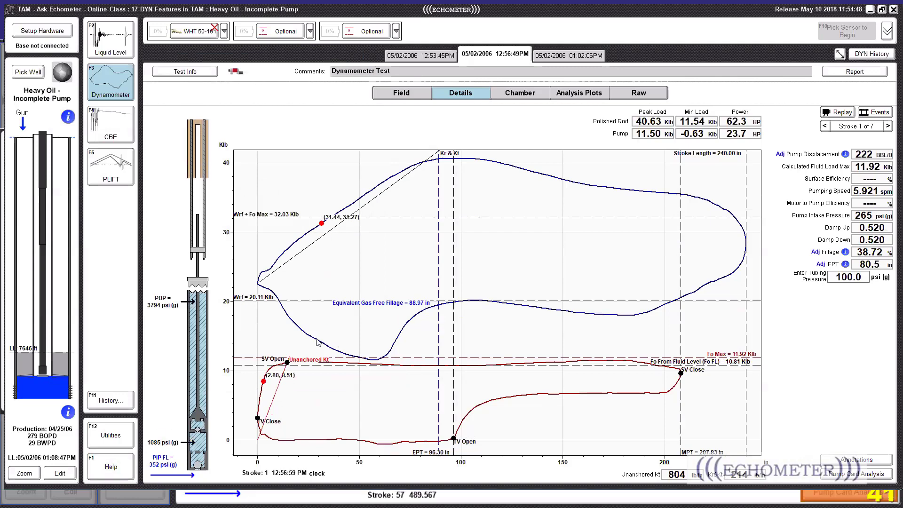
Step: Load the well Heavy Oil - Full Pump and read the damping factor comment in its well description
left_click(66, 473)
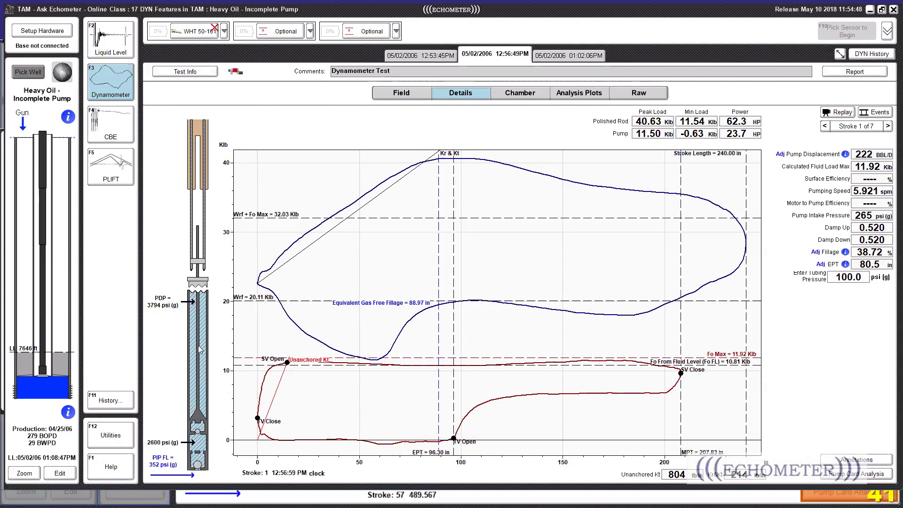
double_click(183, 348)
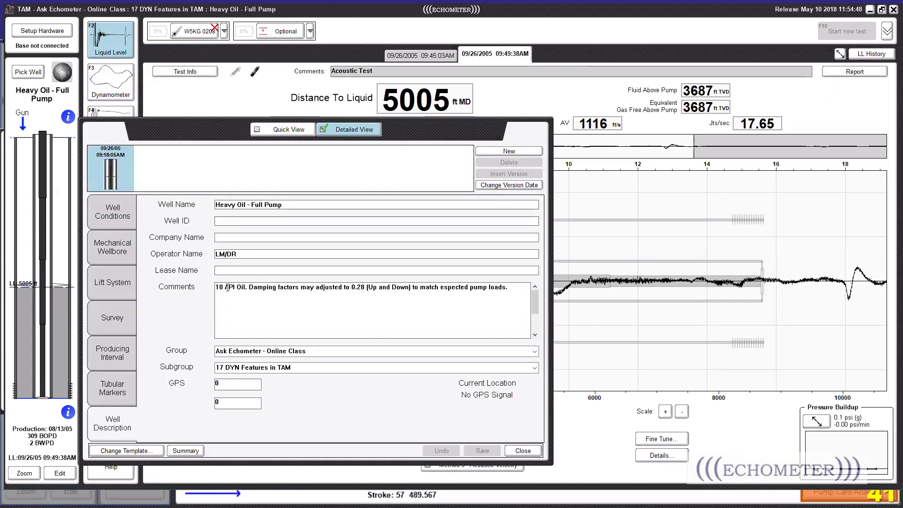
double_click(353, 287)
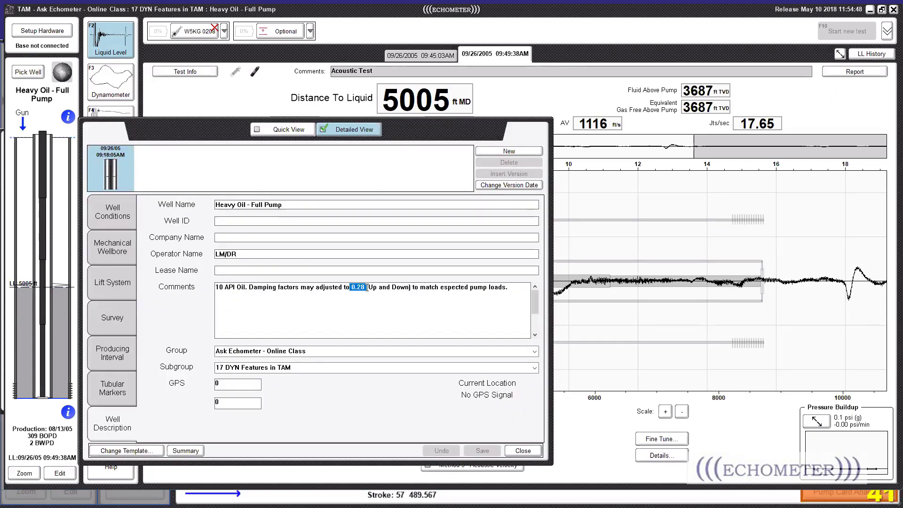
left_click(368, 287)
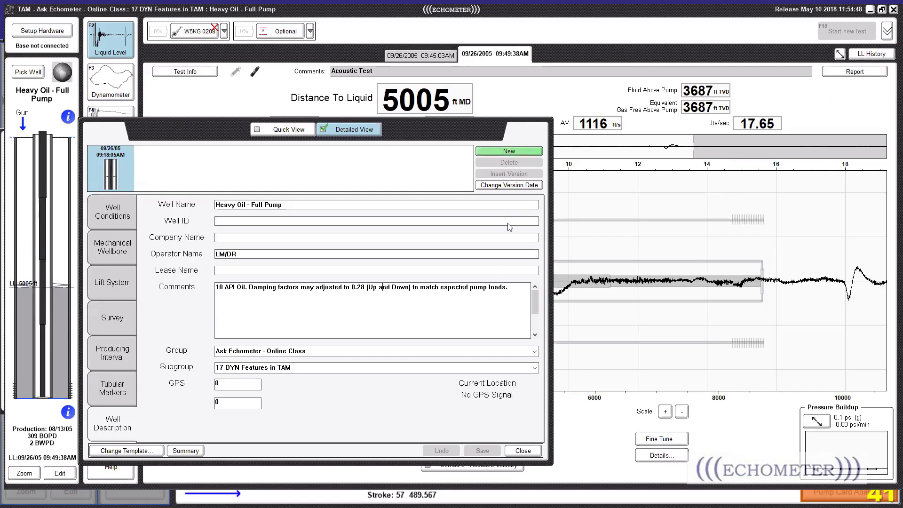
left_click(523, 451)
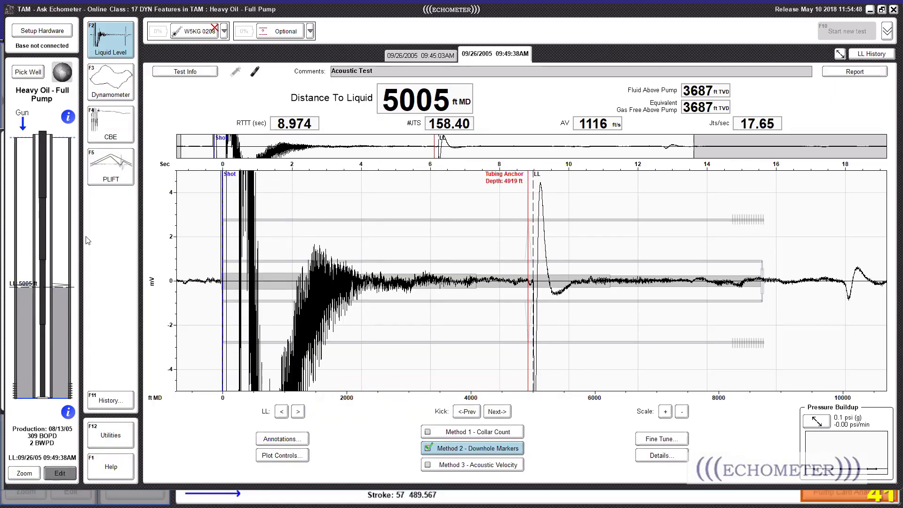
Step: Load the well Slow SPM - Reprocess Acc Data from the 17 DYN Features in TAM subgroup
left_click(30, 73)
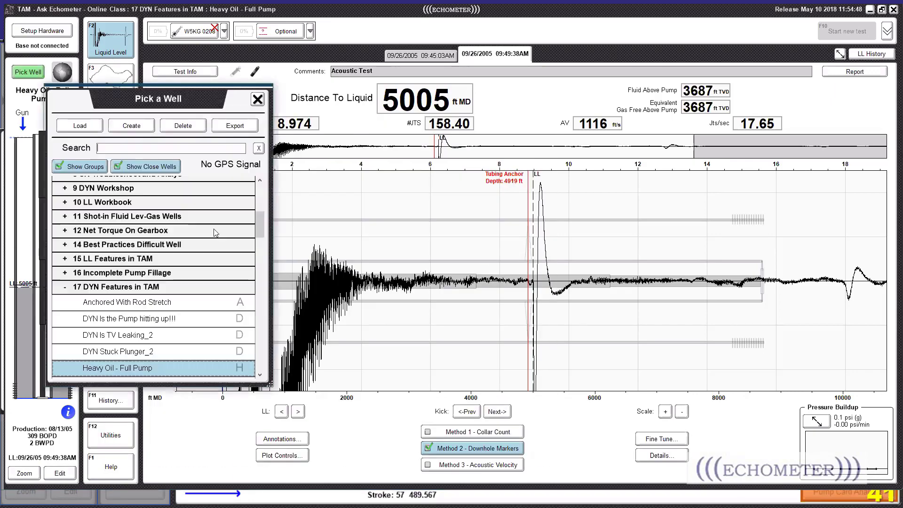
scroll(173, 346, "down", 1)
scroll(173, 343, "down", 1)
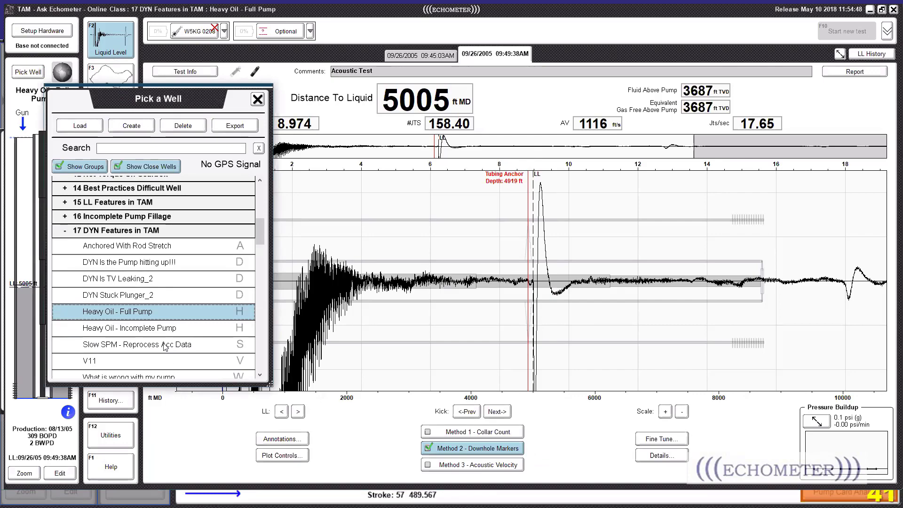
double_click(165, 346)
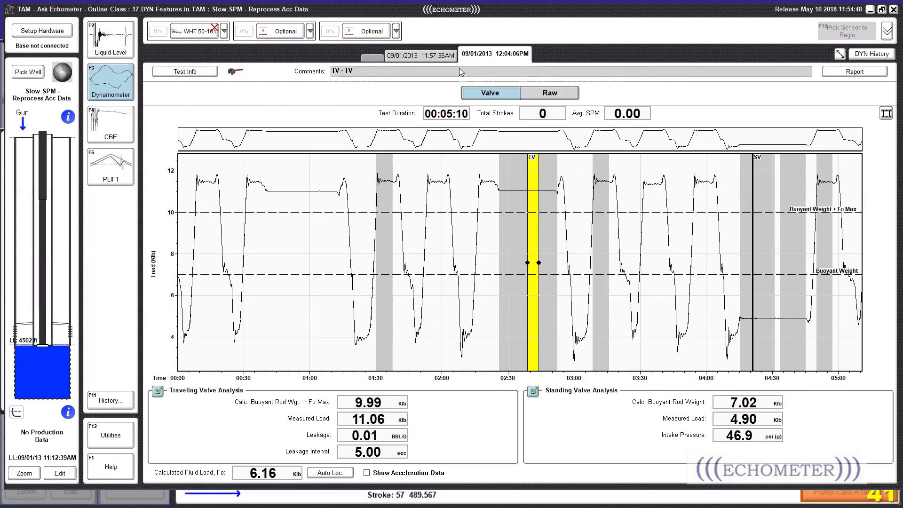
Step: Reprocess the dynamometer test of 09/01/2013 11:57:36AM using the Histogram (For Noisy Data) integration method, accepting the loss of analysis settings
left_click(421, 55)
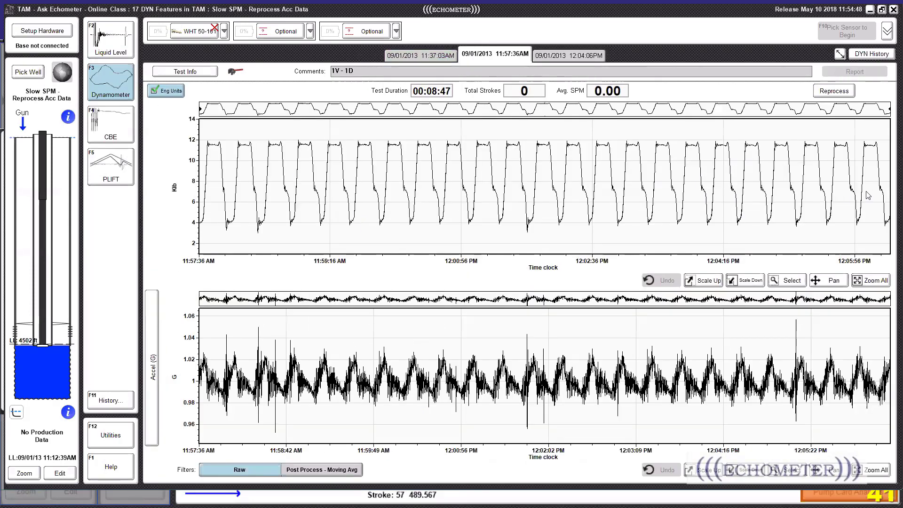
left_click(834, 91)
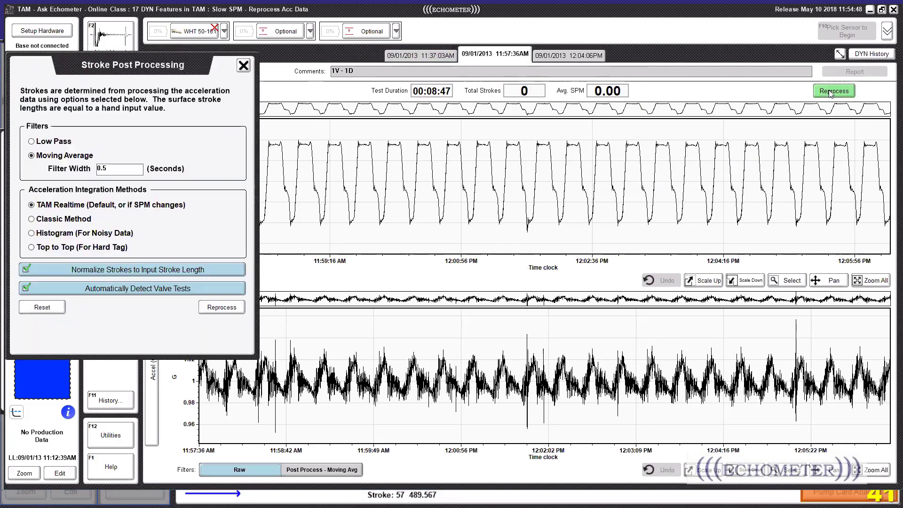
left_click(53, 234)
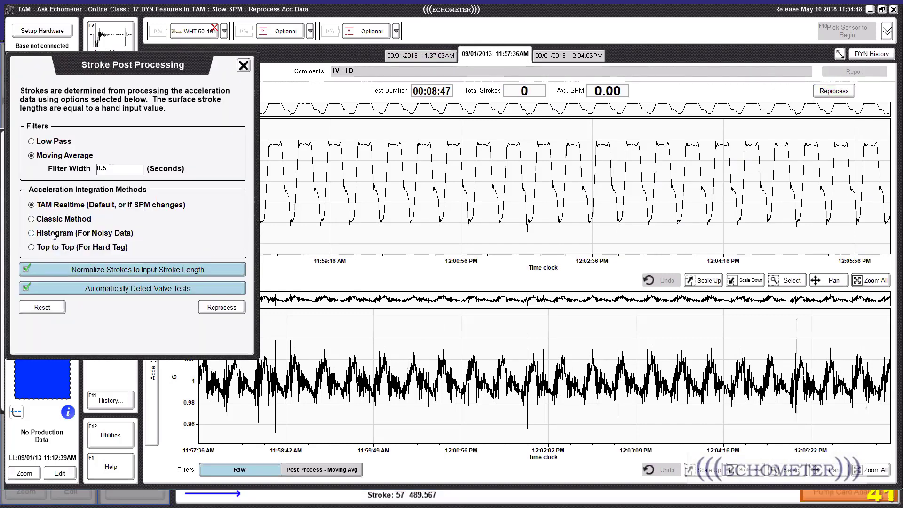
left_click(227, 308)
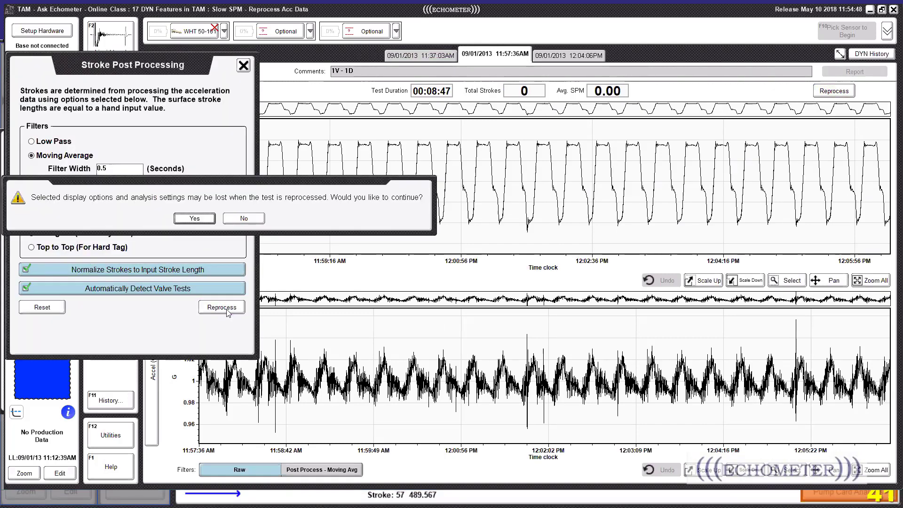
left_click(211, 217)
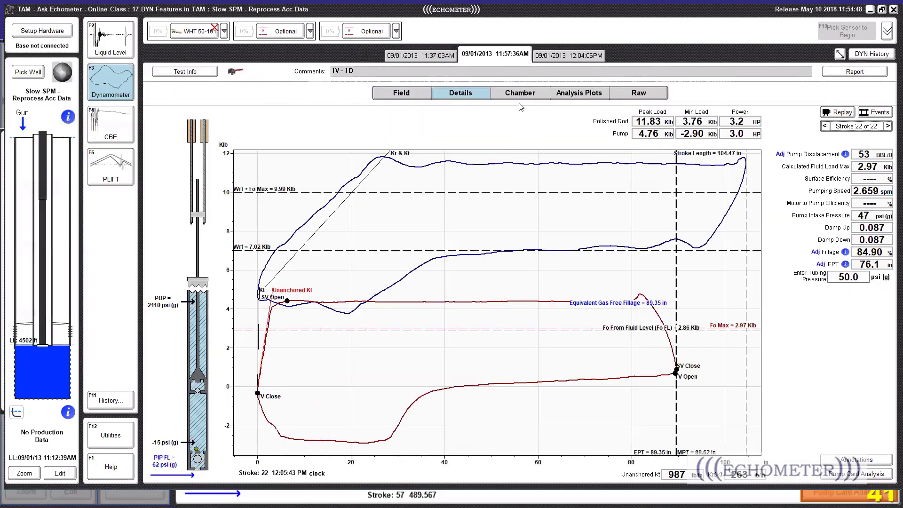
Step: In the Field view, move the TV Open marker on stroke 22's pump card to an EPT of about 27.7 in
left_click(400, 93)
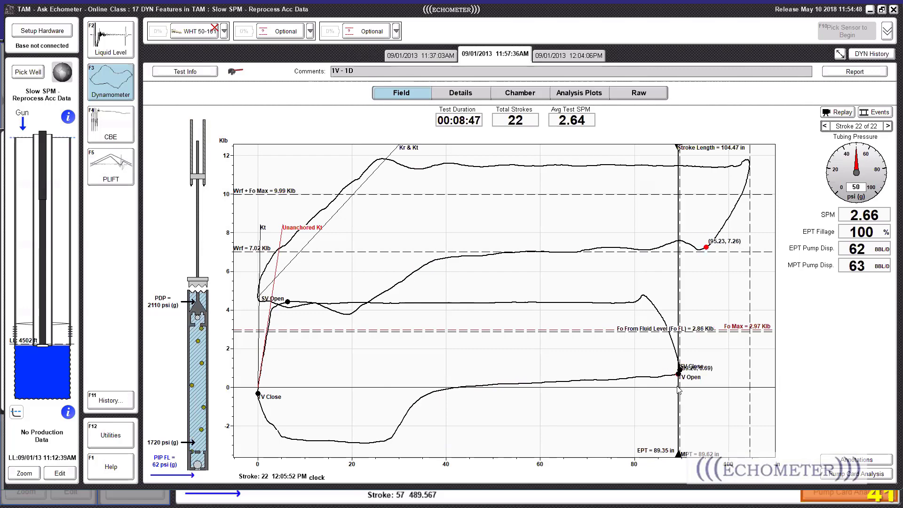
mouse_move(679, 373)
left_mouse_down()
mouse_move(513, 421)
mouse_move(391, 440)
mouse_move(398, 452)
mouse_move(388, 442)
left_mouse_up()
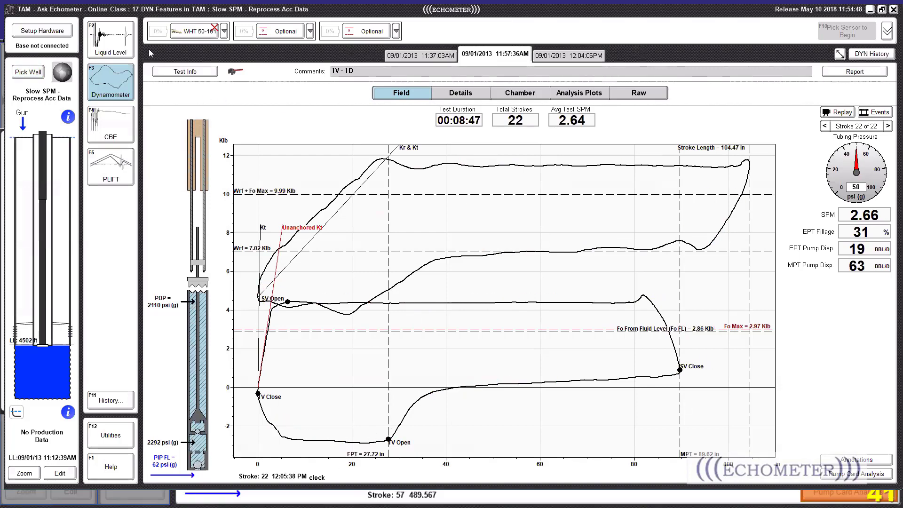
Step: Load the well What is wrong with my pump from the same subgroup
left_click(34, 73)
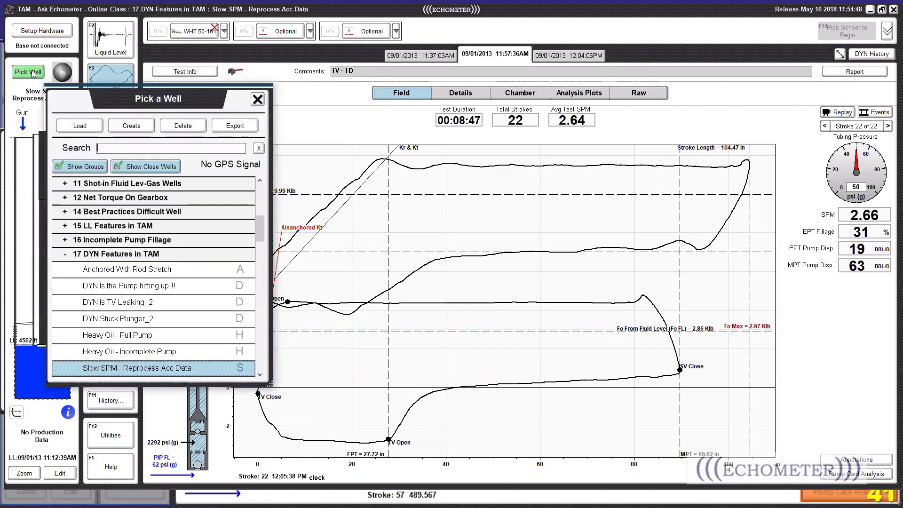
scroll(180, 341, "down", 3)
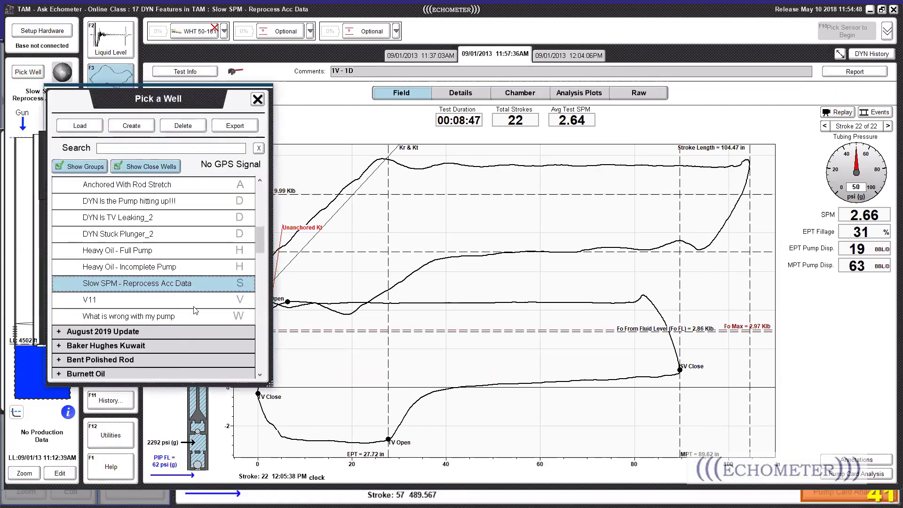
double_click(191, 317)
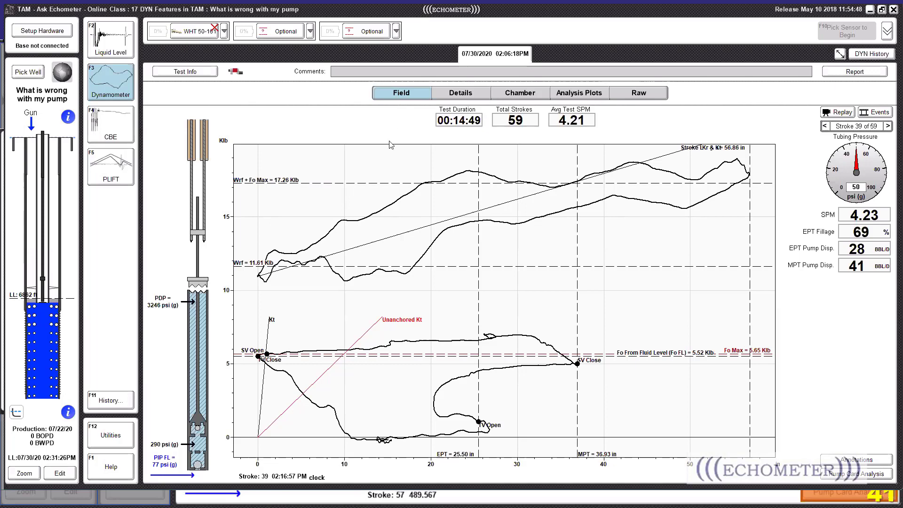
Step: Review the surface and pump card thumbnails of the recorded strokes, displaying stroke 1 and stroke 25
left_click(871, 114)
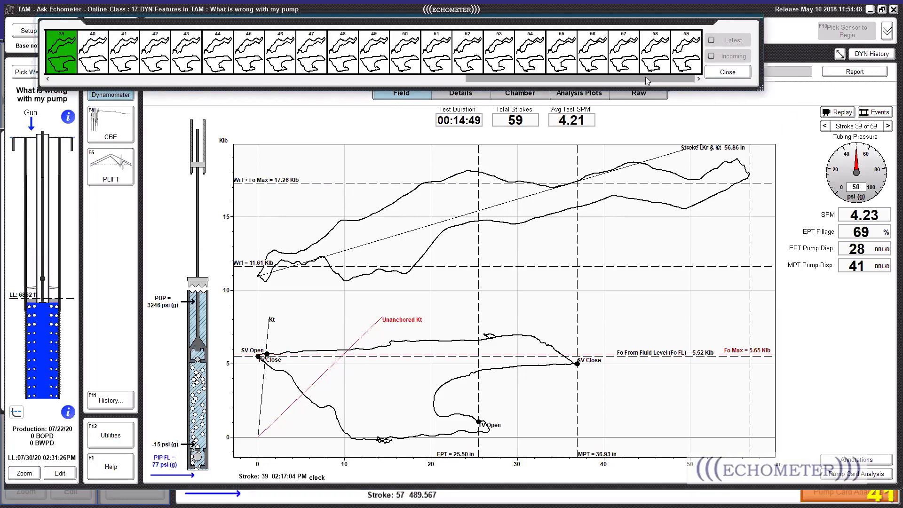
left_click_drag(647, 81, 211, 80)
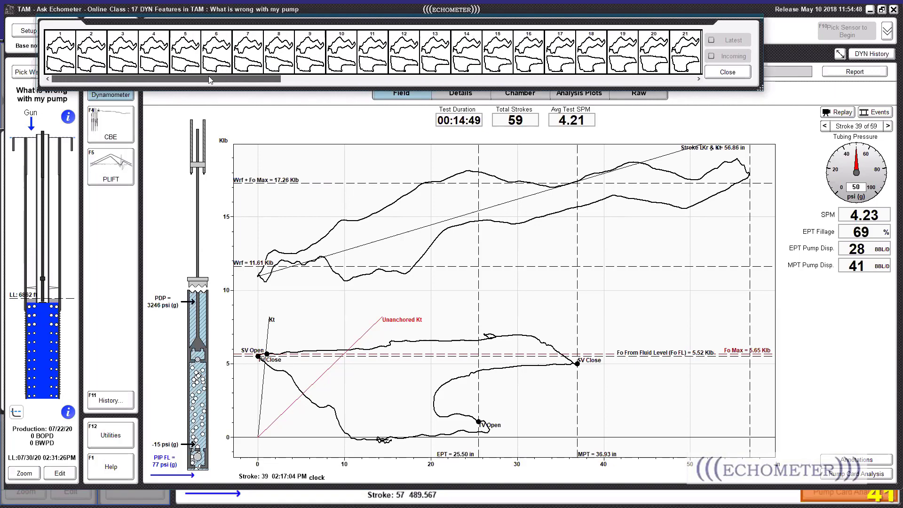
left_click(60, 69)
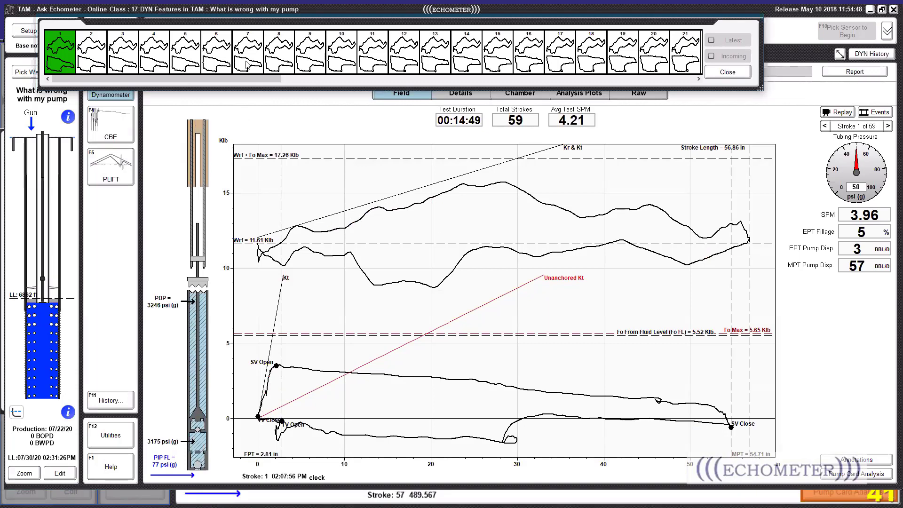
left_click_drag(146, 78, 228, 80)
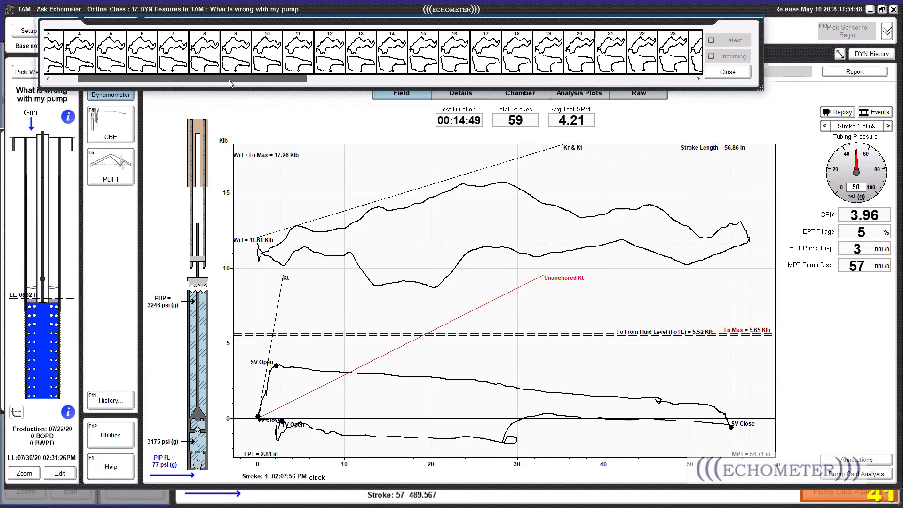
left_click_drag(303, 77, 410, 80)
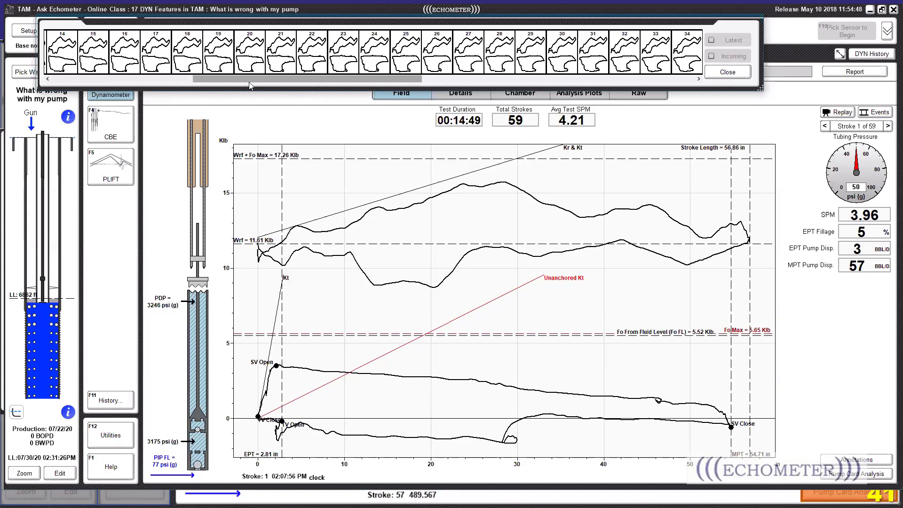
left_click_drag(254, 78, 312, 78)
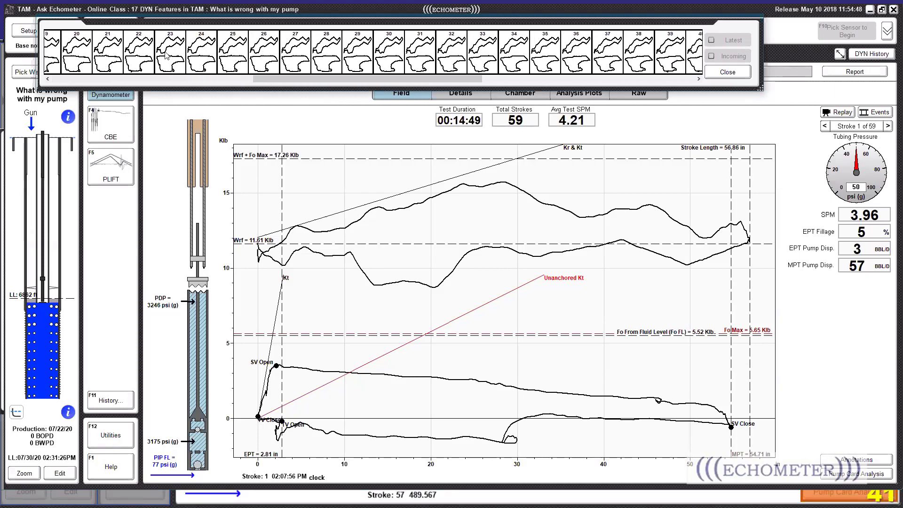
left_click(230, 58)
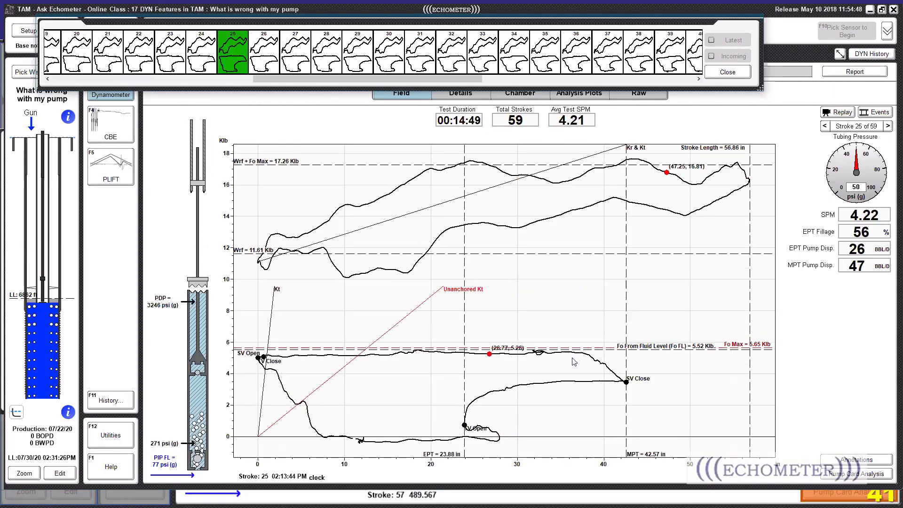
Step: Overlay the surface and pump cards of strokes 59, 22 and 1 to compare the recorded loads
left_click_drag(337, 79, 502, 78)
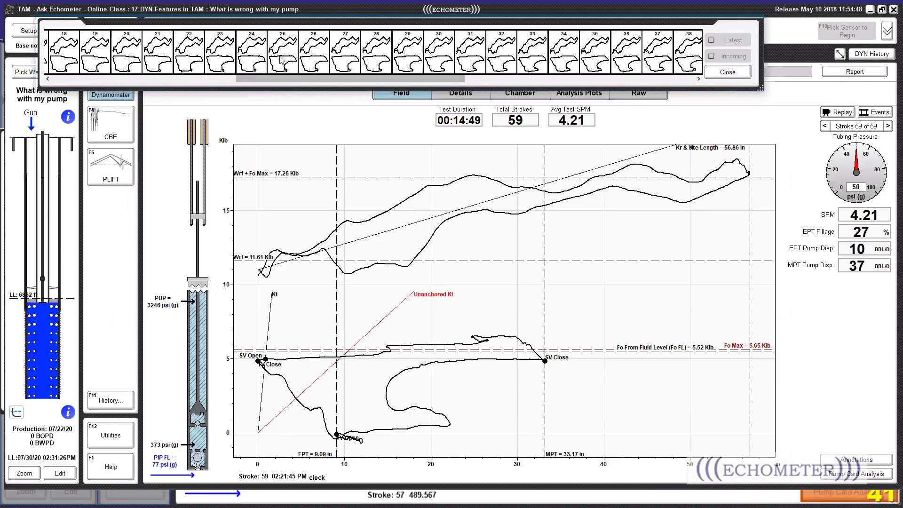
left_click(191, 52)
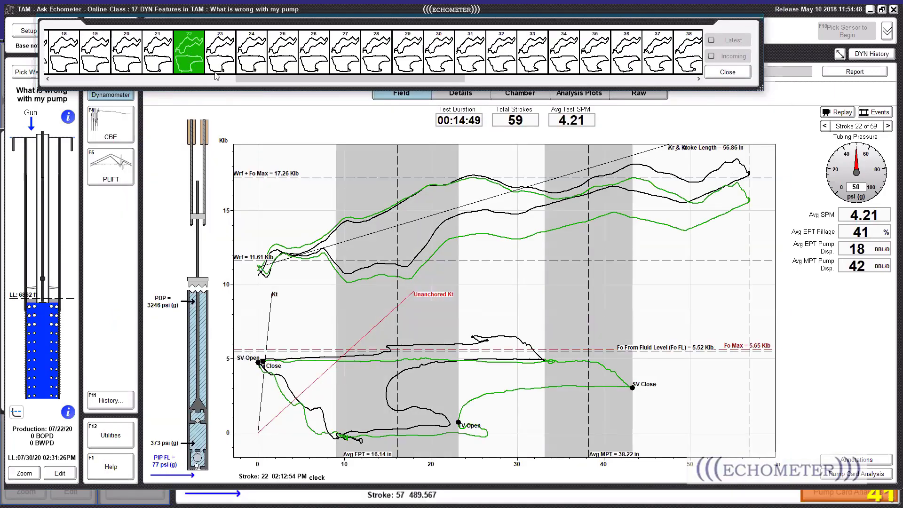
left_click_drag(324, 79, 132, 85)
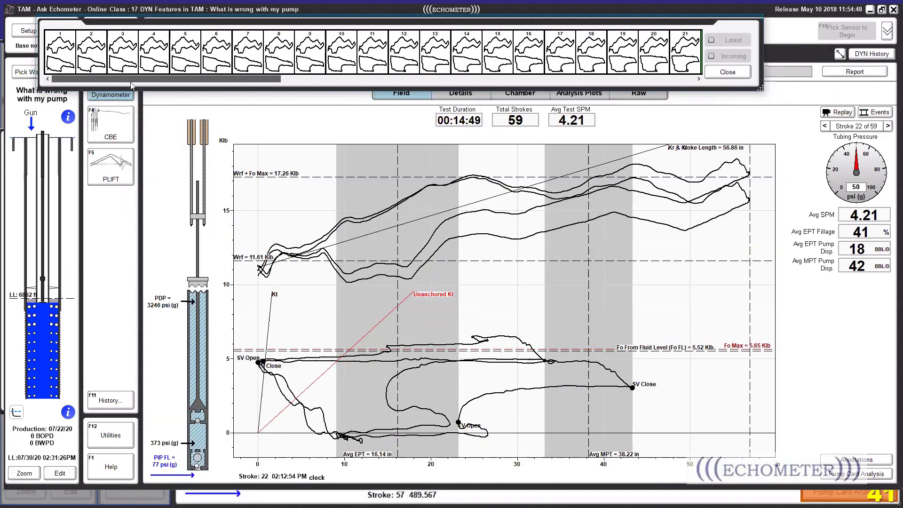
left_click(58, 62)
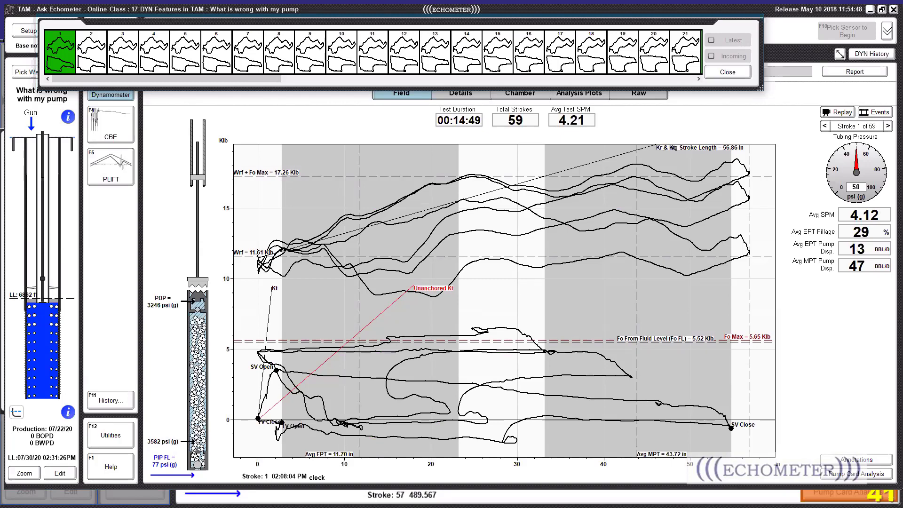
left_click(727, 72)
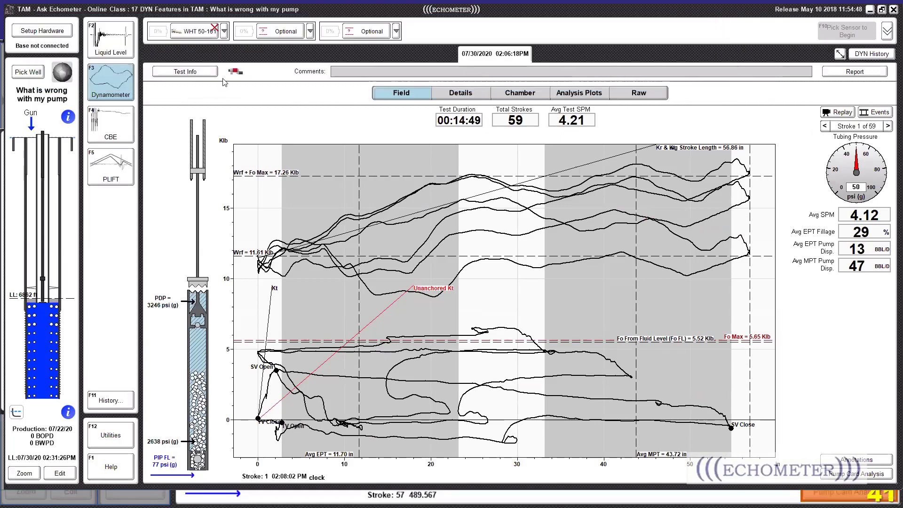
left_click(235, 71)
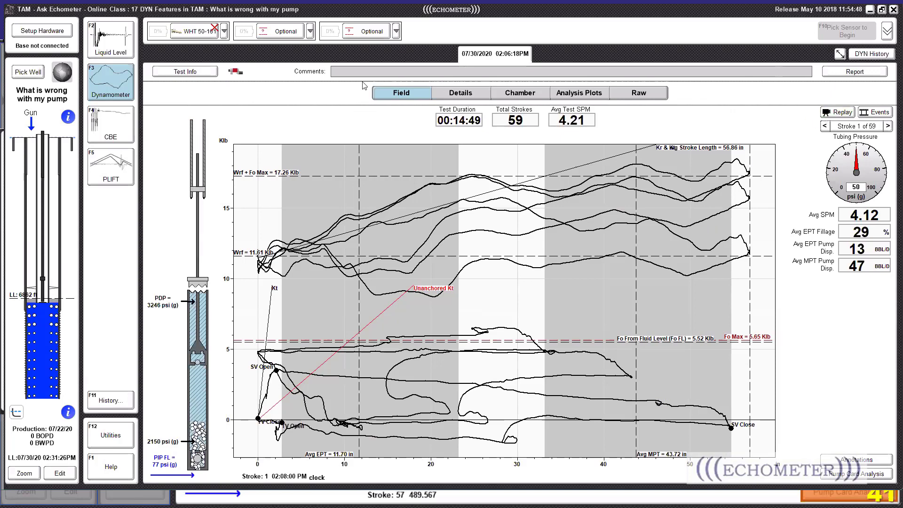
Step: Display stroke 1 alone on the dynamometer plot, removing the overlaid strokes, and dismiss the stroke thumbnails
left_click(873, 113)
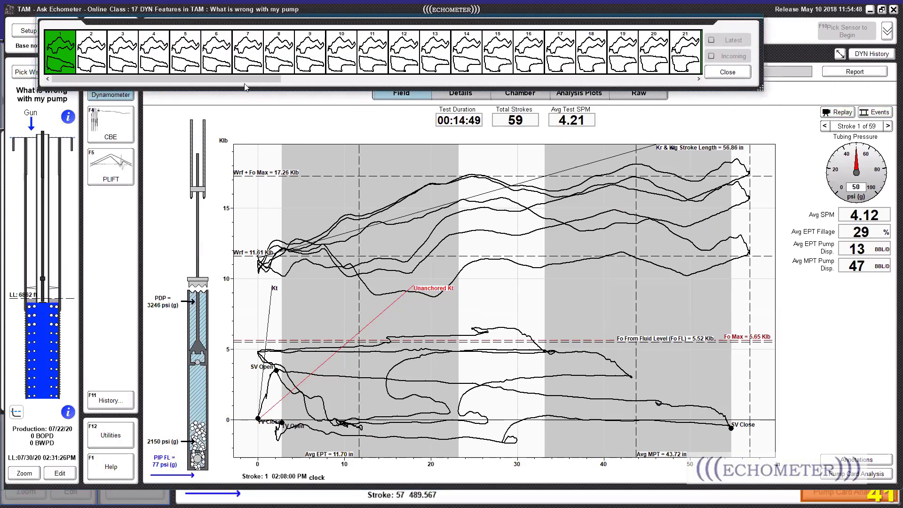
left_click(65, 59)
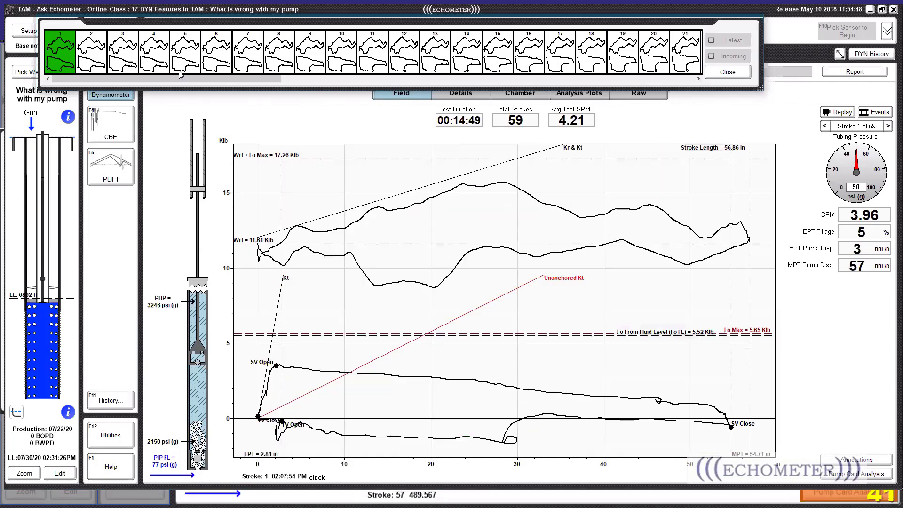
left_click(727, 71)
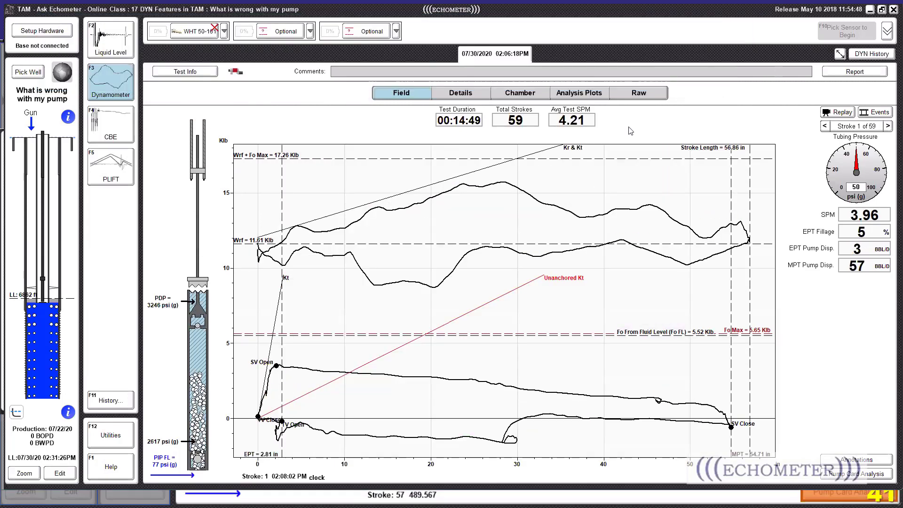
Step: Reprocess the raw dynamometer test with Moving Average and TAM Realtime, using the 85.95 in stroke length calculated from acceleration data
left_click(641, 96)
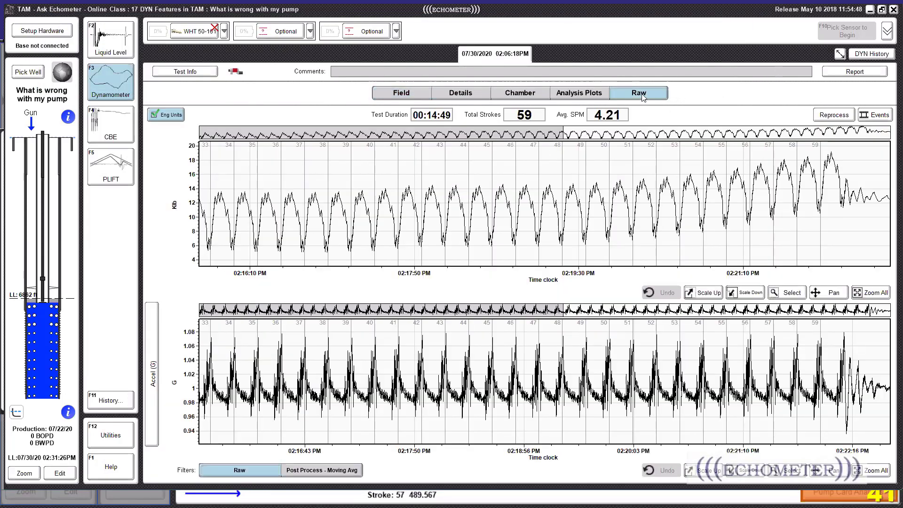
left_click(833, 116)
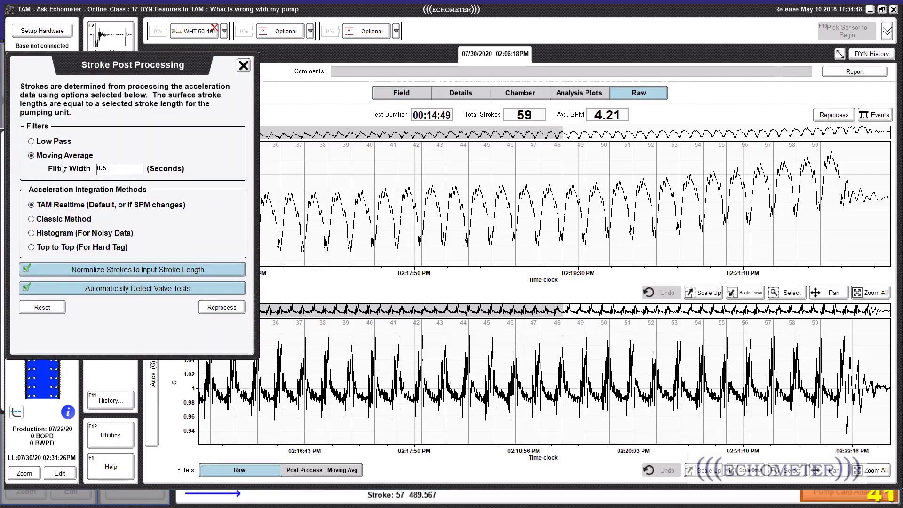
left_click(212, 307)
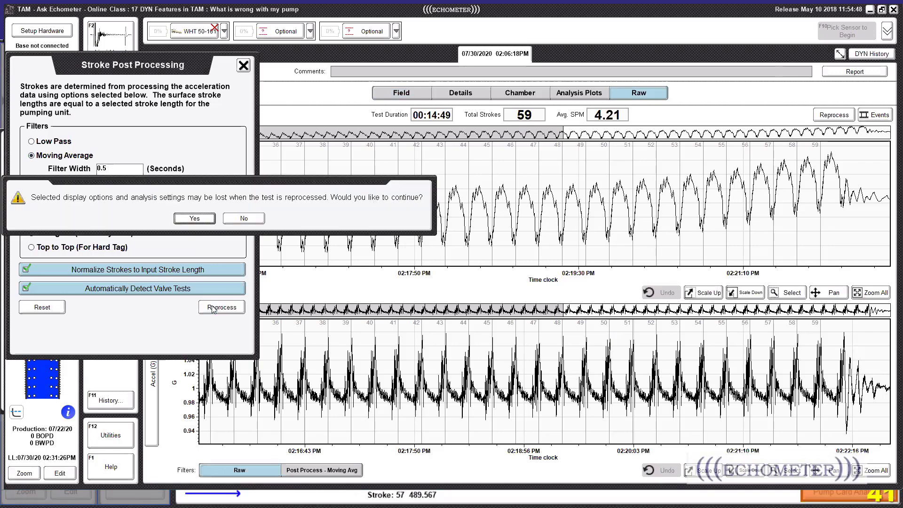
left_click(194, 217)
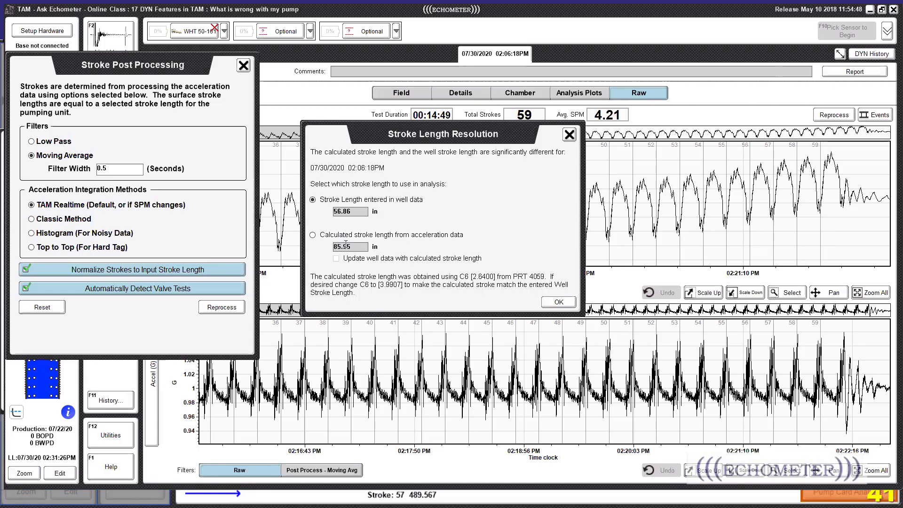
left_click(313, 236)
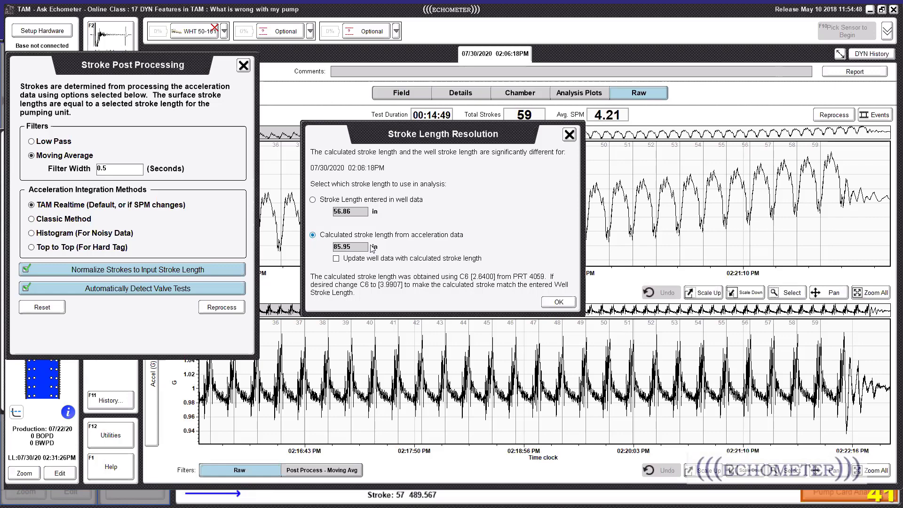
left_click(558, 302)
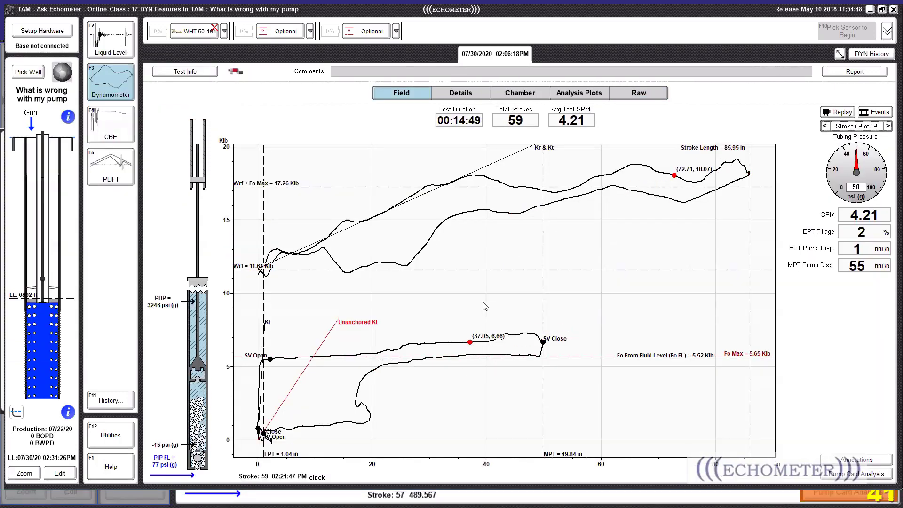
Step: Examine the reprocessed surface and pump cards of stroke 21 and stroke 1
left_click(873, 113)
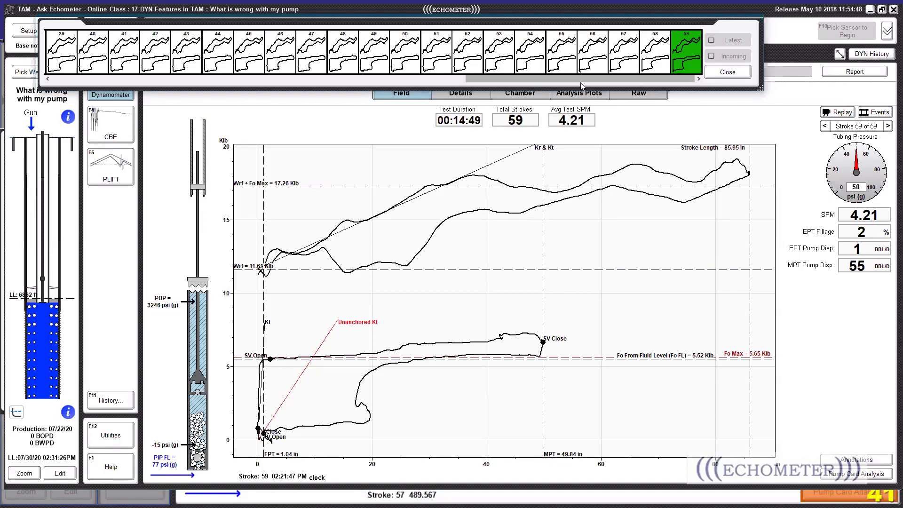
mouse_move(520, 80)
left_mouse_down()
mouse_move(377, 83)
mouse_move(339, 78)
mouse_move(308, 56)
left_mouse_up()
left_click(307, 56)
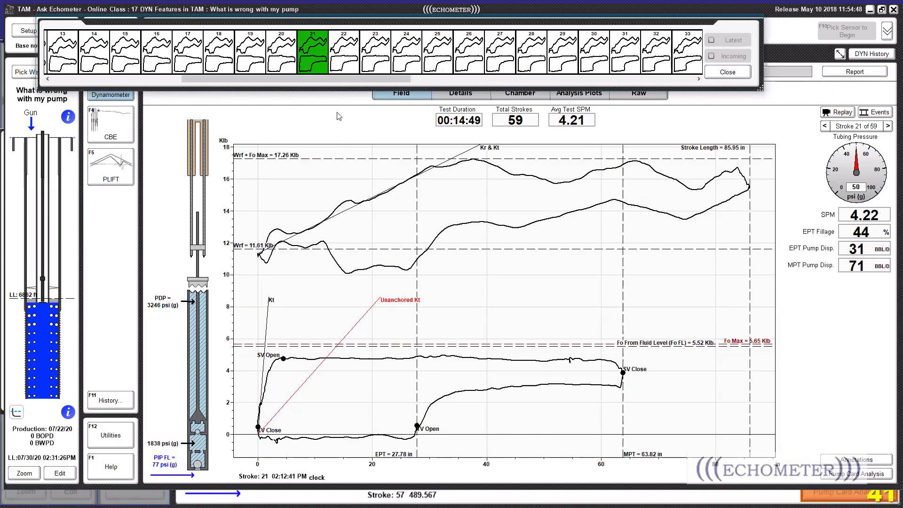
left_click_drag(332, 78, 84, 71)
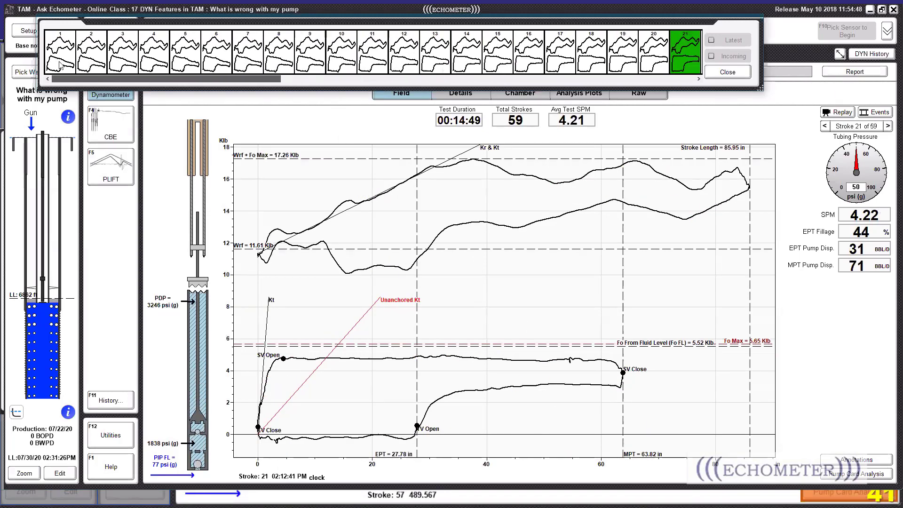
left_click(70, 71)
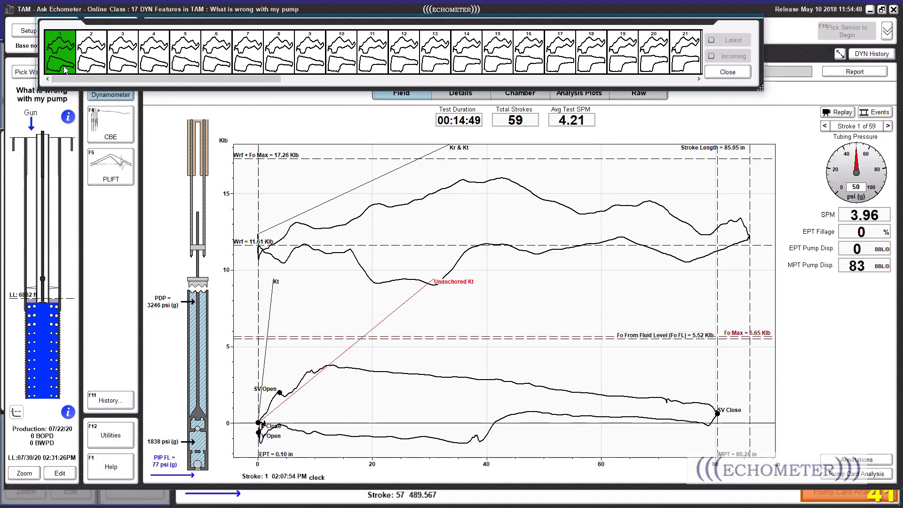
Step: Display stroke 22 of the reprocessed test and compare it with the thumbnails of the other strokes
left_click_drag(119, 80, 296, 80)
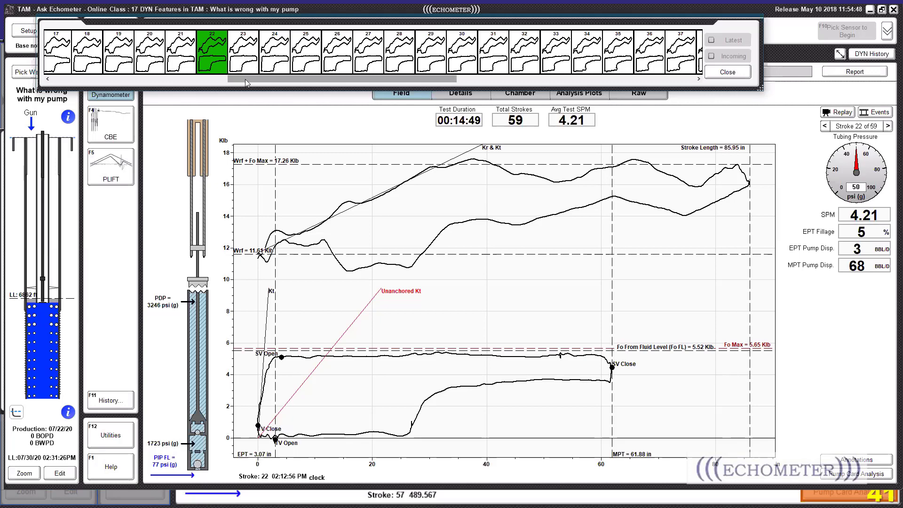
mouse_move(245, 79)
left_mouse_down()
mouse_move(60, 80)
mouse_move(554, 97)
mouse_move(541, 100)
left_mouse_up()
left_click_drag(415, 103, 274, 94)
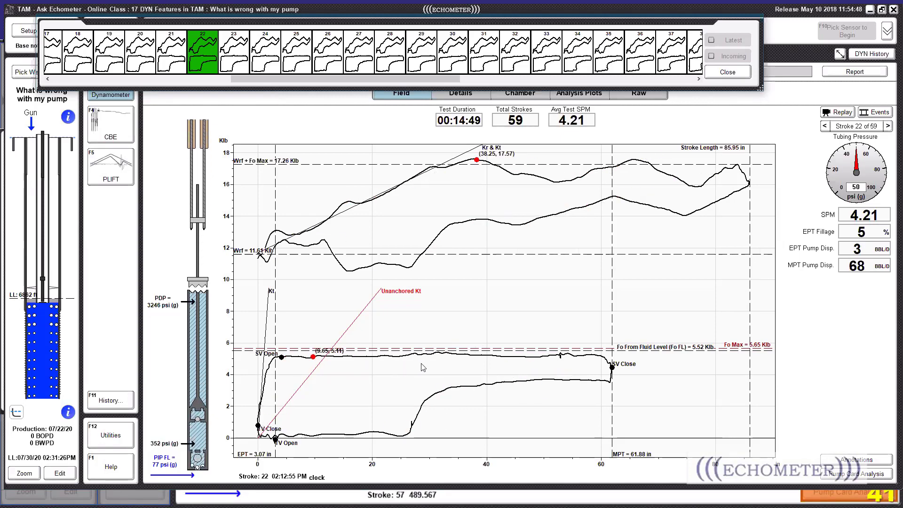
mouse_move(341, 81)
left_mouse_down()
mouse_move(84, 79)
mouse_move(66, 70)
left_mouse_up()
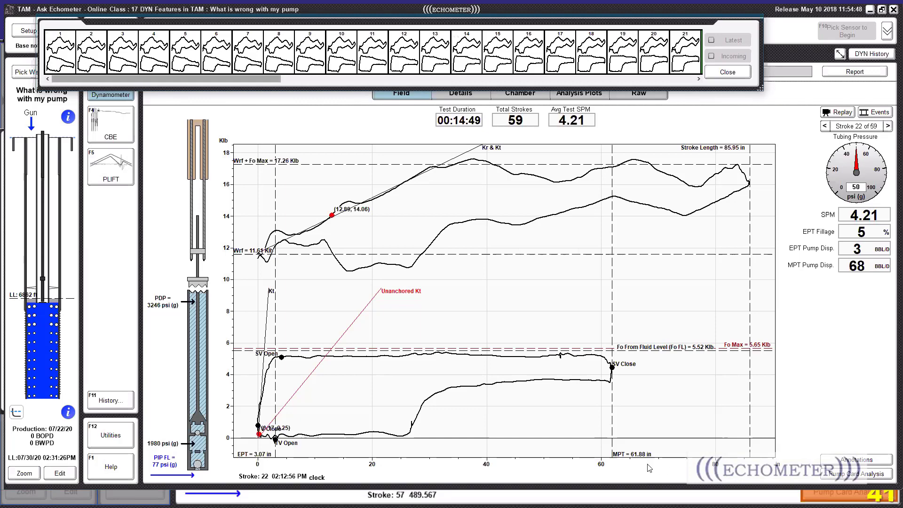
left_click(334, 82)
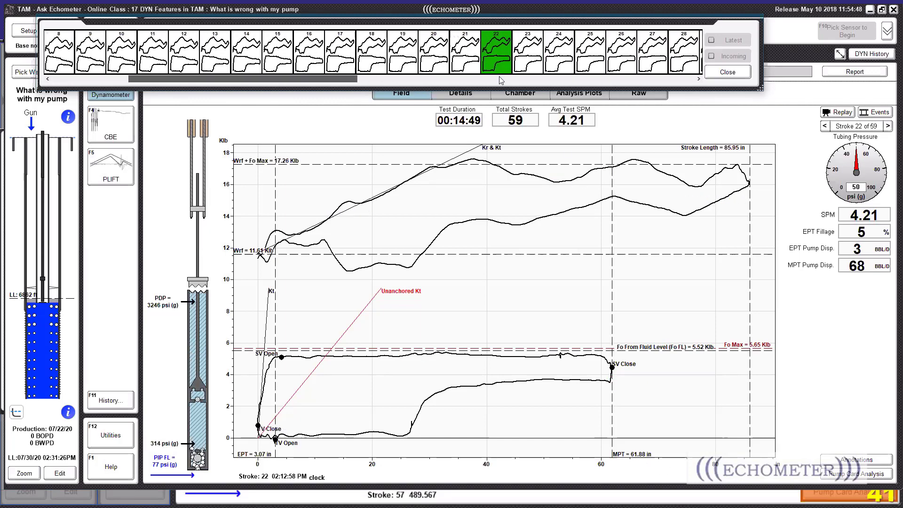
left_click(637, 457)
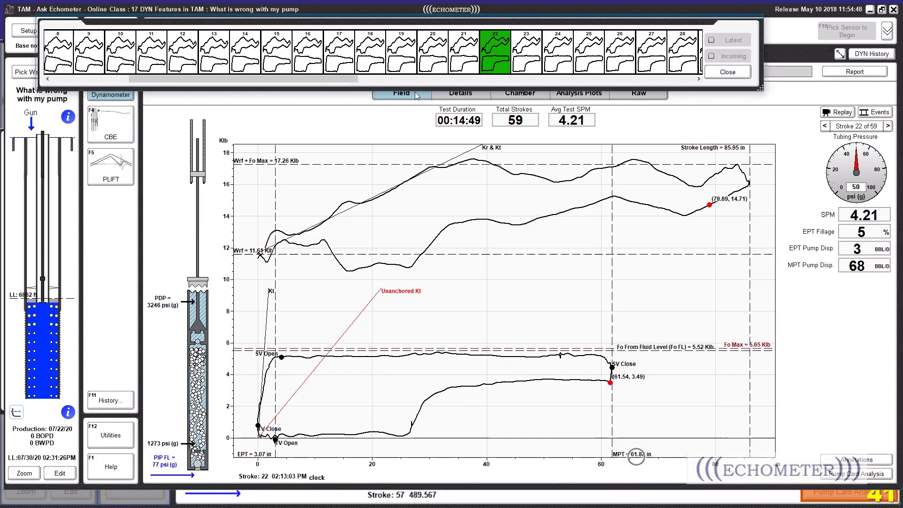
Step: Display stroke 1, turn Deramp on in Pump Card Analysis to preview its corrected pump card, and turn it off again
left_click_drag(286, 78, 56, 75)
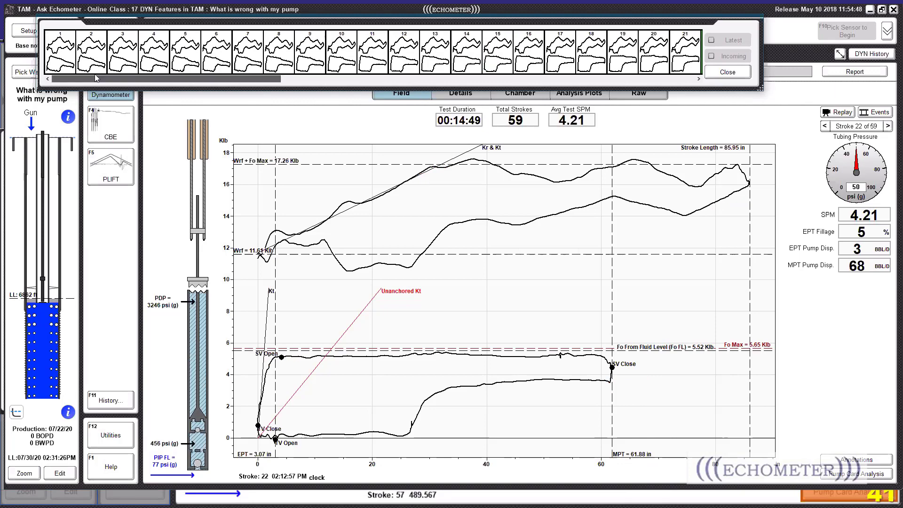
left_click(62, 55)
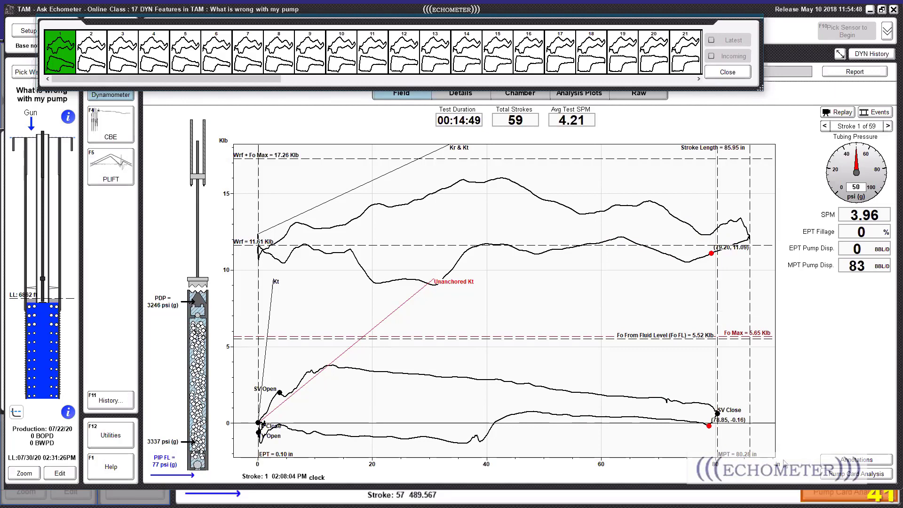
left_click(850, 460)
left_click(857, 474)
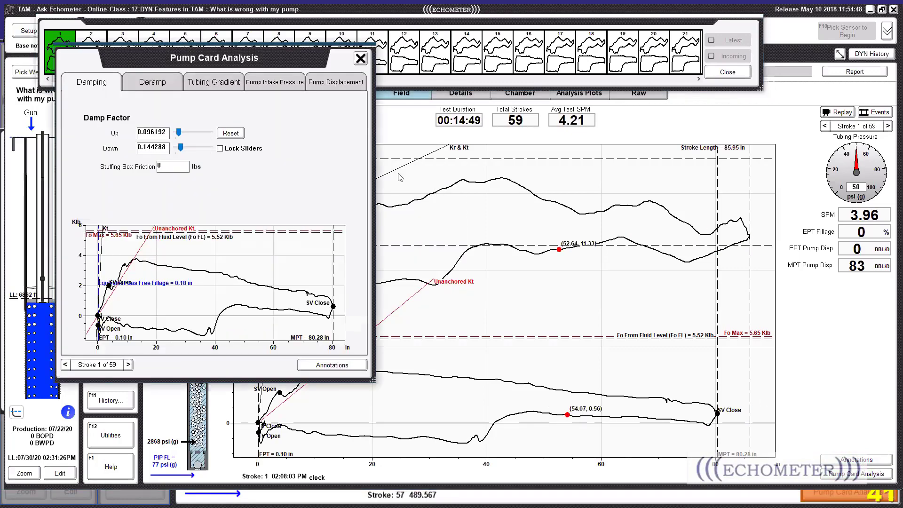
left_click(152, 84)
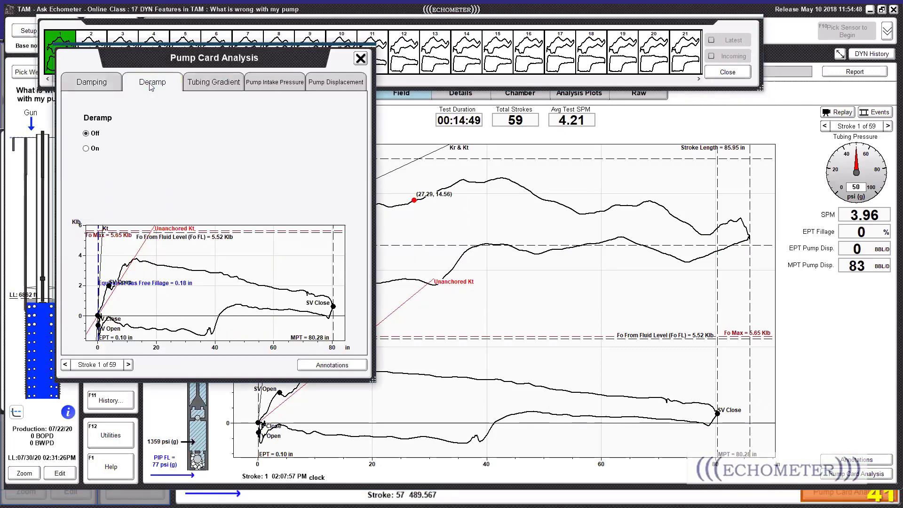
left_click(86, 149)
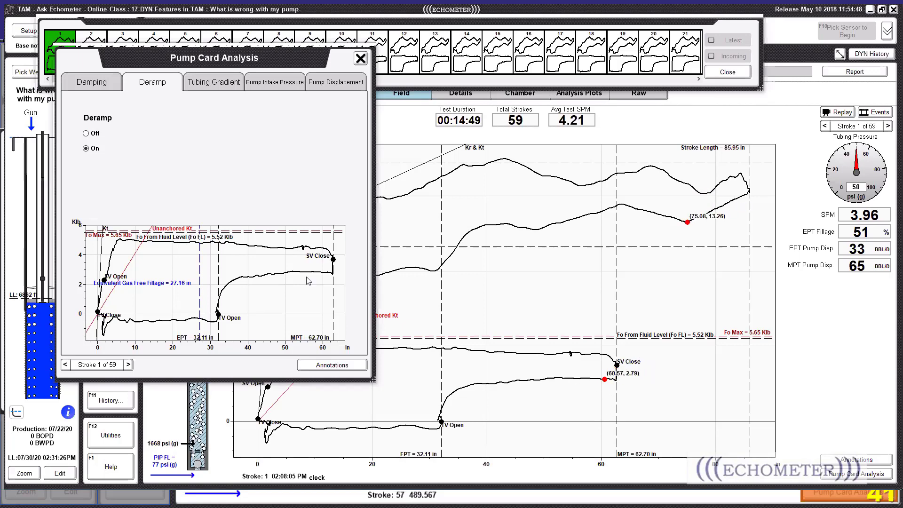
left_click(85, 134)
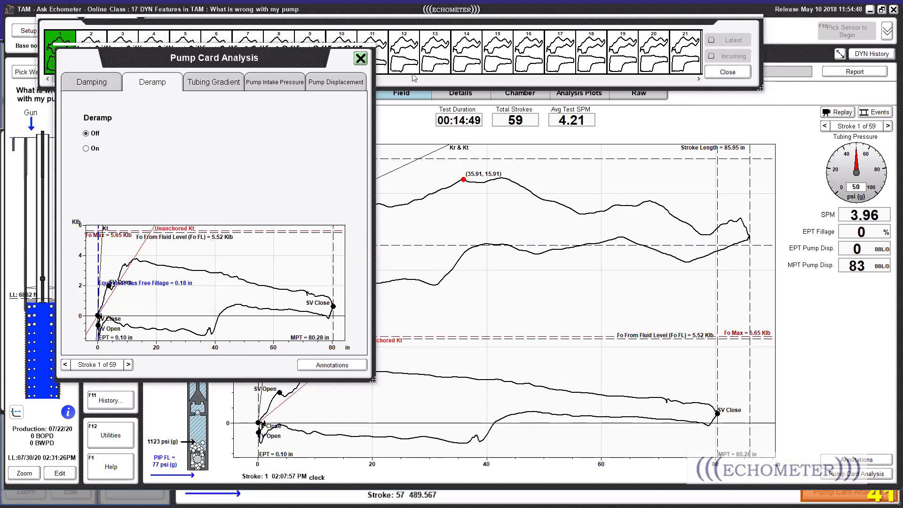
left_click(360, 58)
Step: Return to stroke 22's surface and pump cards and review the thumbnails of the preceding strokes
left_click_drag(271, 79, 359, 85)
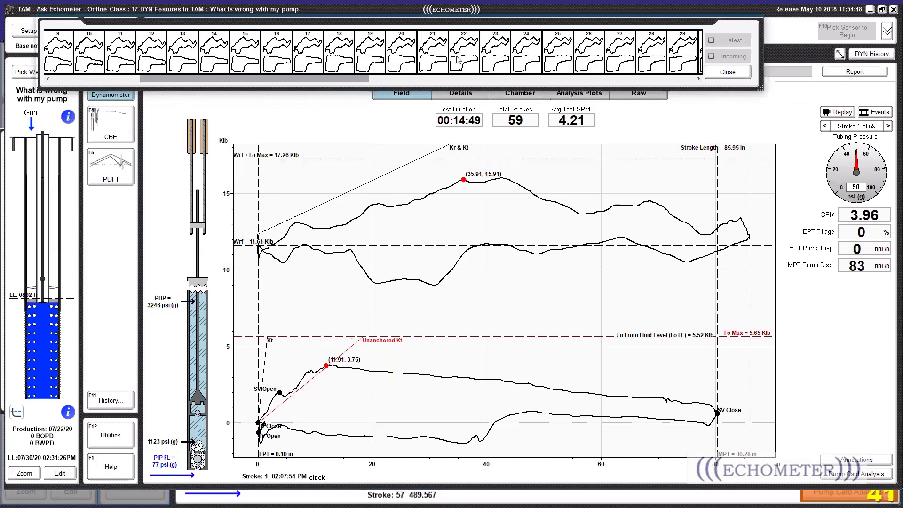
left_click(459, 60)
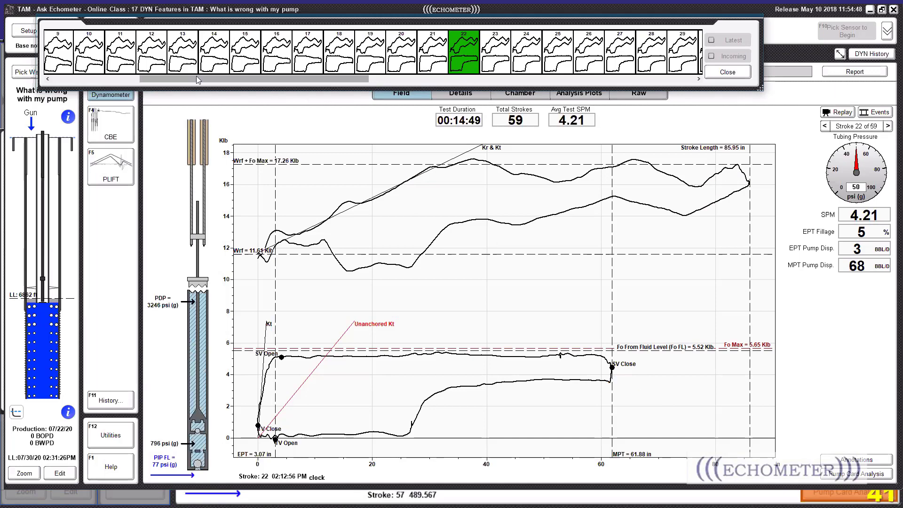
left_click_drag(193, 77, 140, 76)
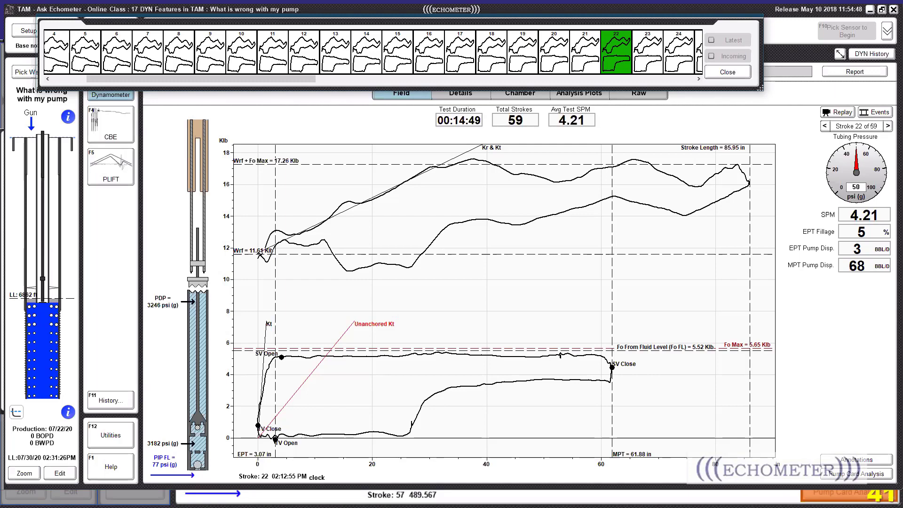
Step: Open the Well Description for editing and highlight the beginning of the stroke length comment
left_click(60, 473)
left_click(115, 423)
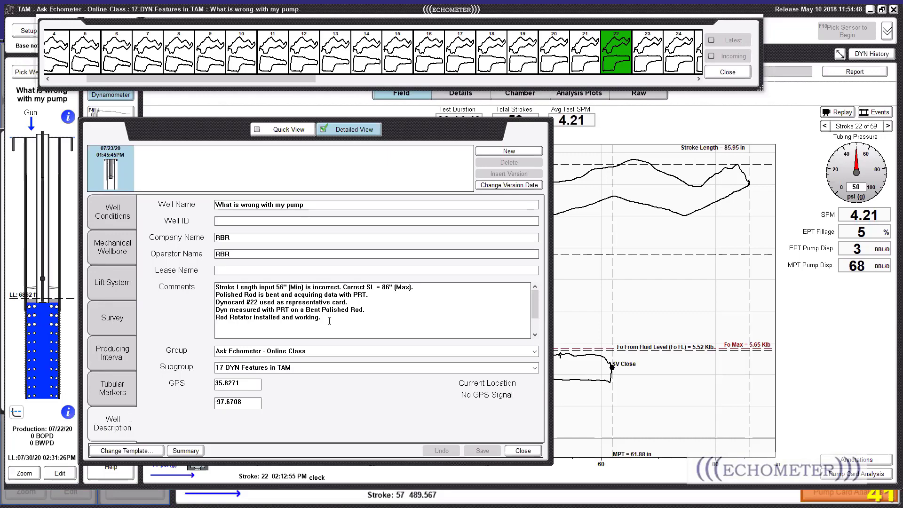
mouse_move(327, 319)
left_mouse_down()
mouse_move(216, 294)
mouse_move(216, 287)
mouse_move(240, 287)
left_mouse_up()
left_click(216, 287)
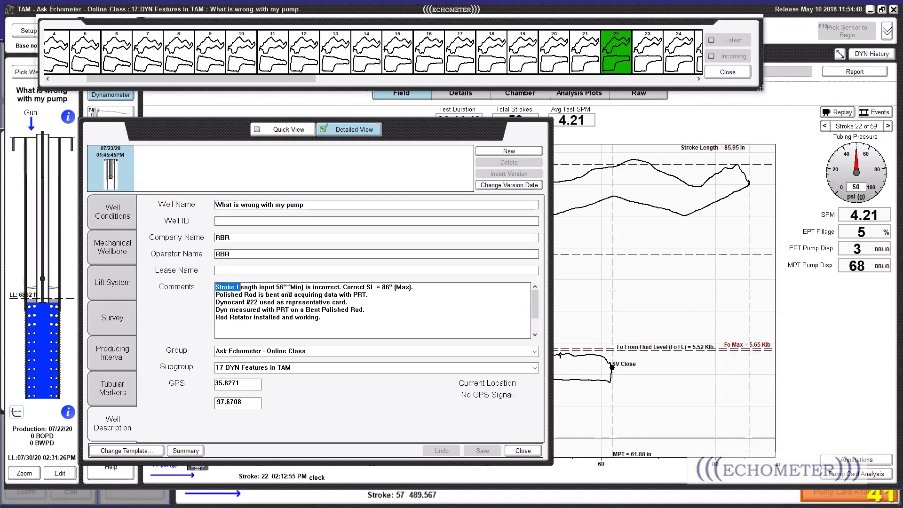
Step: Review the stroke length comment and check the stroke length options offered for the surface unit in Lift System, leaving the selection unchanged
left_click(314, 287)
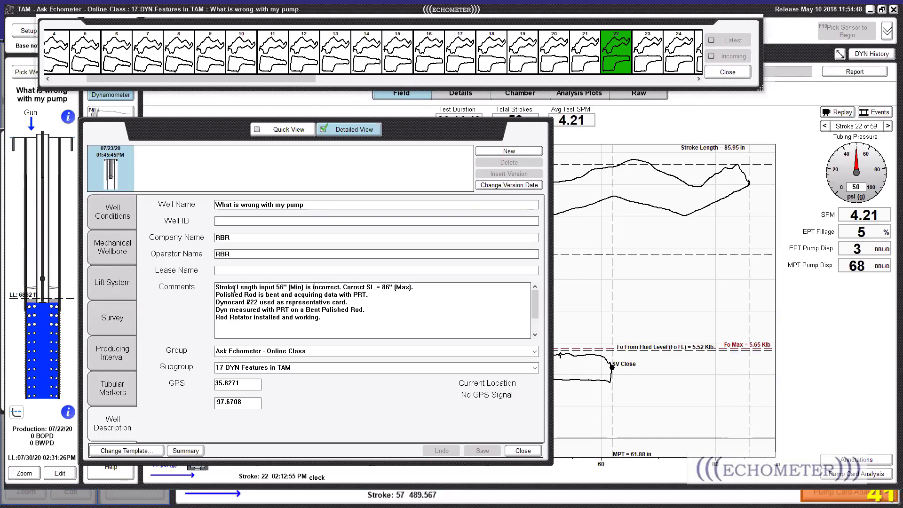
left_click_drag(228, 287, 308, 287)
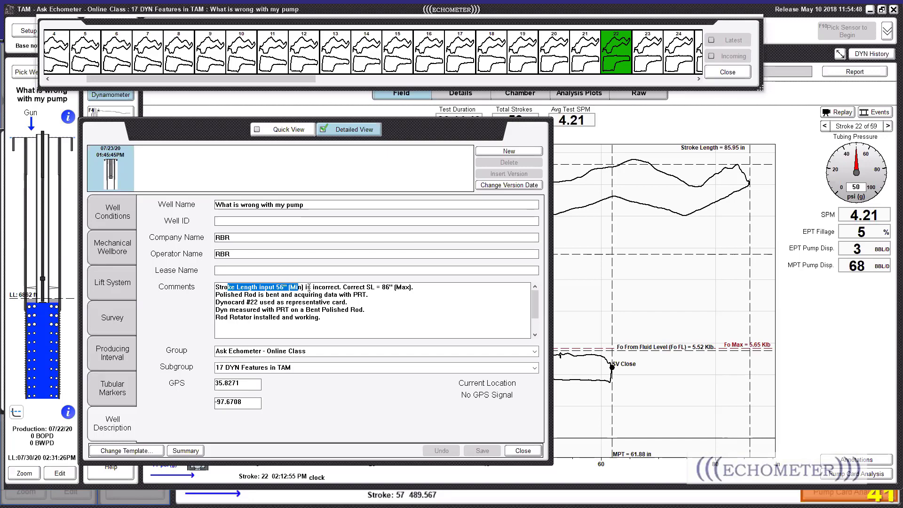
left_click(103, 274)
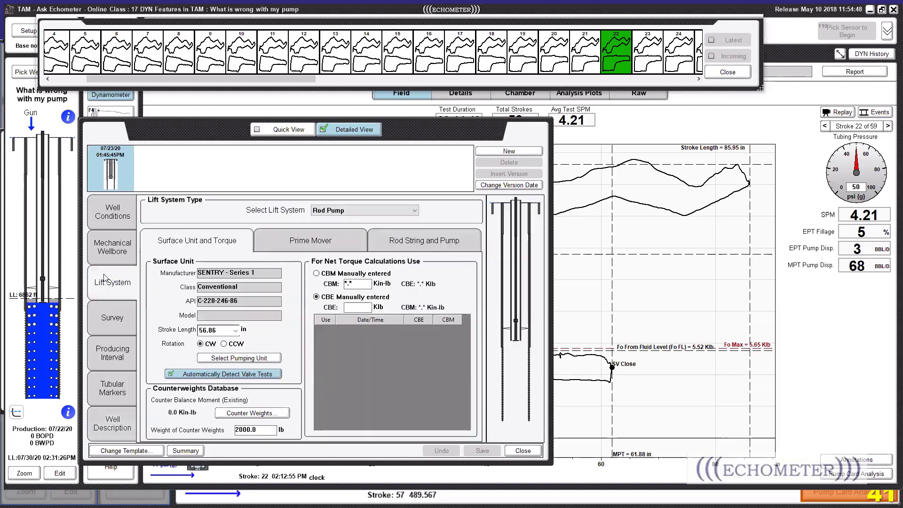
left_click(235, 330)
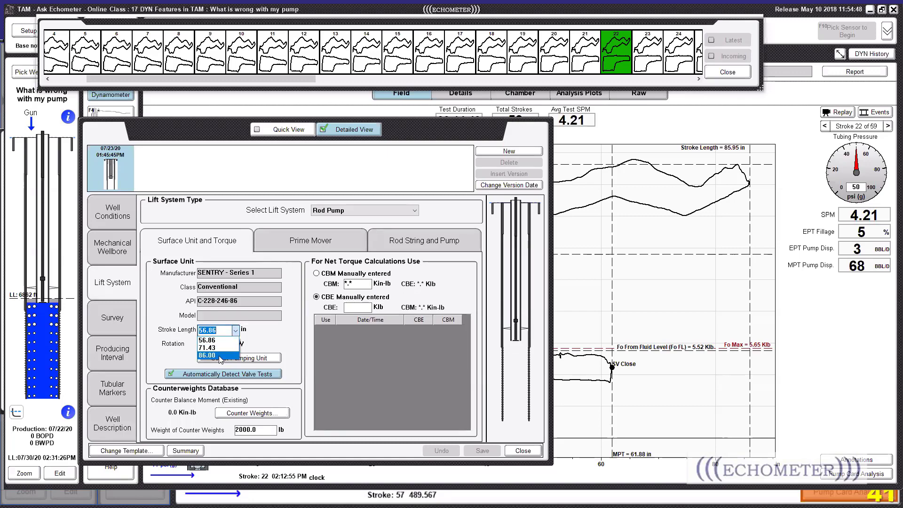
left_click(235, 330)
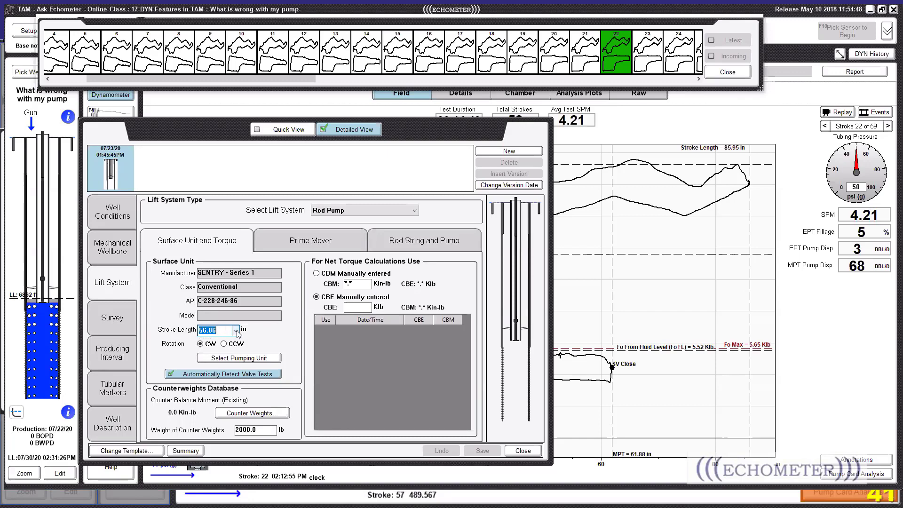
Step: Read the Well Description comments on the correct stroke length, bent polished rod, representative dynocard and rod rotator, and close the well editor
left_click(127, 421)
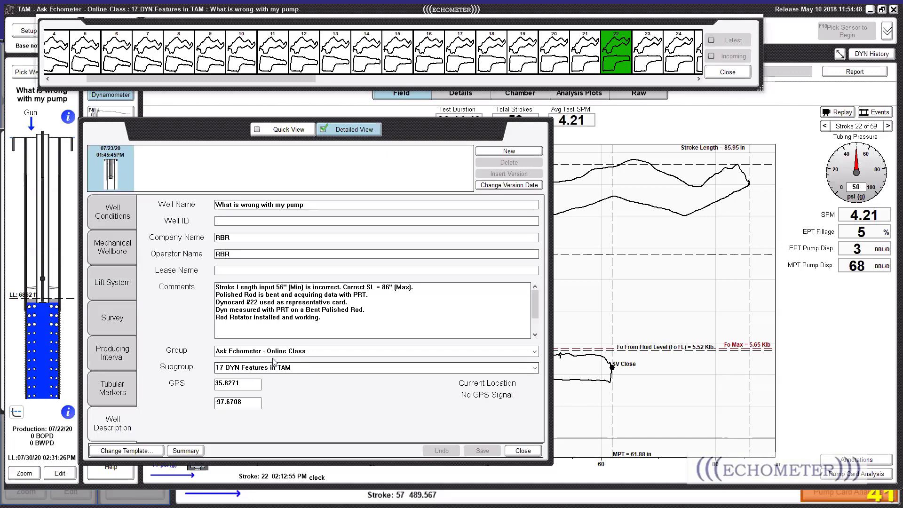
left_click_drag(347, 289, 413, 287)
left_click(396, 316)
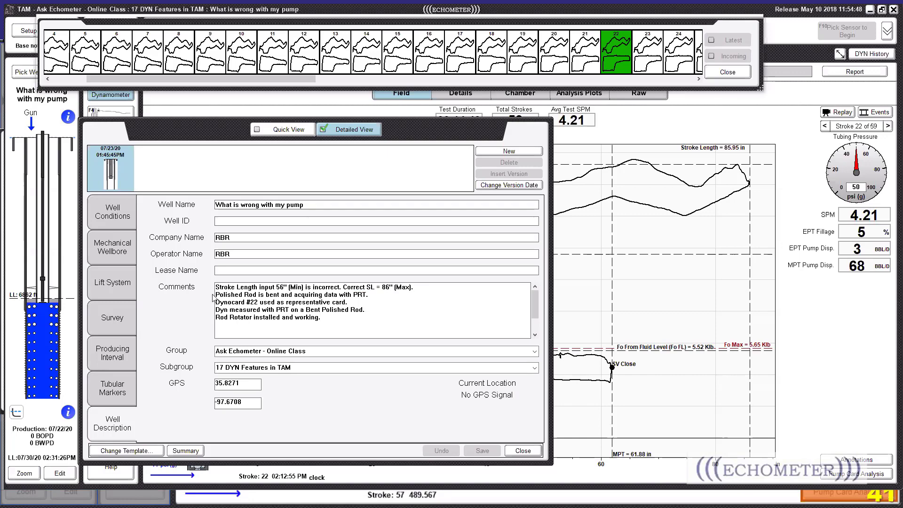
left_click_drag(218, 294, 310, 295)
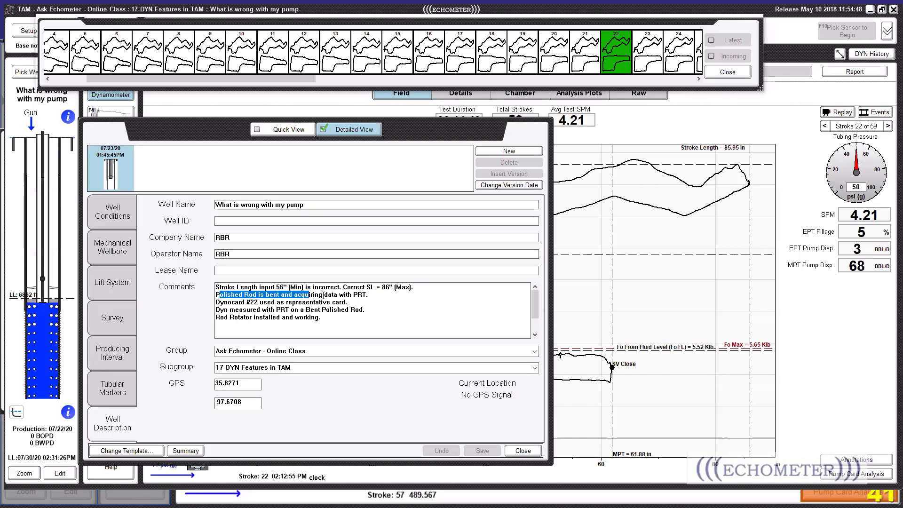
left_click_drag(368, 294, 319, 294)
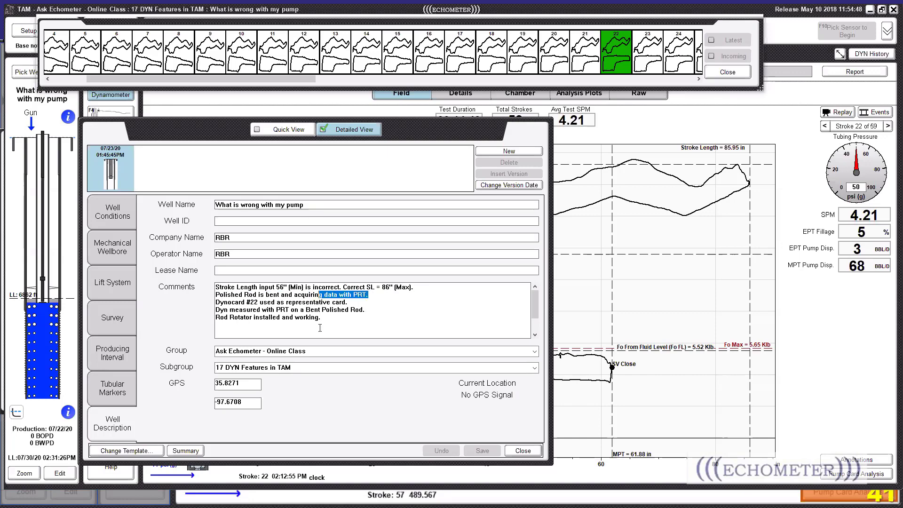
left_click_drag(220, 301, 360, 302)
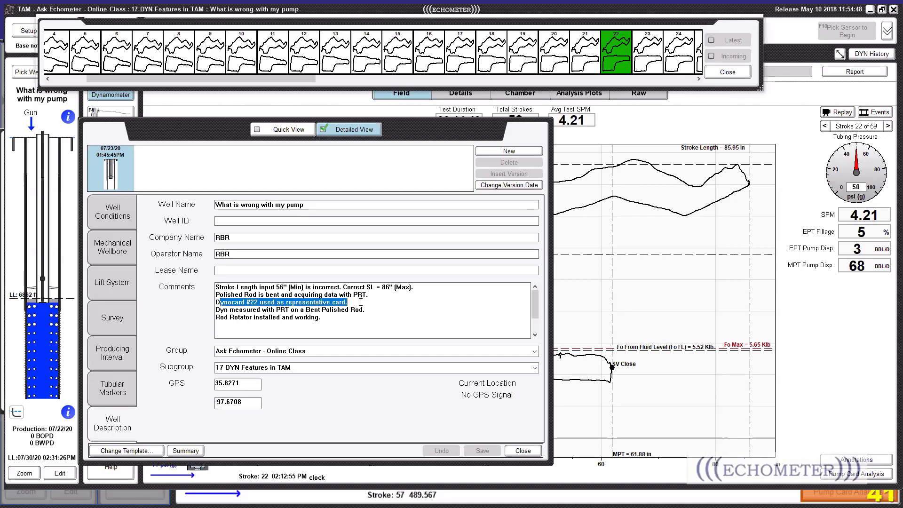
left_click(361, 302)
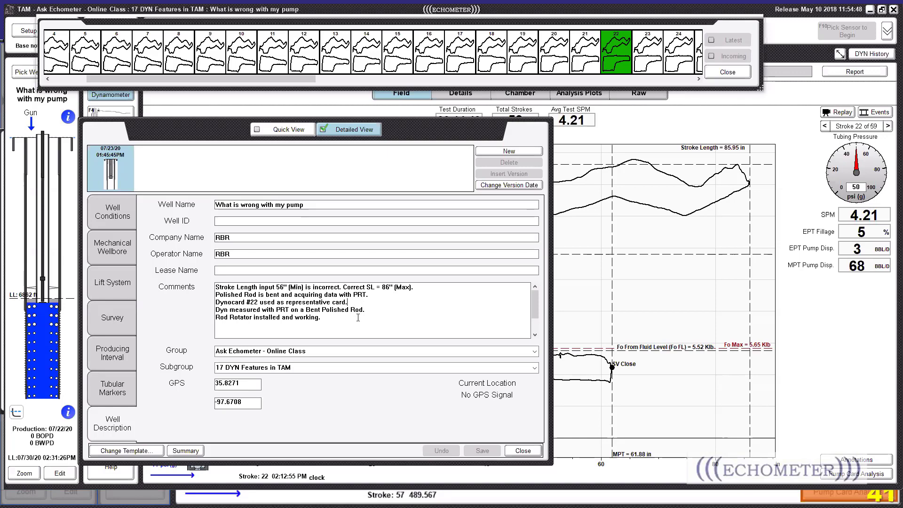
left_click_drag(231, 324, 220, 320)
left_click(335, 323)
left_click(523, 451)
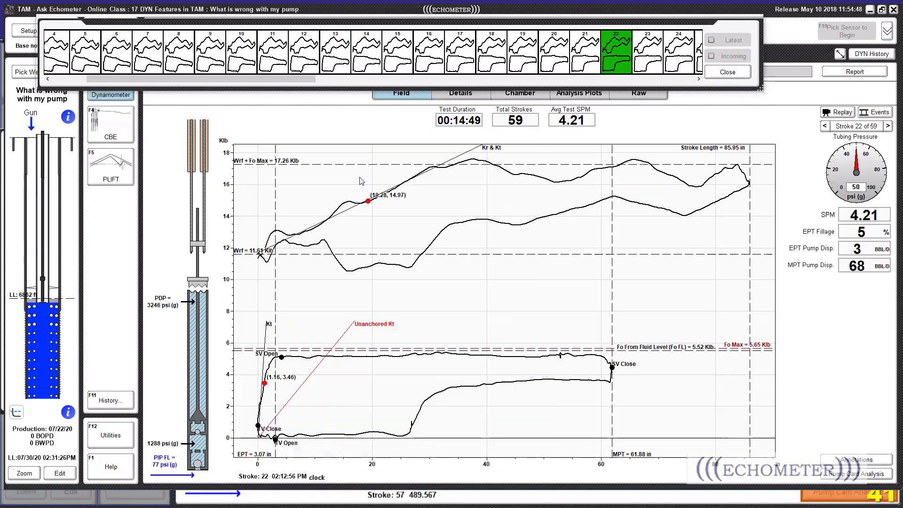